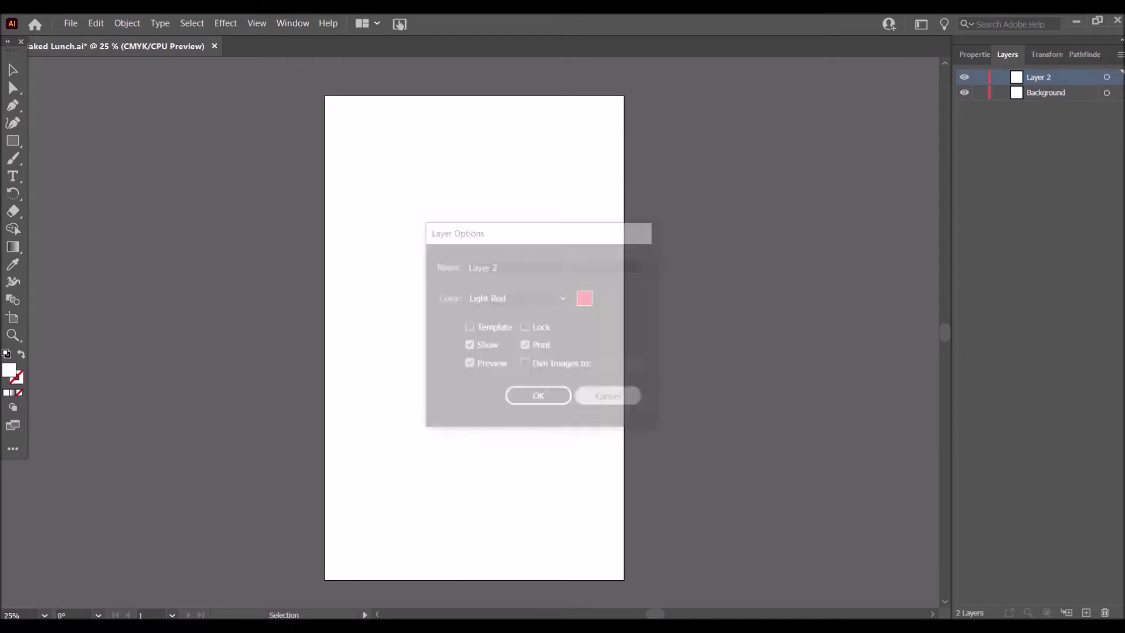
Rename Layer 2, above the Background layer, as "stage"
double_click(1038, 78)
type("stage")
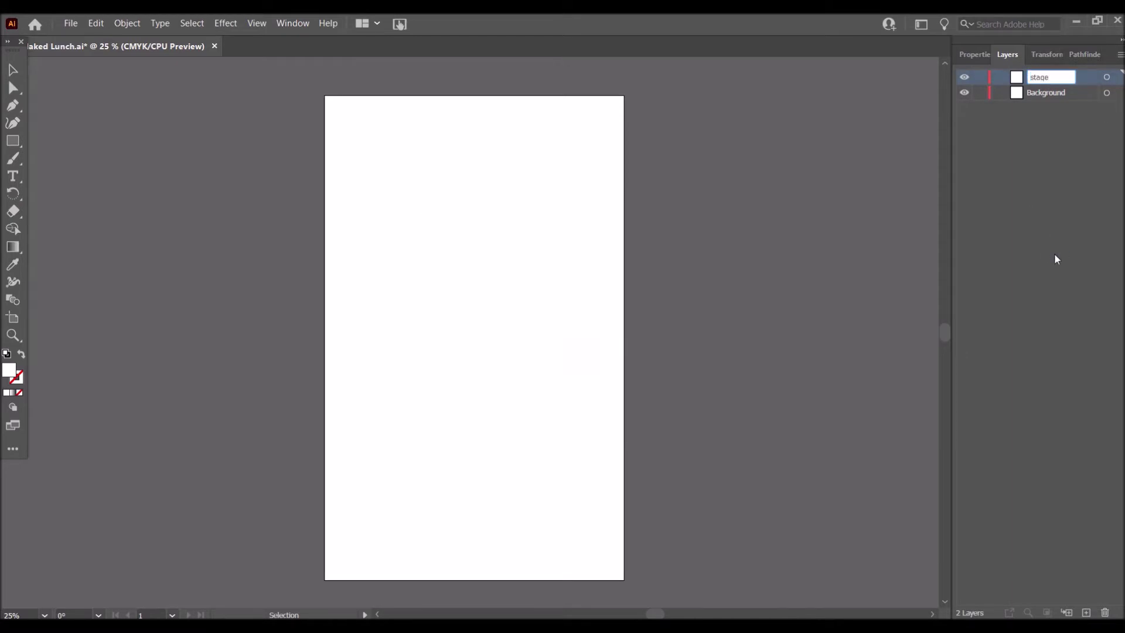
left_click(1054, 253)
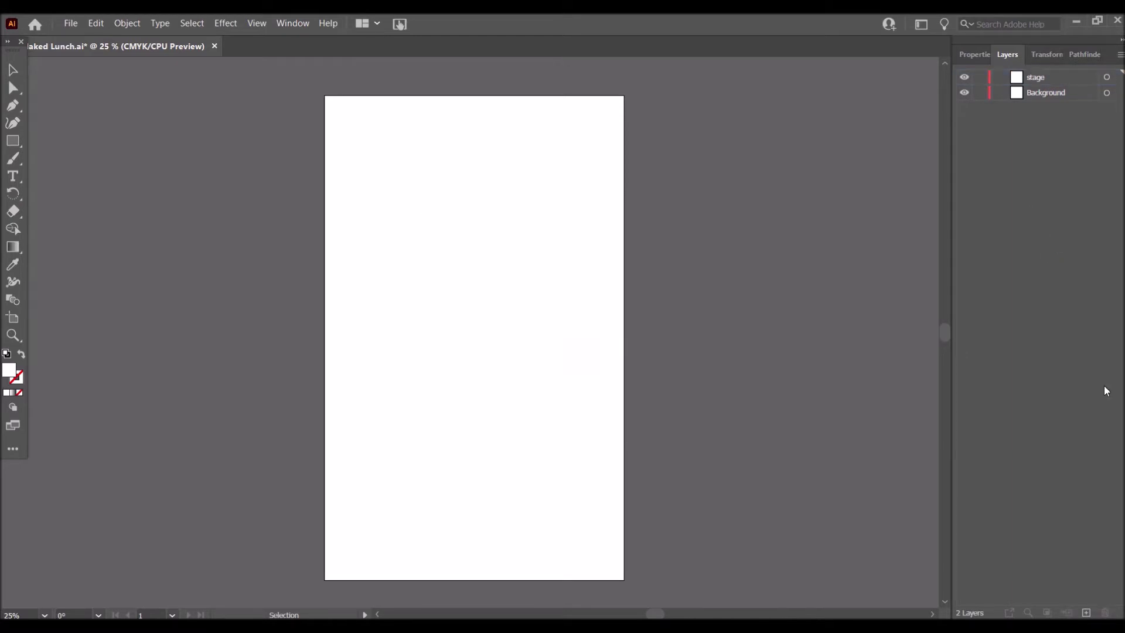
Add a new layer above the stage layer and name it "text"
left_click(1086, 613)
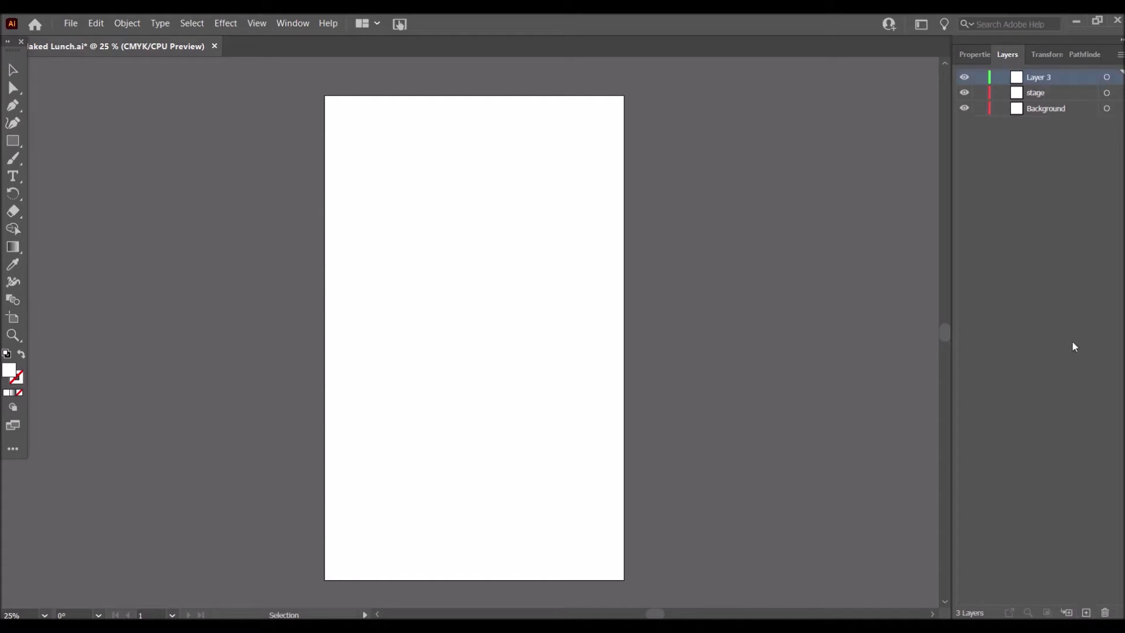
double_click(1047, 78)
key("Return")
double_click(1047, 78)
type("text")
key("Return")
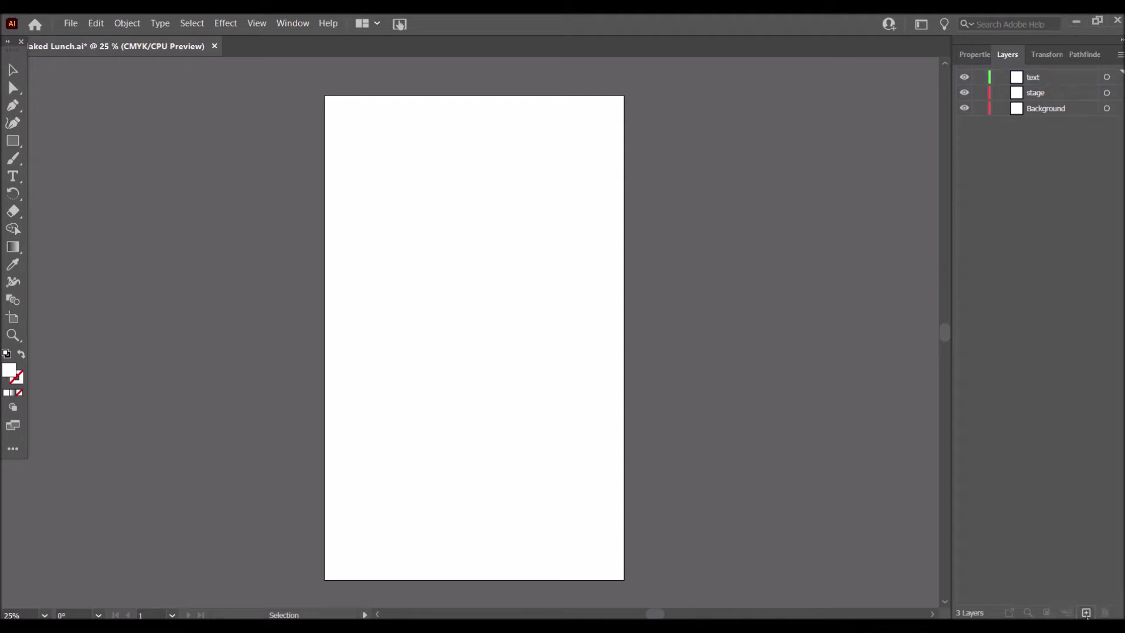
Add two more layers above the text layer, named "light" and "women"
left_click(1085, 613)
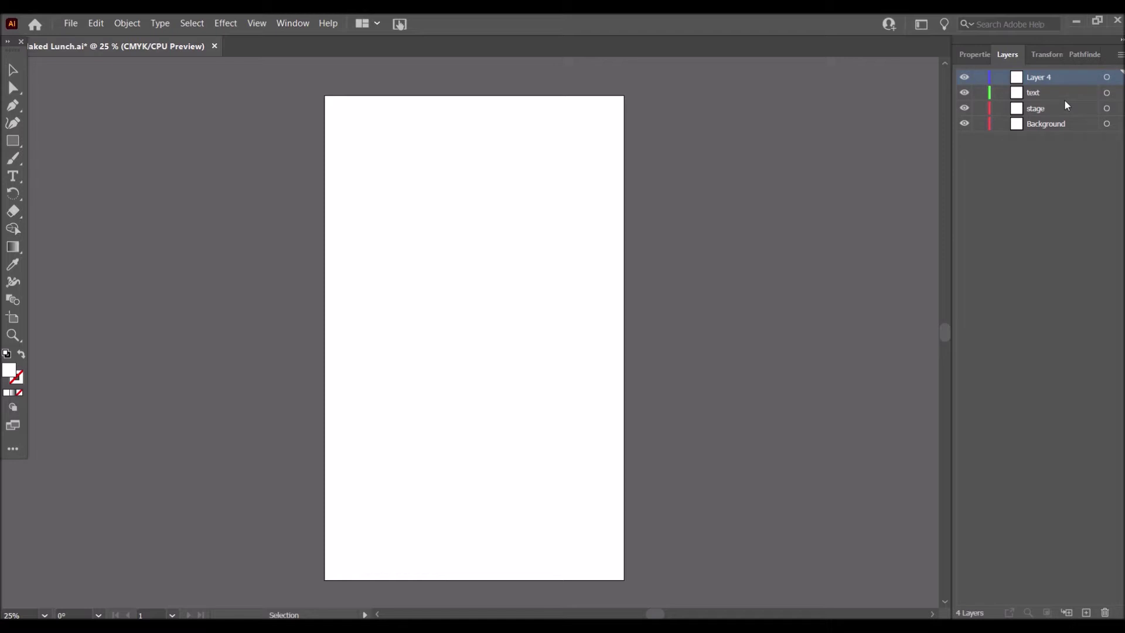
double_click(1040, 78)
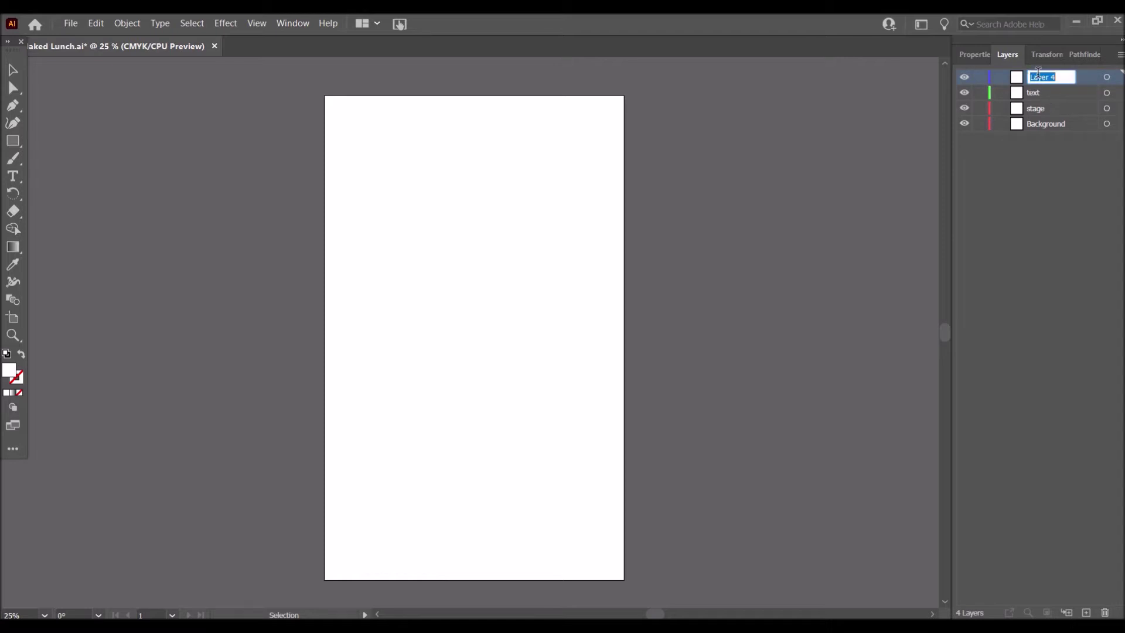
type("light")
key("Return")
key("ctrl+l")
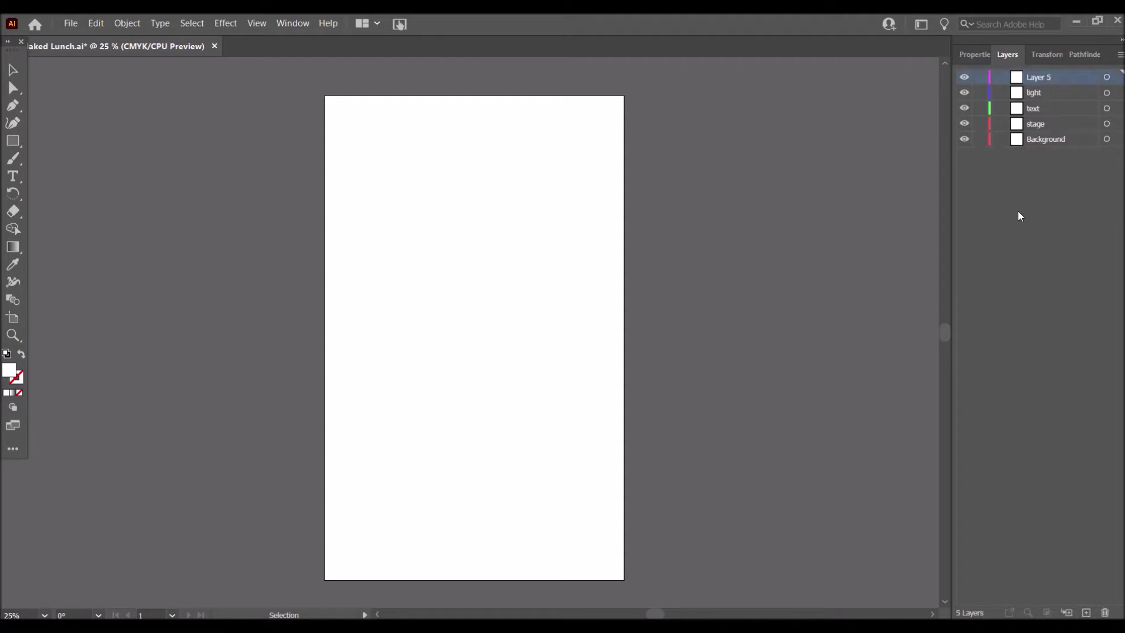
type("w")
left_click(1060, 335)
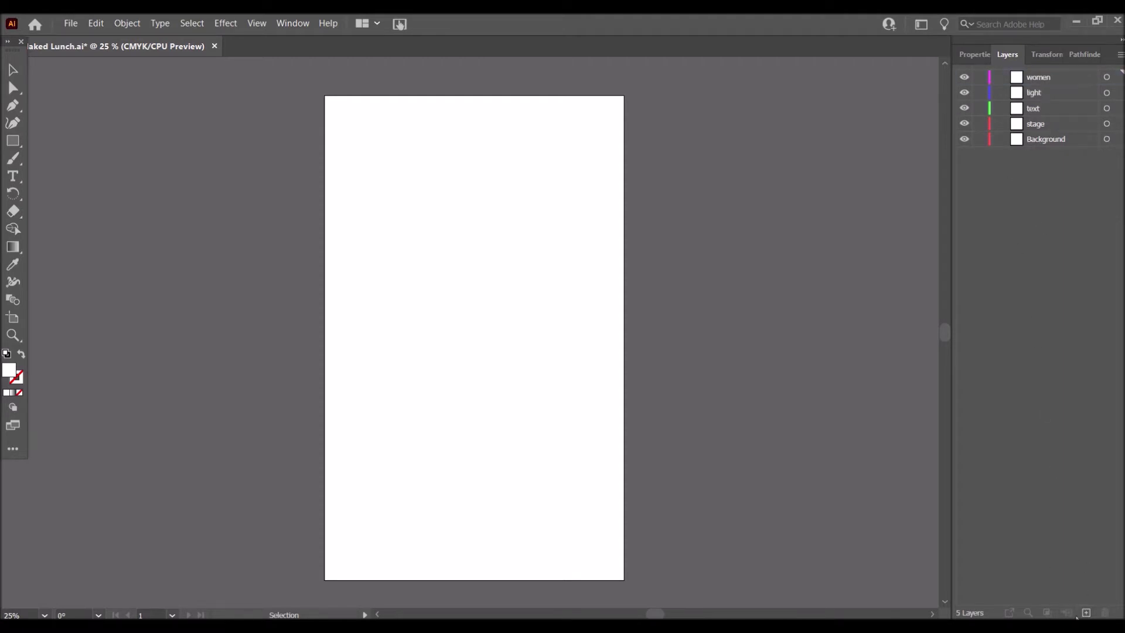
Add two more layers above the women layer, named "clothes" and "music"
left_click(1086, 612)
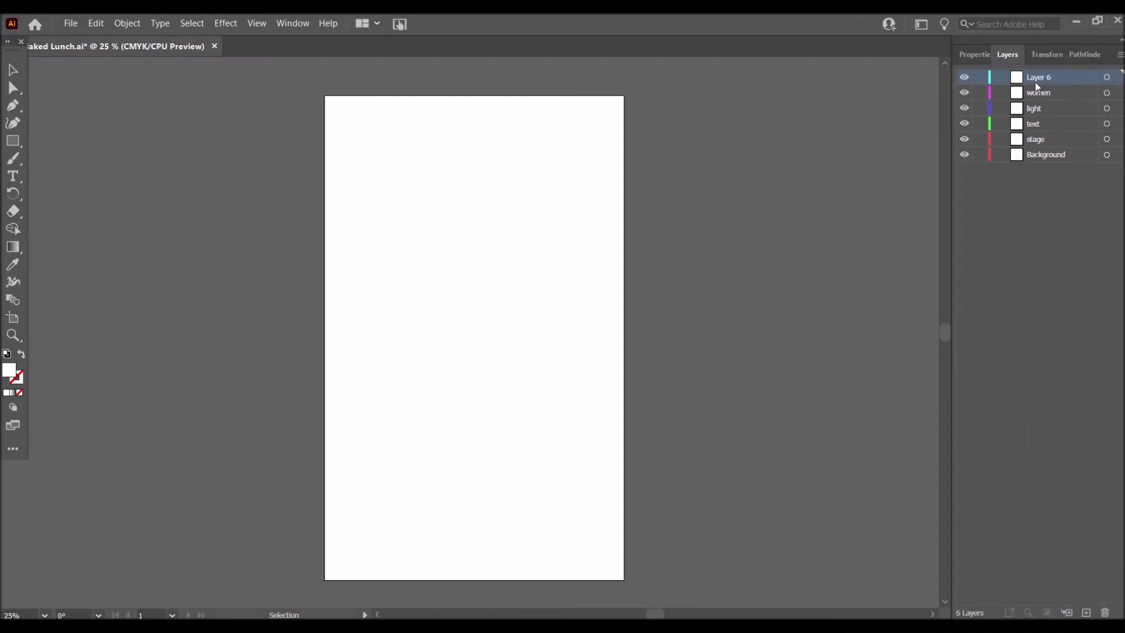
double_click(1041, 76)
type("clothes")
left_click(1086, 612)
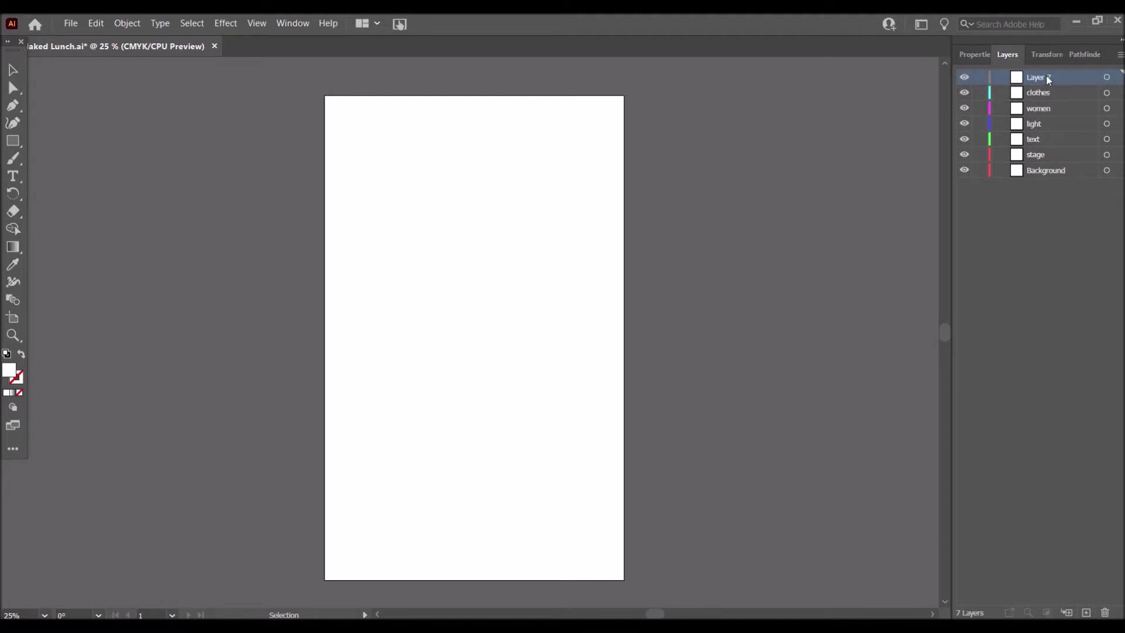
type("music")
key("Return")
Add a new layer above the music layer and name it "microphone"
left_click(1086, 612)
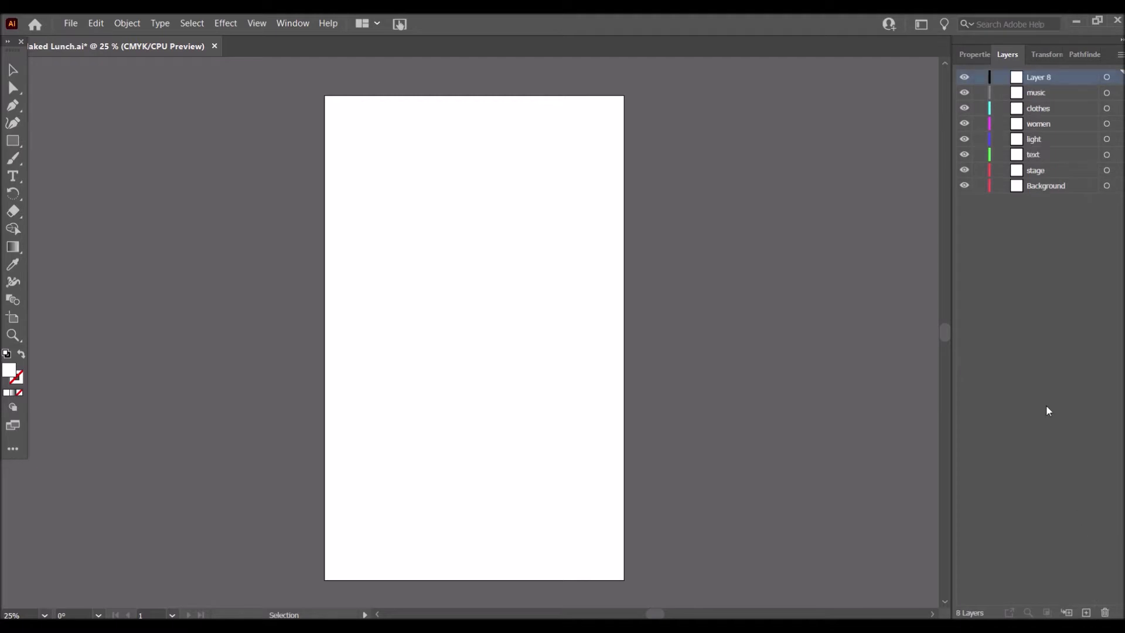
double_click(1048, 76)
type("microphone")
left_click(1010, 255)
Draw a rectangle about 229 by 371 mm on the Background layer so that it covers the whole artboard
left_click(1042, 187)
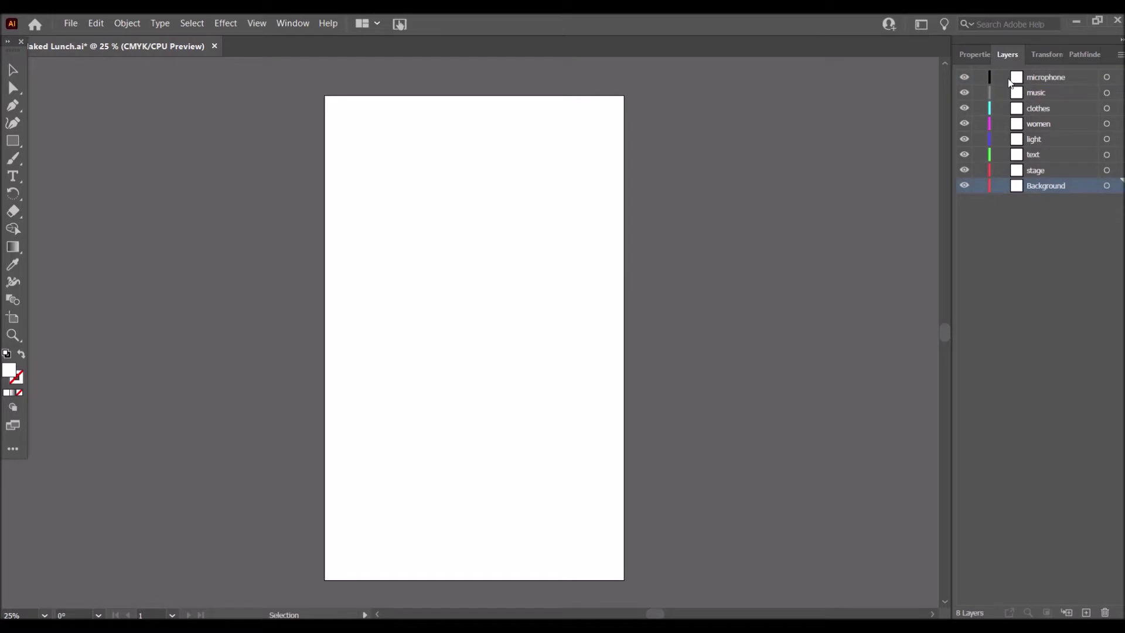
left_click(977, 56)
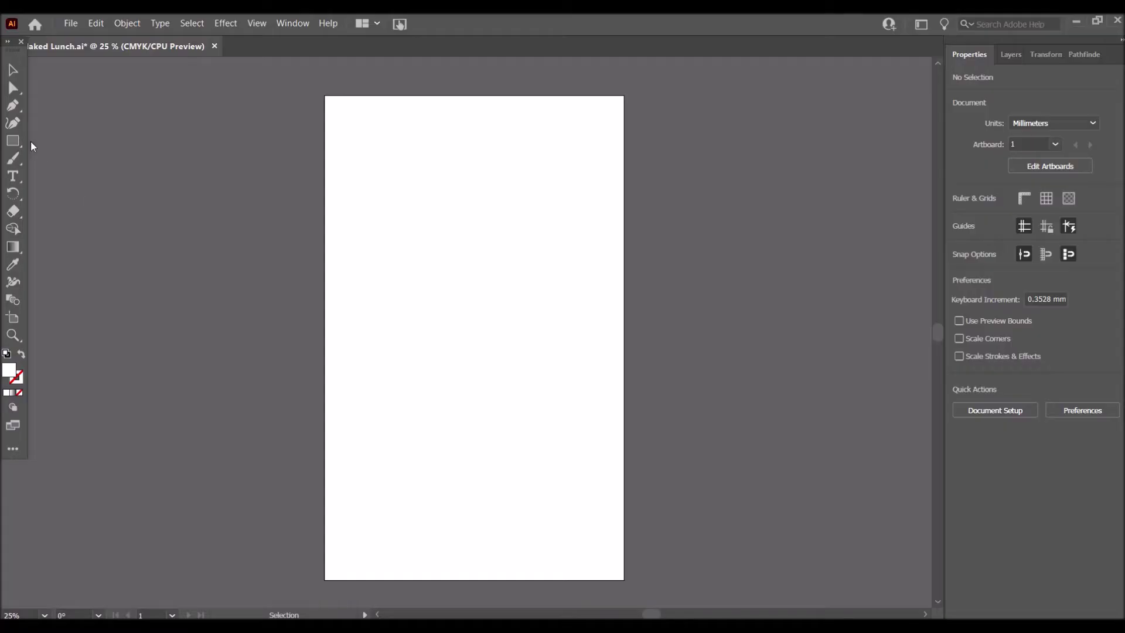
left_click(14, 142)
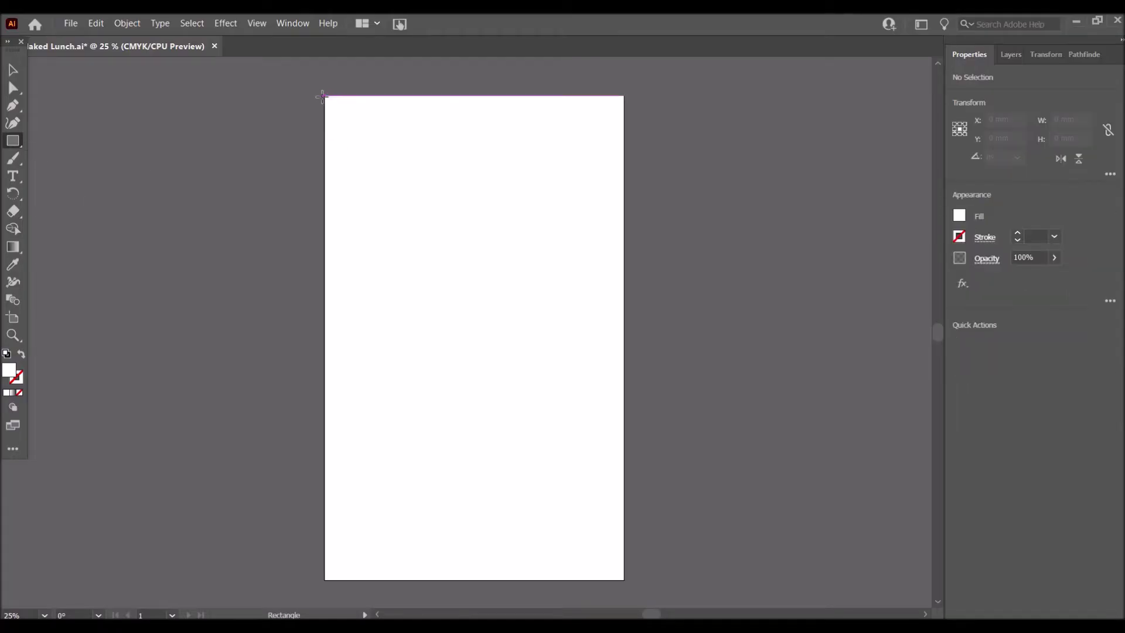
left_click_drag(329, 96, 625, 582)
left_click_drag(329, 337, 324, 337)
Fill the background rectangle with a linear gradient and set the gradient angle to 90°
left_click(13, 247)
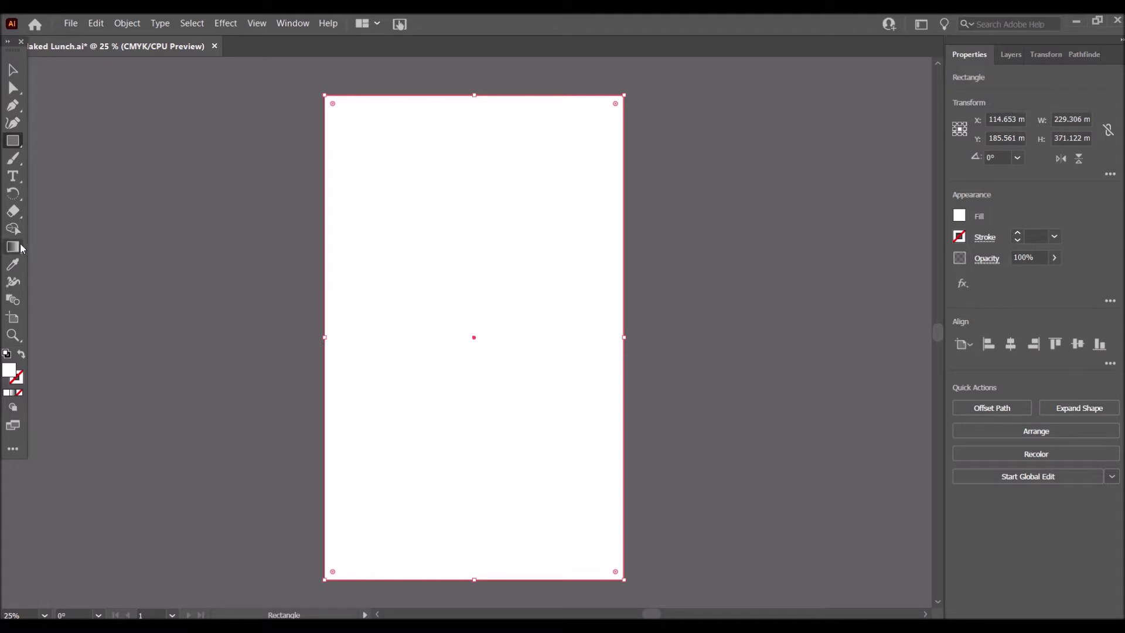
left_click(995, 344)
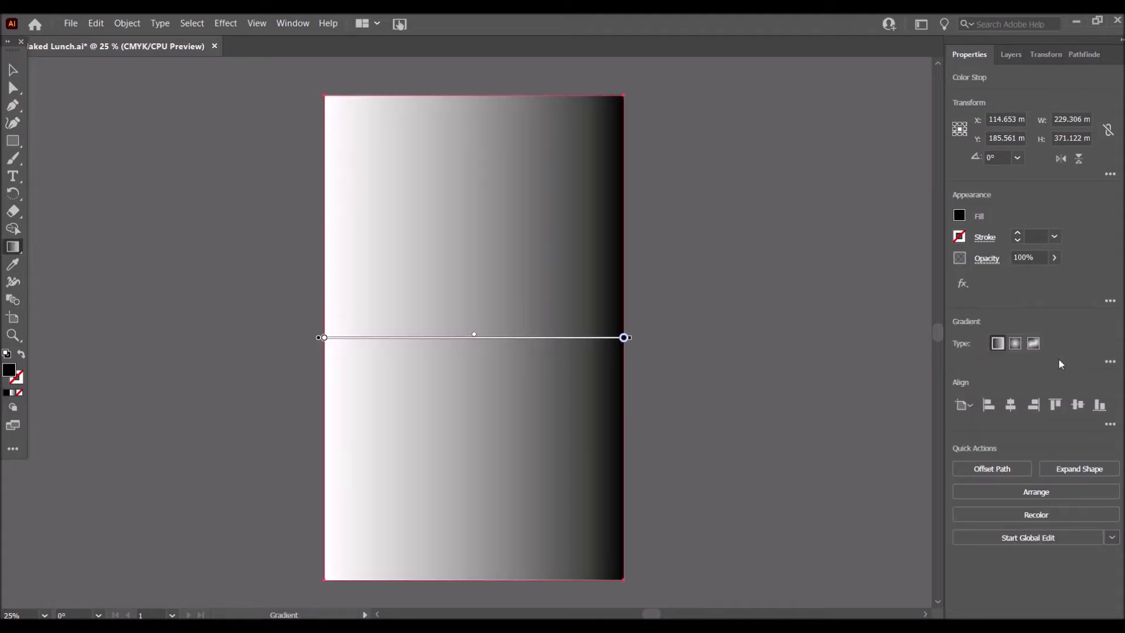
left_click(1110, 361)
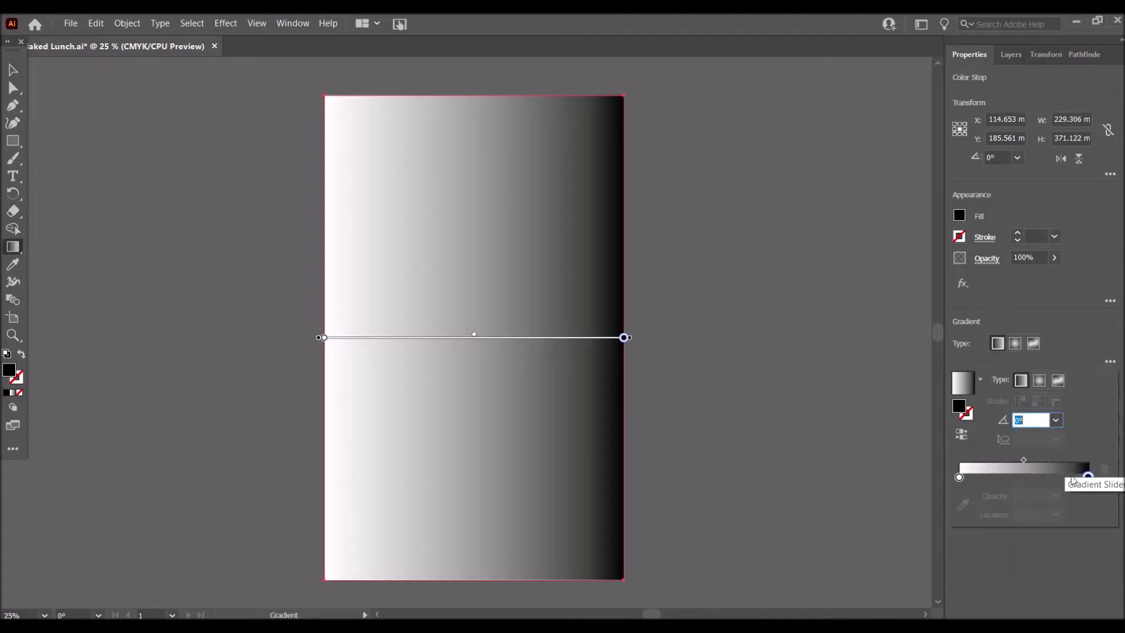
left_click(1063, 420)
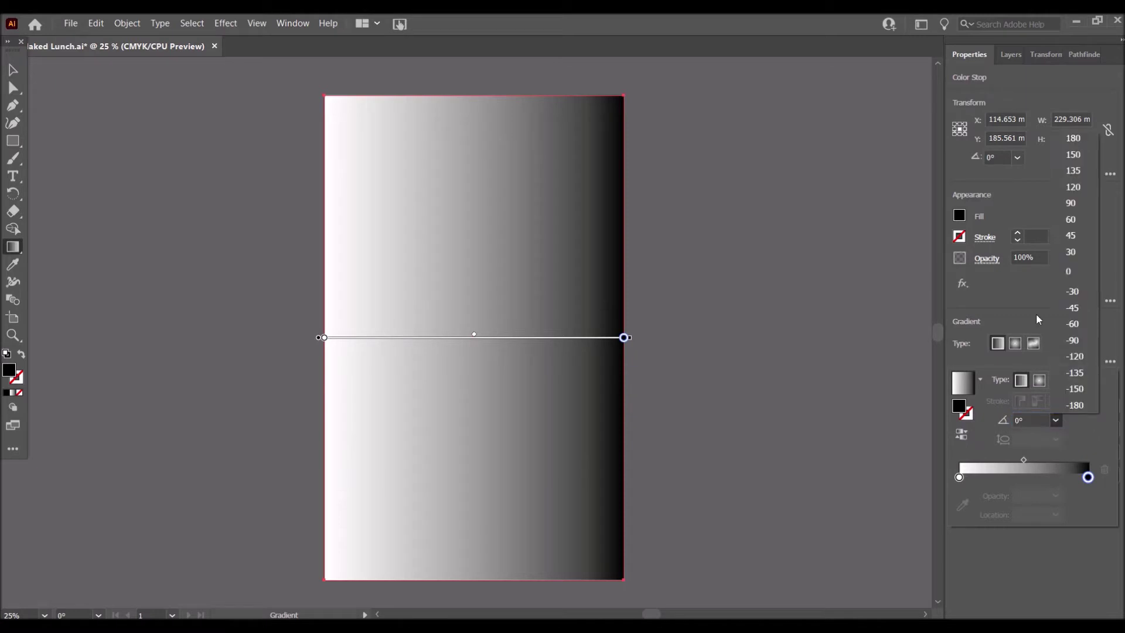
left_click(1072, 226)
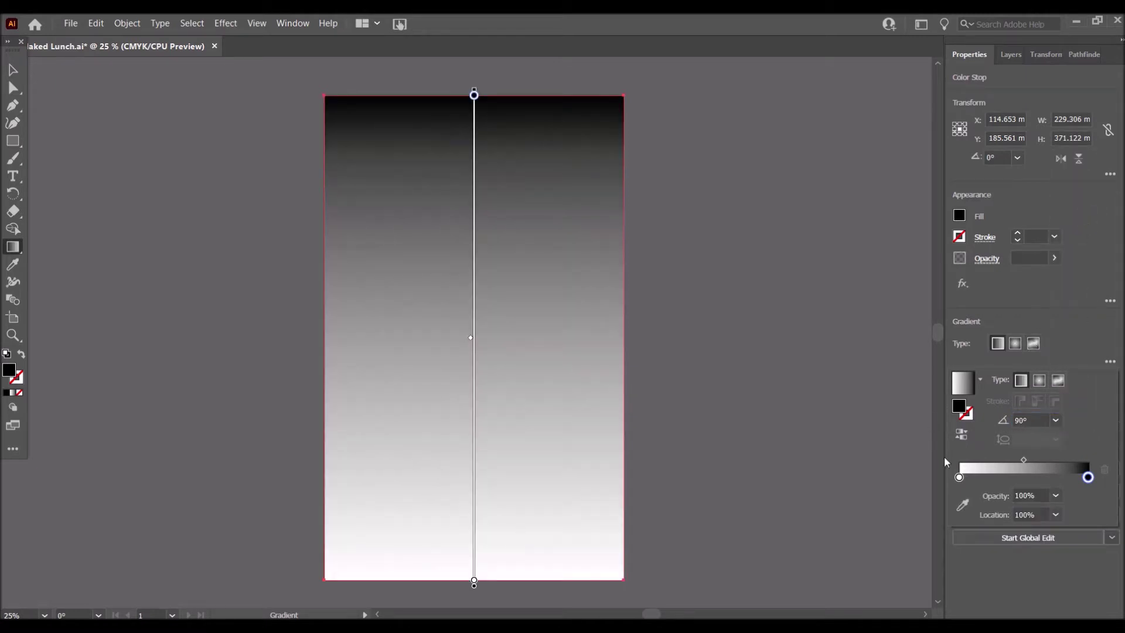
Change the gradient's white starting color stop to the light orange swatch
left_click(959, 478)
double_click(959, 478)
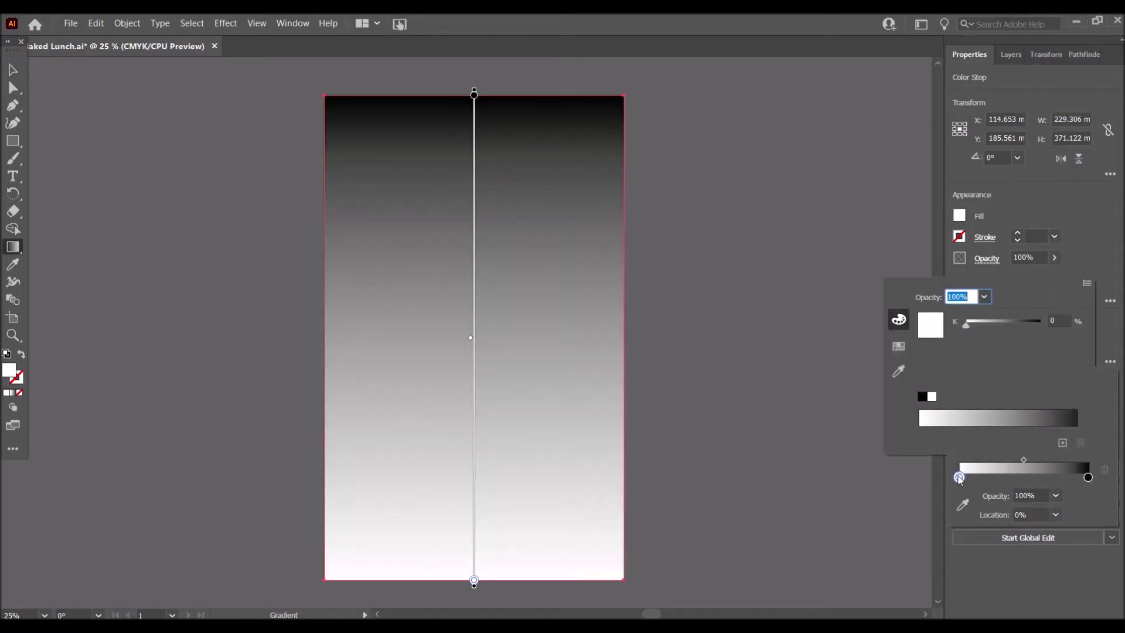
left_click(898, 345)
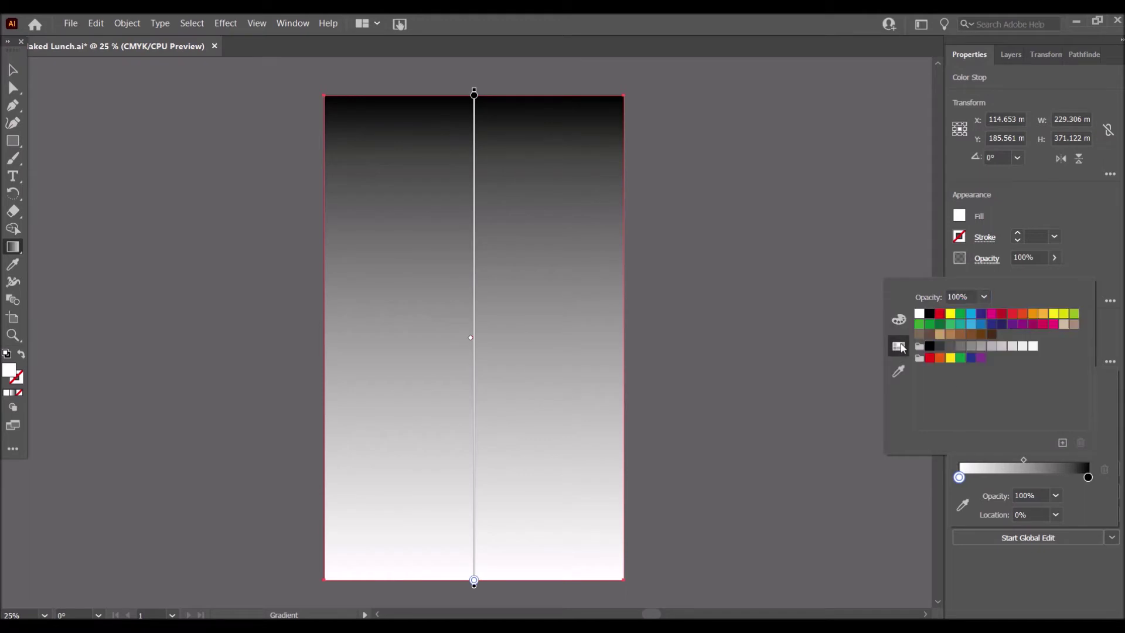
left_click(1043, 315)
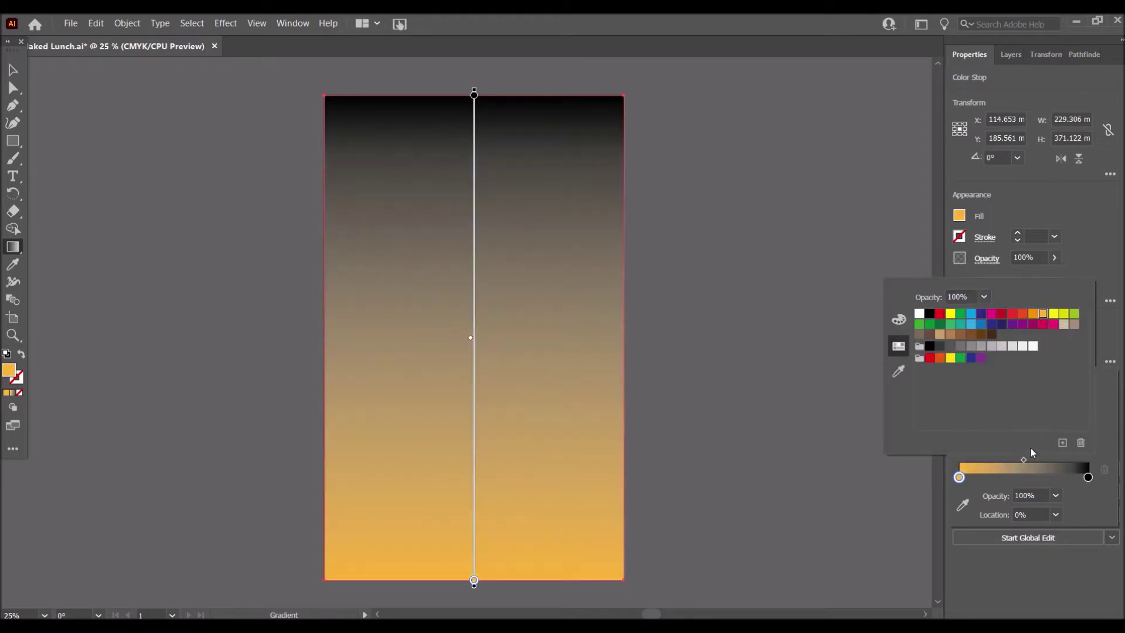
left_click(1088, 477)
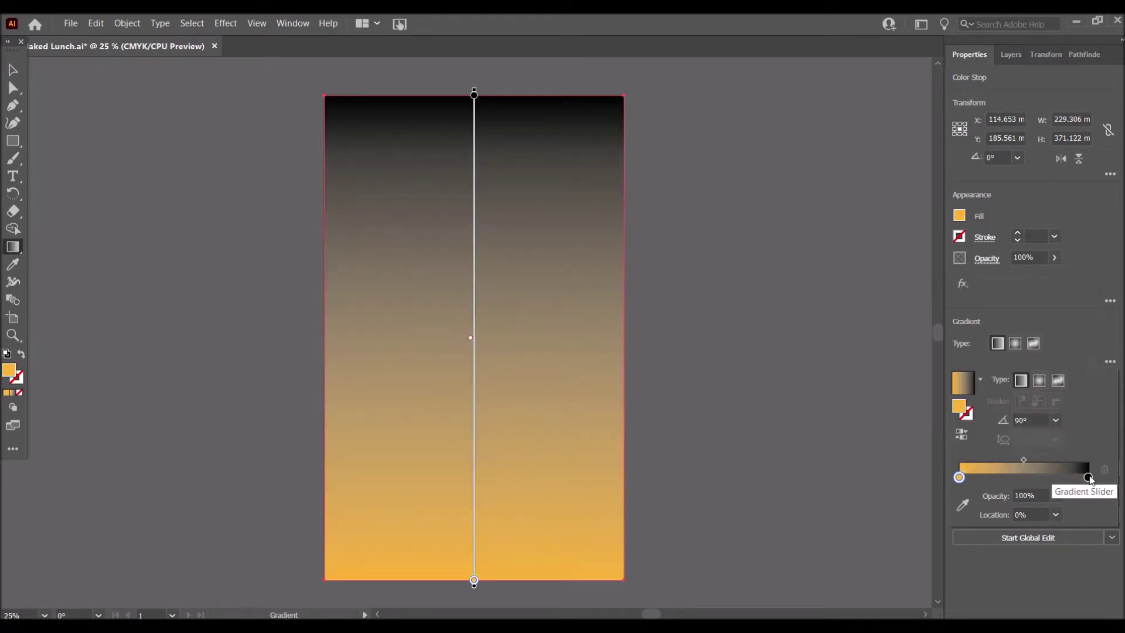
double_click(962, 413)
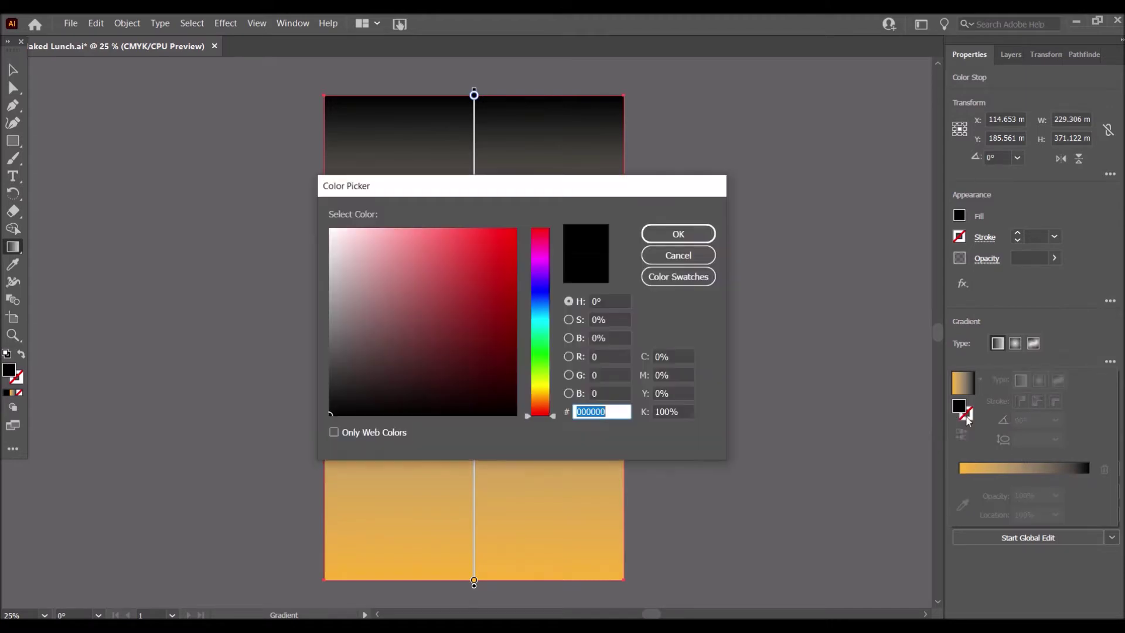
left_click(697, 251)
Change the gradient's black end color stop to a dark navy blue swatch
left_click(1084, 478)
left_click(1104, 470)
left_click(1089, 478)
double_click(1087, 477)
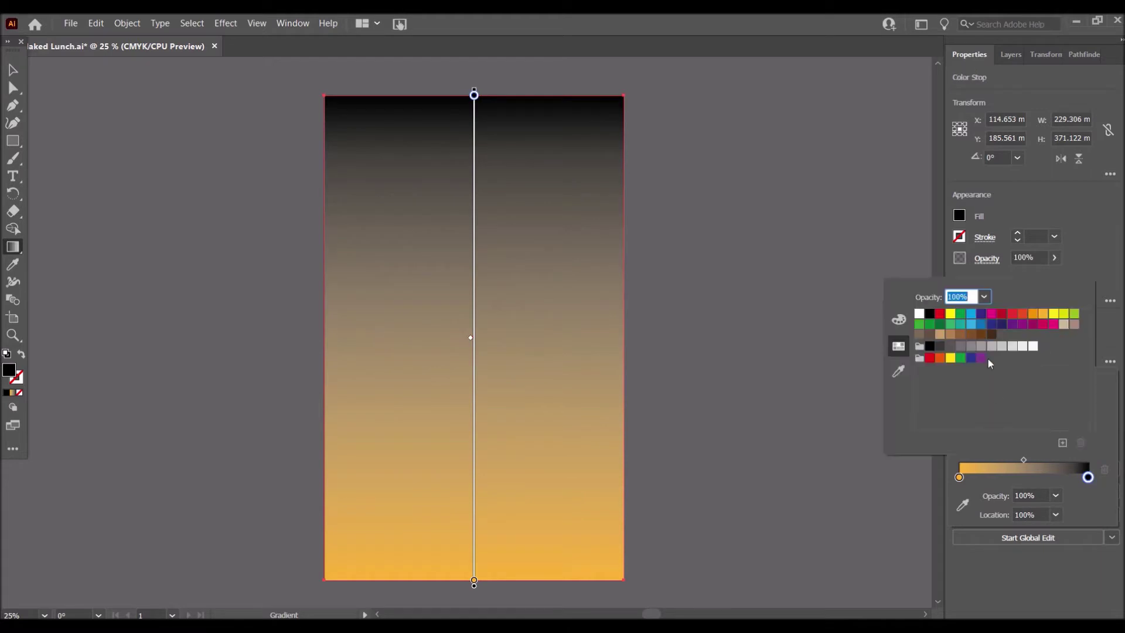
left_click(981, 315)
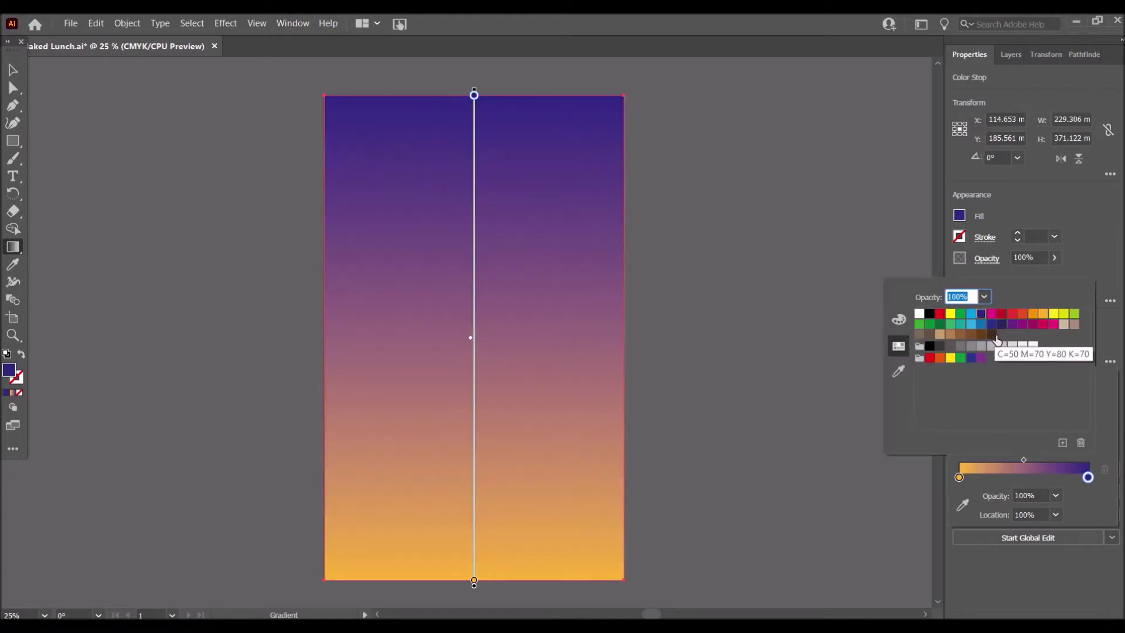
left_click(1002, 324)
Move the navy color stop to a location of about 20% and deselect the background rectangle
left_click(1087, 477)
left_click_drag(1088, 477, 985, 478)
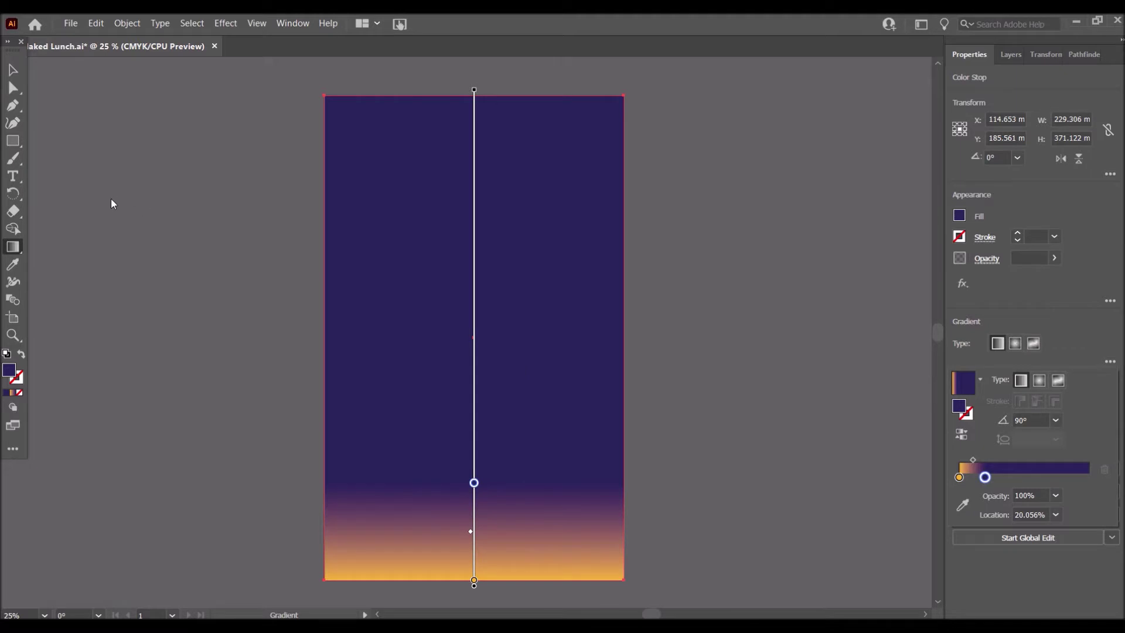
left_click(13, 70)
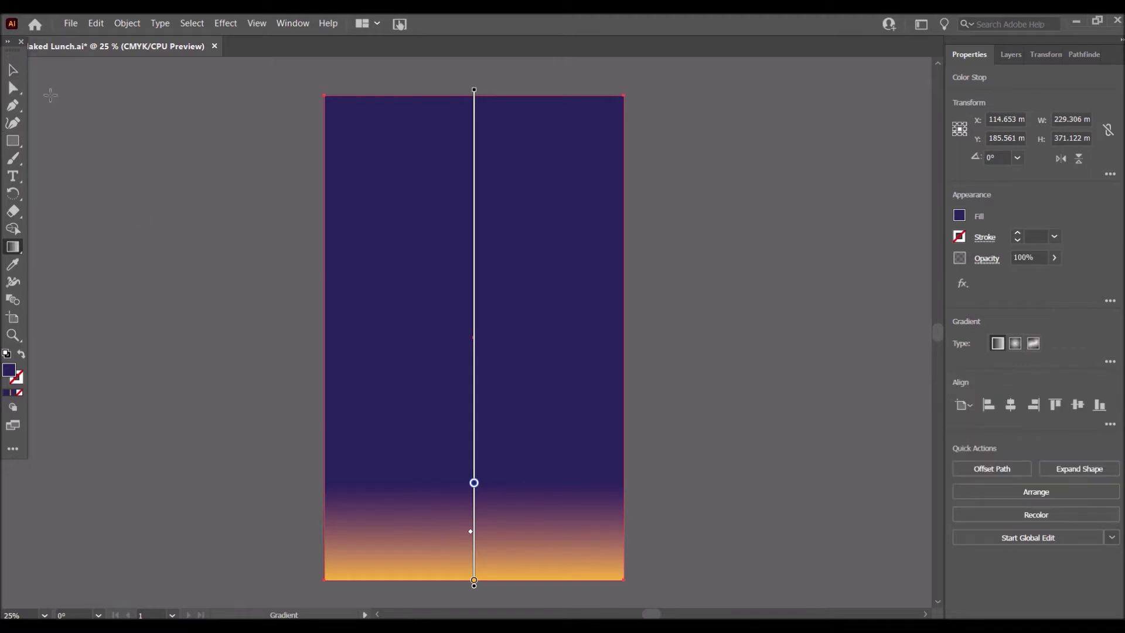
left_click(10, 73)
left_click(693, 237)
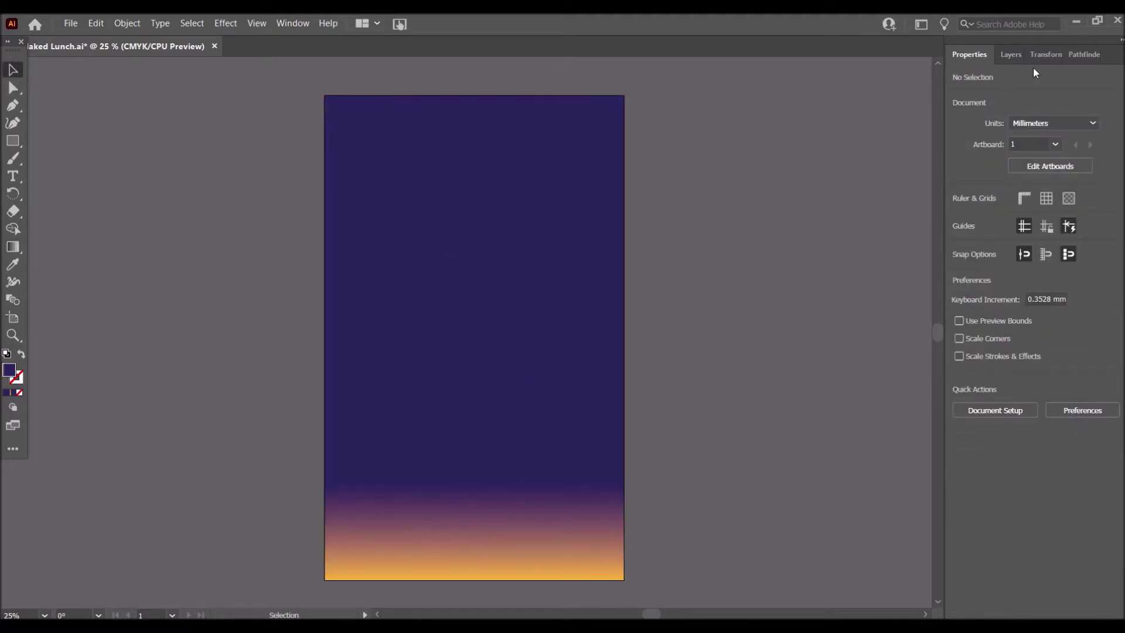
Draw an upright rectangle about 39 by 86 mm on the stage layer, in the lower left part of the artboard
left_click(1012, 54)
left_click(1017, 171)
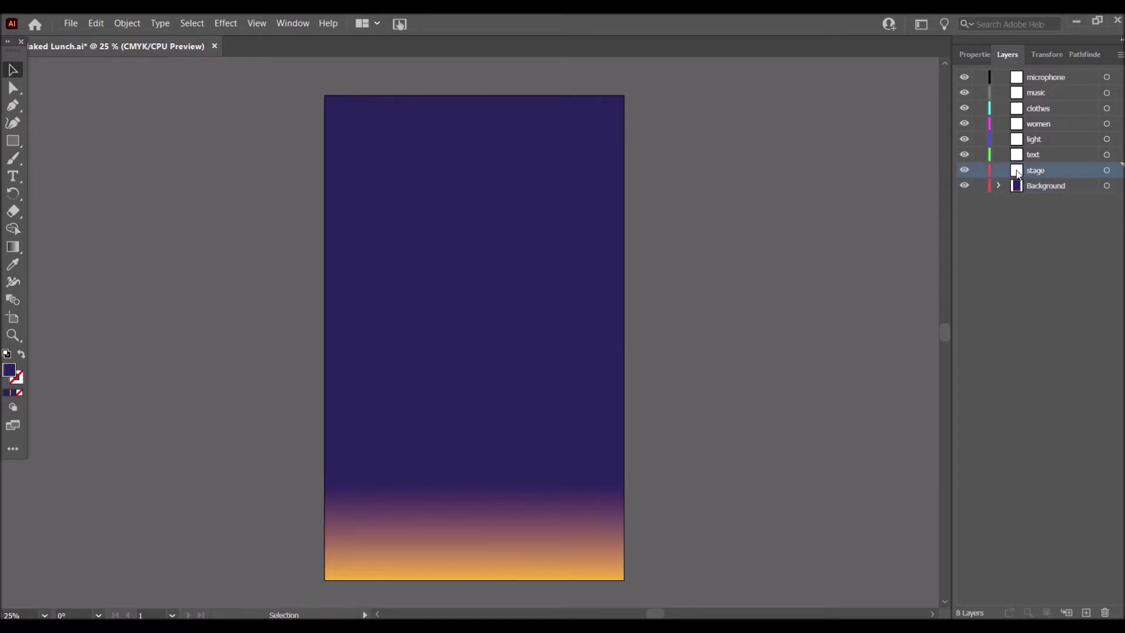
left_click(966, 56)
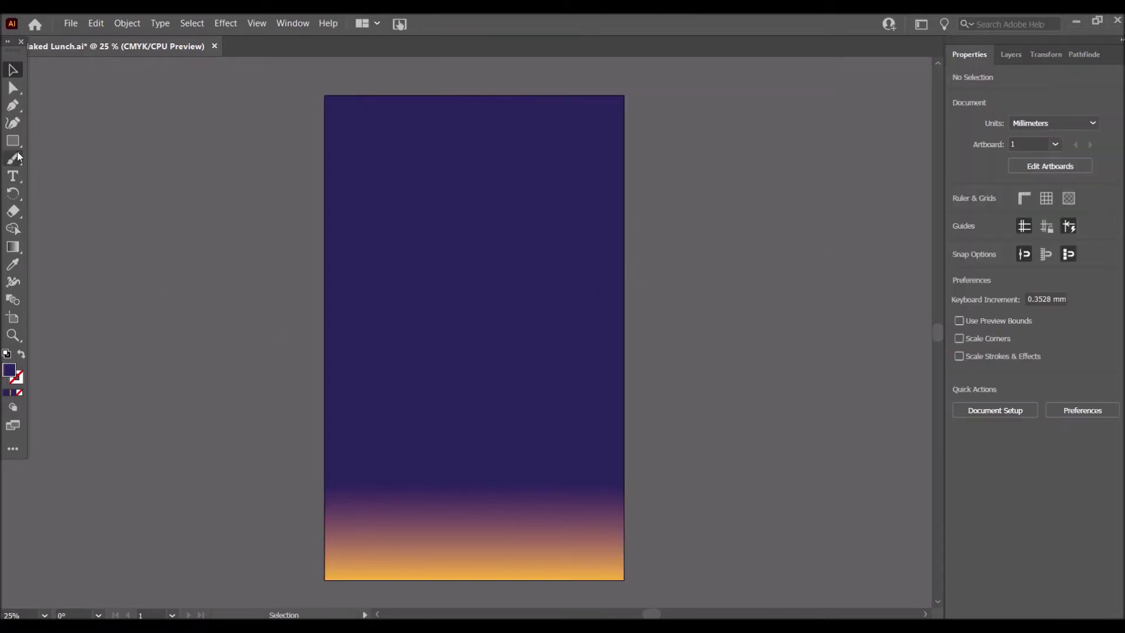
left_click_drag(19, 145, 65, 141)
mouse_move(368, 414)
left_mouse_down()
mouse_move(407, 520)
mouse_move(419, 526)
left_mouse_up()
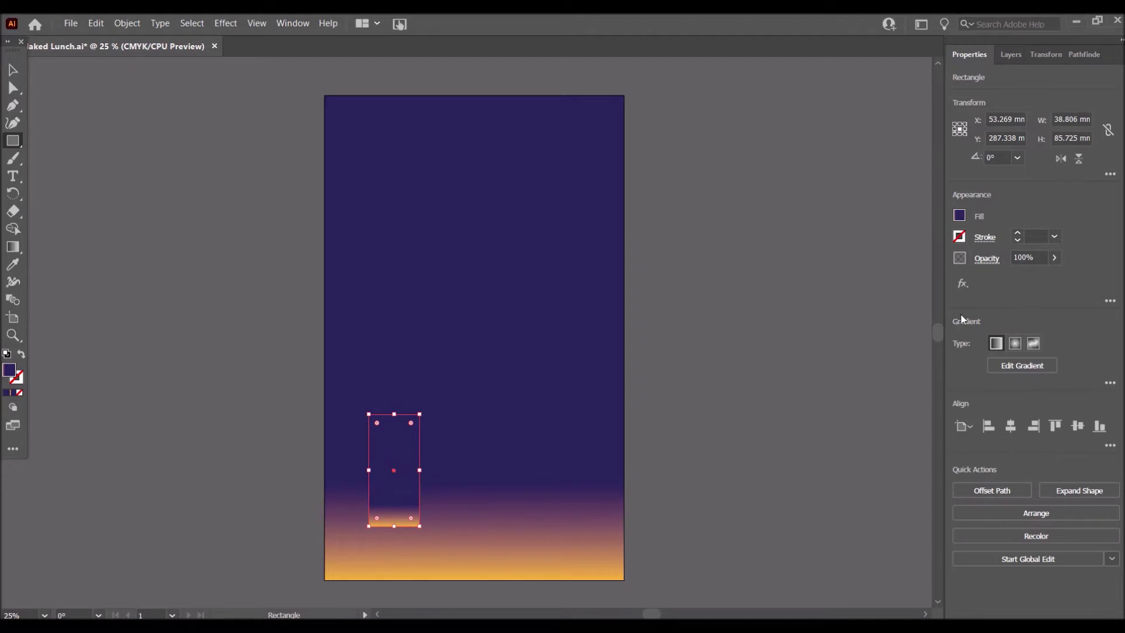
Fill the small stage rectangle with solid yellow and adjust the color mix to a warmer golden yellow
left_click(958, 216)
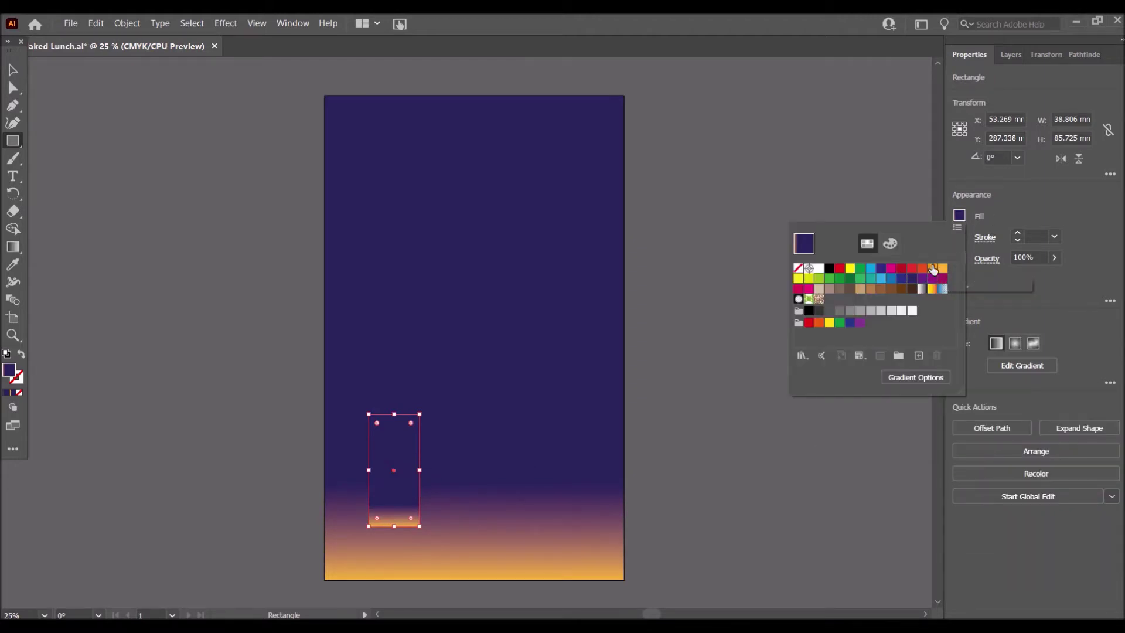
left_click(850, 267)
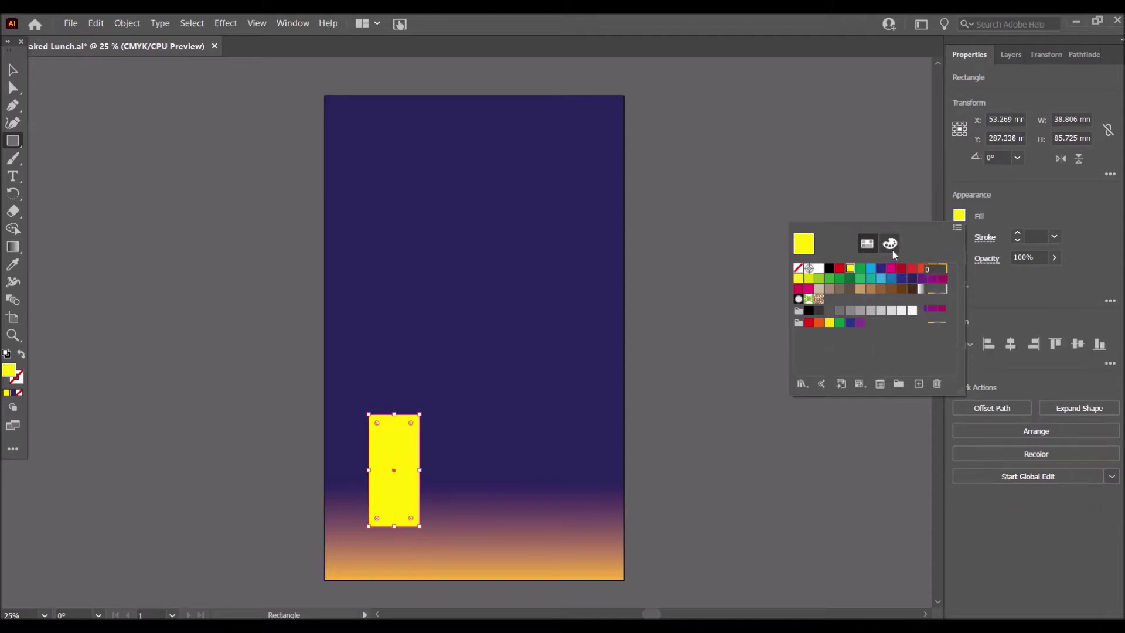
left_click(890, 243)
left_click_drag(845, 293, 866, 293)
left_click(1024, 276)
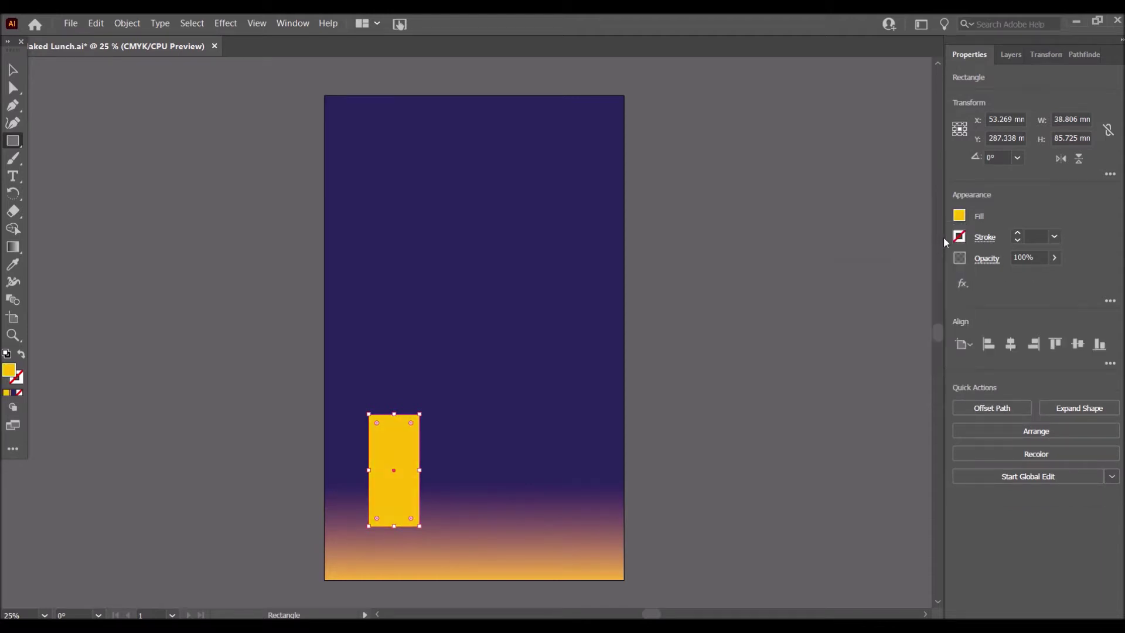
Give the golden rectangle a CMYK Yellow stroke of 4 pt and deselect it
left_click(959, 237)
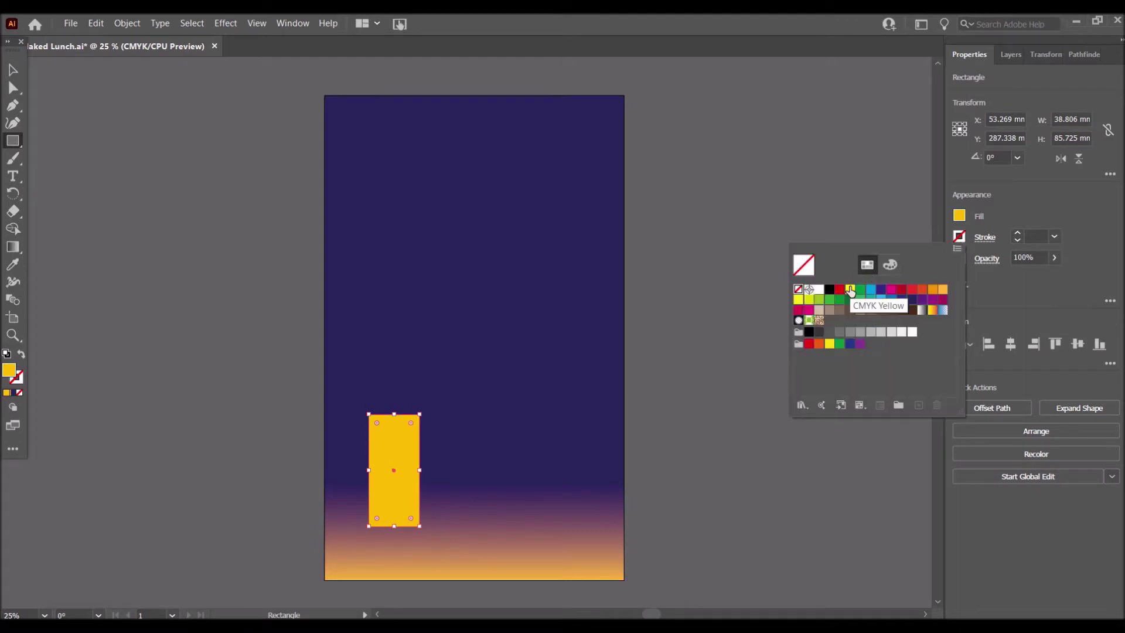
left_click(851, 290)
left_click(1018, 233)
left_click(1018, 233)
left_click(1018, 233)
left_click(1018, 233)
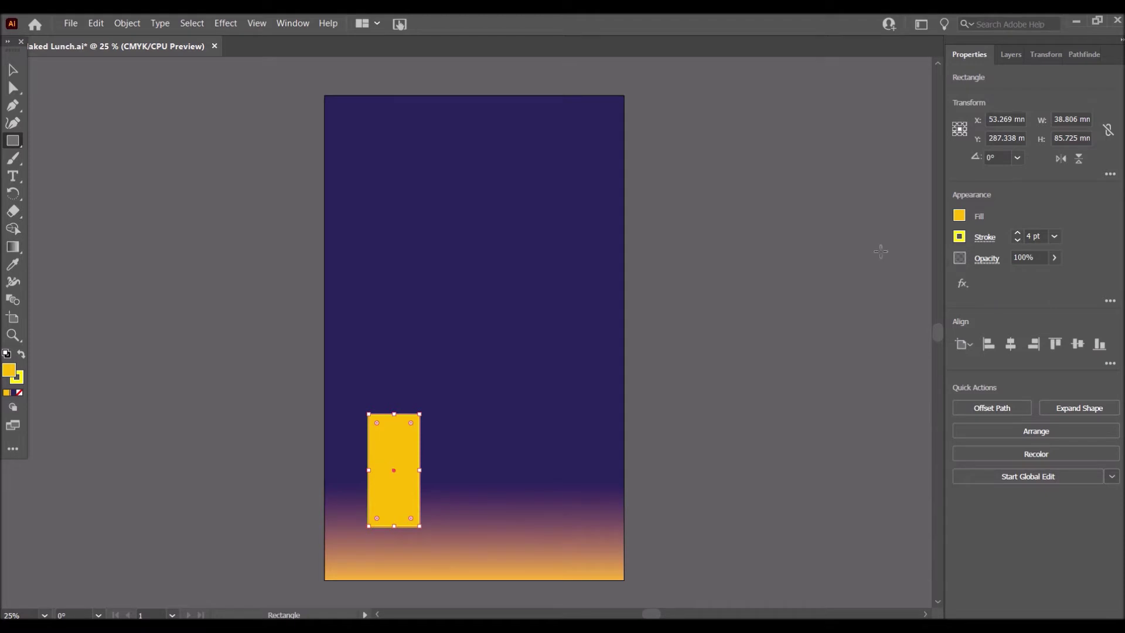
key("v")
left_click(180, 248)
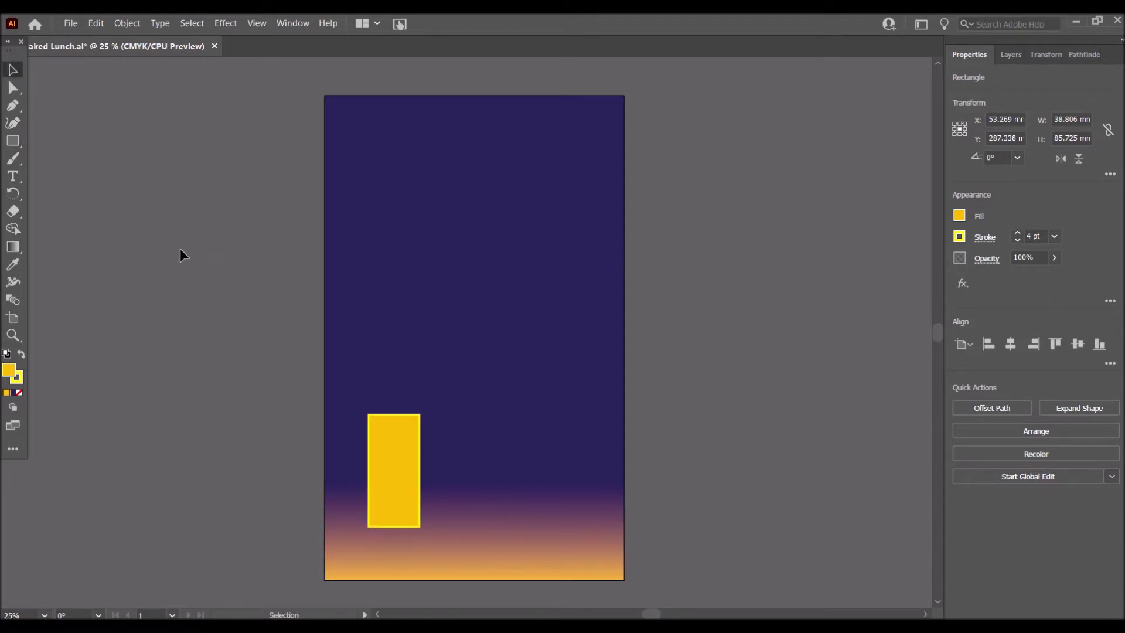
Tilt the rectangle to about 34° and add a taller copy overlapping its right side, tilted to about 20°
left_click(405, 462)
left_click_drag(420, 408, 378, 452)
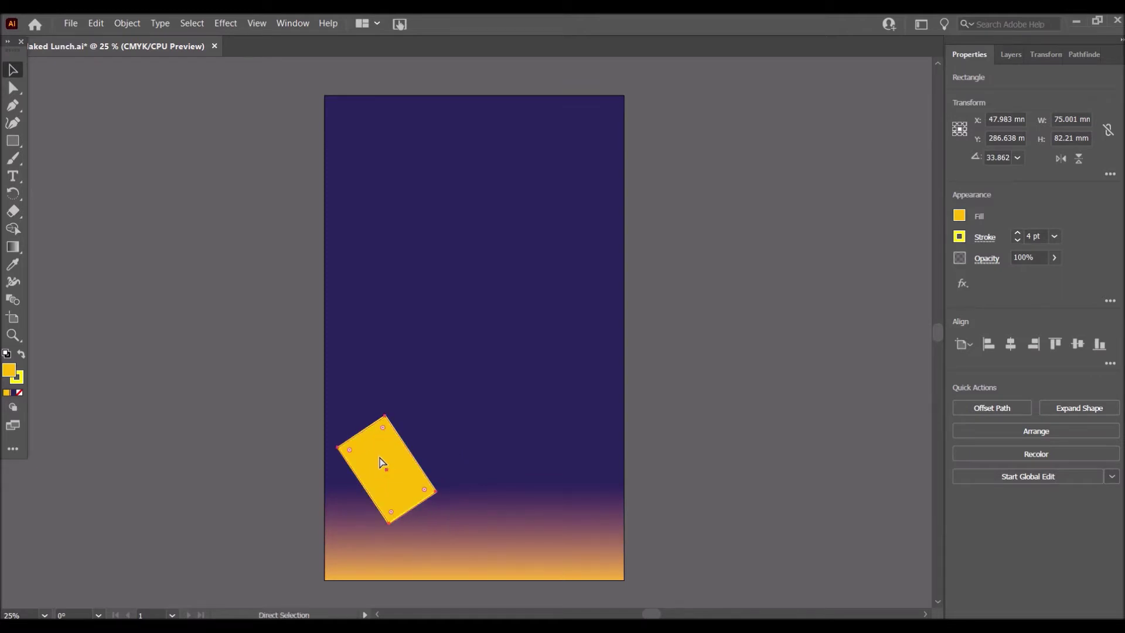
key("ctrl+v")
left_click_drag(467, 377, 408, 493)
left_click_drag(405, 402, 388, 381)
key("a")
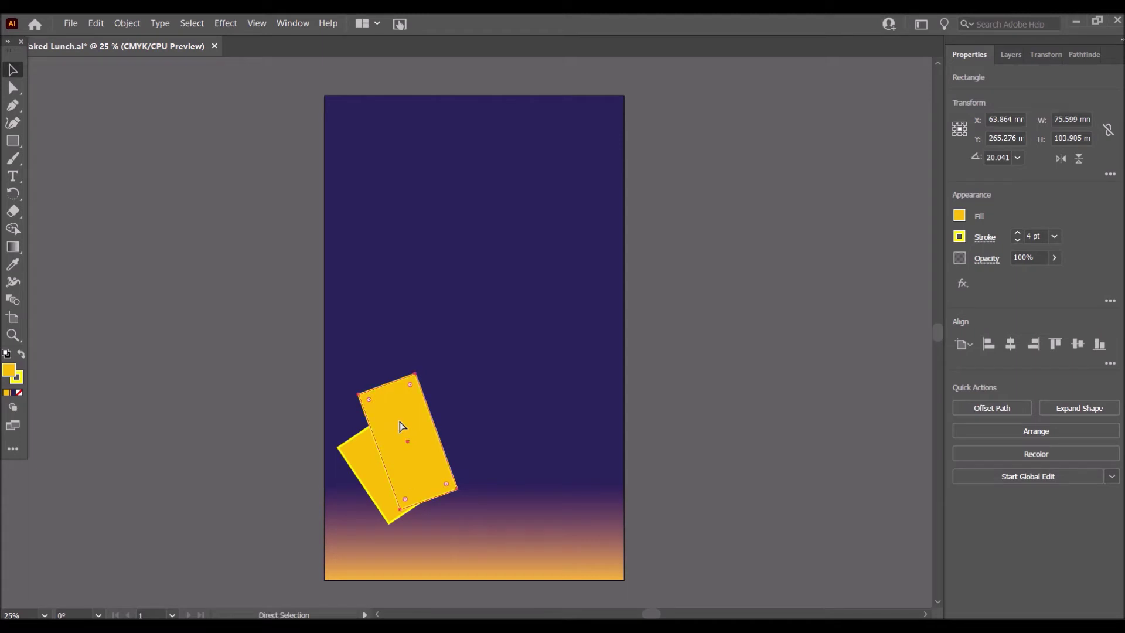
Add a third, taller rectangle to the right of the second, tilted to about 10° and stretched to about 122 mm overall height
key("ctrl+v")
left_click_drag(473, 360, 441, 454)
left_click_drag(415, 366, 448, 340)
left_click_drag(426, 378, 429, 386)
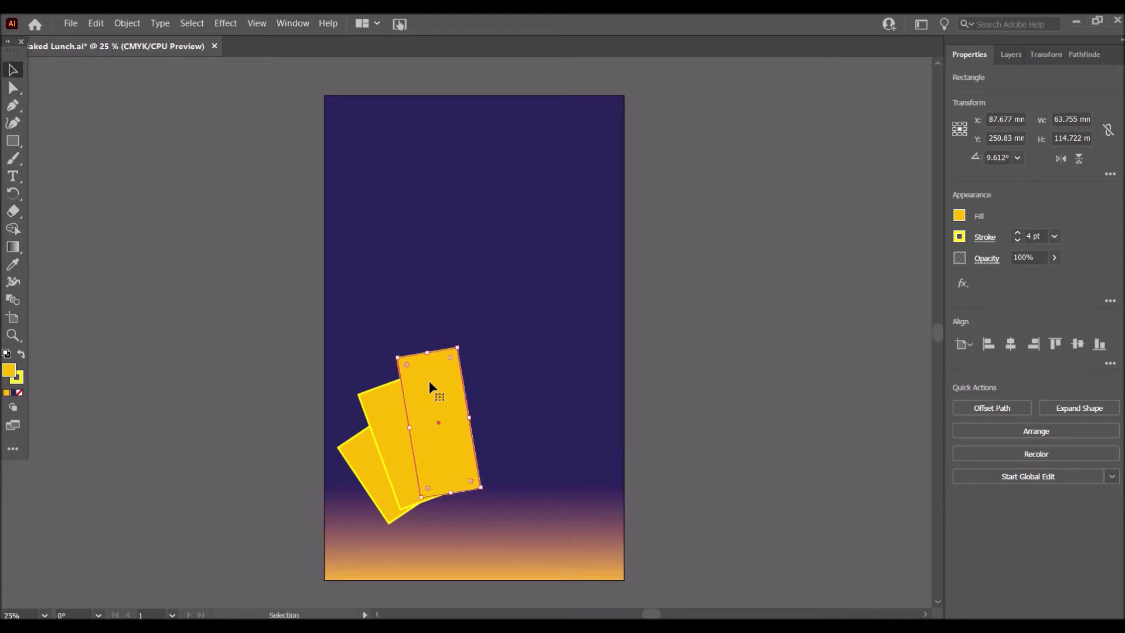
left_click(691, 379)
left_click(422, 376)
left_click_drag(430, 352, 426, 342)
left_click(592, 369)
Duplicate the third rectangle and place the copy nearly upright in the middle of the artboard as the tallest piece
left_click(437, 416)
left_click_drag(437, 417, 463, 332)
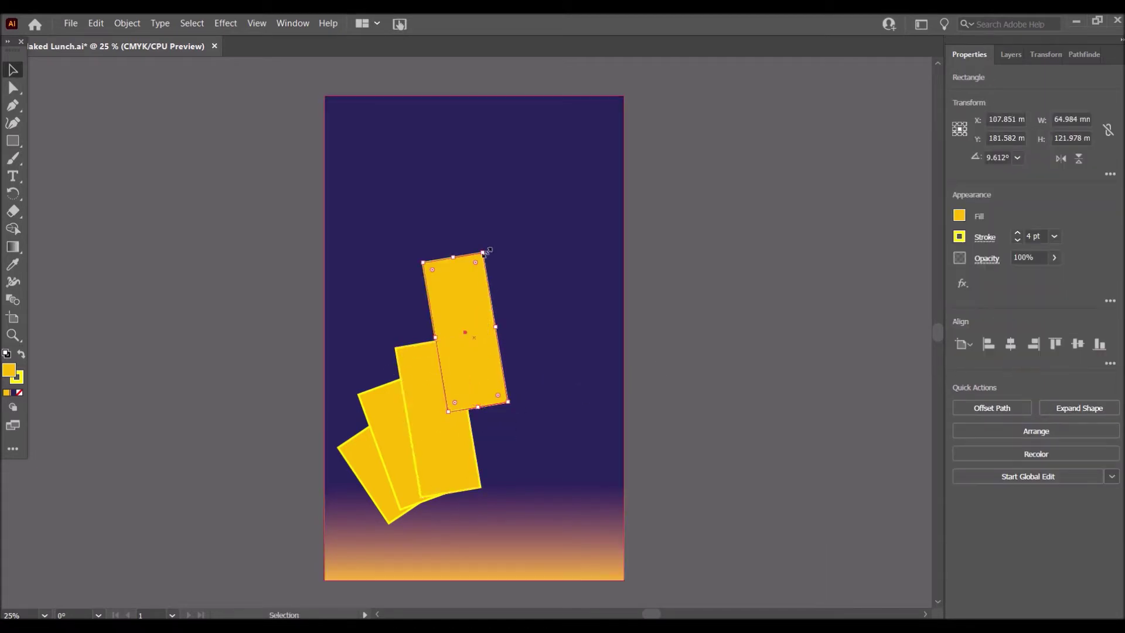
left_click_drag(502, 264, 475, 300)
key("ctrl+shift+a")
Copy the three tilted left rectangles, flip the copies horizontally and place them right of the central rectangle to complete the fan
left_click(367, 466)
left_click(416, 440, "shift")
left_click(396, 410, "shift")
key("ctrl+c")
key("ctrl+v")
left_click_drag(509, 369, 609, 473)
left_click(1060, 158)
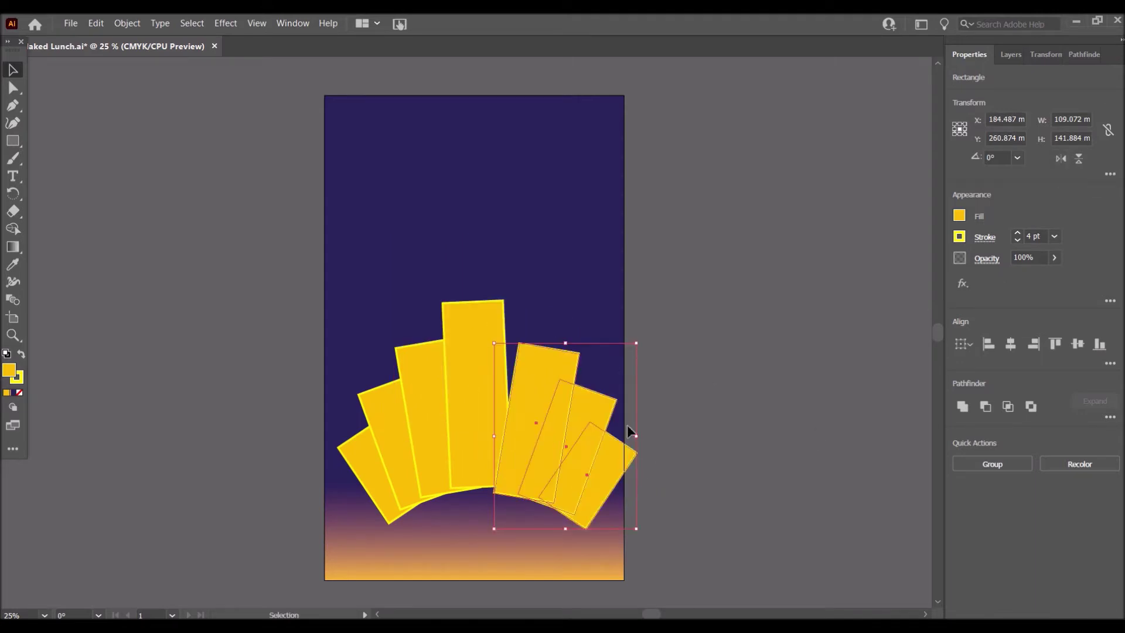
left_click_drag(561, 465, 541, 460)
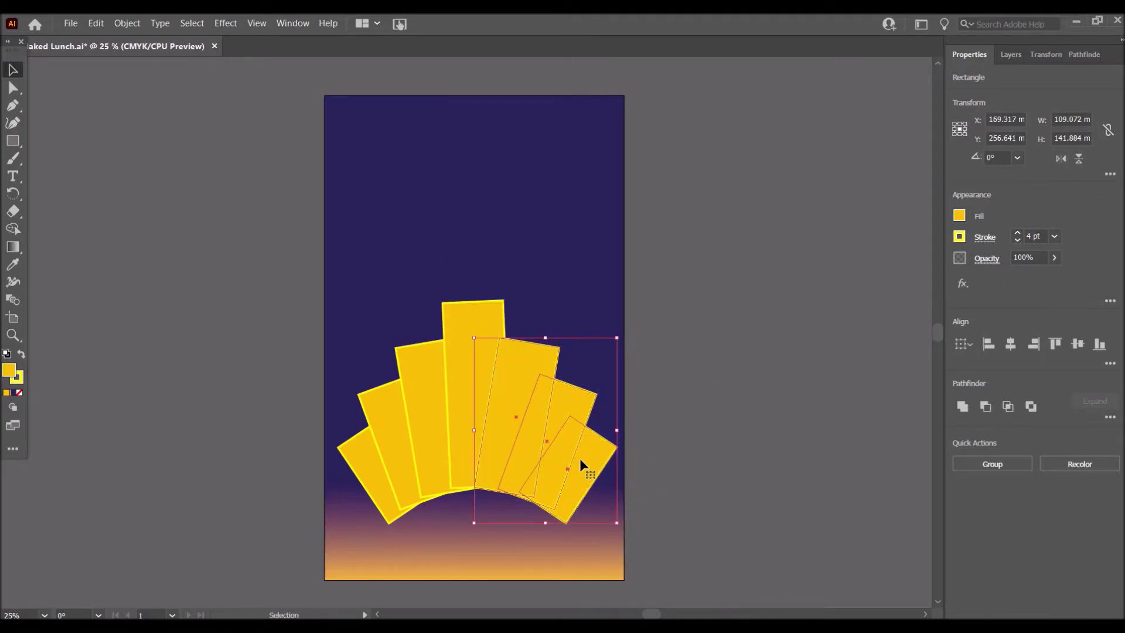
left_click(707, 452)
Bring the tall central rectangle to the front of the fan and deselect it
right_click(459, 391)
mouse_move(580, 327)
left_click(617, 334)
left_click(727, 375)
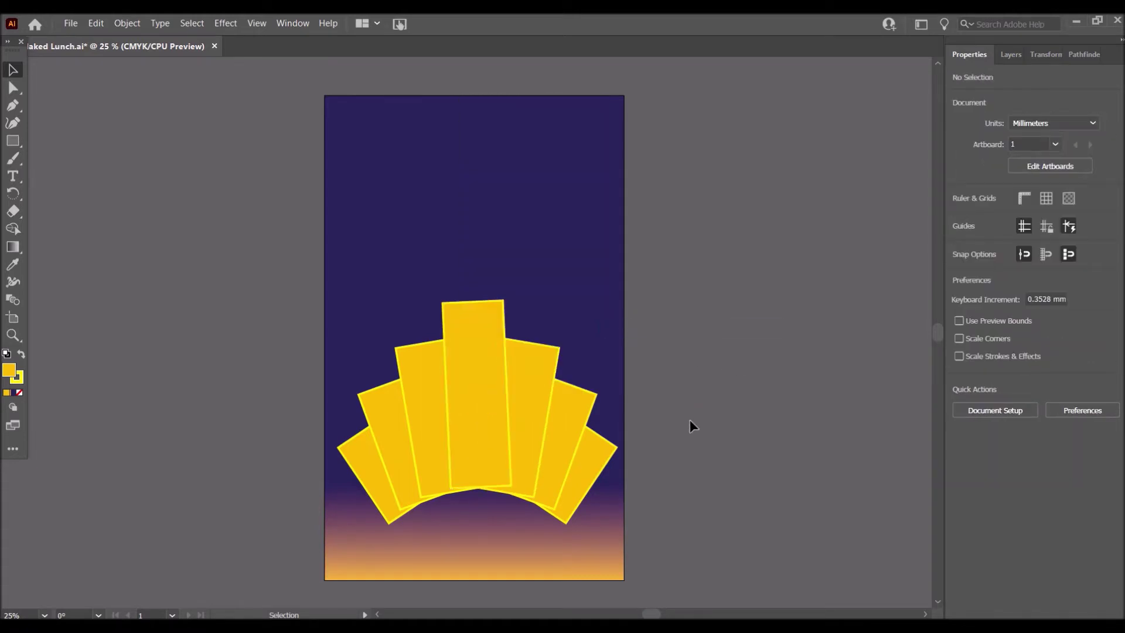
Select every fan rectangle except the rightmost one and nudge them about 2.5 mm to the left
left_click(571, 470)
left_click(517, 395, "shift")
left_click(473, 379, "shift")
left_click(414, 413, "shift")
left_click(388, 430, "shift")
left_click(373, 446, "shift")
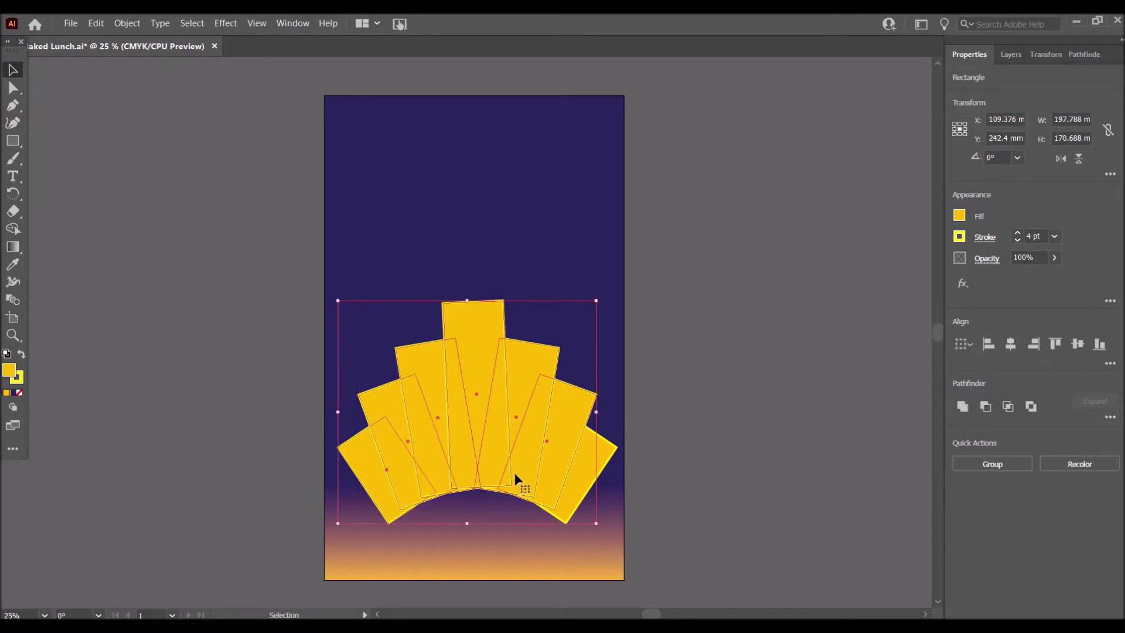
key("Left")
key("Left")
key("Left")
key("Left")
key("Left")
key("Left")
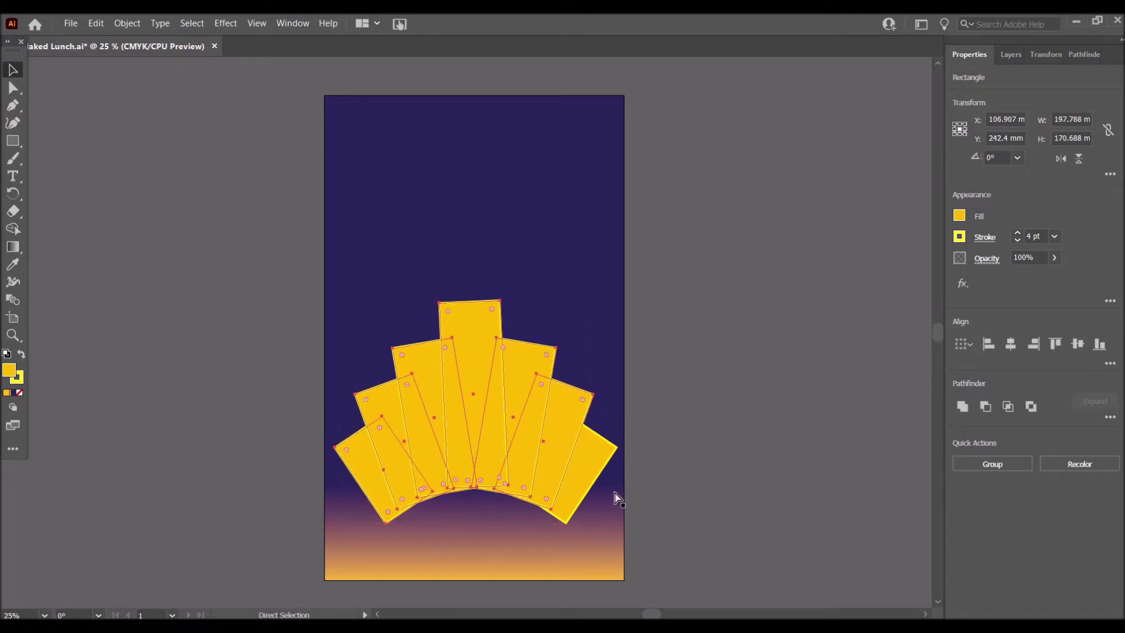
Add the rightmost rectangle to the selection, nudge the whole fan slightly left and about 1.8 mm up, and deselect it
left_click(591, 491, "shift")
key("Left")
key("Left")
key("Left")
key("Left")
key("Left")
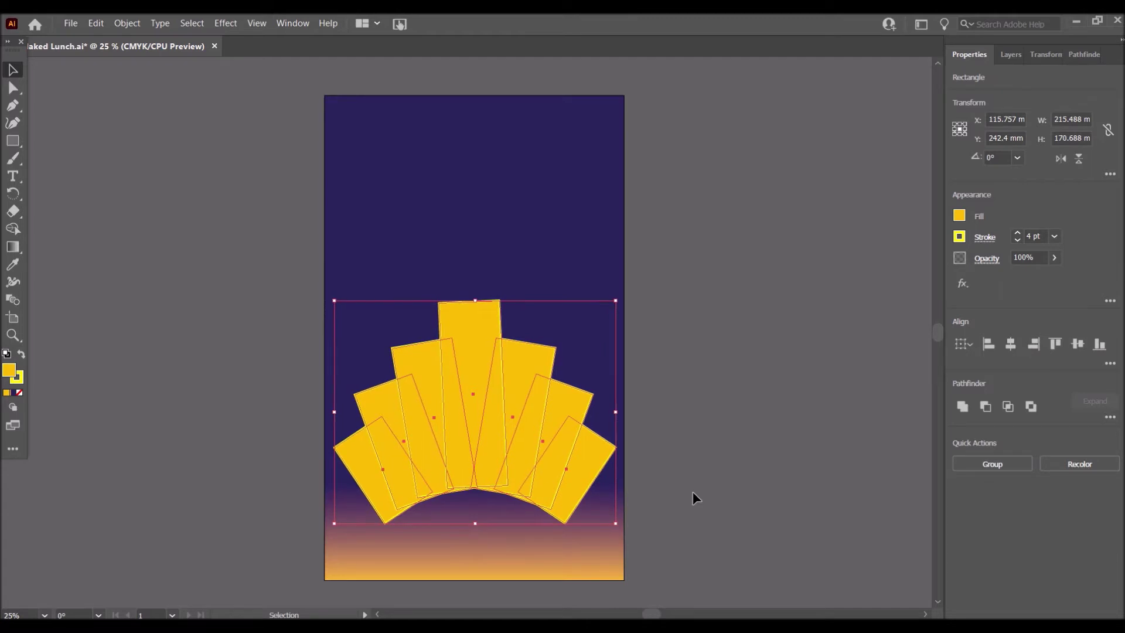
key("Left")
key("Up")
key("Up")
key("Up")
key("Up")
key("Up")
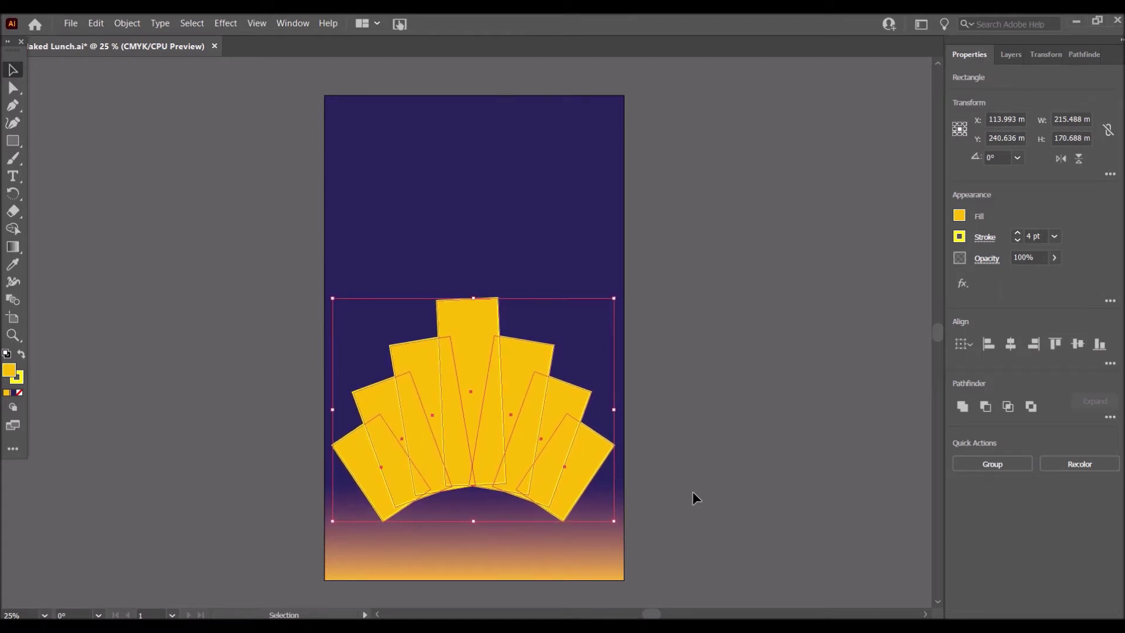
left_click(726, 484)
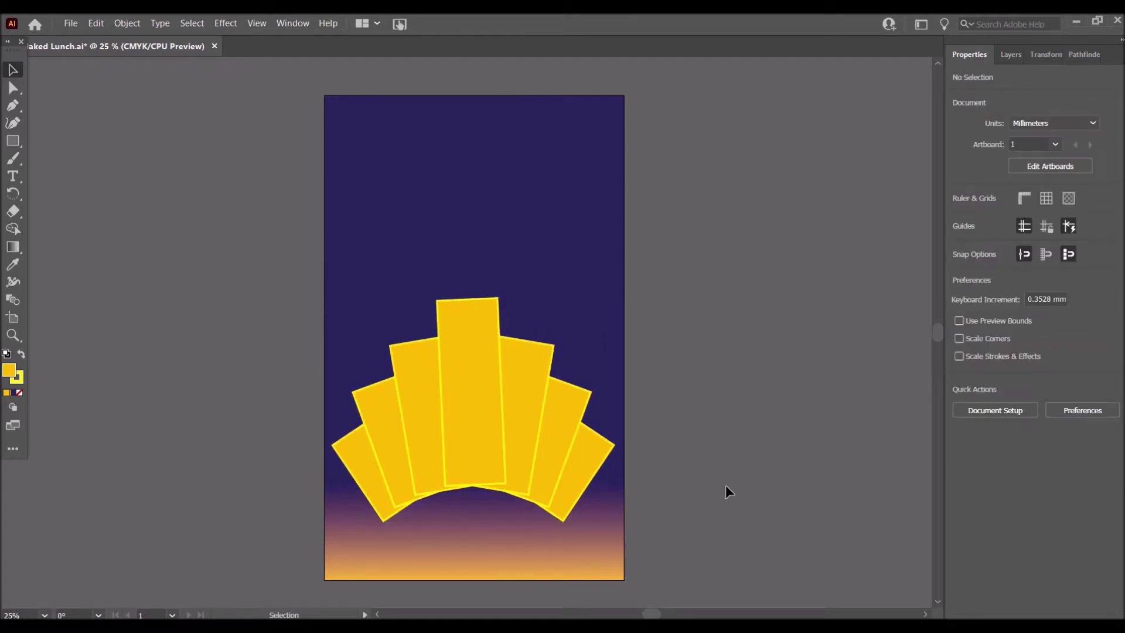
Draw a wide ellipse about 155 by 41 mm across the base of the fan and remove its stroke
left_click_drag(13, 140, 59, 157)
mouse_move(472, 511)
left_mouse_down()
mouse_move(592, 531)
mouse_move(573, 535)
left_mouse_up()
left_click_drag(475, 487, 475, 481)
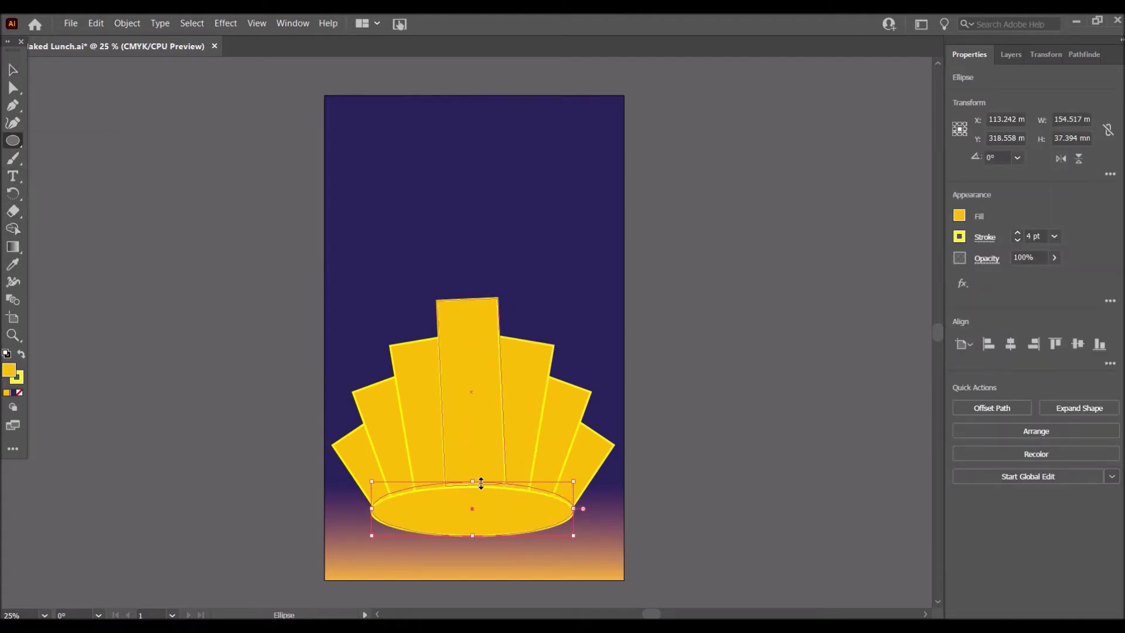
left_click(959, 236)
left_click(798, 289)
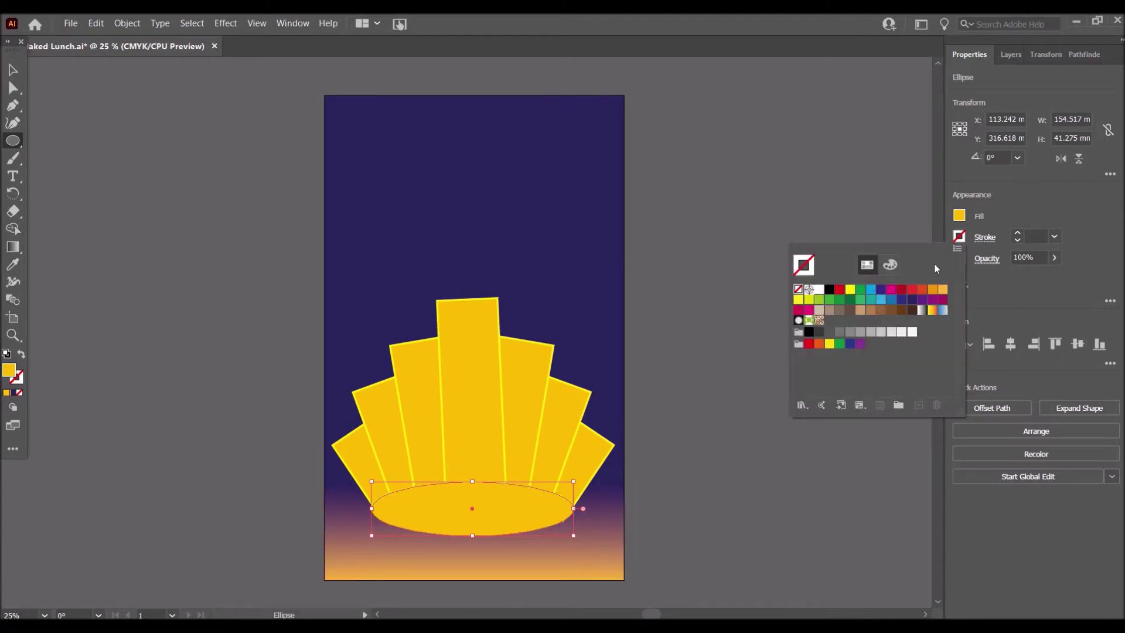
left_click(1032, 218)
Enlarge the base ellipse to about 161 by 44 mm so it covers the lower ends of the rectangles
left_click(14, 70)
left_click(95, 172)
left_click_drag(471, 507, 448, 503)
left_click(753, 473)
left_click(446, 511)
left_click(737, 496)
left_click(477, 509)
left_click_drag(375, 534, 366, 537)
left_click(707, 516)
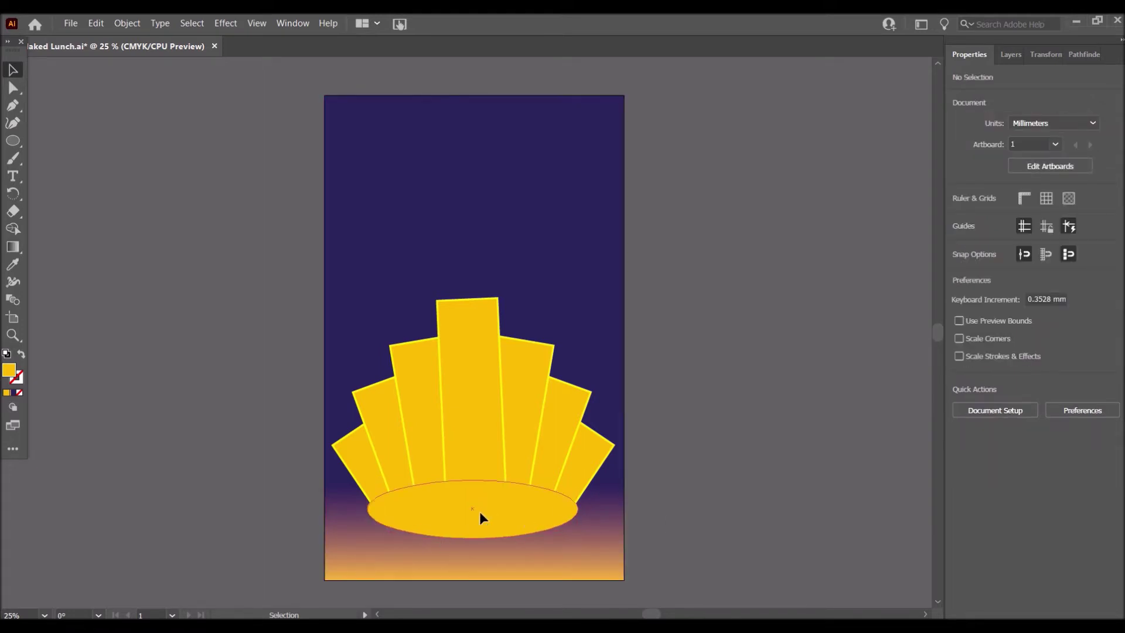
Fill the base ellipse with the Orange, Yellow linear gradient preset at a 90° angle
left_click(480, 513)
left_click(727, 510)
left_click(521, 495)
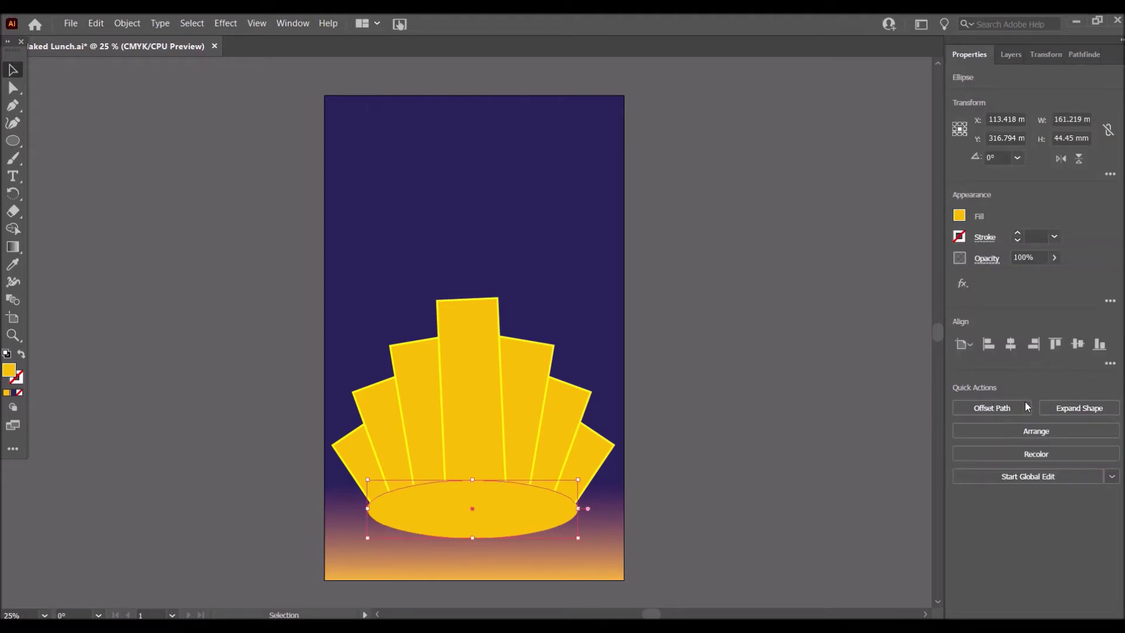
left_click(19, 253)
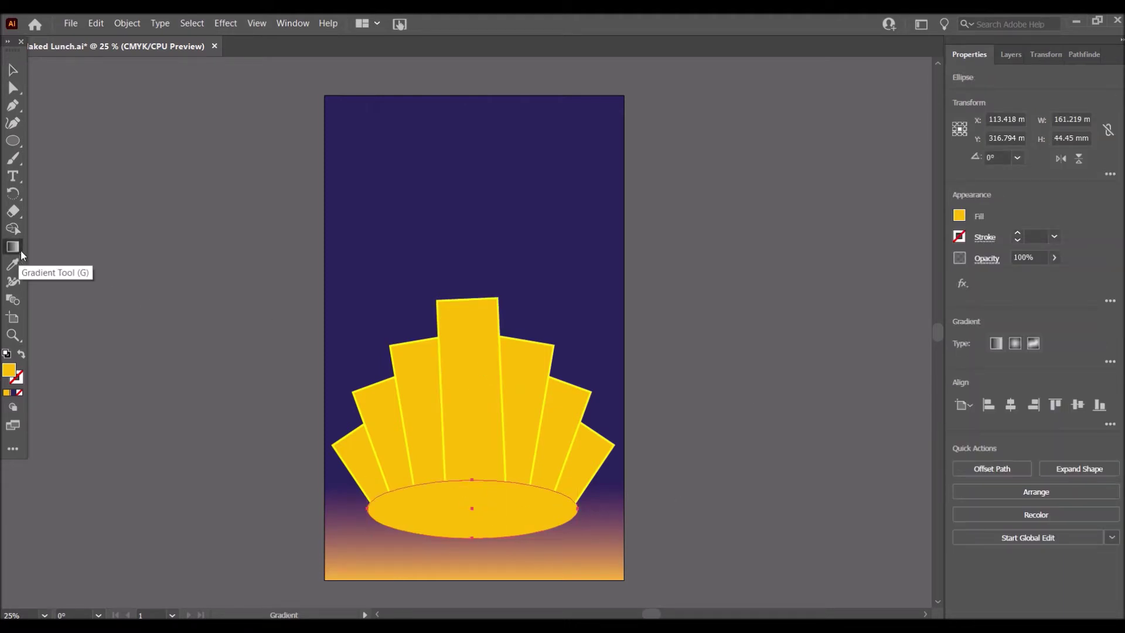
left_click(1108, 359)
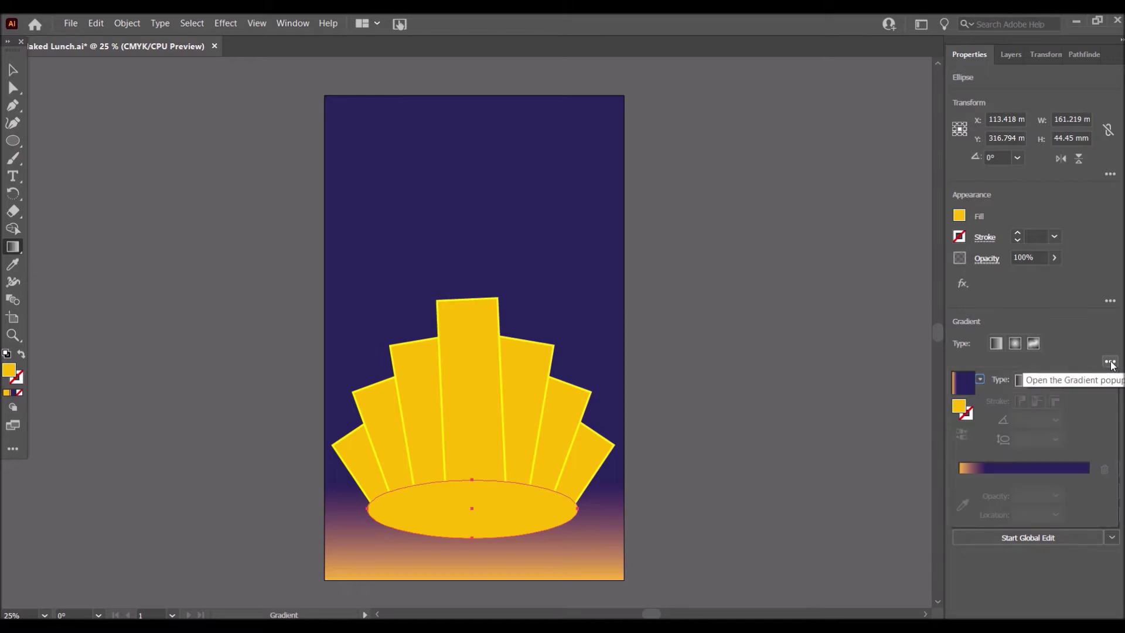
left_click(977, 380)
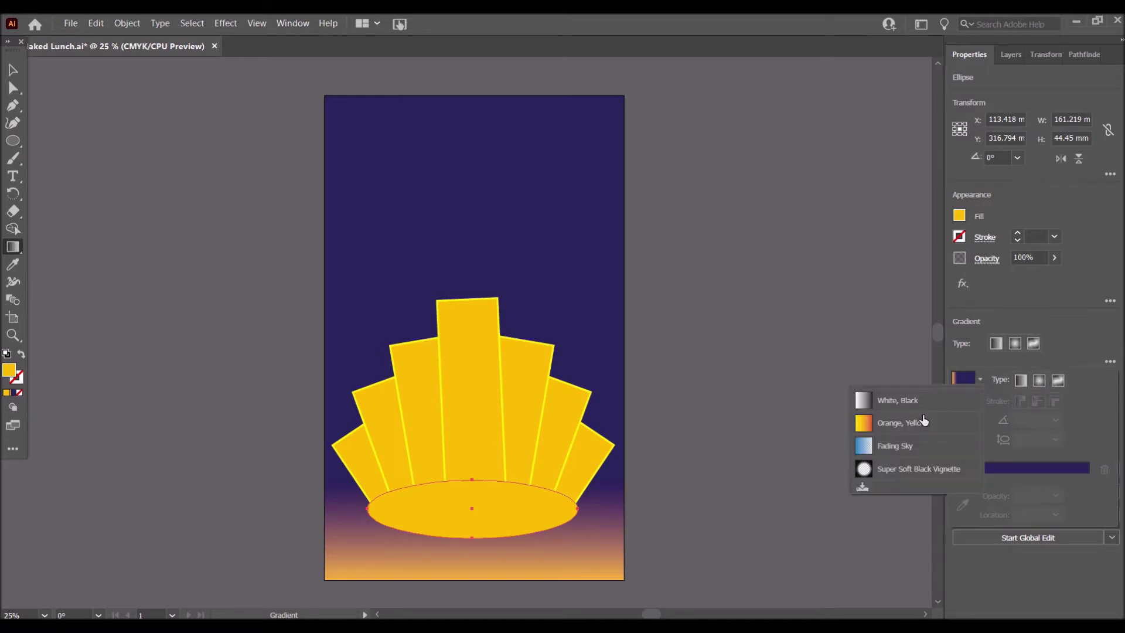
left_click(925, 425)
left_click(1057, 420)
left_click(1085, 220)
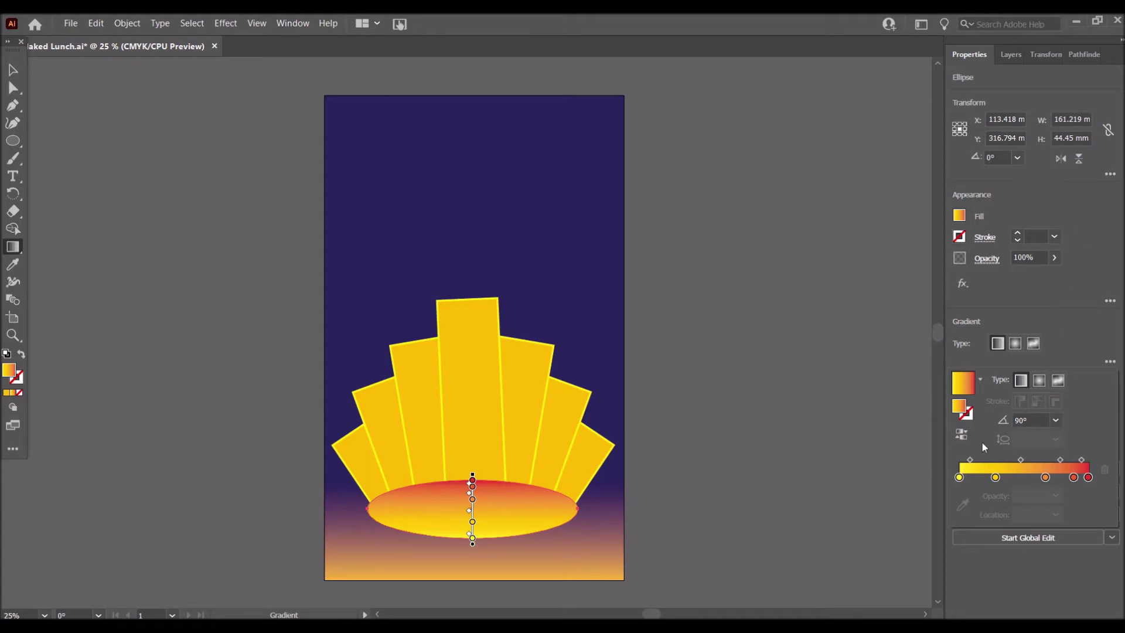
Remove the two reddish stops and the light yellow stop from the ellipse's gradient, and move the golden stop to about 25%
left_click(1089, 478)
left_click(1107, 471)
left_click(1073, 478)
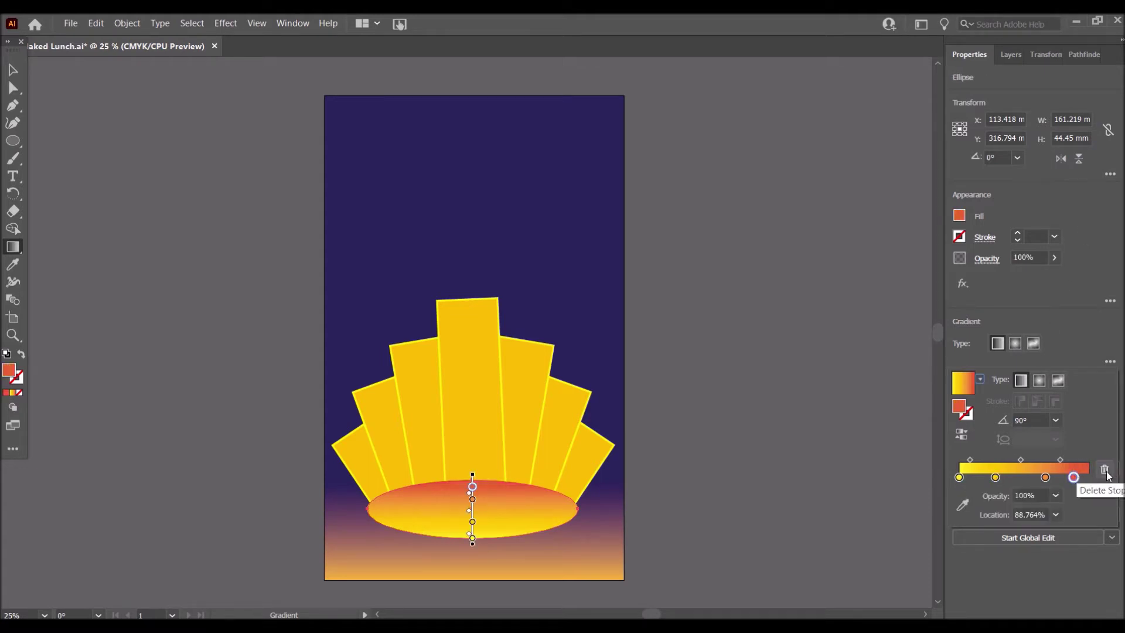
left_click(1105, 470)
left_click(959, 478)
left_click_drag(959, 477, 1070, 480)
left_click(1105, 471)
left_click_drag(996, 478, 991, 477)
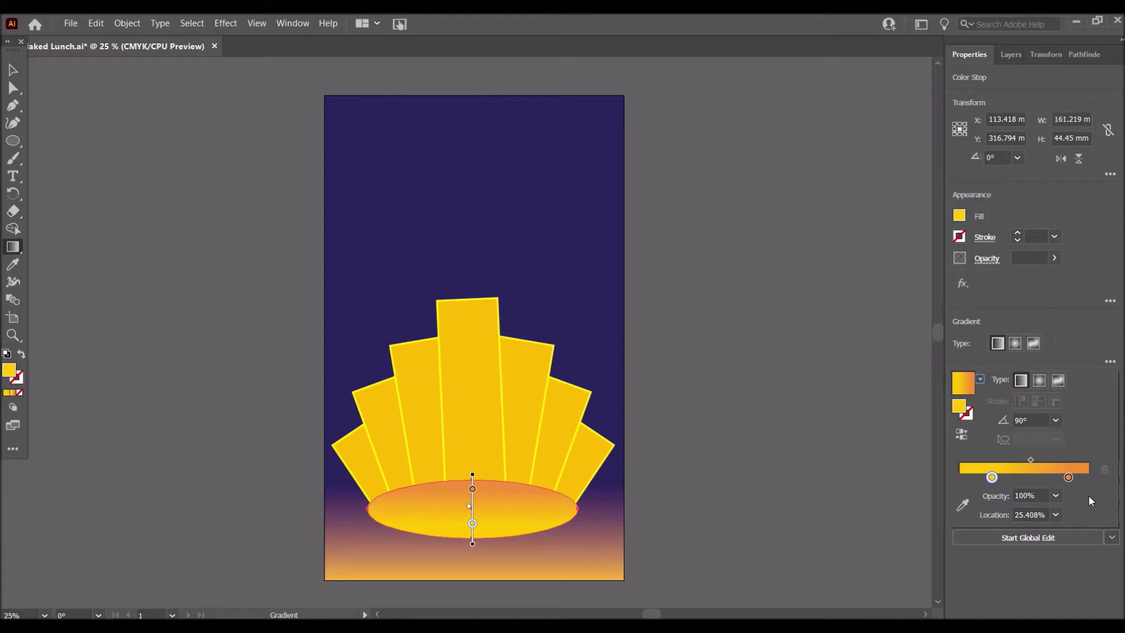
Rearrange the ellipse's gradient stops to run from orange at its bottom to golden yellow at its top, deleting the extra orange stop
mouse_move(1068, 478)
left_mouse_down()
mouse_move(971, 478)
mouse_move(1050, 484)
left_mouse_up()
key("Delete")
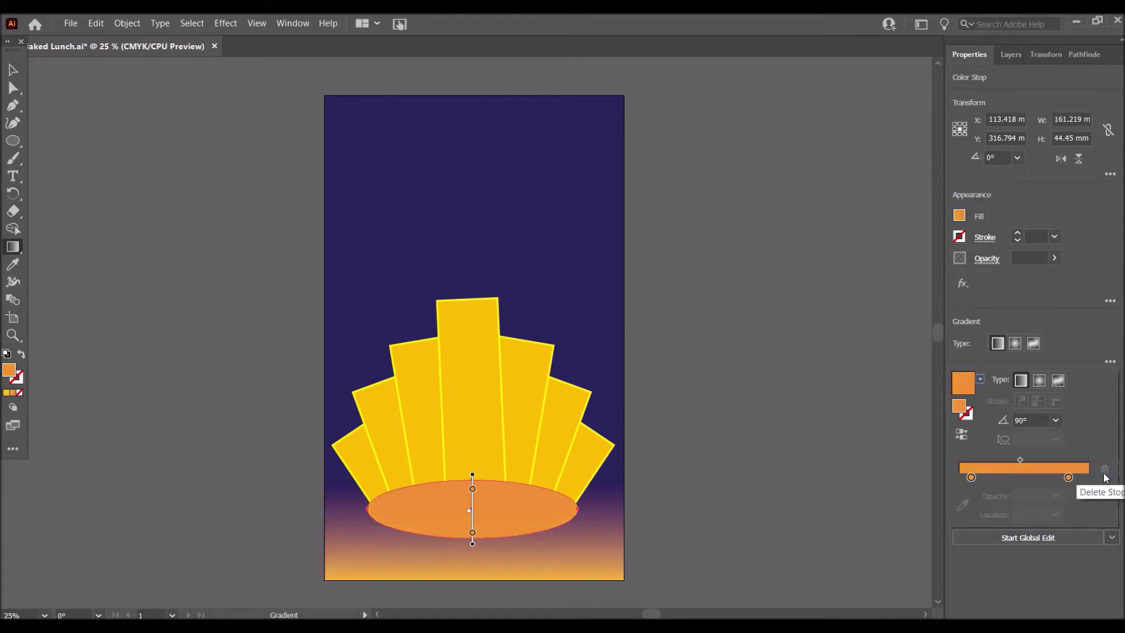
key("Escape")
key("ctrl+z")
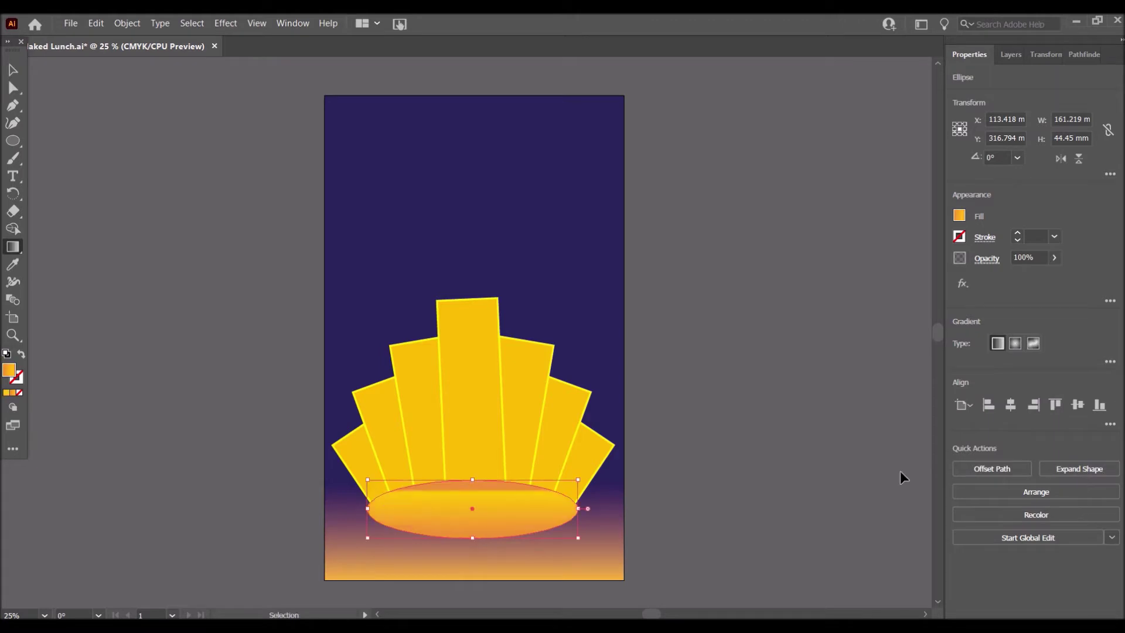
left_click(1110, 362)
left_click(1069, 477)
left_click(1104, 469)
left_click_drag(1058, 481, 1080, 479)
left_click(13, 69)
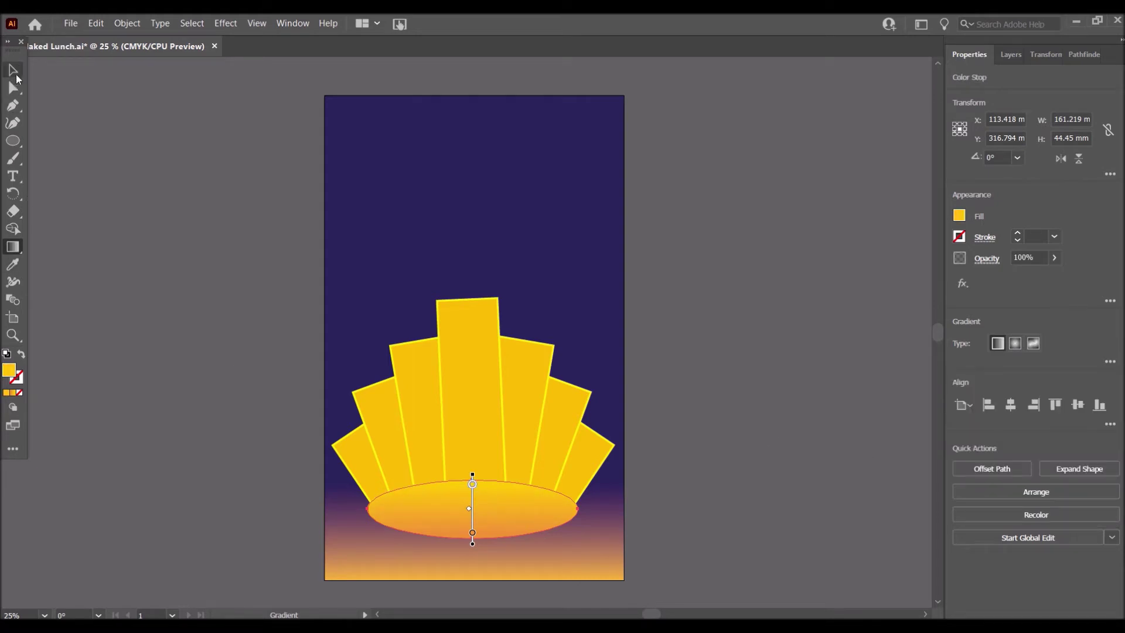
left_click(719, 319)
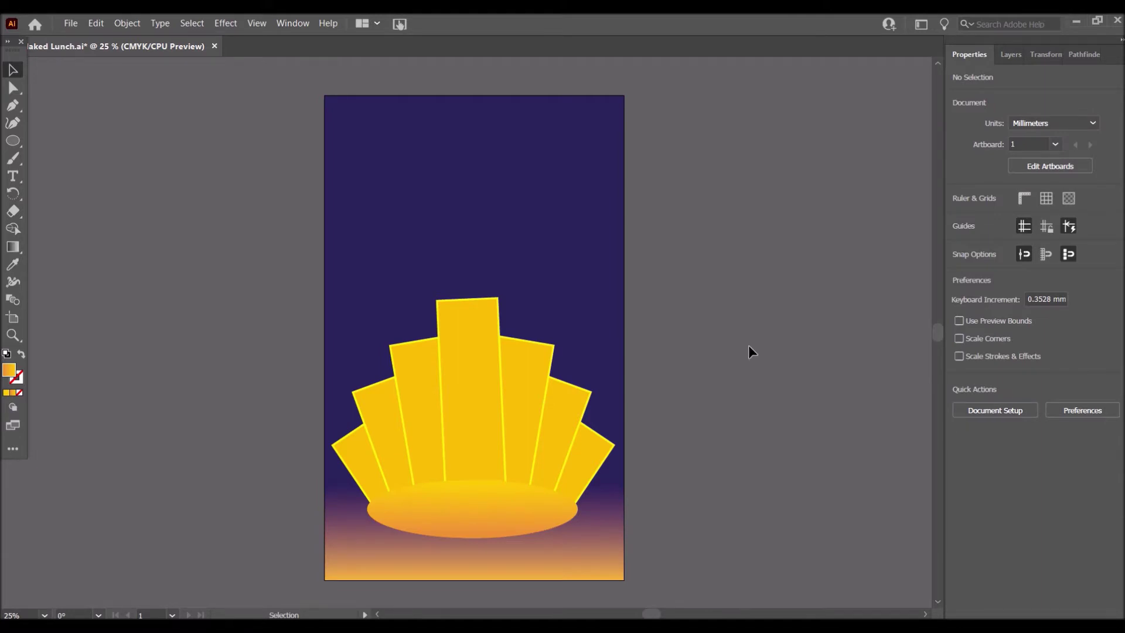
Select the ellipse together with all the fan rectangles and nudge them up about 4.6 mm
left_click(431, 510)
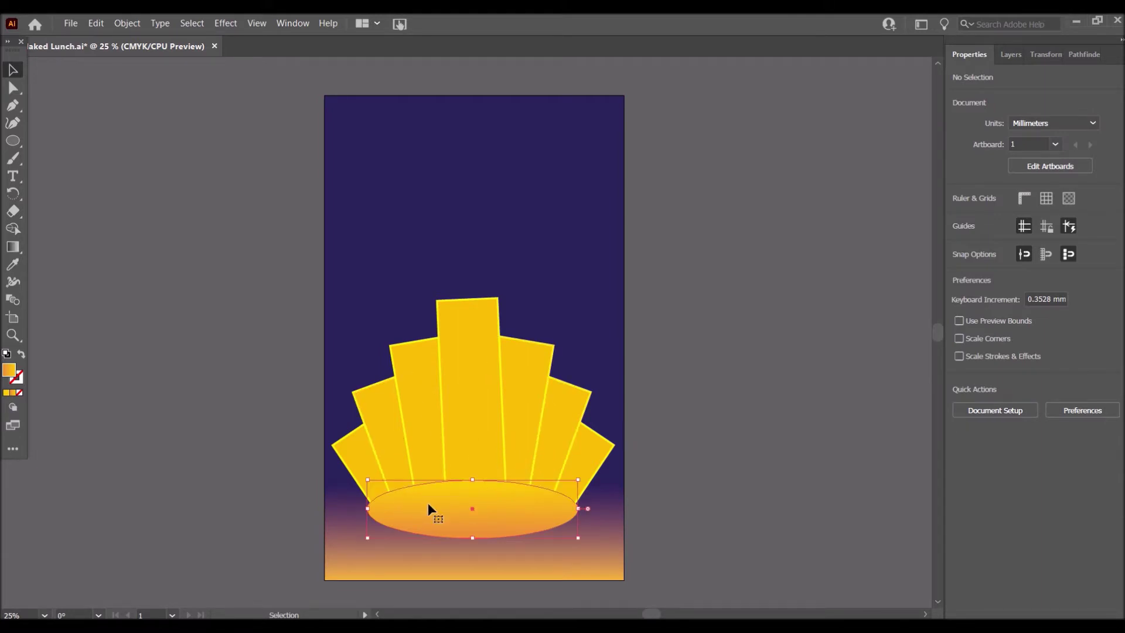
left_click(434, 458, "shift")
left_click(508, 449, "shift")
left_click(536, 436, "shift")
left_click(593, 459, "shift")
left_click(388, 437, "shift")
left_click(375, 455, "shift")
key("Up")
key("Up")
key("Up")
key("Up")
key("Up")
key("Up")
key("Up")
key("Up")
key("Up")
key("Up")
key("Up")
key("Up")
key("Up")
key("Up")
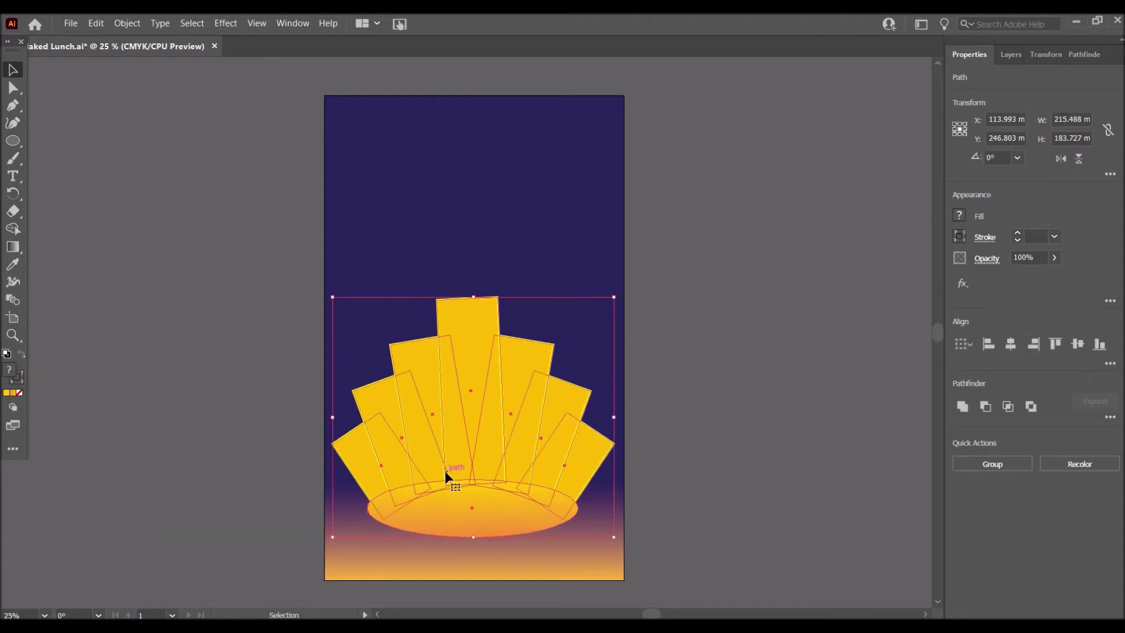
Nudge the selected fan and ellipse slightly to the right and deselect them
key("Page_Down")
scroll(445, 472, "down", 5)
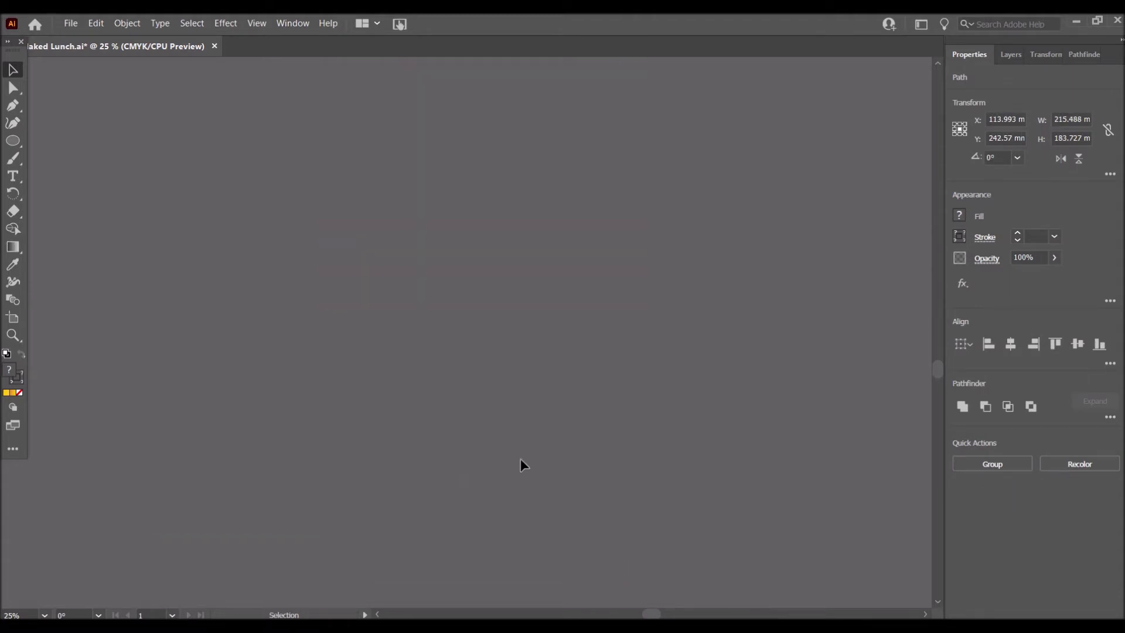
left_click_drag(945, 378, 944, 343)
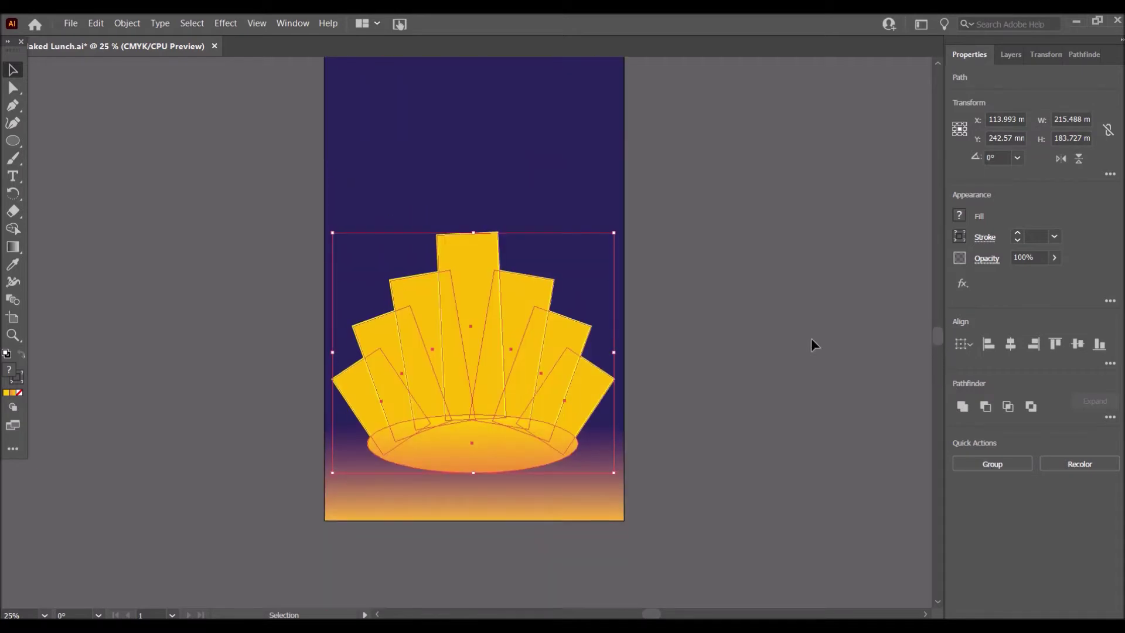
key("Right")
key("Right")
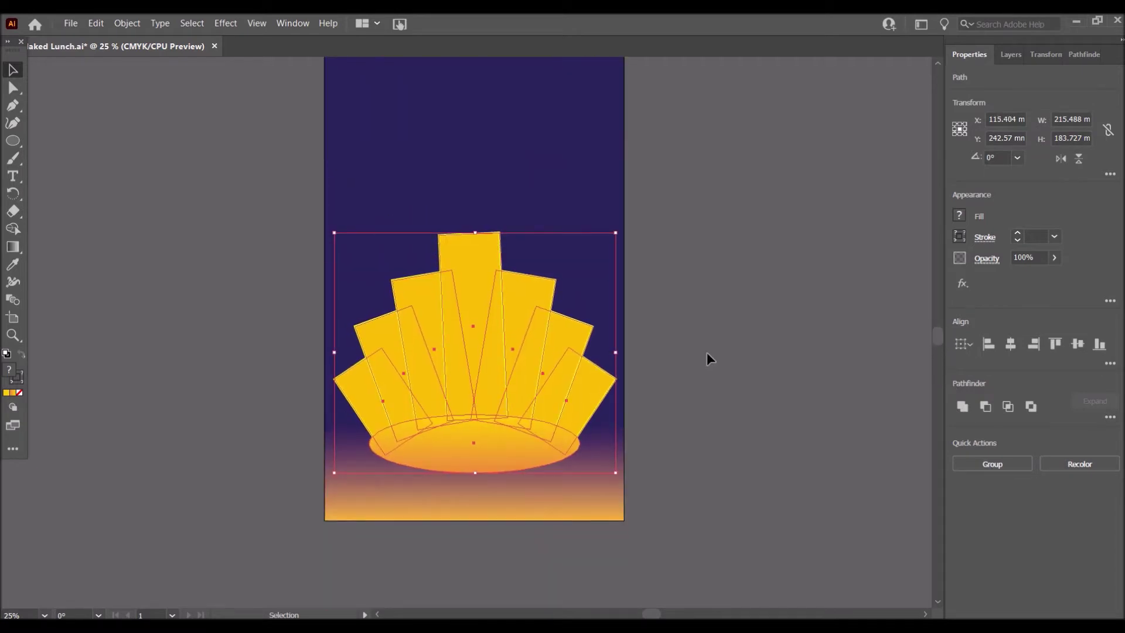
left_click(712, 353)
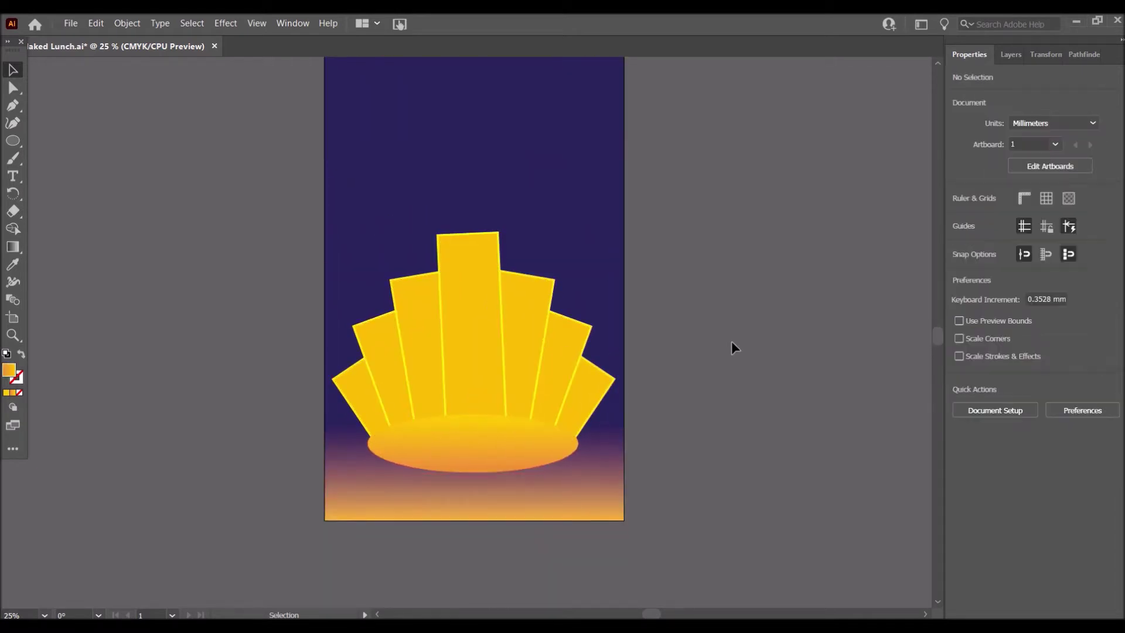
On the text layer, create an area text box about 136 by 42 mm, replacing the placeholder with "The Naked Lunch"
left_click(1012, 54)
left_click(1047, 154)
left_click(978, 59)
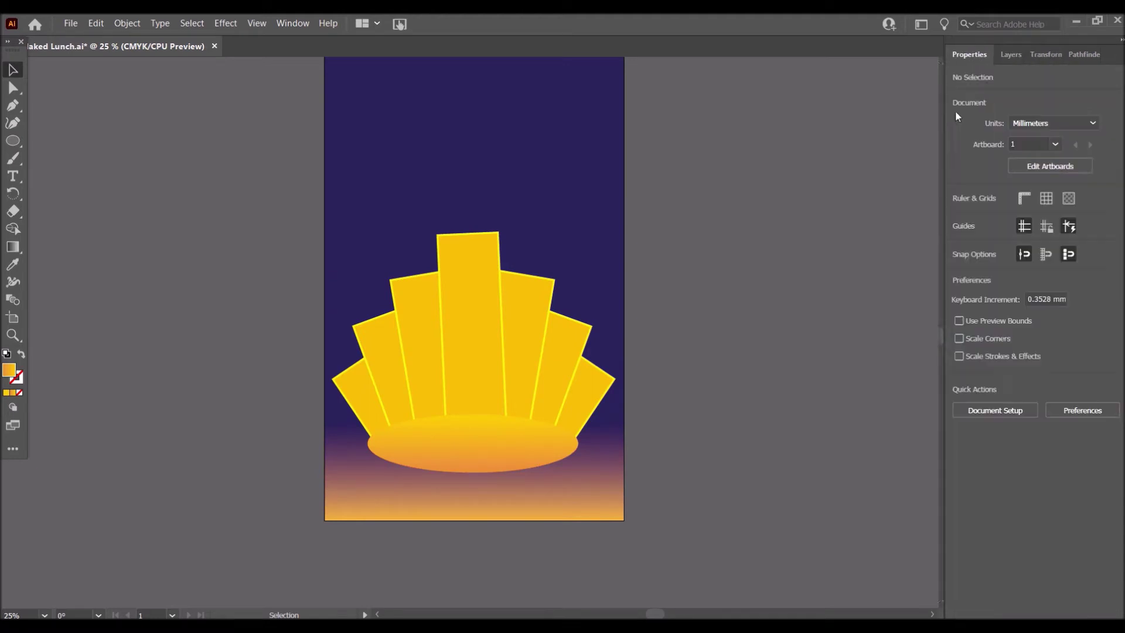
left_click(14, 182)
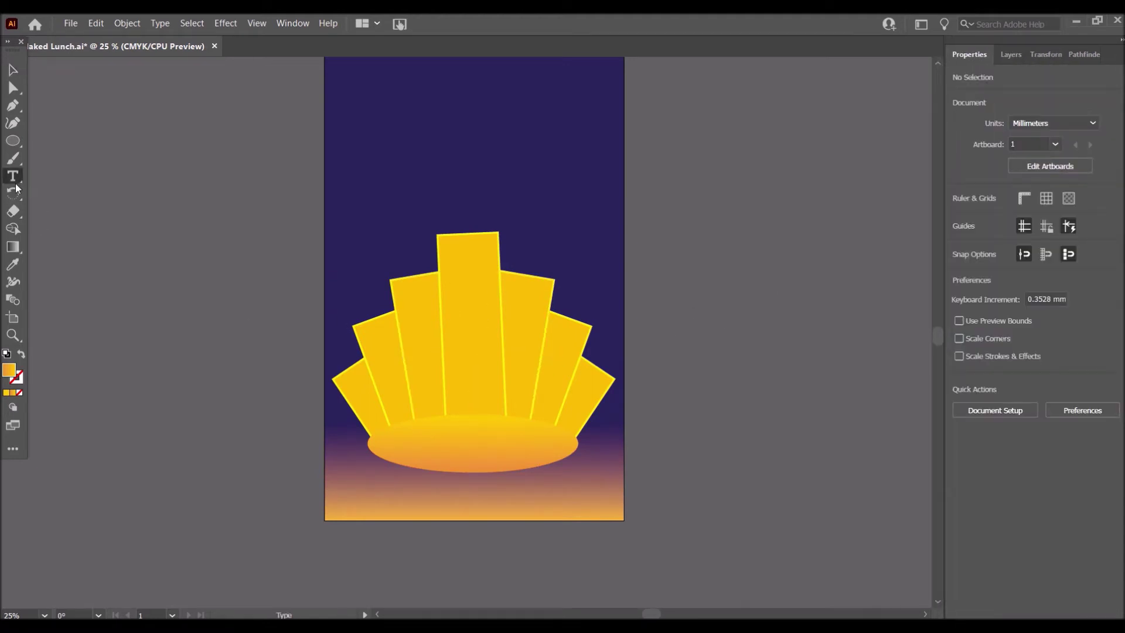
mouse_move(223, 342)
left_mouse_down()
mouse_move(290, 378)
mouse_move(403, 397)
left_mouse_up()
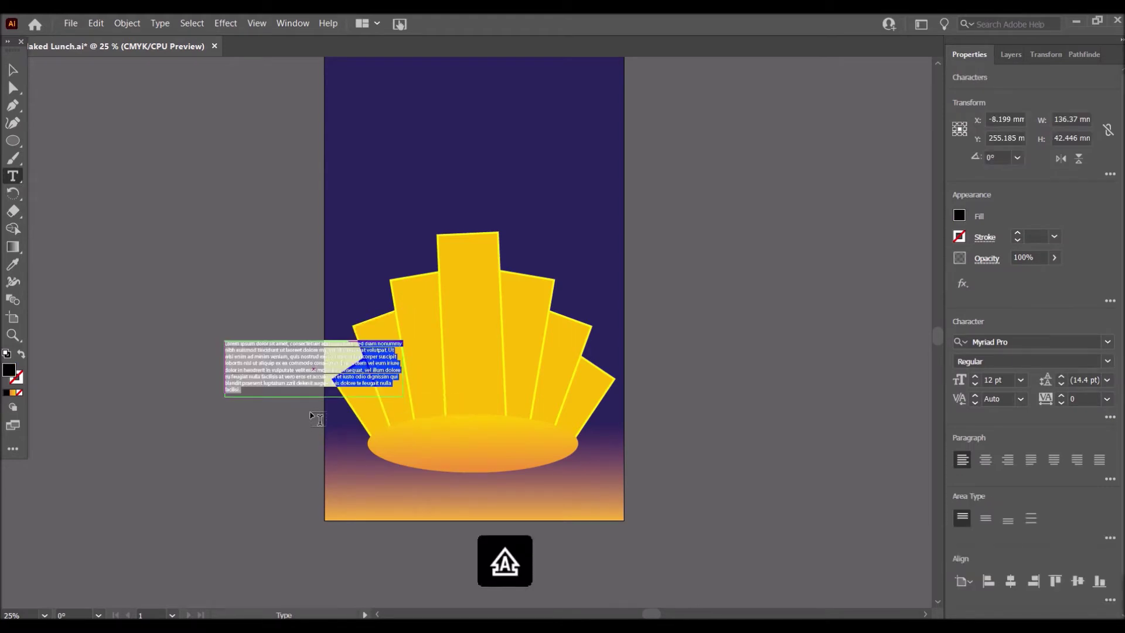
key("BackSpace")
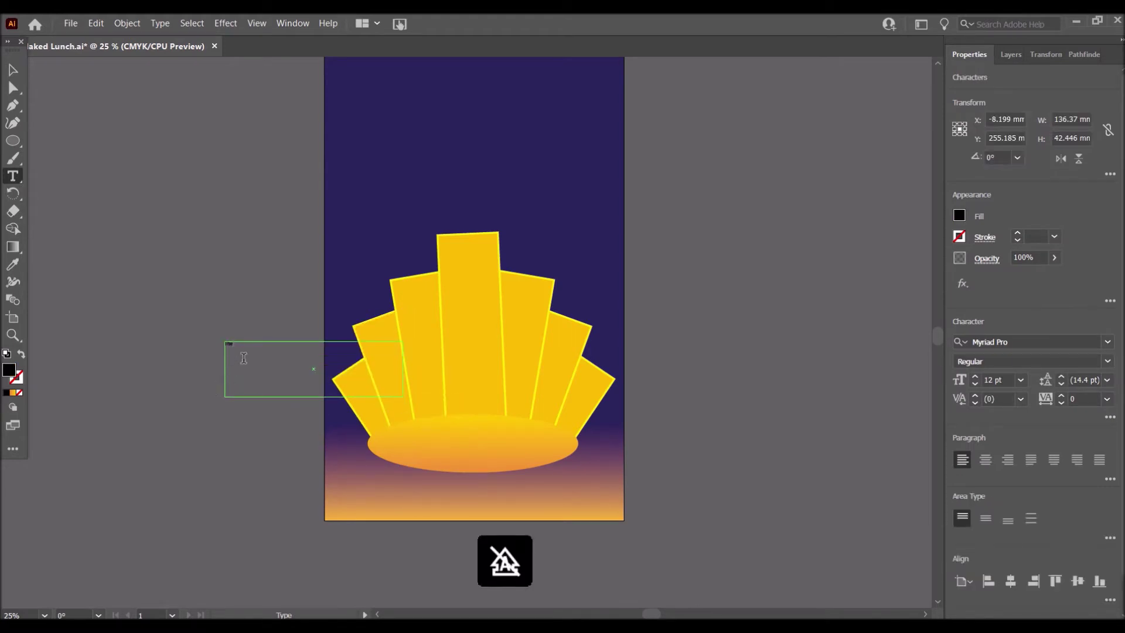
key("Caps_Lock")
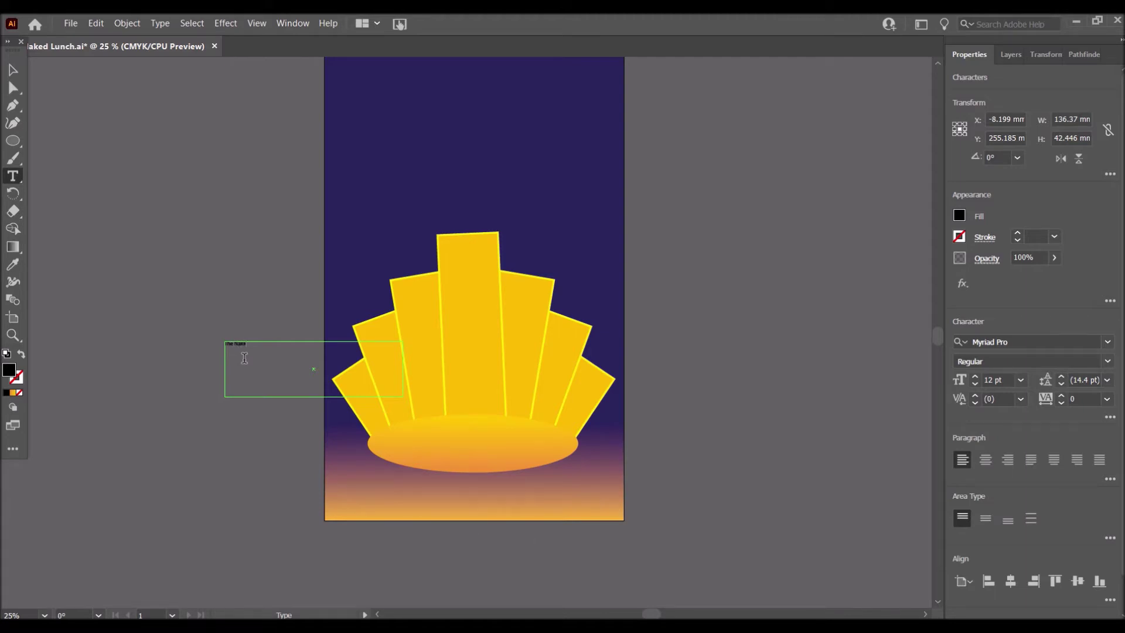
key("Caps_Lock")
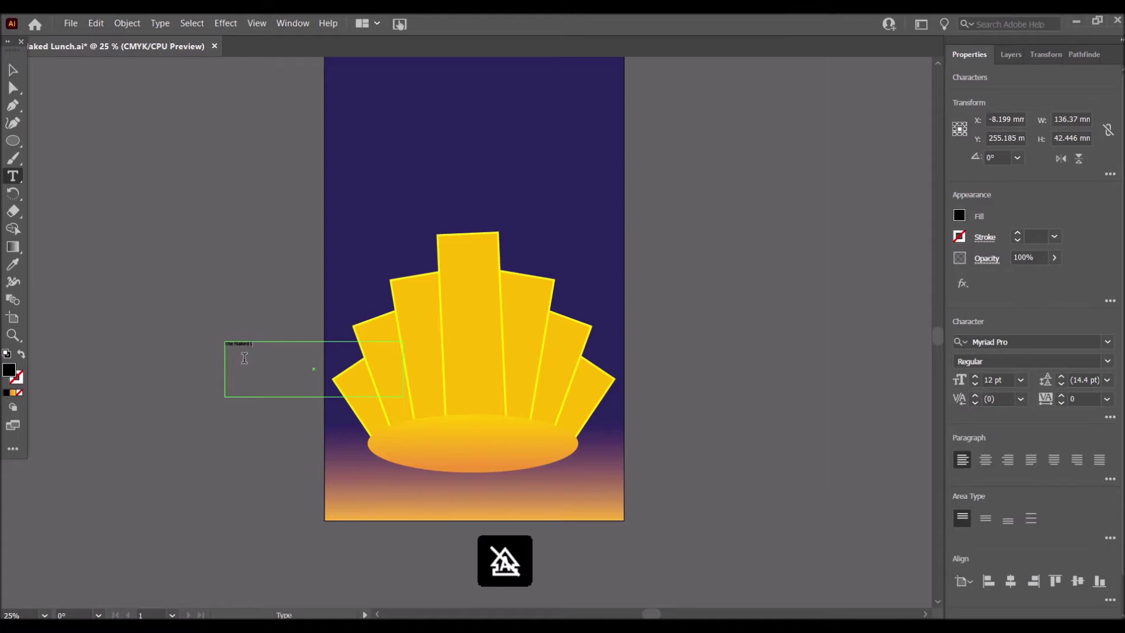
Set the whole "The Naked Lunch" title to a font size of 60 pt
left_click_drag(285, 348, 214, 340)
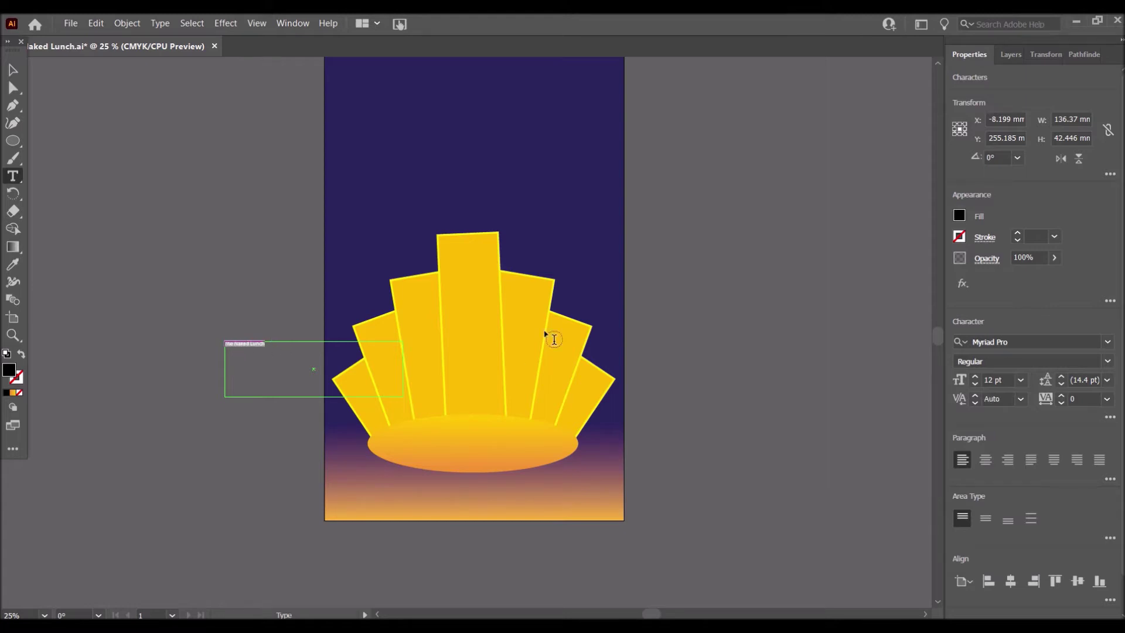
left_click(1020, 379)
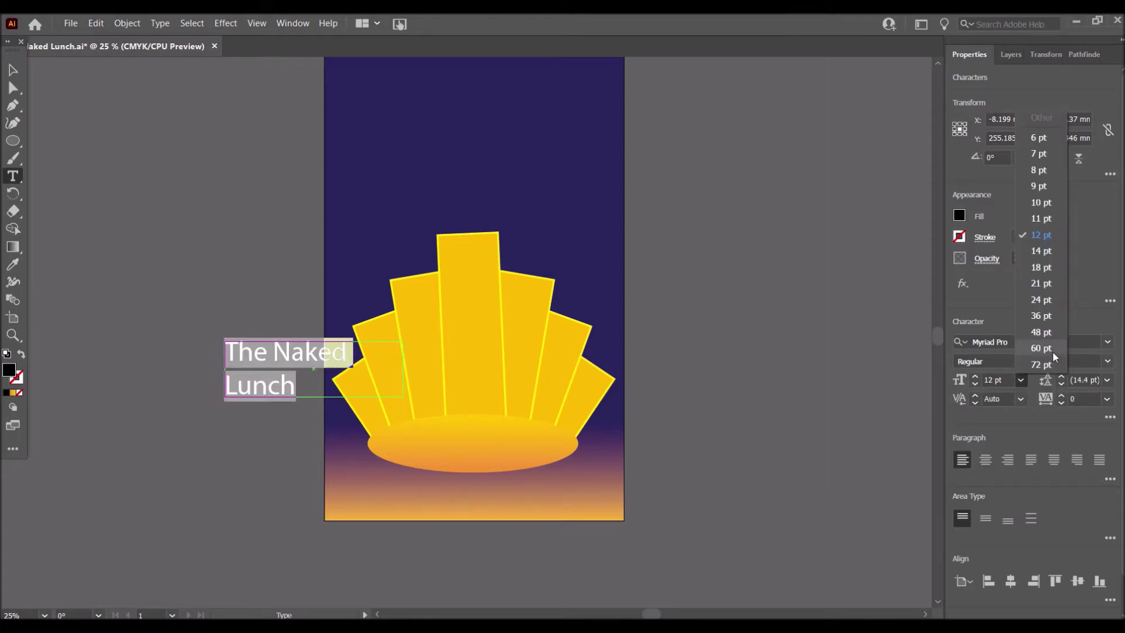
left_click(1052, 351)
Widen the title's text frame to about 168 mm so it fits one line, and move it below the ellipse
left_click(13, 71)
left_click_drag(402, 369, 444, 369)
left_click_drag(334, 406, 479, 519)
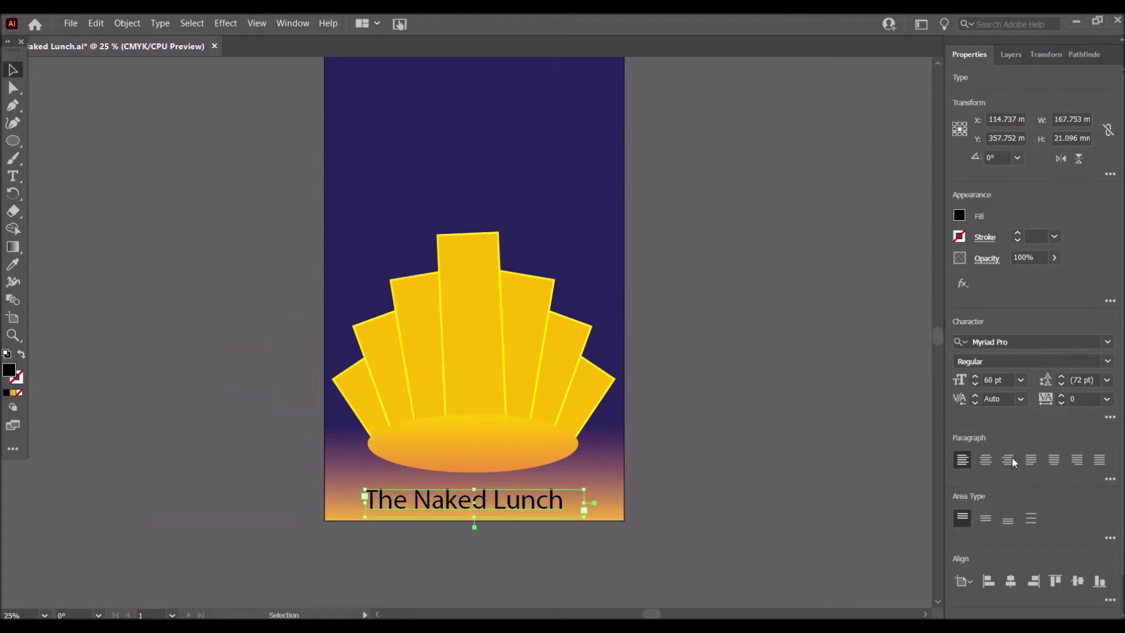
Fill the title with white and change its font to Jazz Club
left_click(959, 216)
left_click(817, 343)
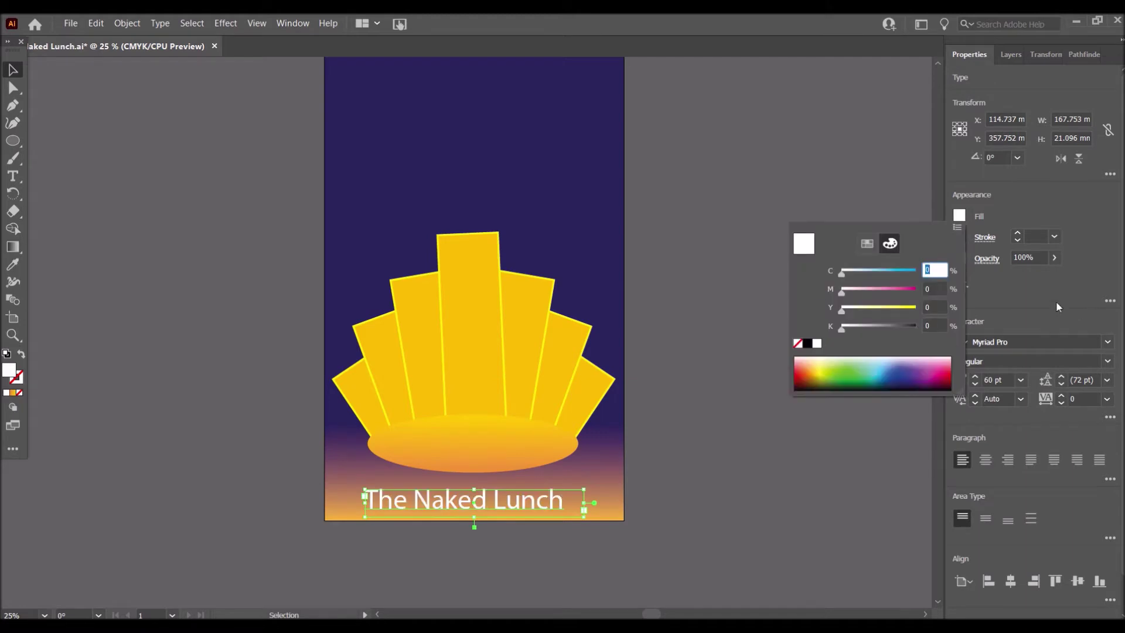
left_click(1108, 342)
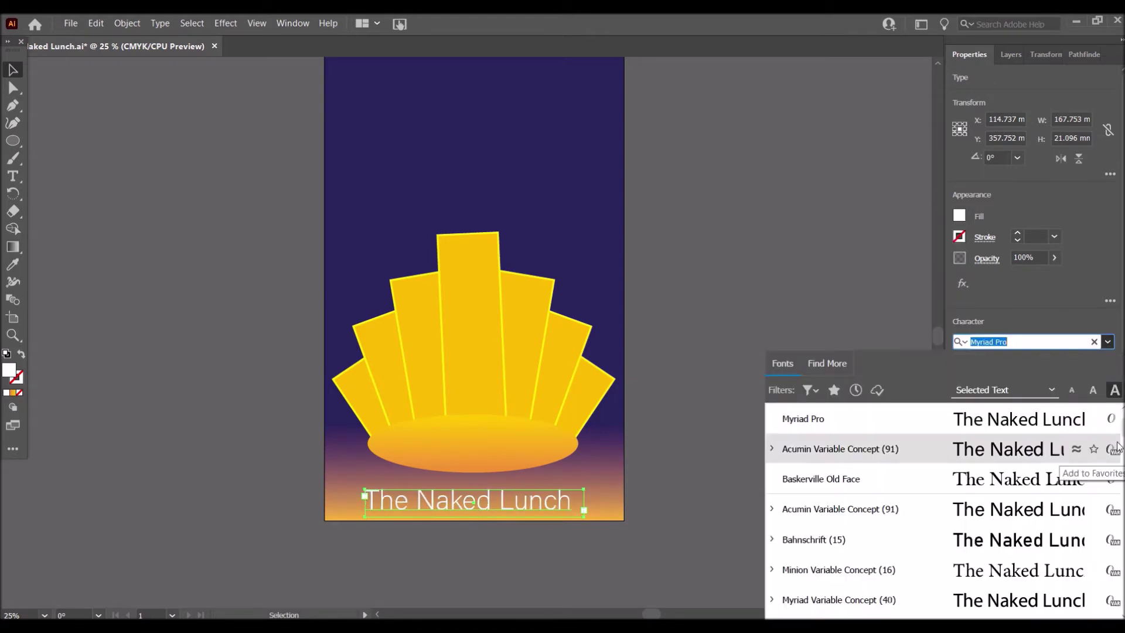
scroll(1094, 454, "down", 5)
scroll(943, 509, "down", 10)
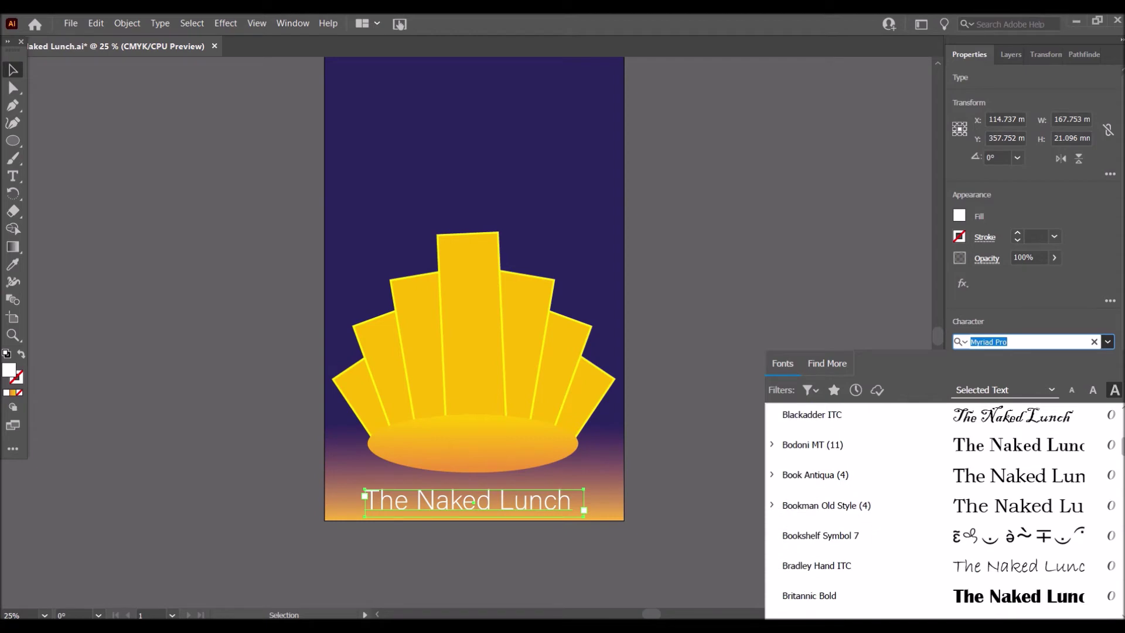
left_click_drag(1122, 463, 1122, 512)
left_click(1038, 521)
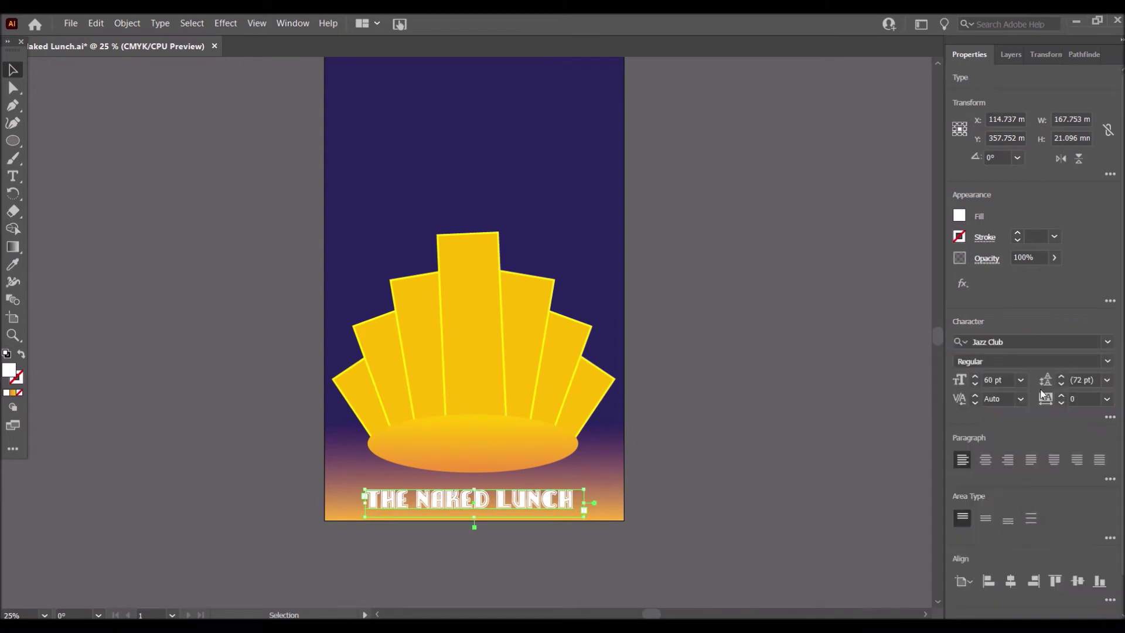
Enlarge the title to 72 pt, widen its text frame to fit one line, and shift it left beneath the ellipse
left_click(1020, 380)
left_click(1045, 367)
left_click_drag(584, 503, 632, 504)
left_click_drag(529, 502, 504, 502)
left_click(733, 468)
Nudge the title slightly right and up to centre it between the ellipse and the poster's lower edge
left_click(547, 502)
key("Up")
key("Up")
key("Right")
key("Right")
key("Right")
key("Right")
key("Right")
key("Right")
key("Right")
key("Right")
key("Right")
key("Right")
key("Up")
key("Up")
key("Up")
key("Up")
key("Up")
key("Up")
key("Up")
key("Up")
key("Up")
key("Up")
key("Up")
key("Up")
left_click(699, 505)
Nudge the fan's middle rectangle slightly right and rotate it until it stands upright
scroll(939, 331, "down", 1)
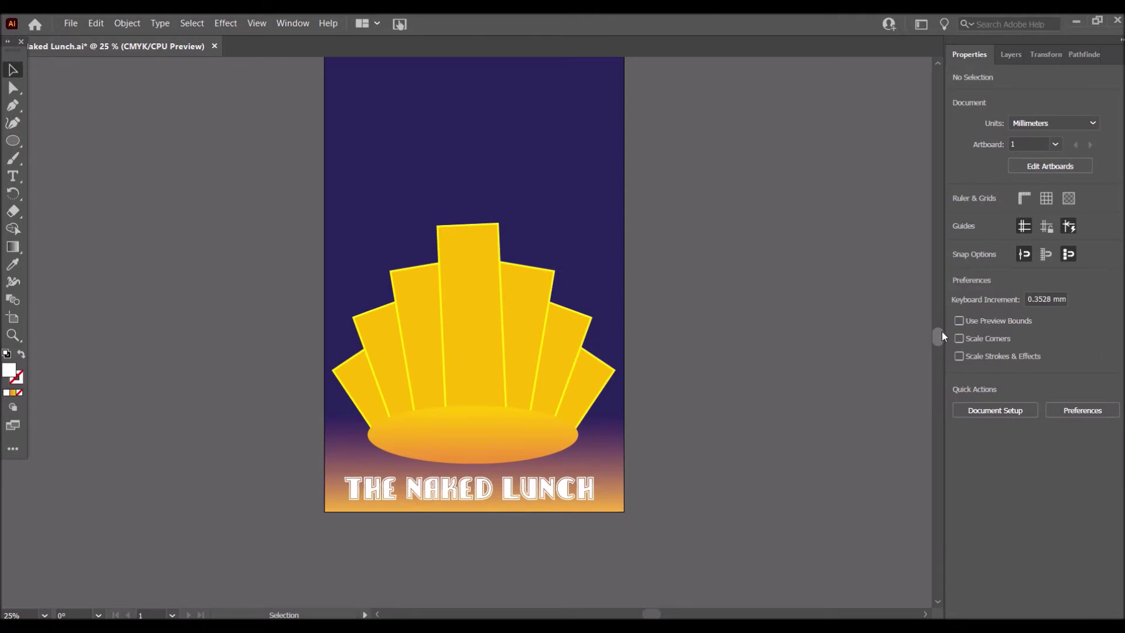
scroll(944, 329, "up", 3)
left_click(482, 306)
key("Right")
key("Right")
left_click_drag(504, 256, 510, 257)
left_click(731, 288)
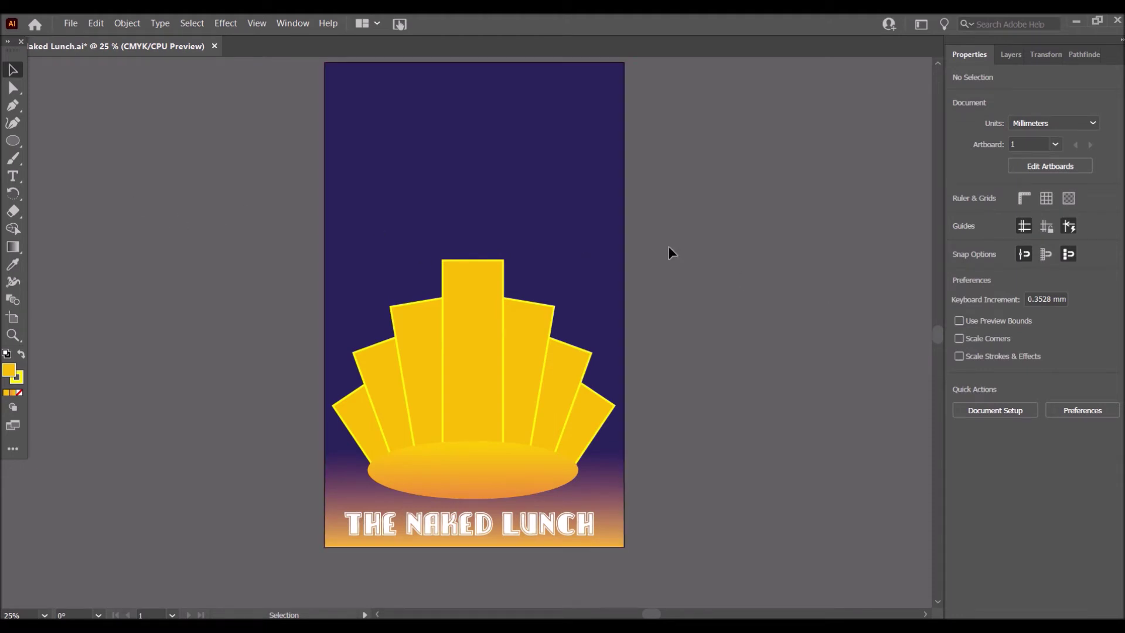
Make the text layer active, then cut the title and paste it back in place on that layer
left_click(1009, 54)
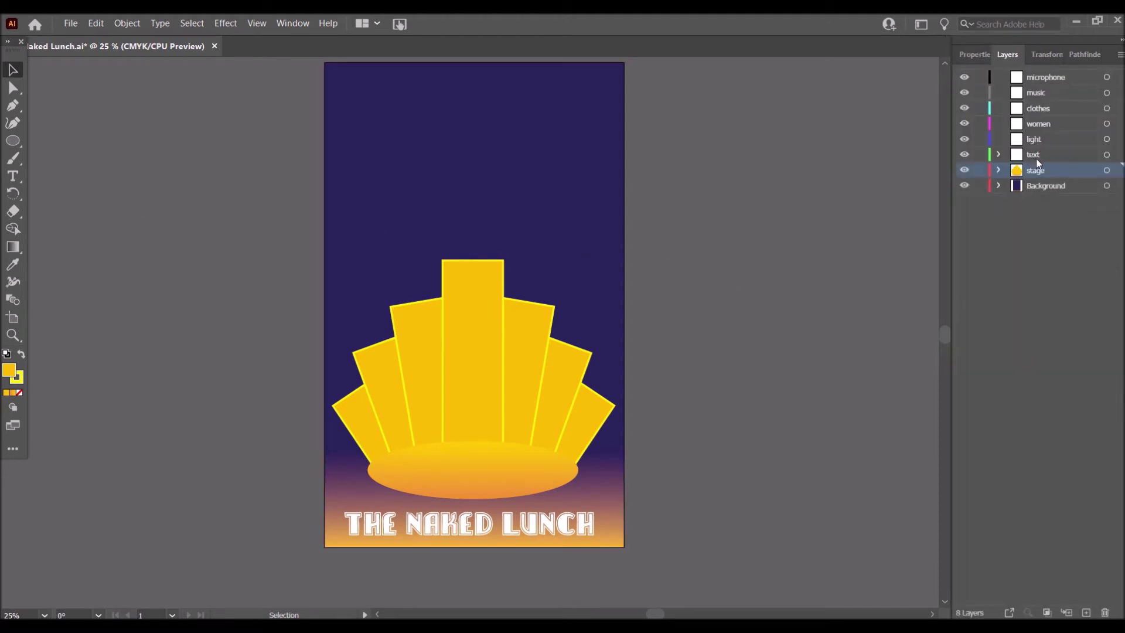
left_click(1036, 158)
left_click(381, 523)
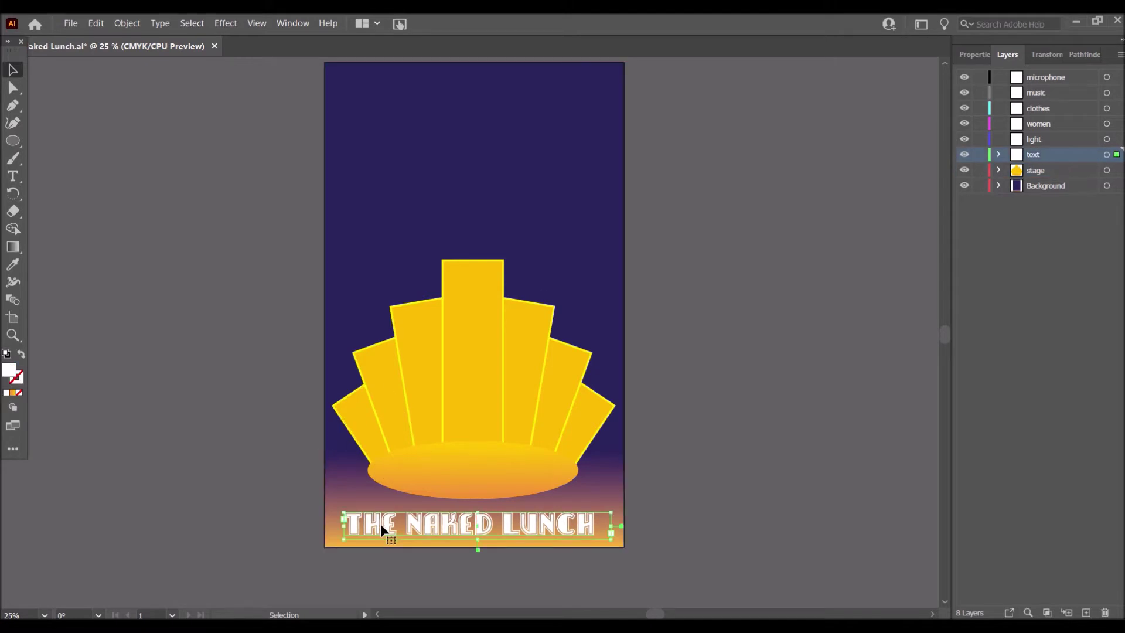
left_click(70, 22)
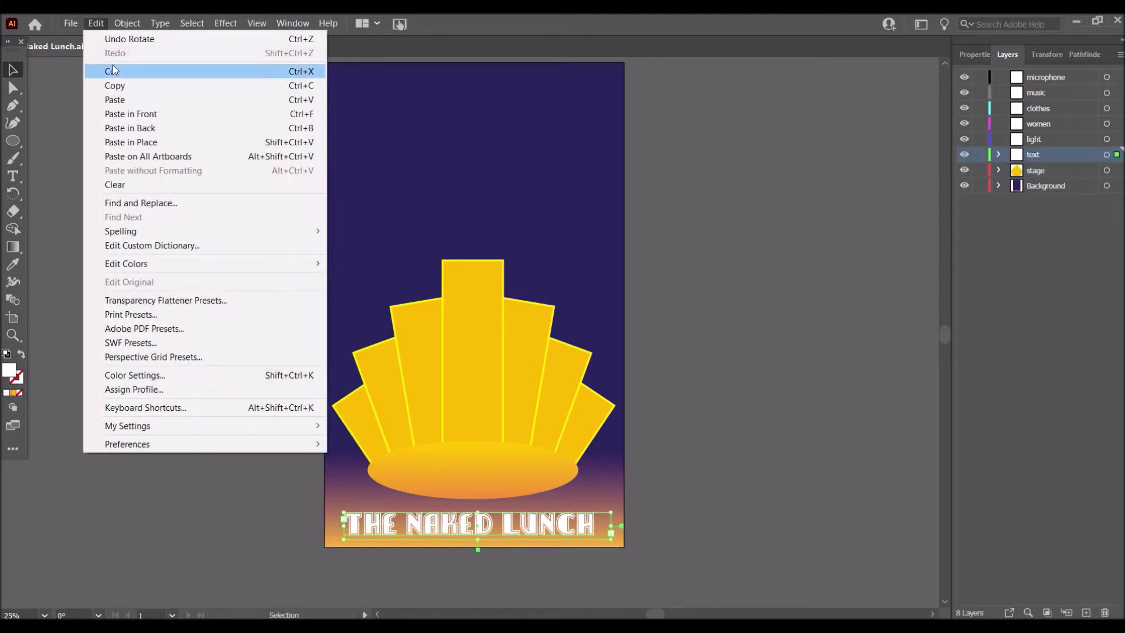
left_click(114, 69)
left_click(96, 23)
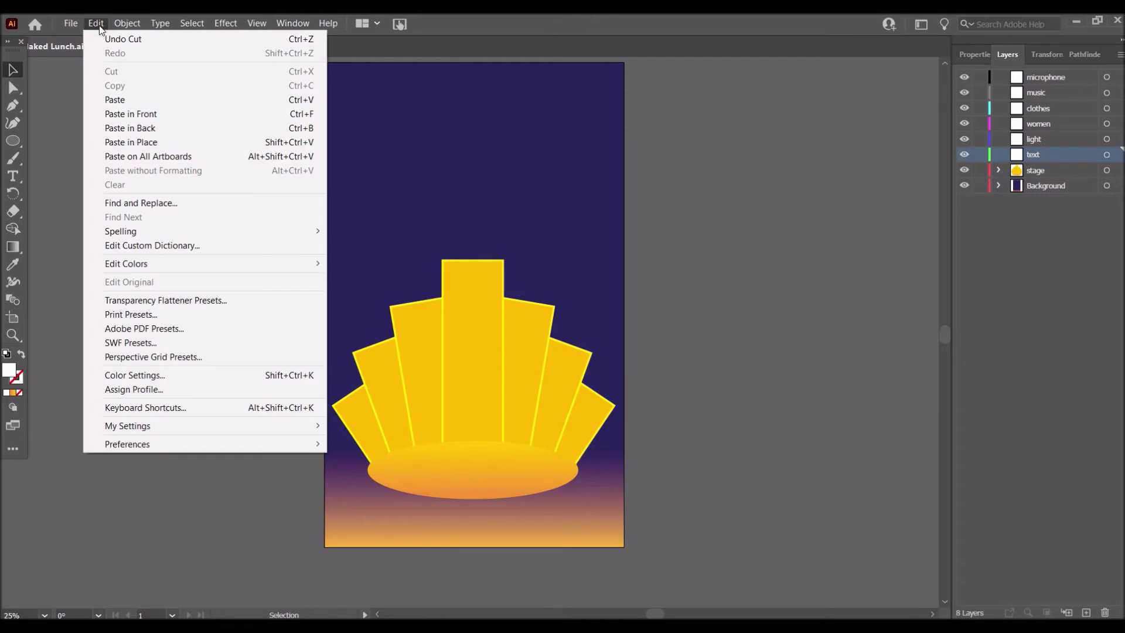
left_click(208, 142)
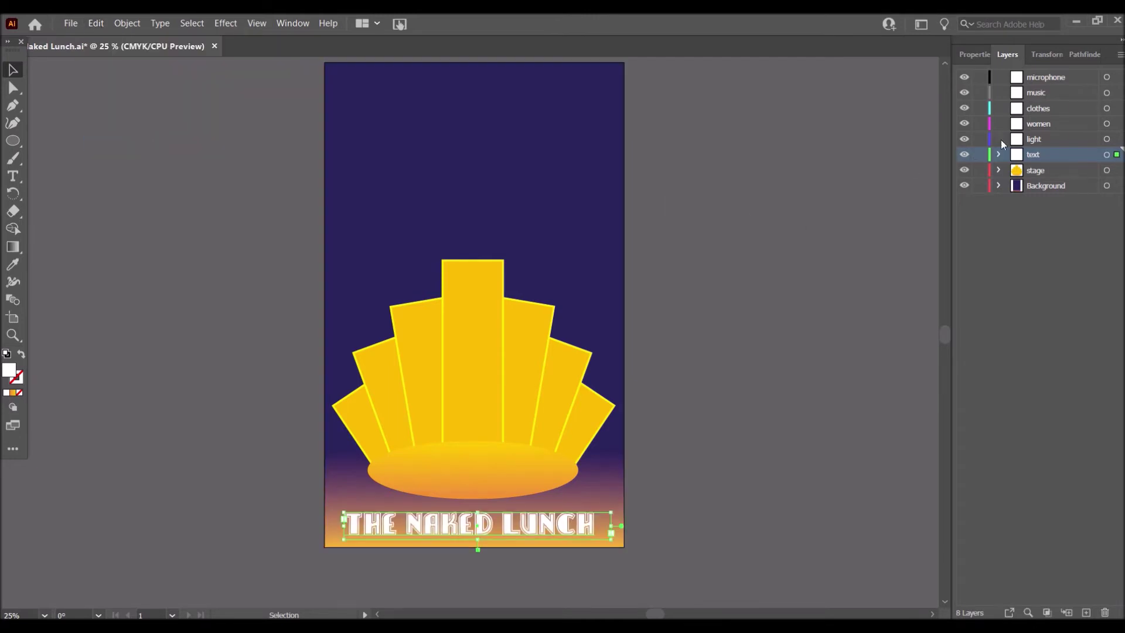
On the light layer, draw a rectangle about 48 by 155 mm from the poster's upper-left corner
left_click(1032, 143)
left_click(974, 56)
key("ctrl+shift+a")
left_click(13, 140)
left_click(76, 139)
left_click_drag(325, 66, 387, 263)
left_click_drag(355, 66, 350, 105)
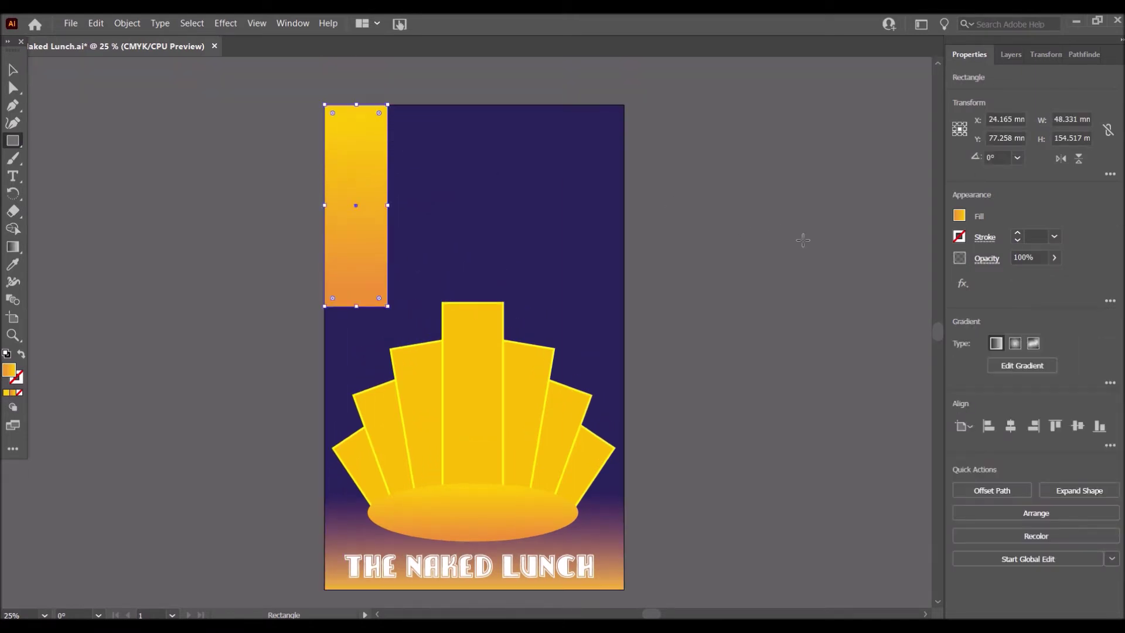
Fill the new rectangle with the solid yellow swatch and reduce its opacity to 42%
left_click(959, 217)
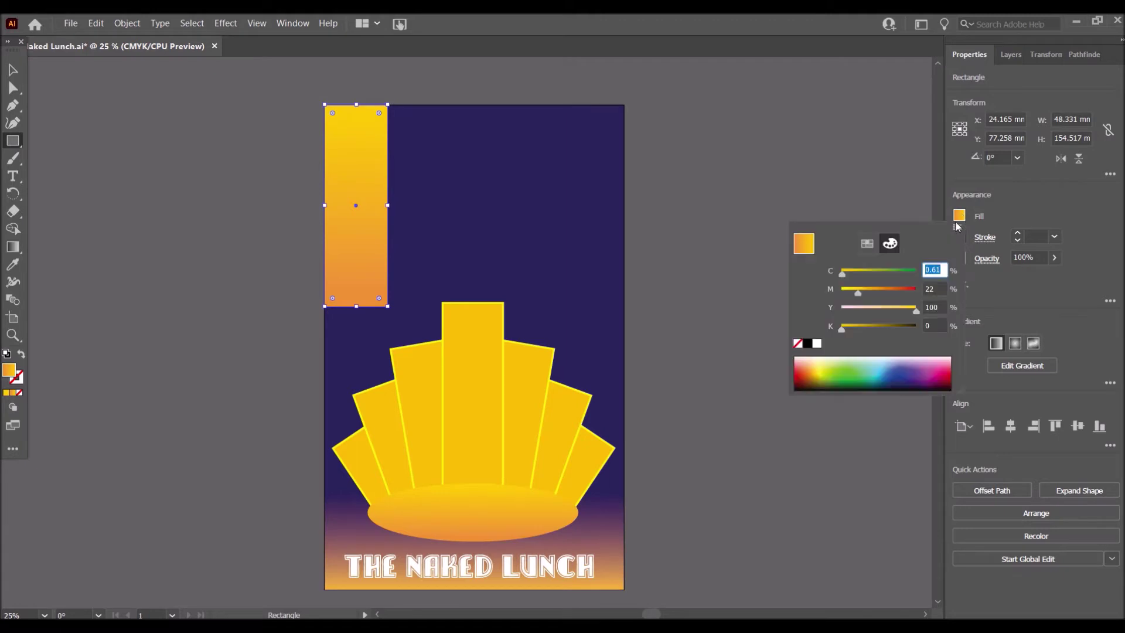
left_click(867, 243)
left_click(850, 267)
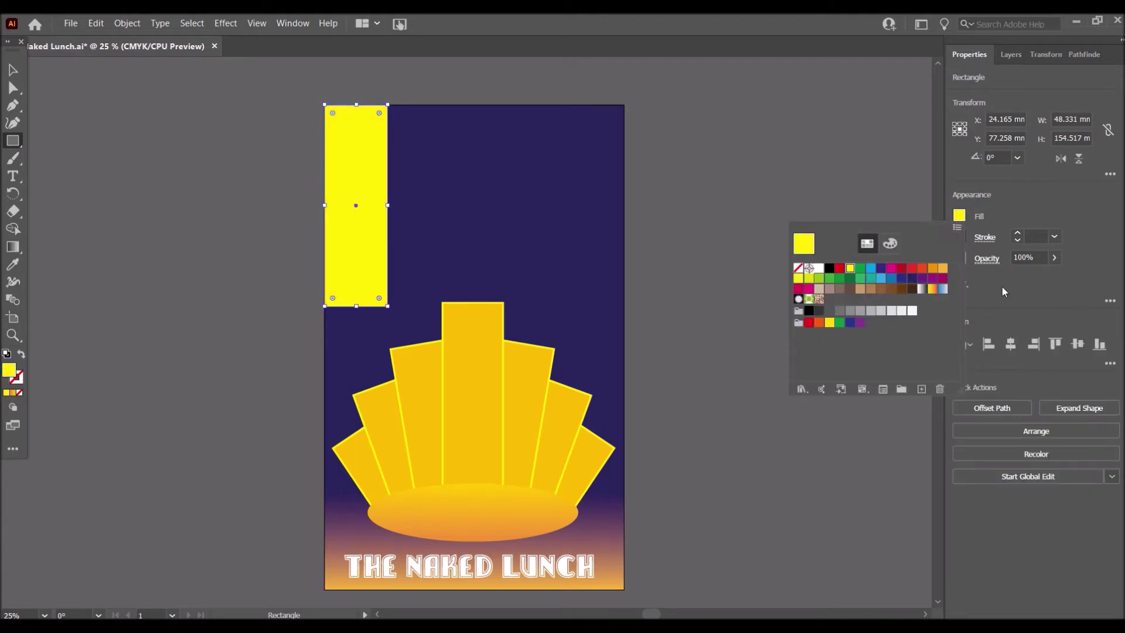
left_click(1054, 258)
left_click_drag(1041, 275, 1021, 282)
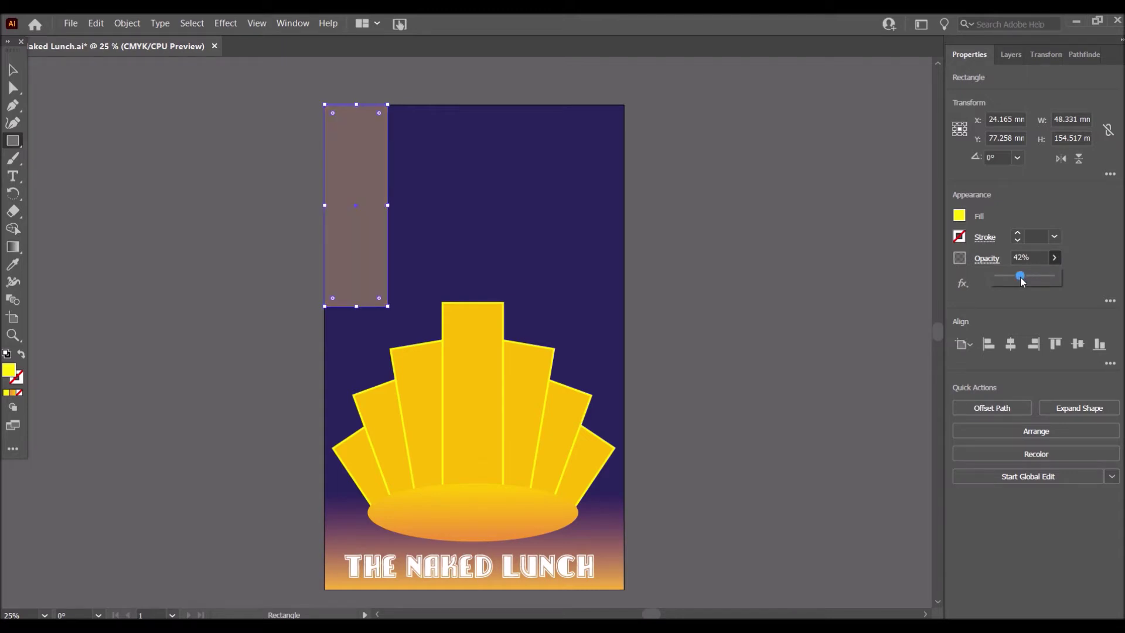
Stretch the translucent rectangle's two lower corner points down to the upper edge of the ellipse to form a slanted beam
key("a")
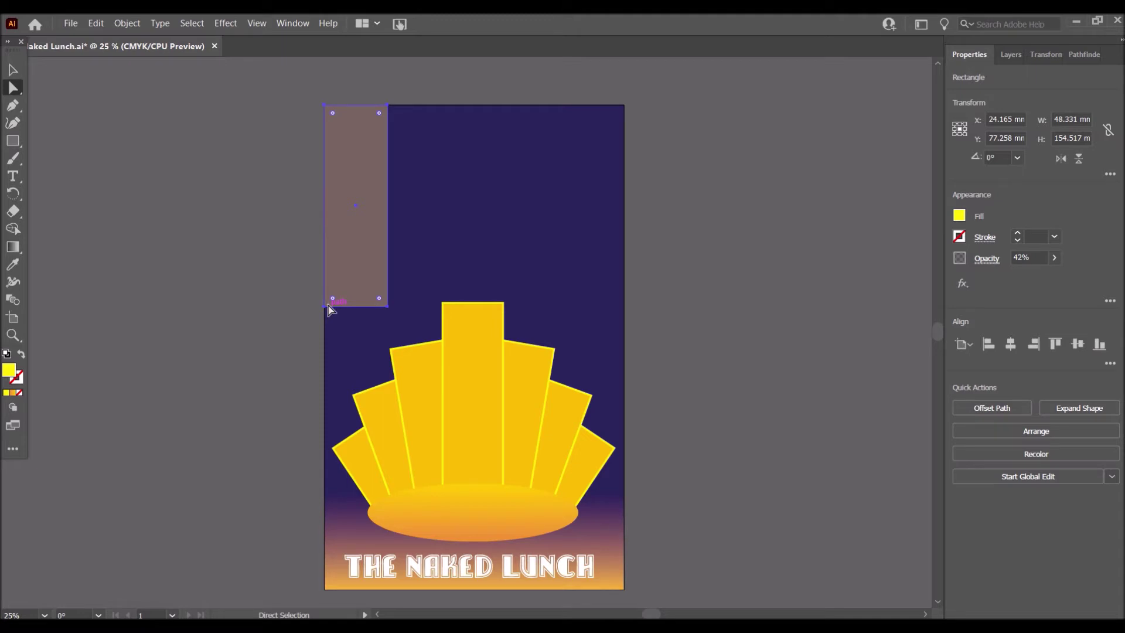
left_click_drag(388, 307, 480, 486)
left_click_drag(325, 308, 381, 497)
Place the beam's upper points at the poster's upper-left corner and about 61 mm down its left edge, and extend the lower-left point to the ellipse's edge
left_click(322, 124)
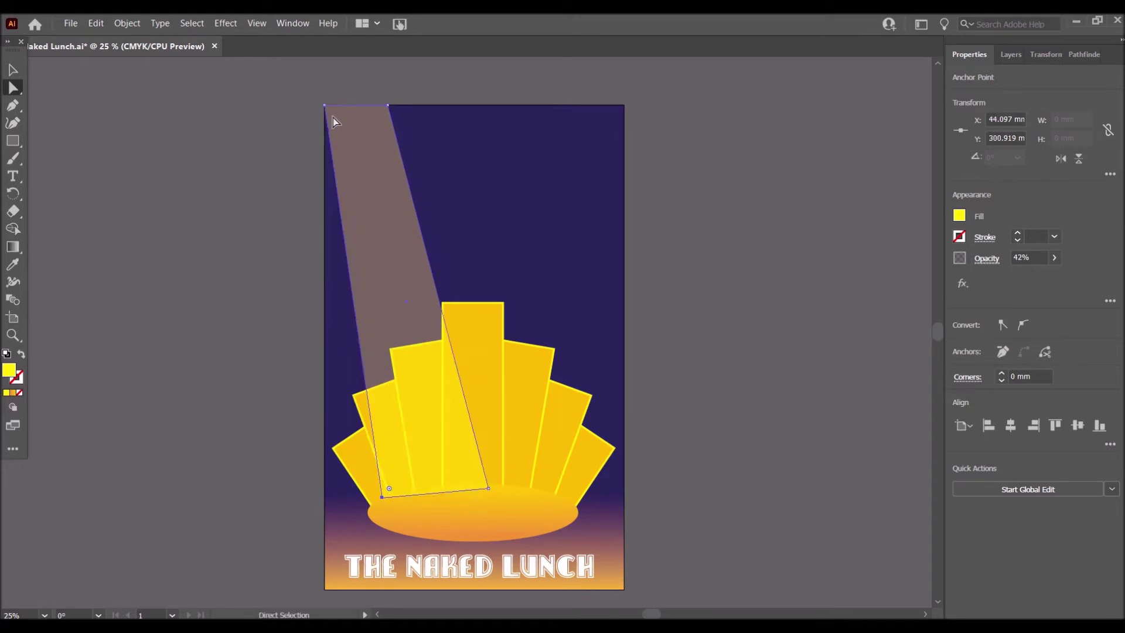
left_click_drag(326, 109, 324, 161)
left_click_drag(388, 107, 325, 107)
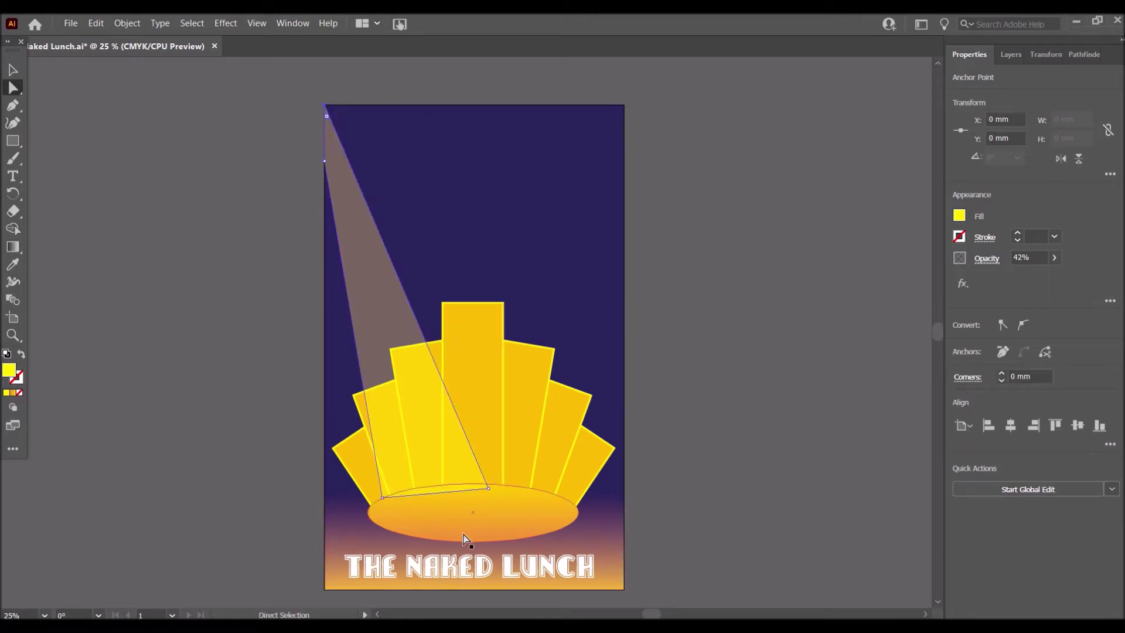
left_click(378, 498)
left_click_drag(382, 497, 373, 503)
left_click_drag(325, 164, 325, 188)
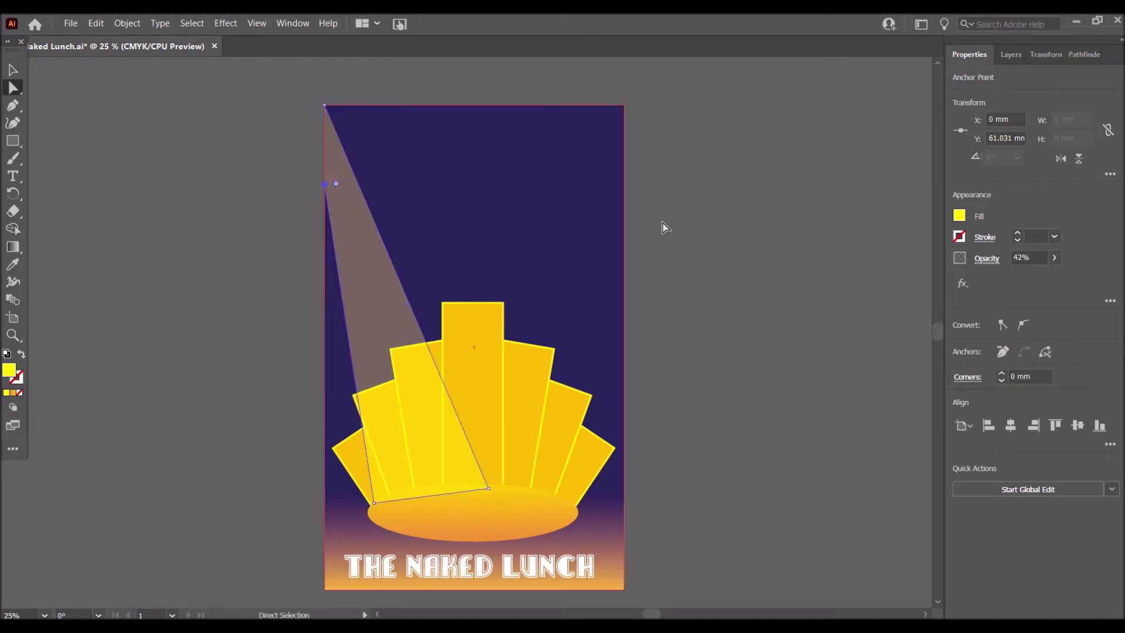
left_click(659, 270)
Duplicate the light beam, flip the copy horizontally, and place it against the poster's upper-right corner
left_click(380, 301)
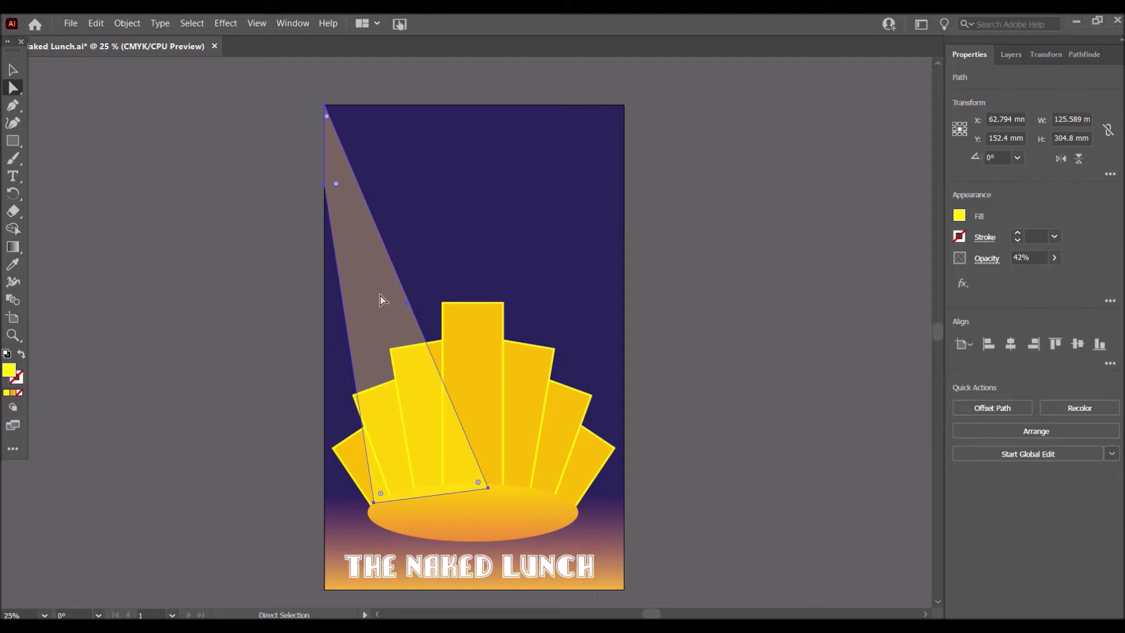
left_click_drag(382, 301, 439, 329)
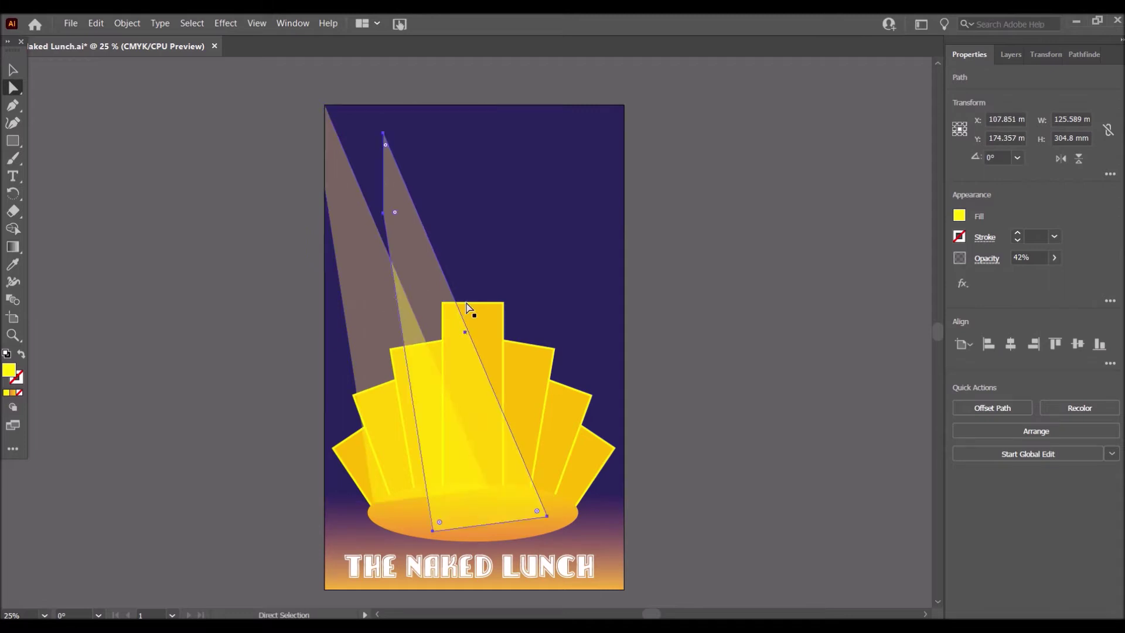
left_click(1077, 163)
left_click_drag(518, 305, 593, 273)
left_click(686, 383)
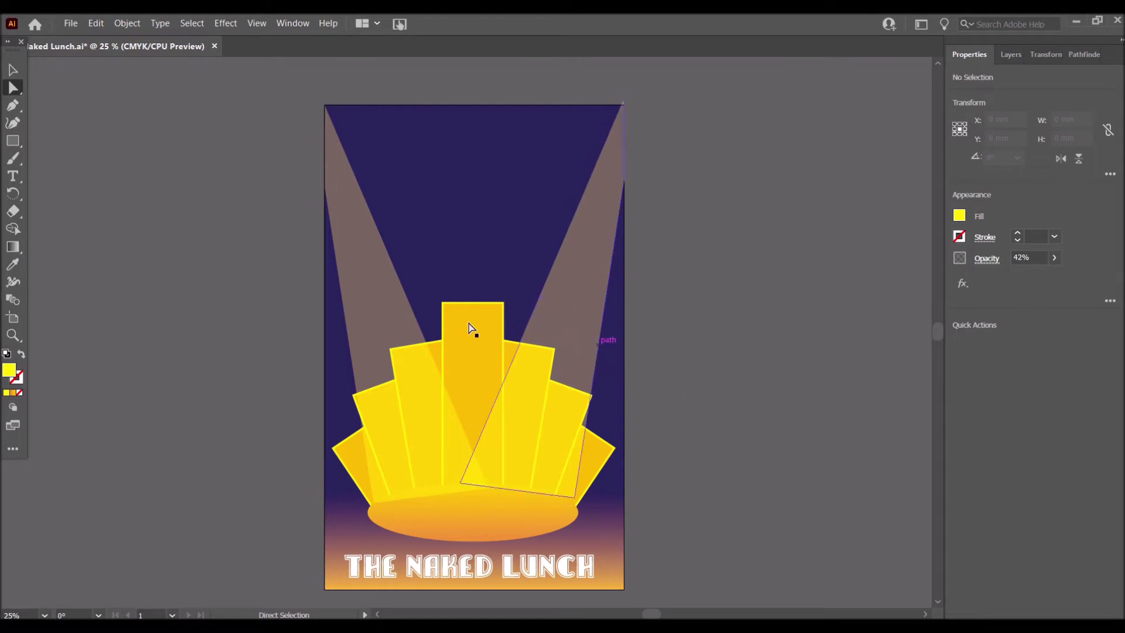
Draw a yellow rectangle about 42 by 96 mm between the two beams, above the fan
left_click(13, 140)
left_click_drag(434, 122, 489, 247)
left_click(13, 71)
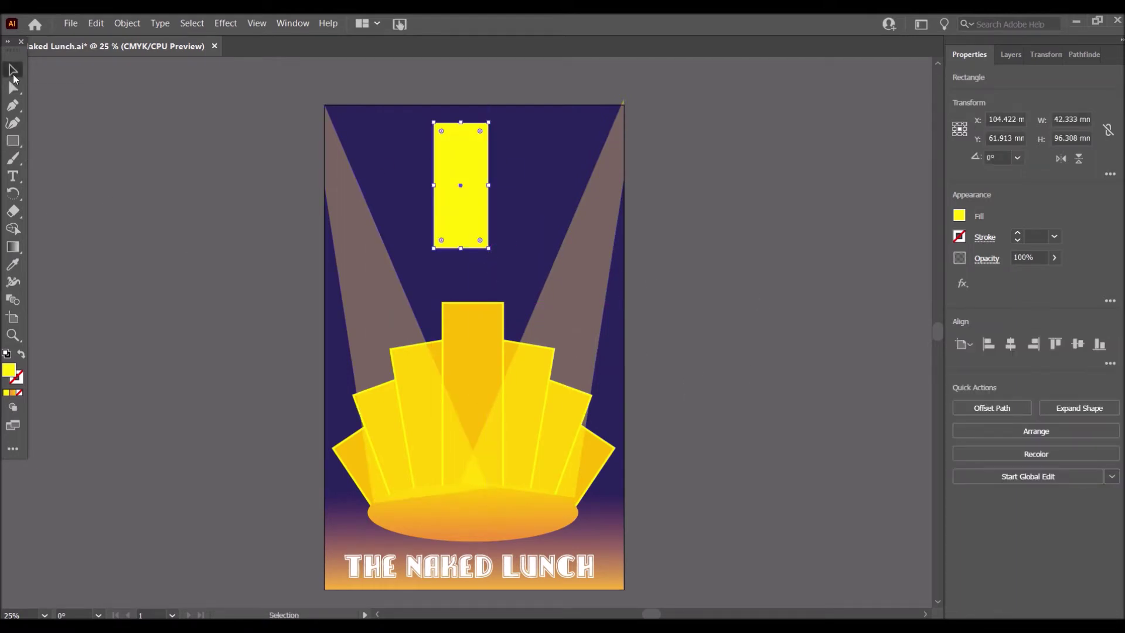
Set the middle light rectangle's opacity to 42%, matching the beams, and move it up to the poster's upper edge
left_click(356, 270)
left_click(462, 229)
left_click(1053, 258)
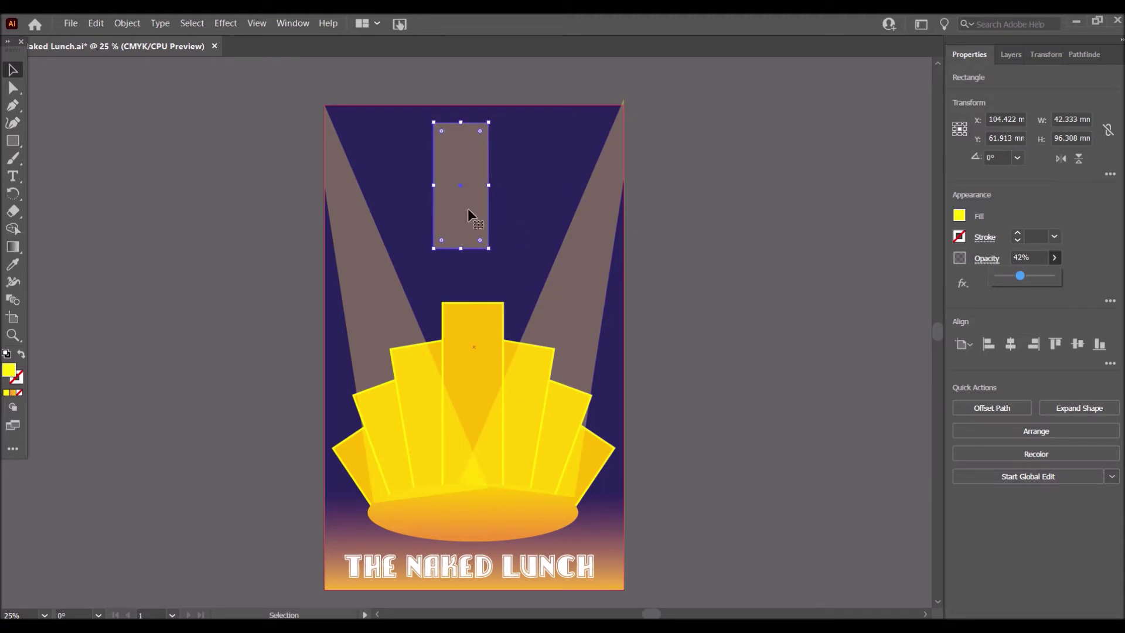
mouse_move(460, 180)
left_mouse_down()
mouse_move(462, 154)
mouse_move(469, 163)
left_mouse_up()
Stretch the middle beam's lower-left corner down to the stage ellipse, at about X 73.7 mm, Y 300.2 mm
left_click(13, 88)
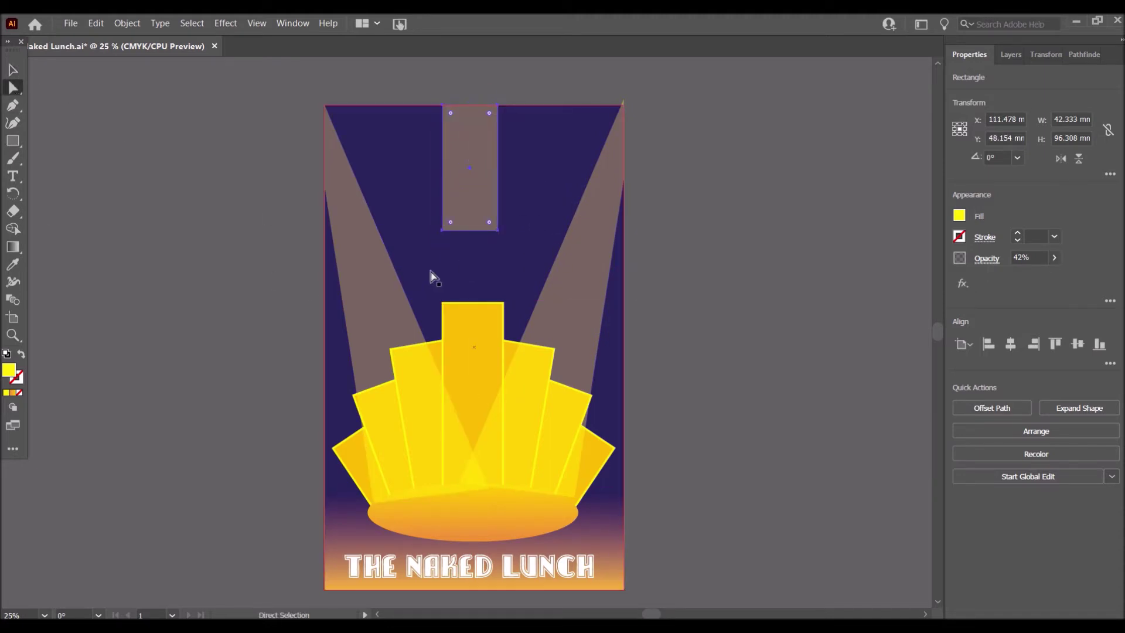
left_click_drag(442, 230, 444, 423)
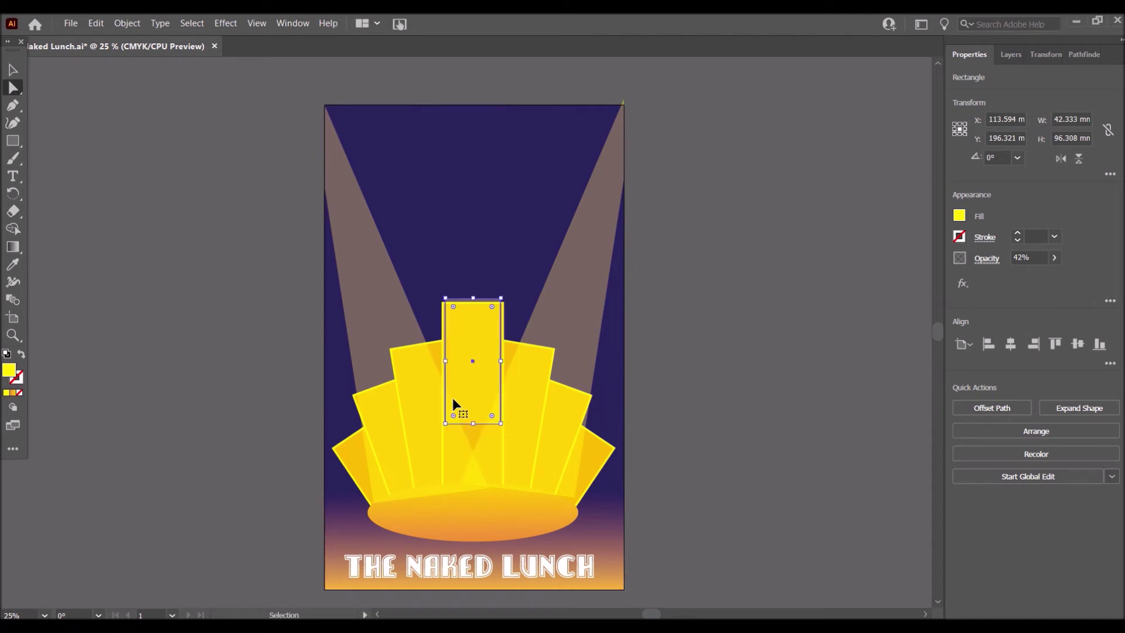
key("ctrl+z")
left_click_drag(444, 241, 419, 494)
left_click(500, 233)
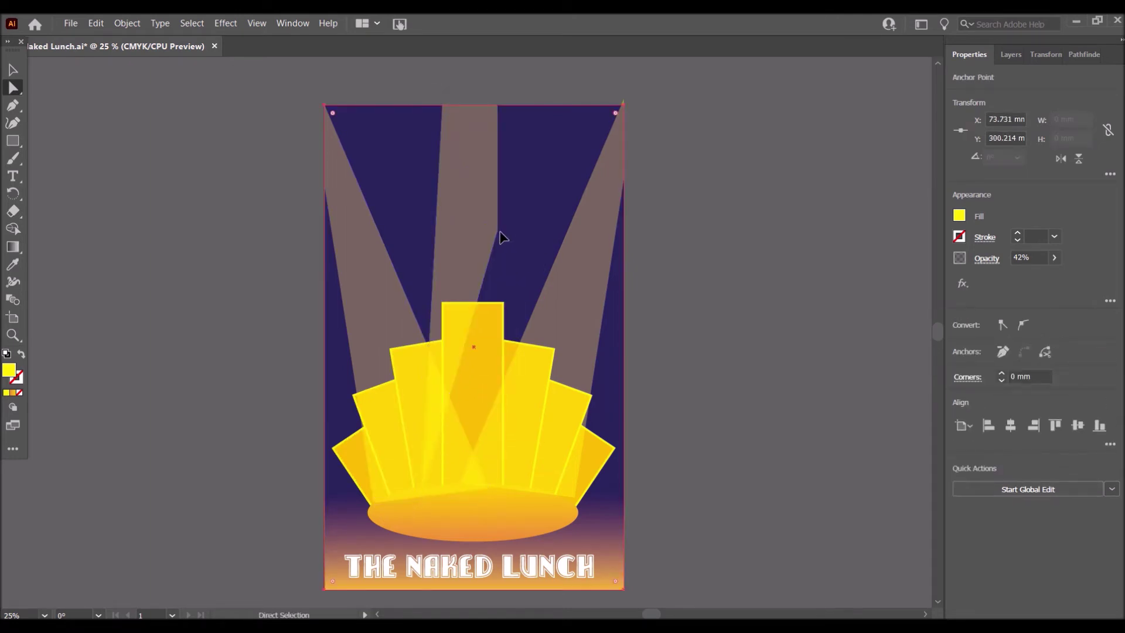
Stretch the middle beam's lower-right corner down to the stage ellipse, at about X 166.5 mm, Y 295.3 mm
left_click_drag(499, 231, 530, 482)
key("ctrl+z")
left_click_drag(500, 233, 539, 491)
left_click(502, 234)
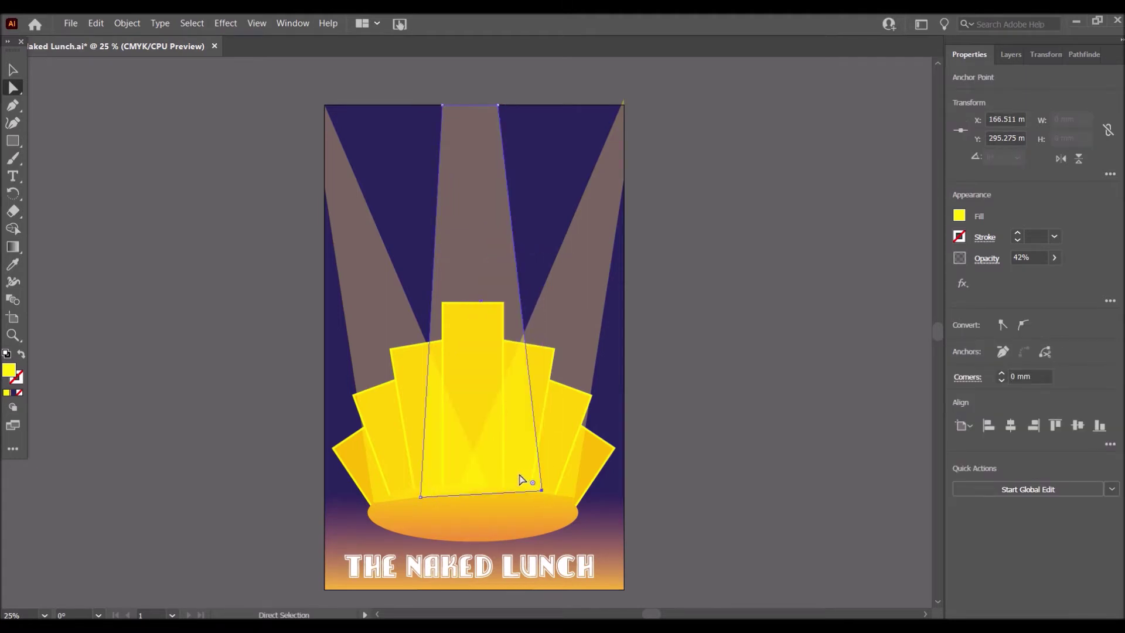
Raise the middle beam's lower-left corner slightly and shift its upper corners right to centre the beam on the fan
left_click_drag(421, 497, 420, 492)
left_click_drag(498, 105, 455, 106)
left_click(20, 69)
left_click(183, 204)
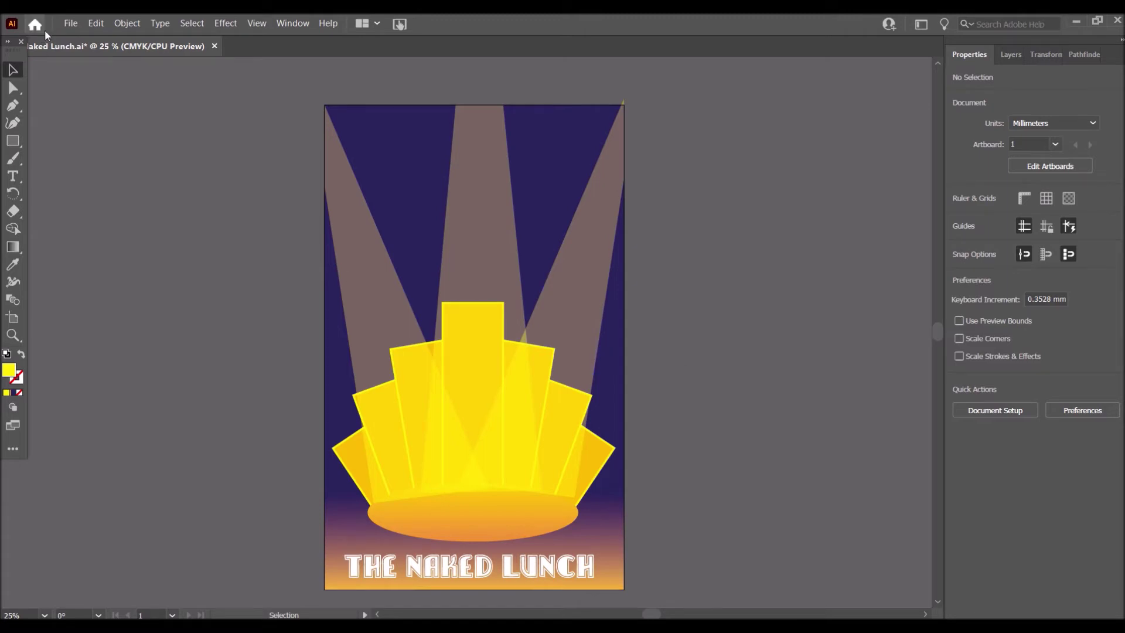
Save the poster file, accepting to continue over the version modified outside Illustrator
left_click(66, 23)
left_click(93, 139)
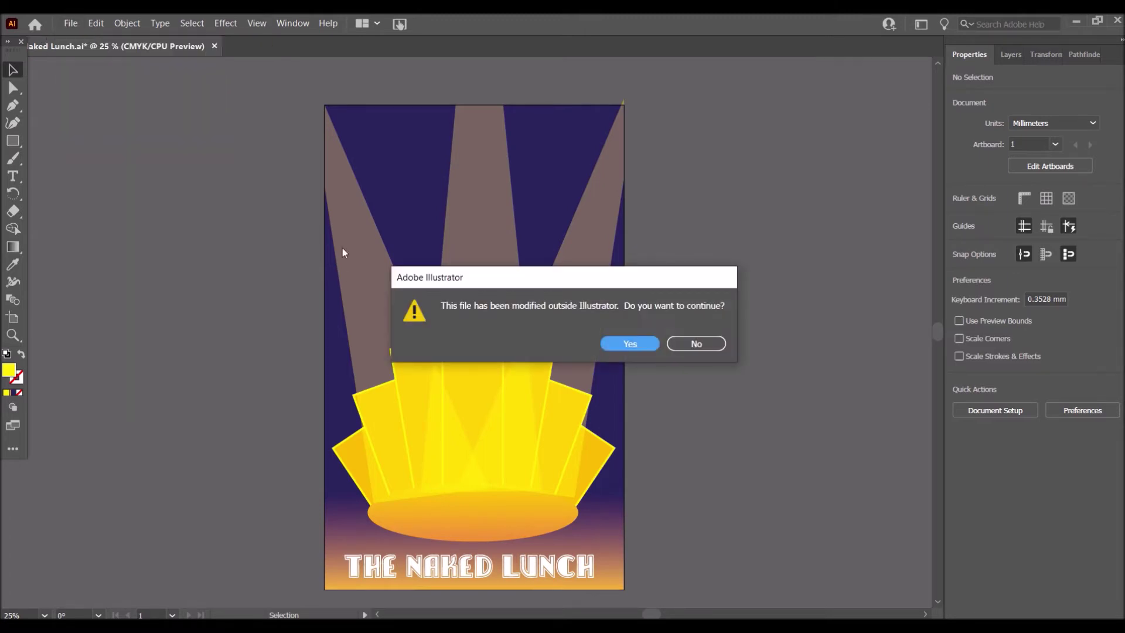
left_click(612, 344)
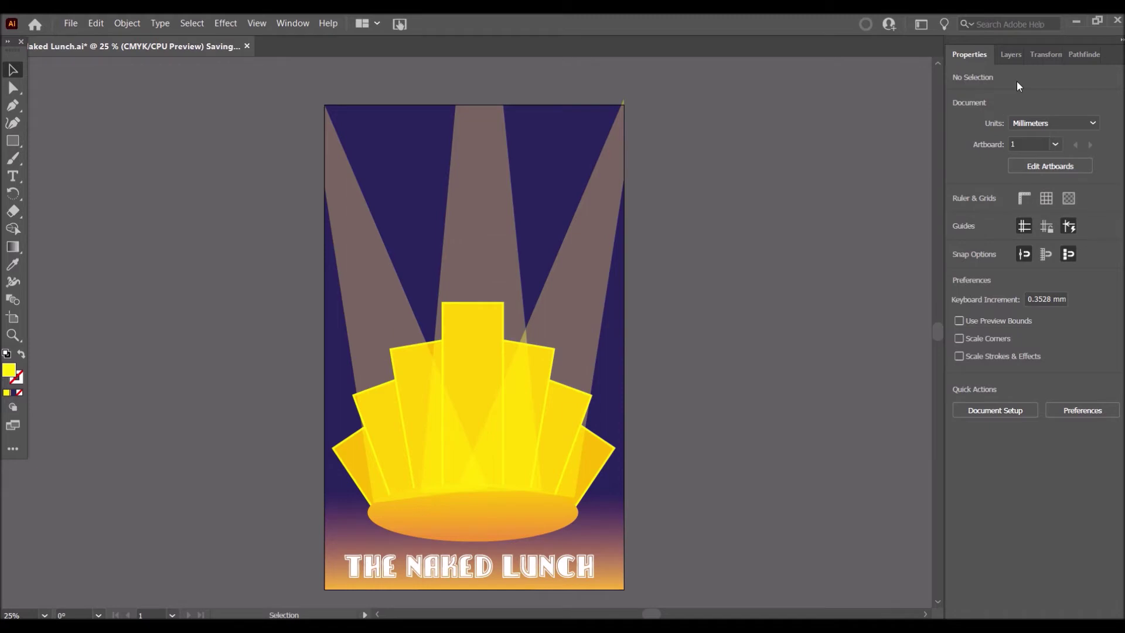
Make the women layer the active drawing layer and return to the document properties
left_click(1009, 59)
left_click(1043, 125)
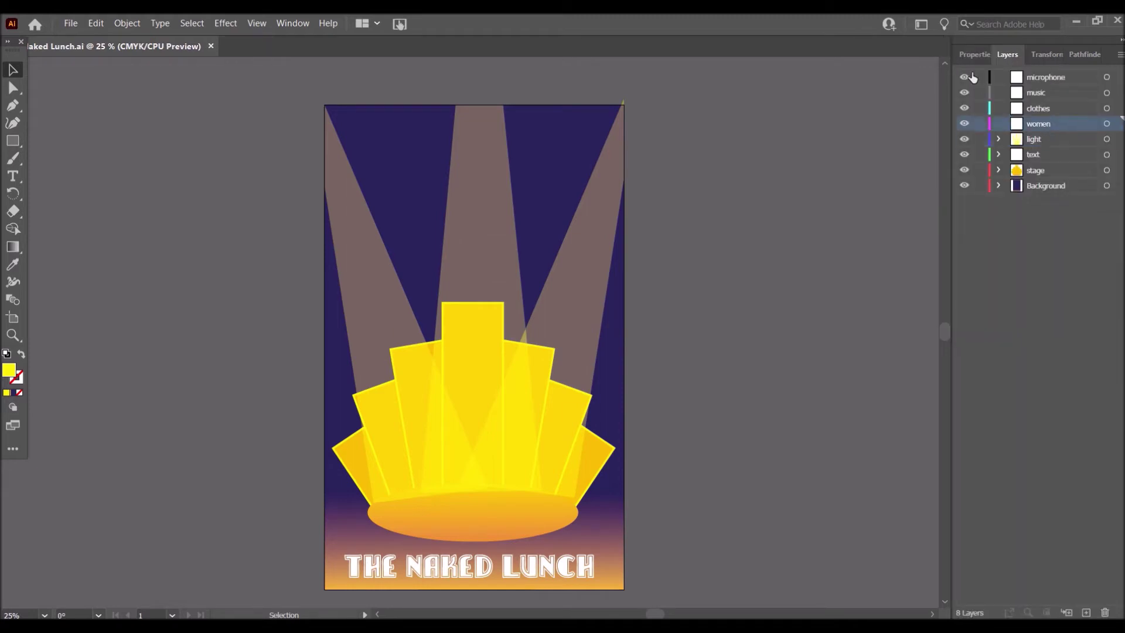
left_click(972, 54)
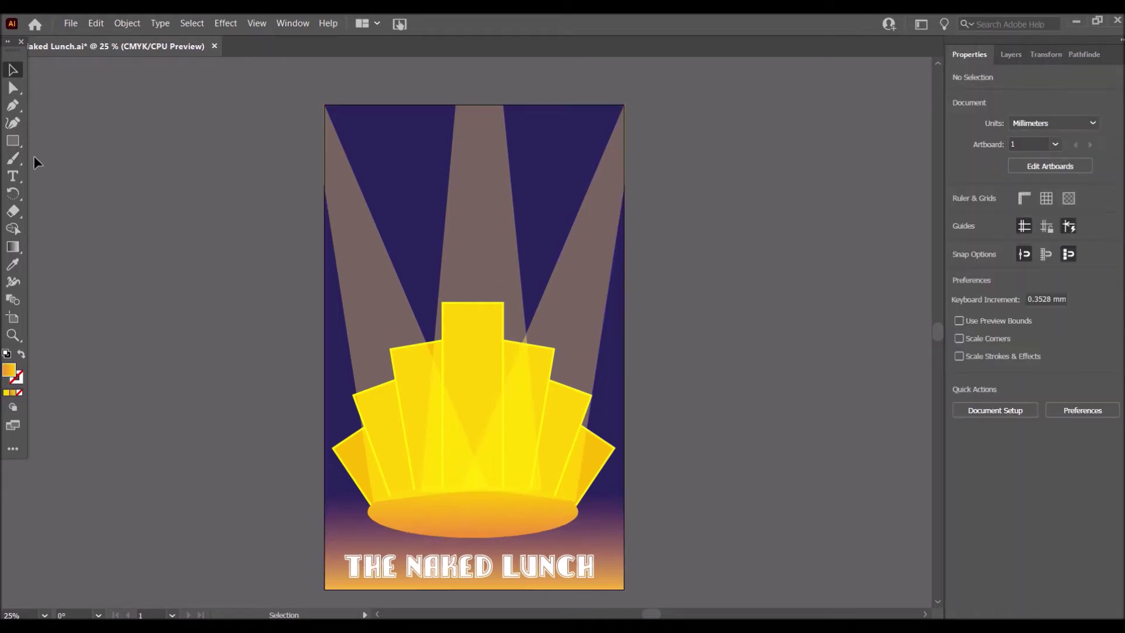
Outline a wavy light-orange hair shape about 75 by 84 mm with the Curvature tool, beside the poster's right edge
left_click(12, 128)
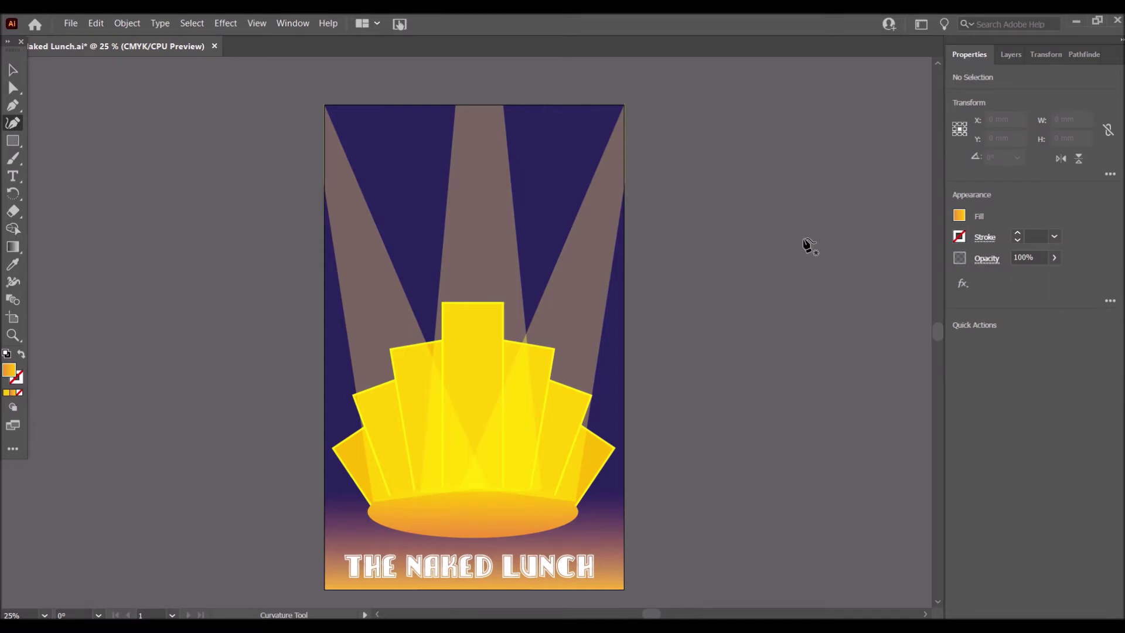
left_click(959, 217)
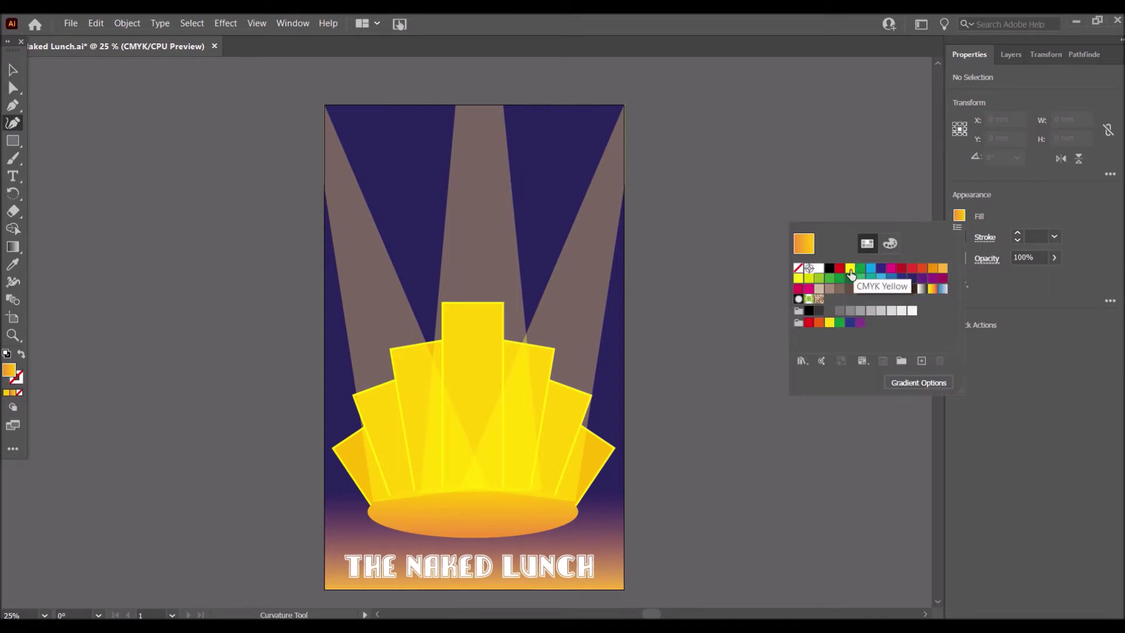
left_click(942, 269)
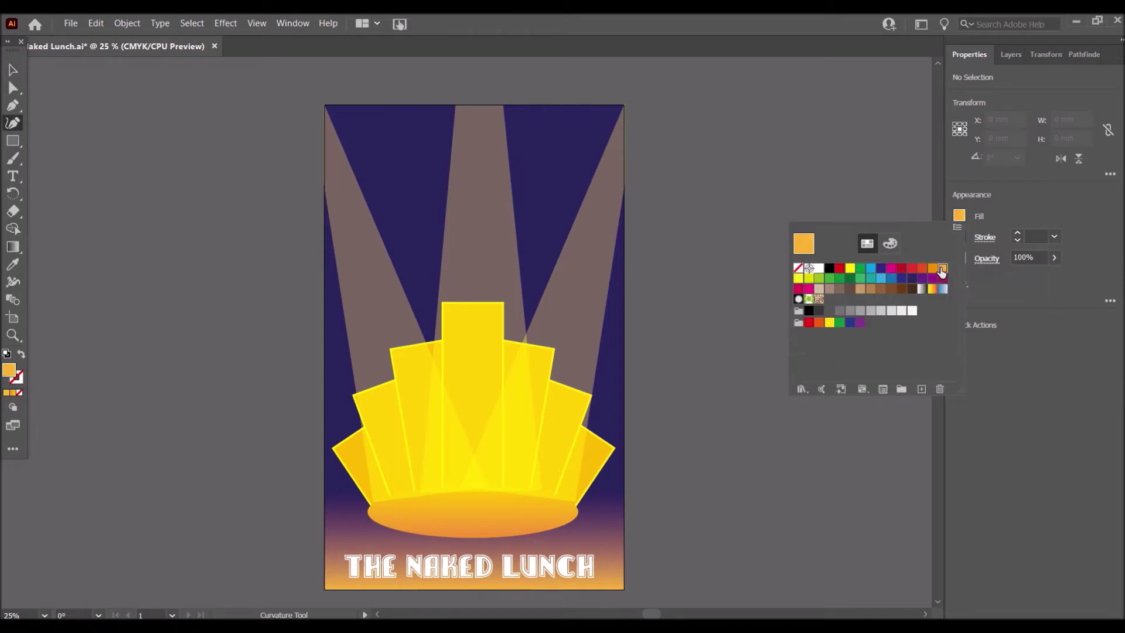
left_click(645, 240)
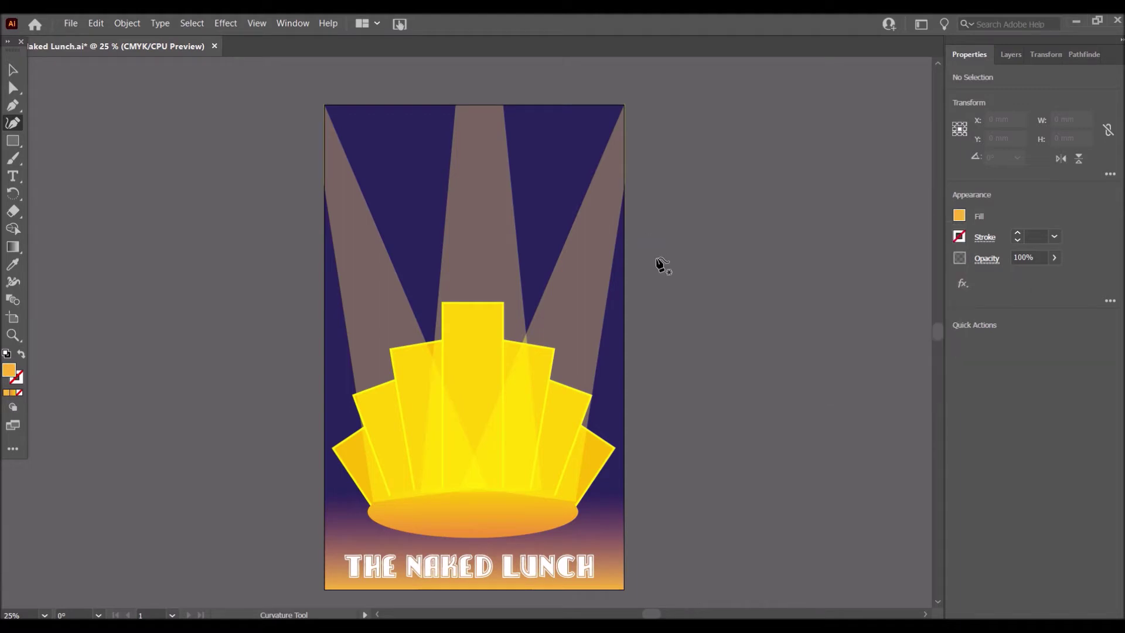
left_click(699, 275)
left_click(705, 262)
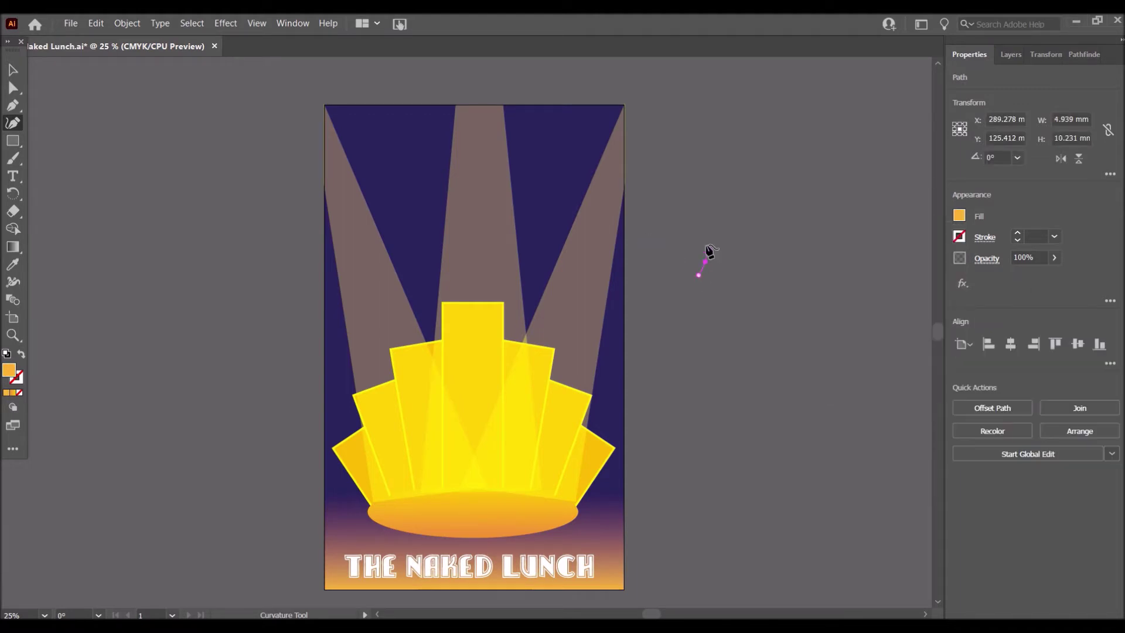
left_click(699, 240)
left_click(683, 240)
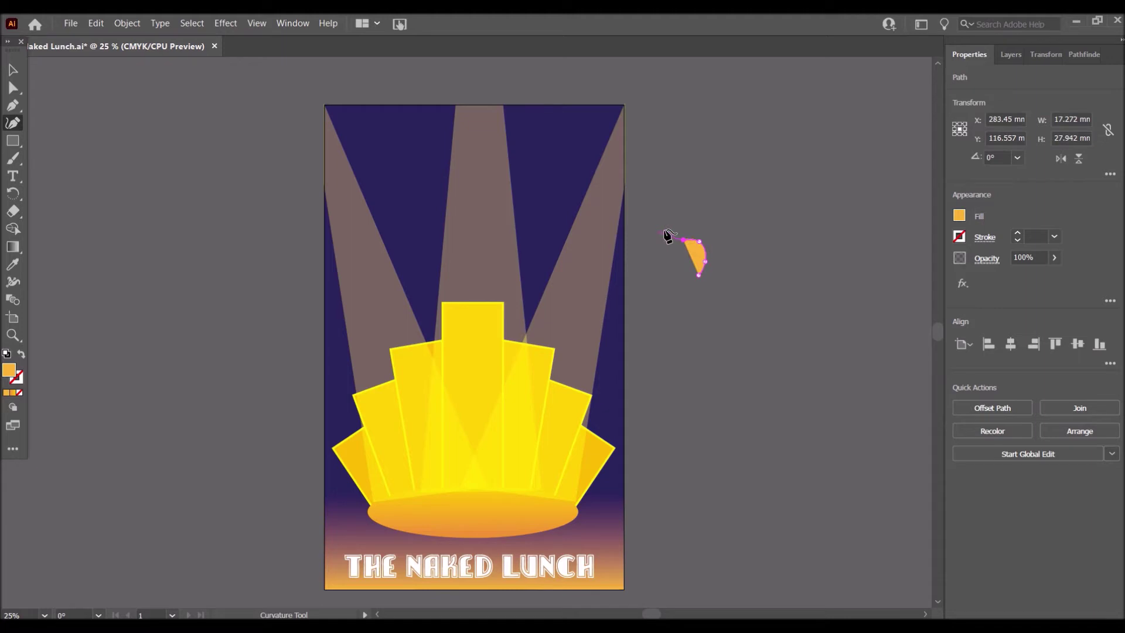
left_click(668, 232)
left_click(636, 241)
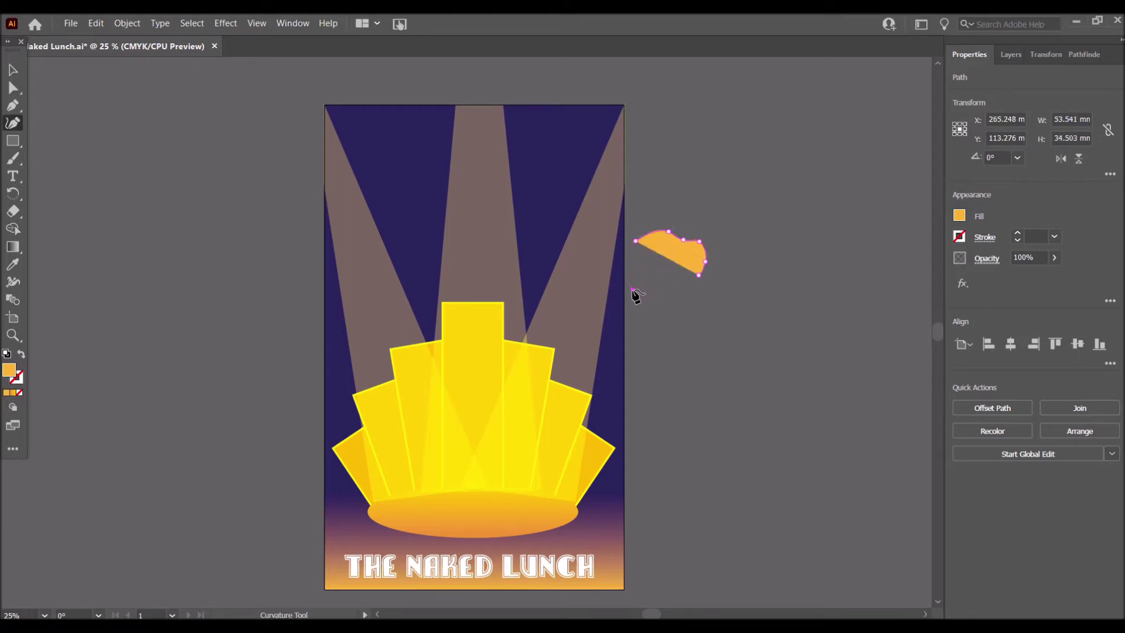
left_click(632, 290)
left_click(623, 307)
left_click(611, 316)
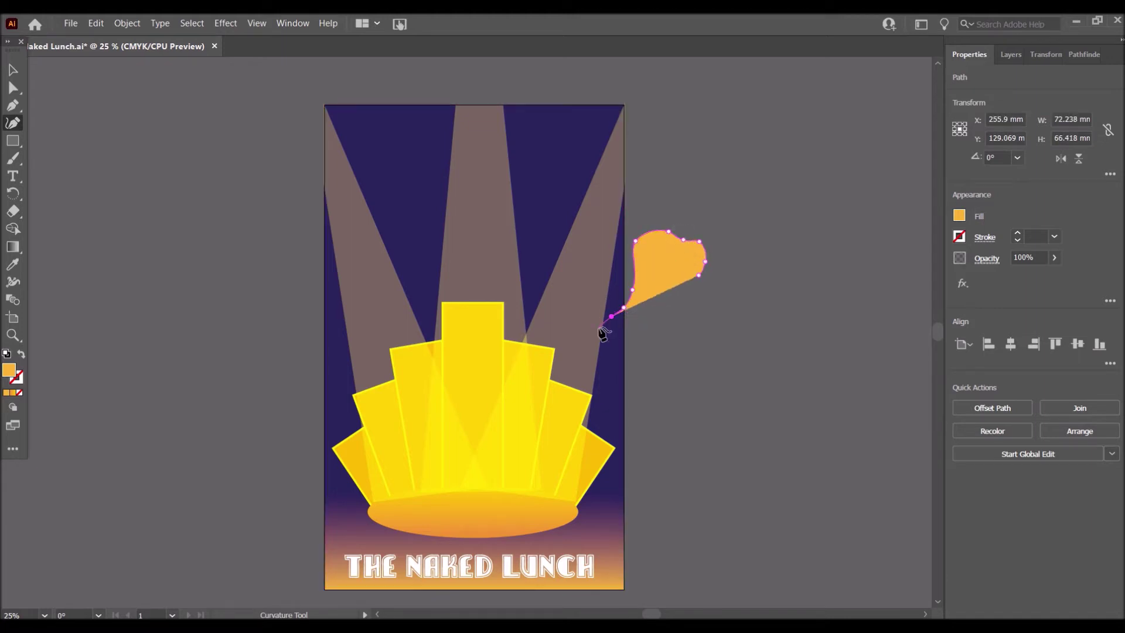
left_click(608, 328)
left_click(635, 338)
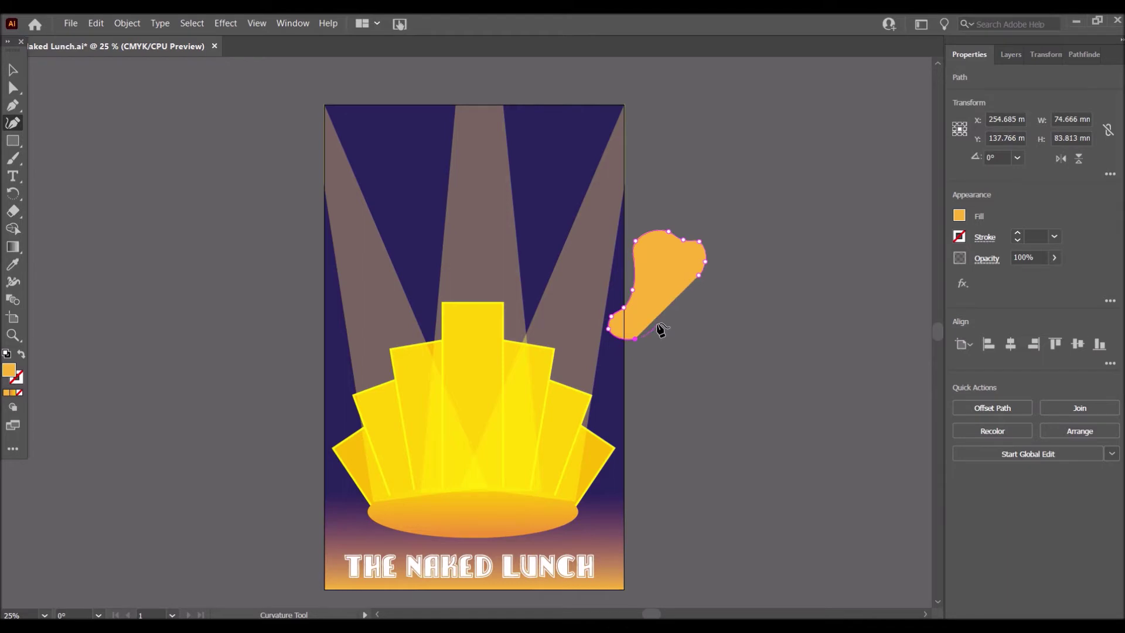
left_click(655, 295)
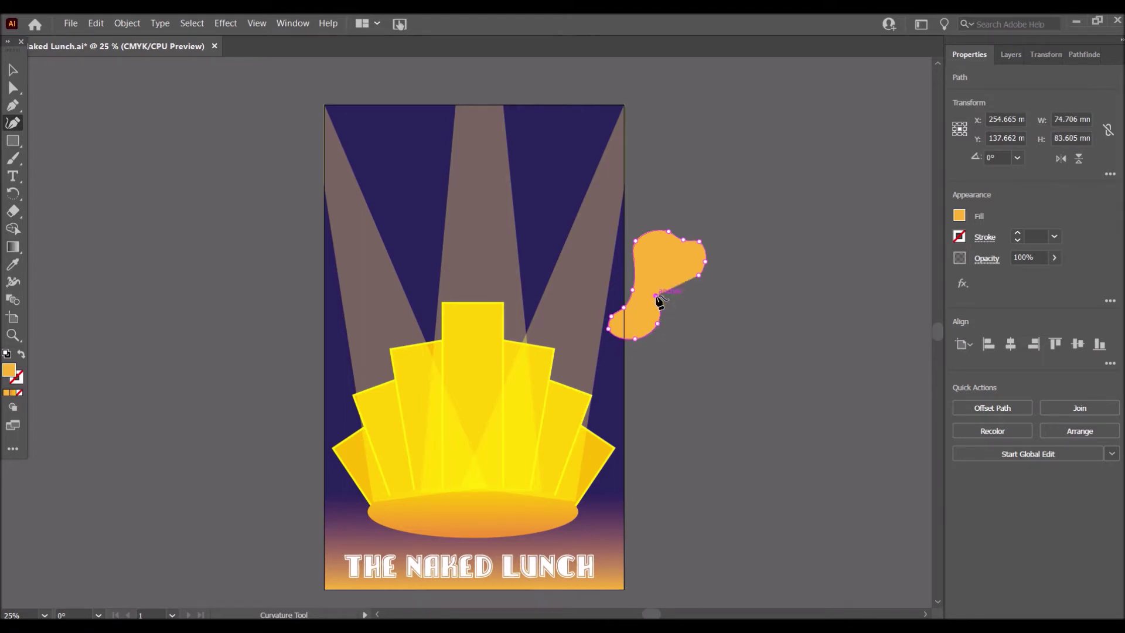
Refine the hair's left side and lower curl, then close its outline at about 63 by 83 mm
left_click(638, 242)
left_click_drag(623, 308, 632, 309)
left_click(623, 318)
left_click_drag(627, 322, 624, 328)
left_click(699, 276)
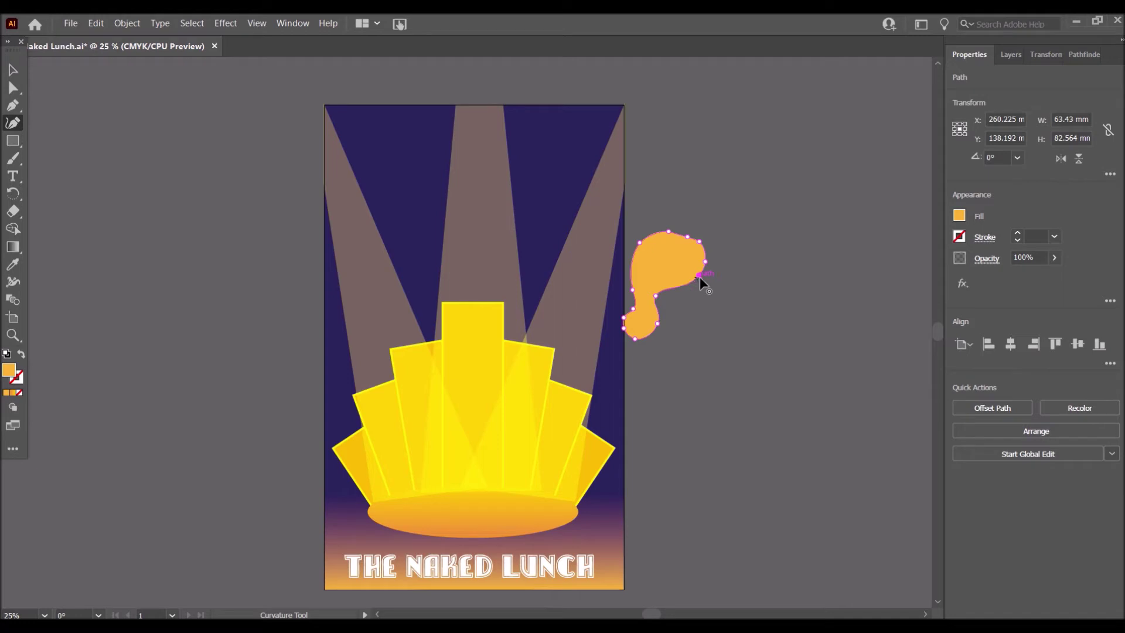
Draw an ellipse about 35 by 43 mm for the face below the front of the hair
left_click(18, 145)
left_click(76, 156)
left_click_drag(663, 271, 709, 327)
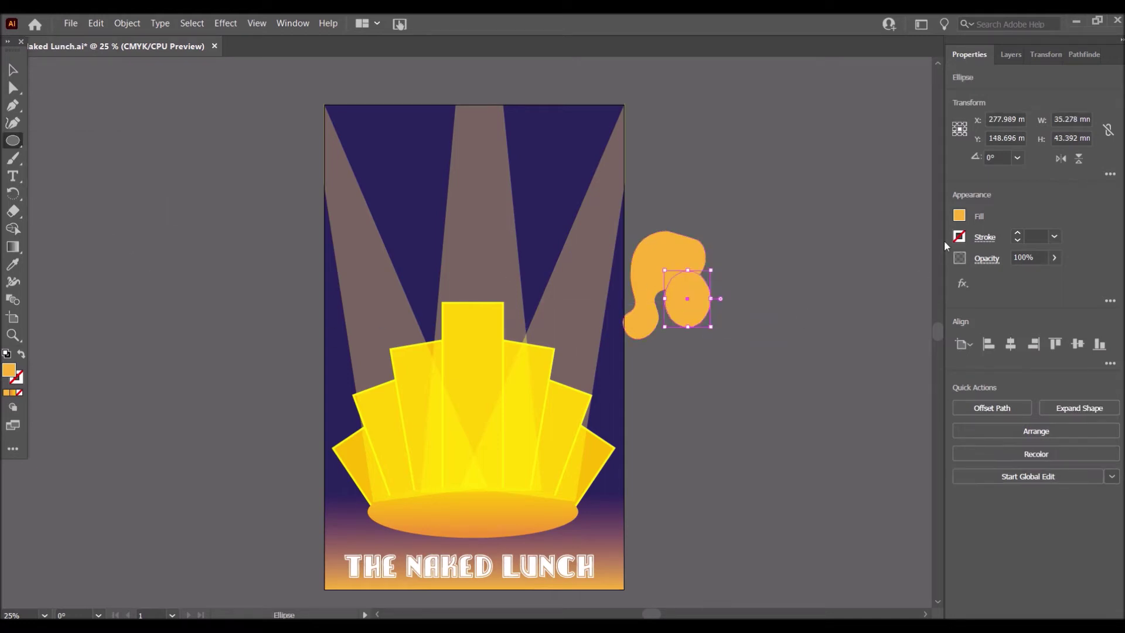
Fill the face ellipse with purple, reducing its magenta to 87%
left_click(959, 215)
left_click(922, 278)
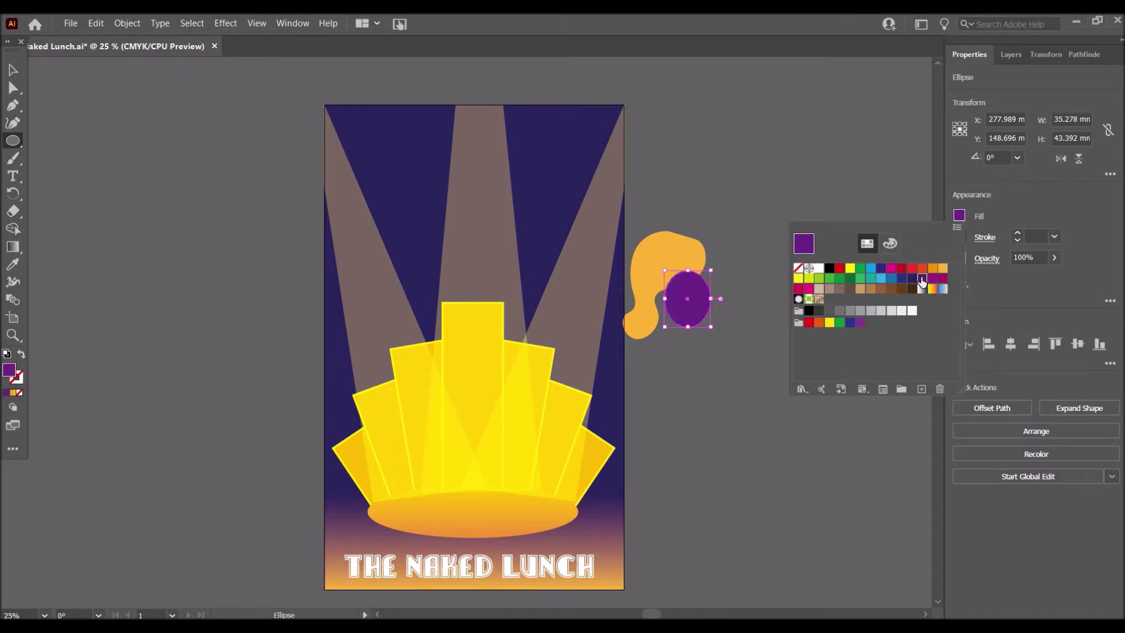
left_click(888, 246)
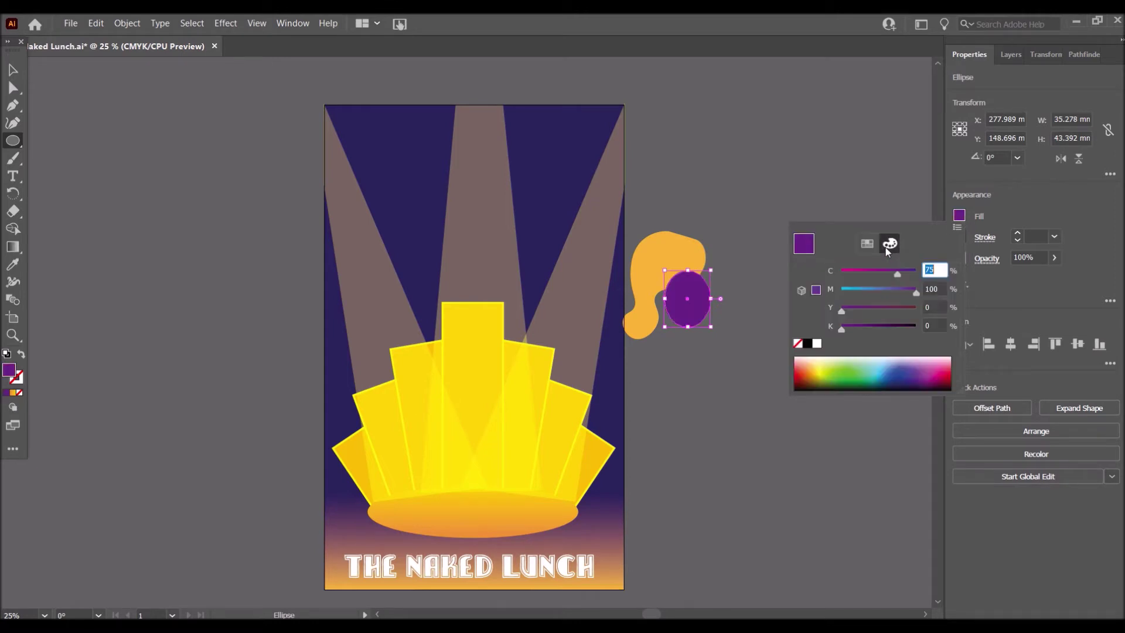
left_click_drag(915, 292, 905, 293)
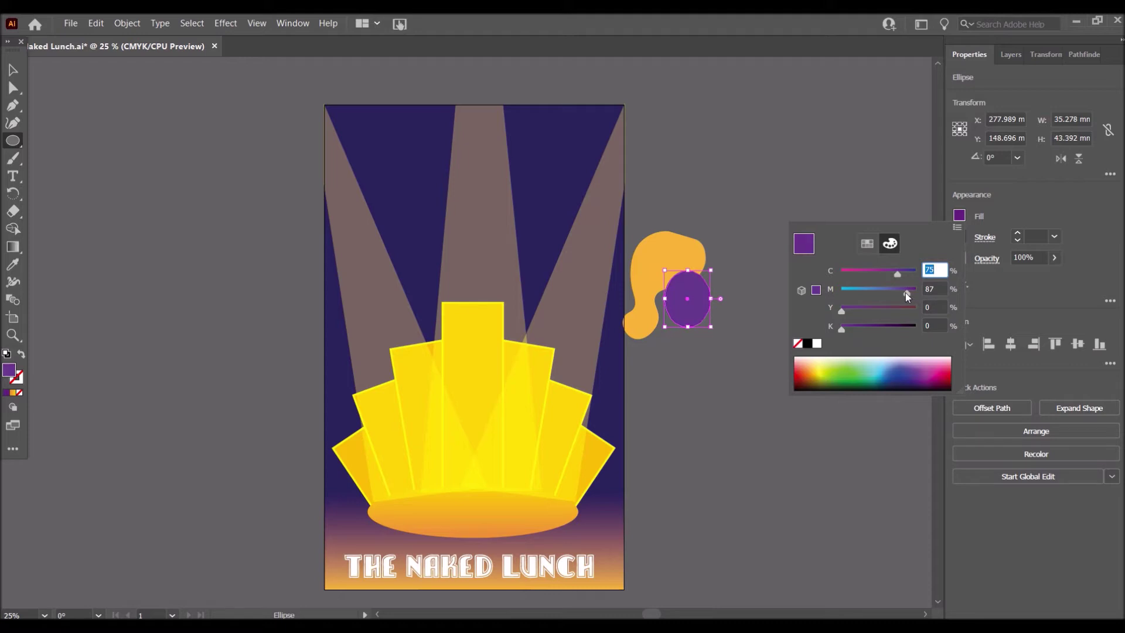
Send the purple face behind the hair and shift it slightly left so it tucks under the fringe
left_click(13, 70)
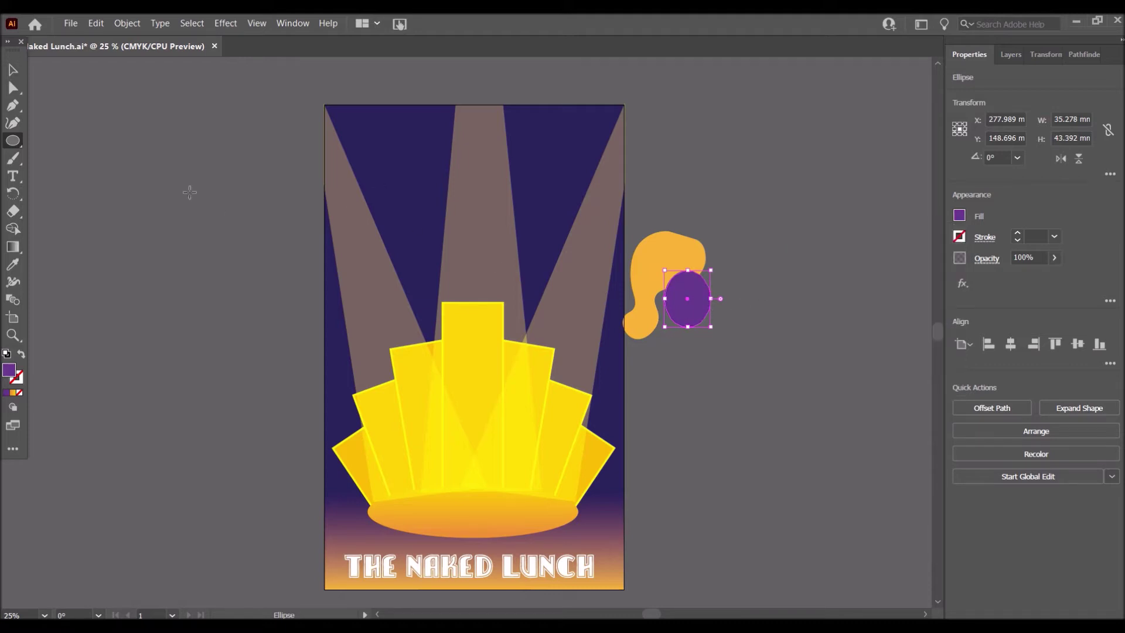
right_click(704, 308)
mouse_move(811, 542)
left_click(877, 584)
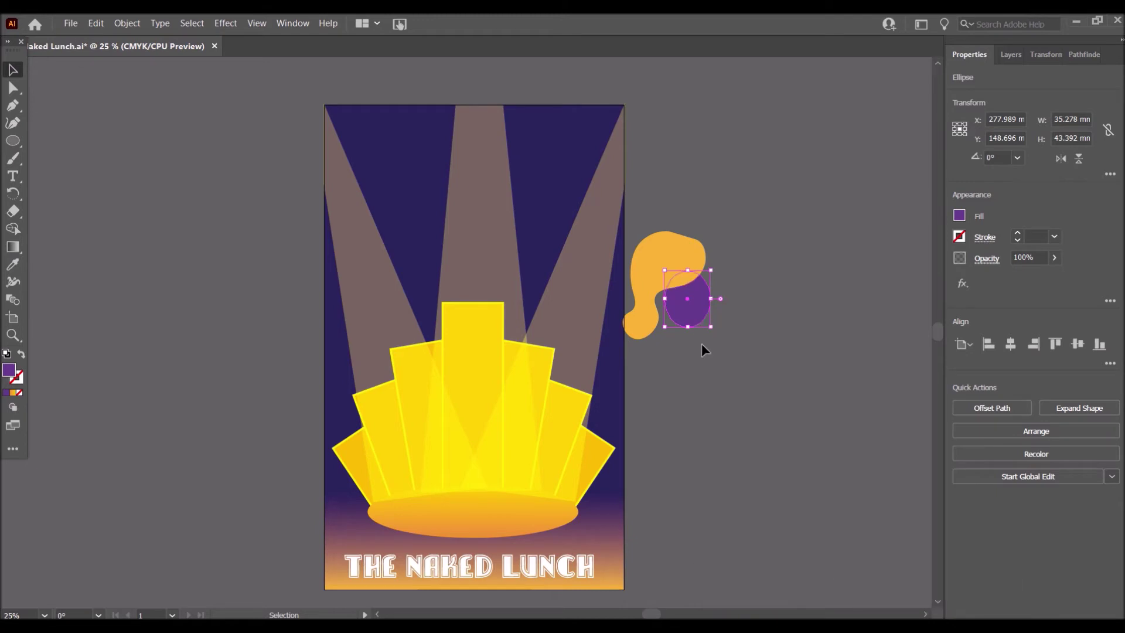
mouse_move(699, 307)
left_mouse_down()
mouse_move(673, 307)
mouse_move(710, 304)
mouse_move(673, 342)
mouse_move(686, 287)
mouse_move(679, 333)
mouse_move(678, 308)
left_mouse_up()
left_click(799, 296)
Try to edit the anchor point at the hair's right end with the Pen tool
left_click(638, 270)
key("p")
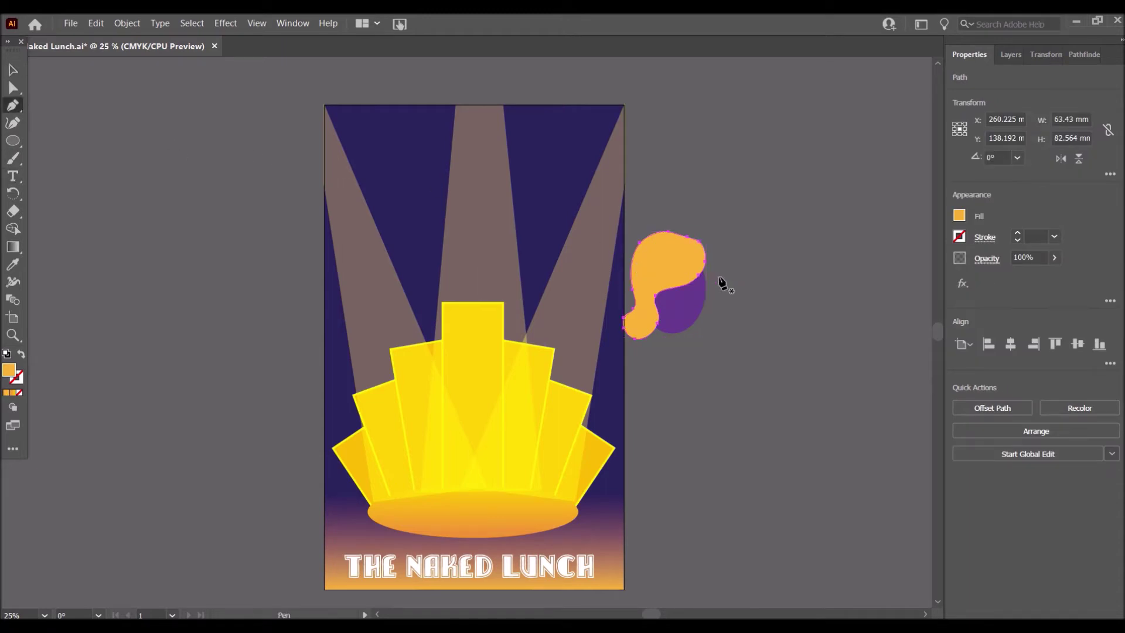
left_click(706, 263)
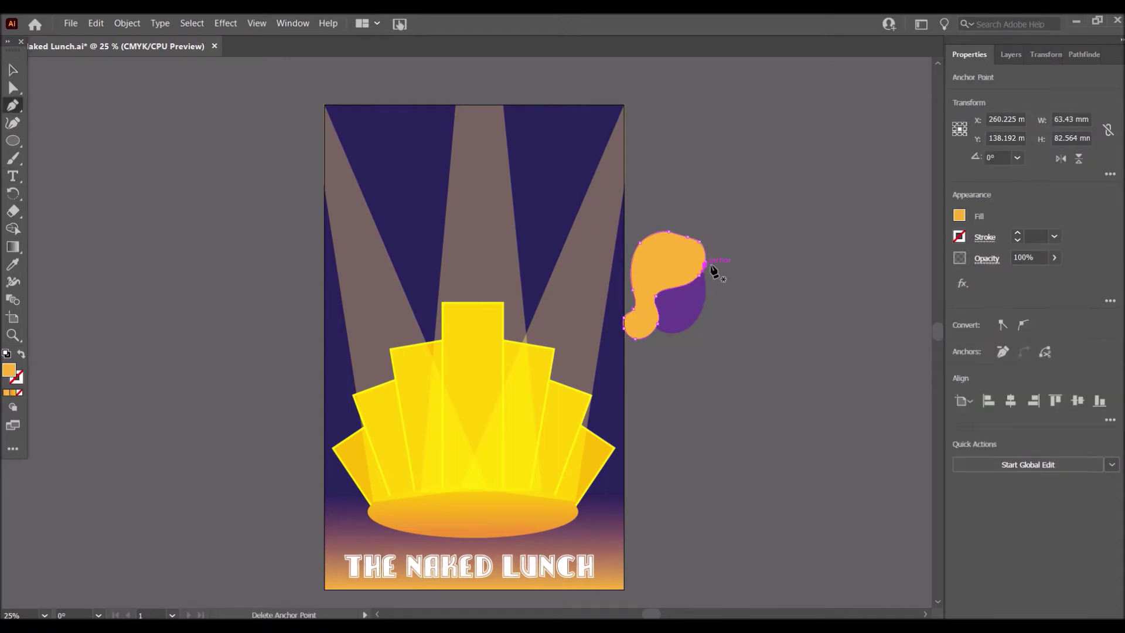
key("ctrl+z")
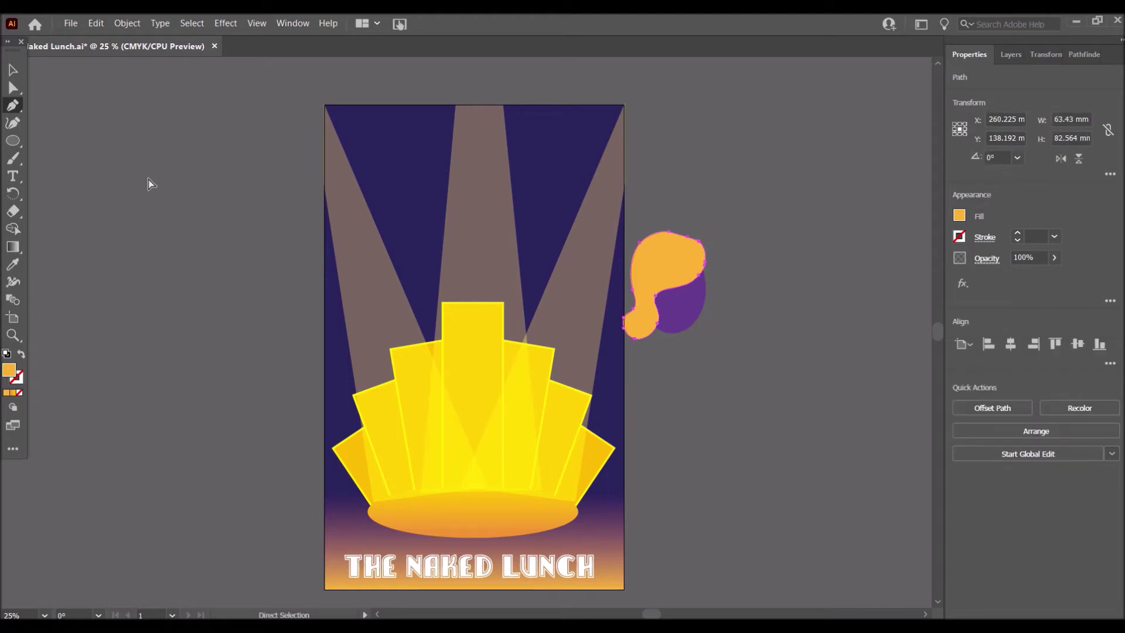
Try to pull the hair's rightmost anchor point down past the face to about X 311.5 mm, Y 159.5 mm
left_click(14, 92)
left_click_drag(705, 262, 721, 272)
key("ctrl+z")
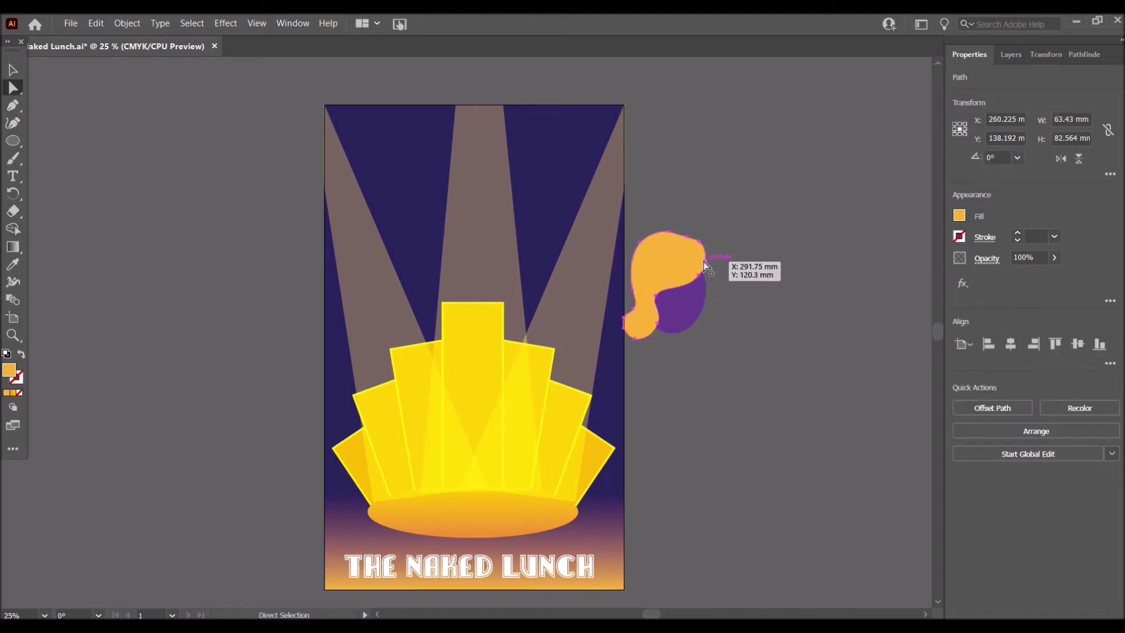
left_click(706, 259)
left_click_drag(705, 259, 731, 312)
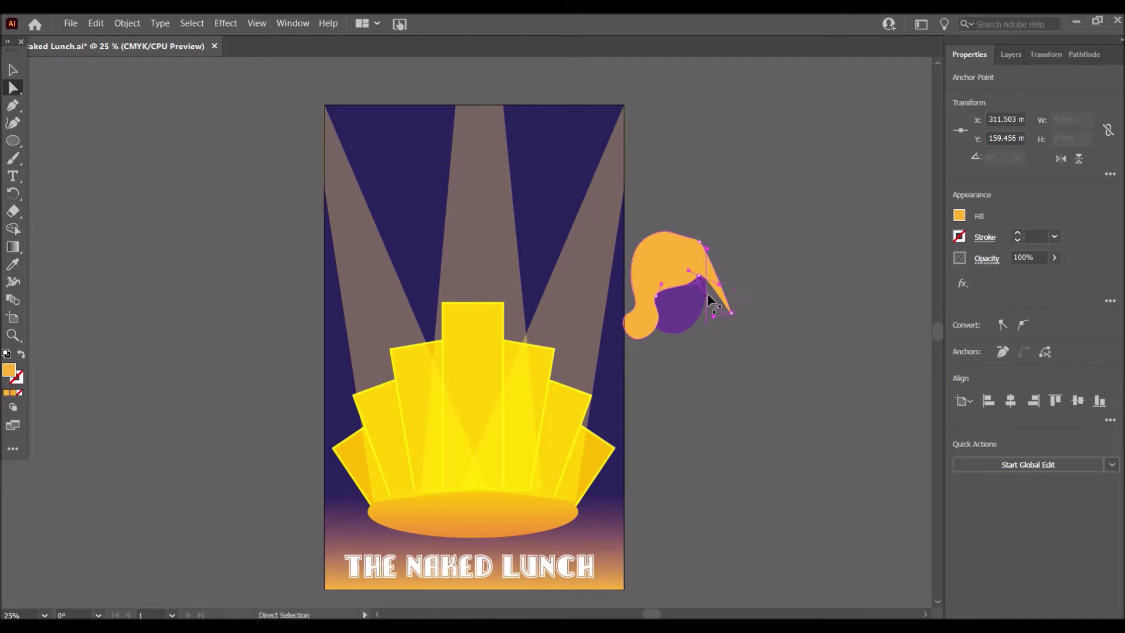
mouse_move(713, 316)
left_mouse_down()
mouse_move(726, 315)
mouse_move(707, 309)
left_mouse_up()
key("ctrl+z")
key("ctrl+z")
left_click(733, 316)
Draw a narrow curved light-orange lock about 13 by 49 mm along the right side of the hair and face
left_click(15, 120)
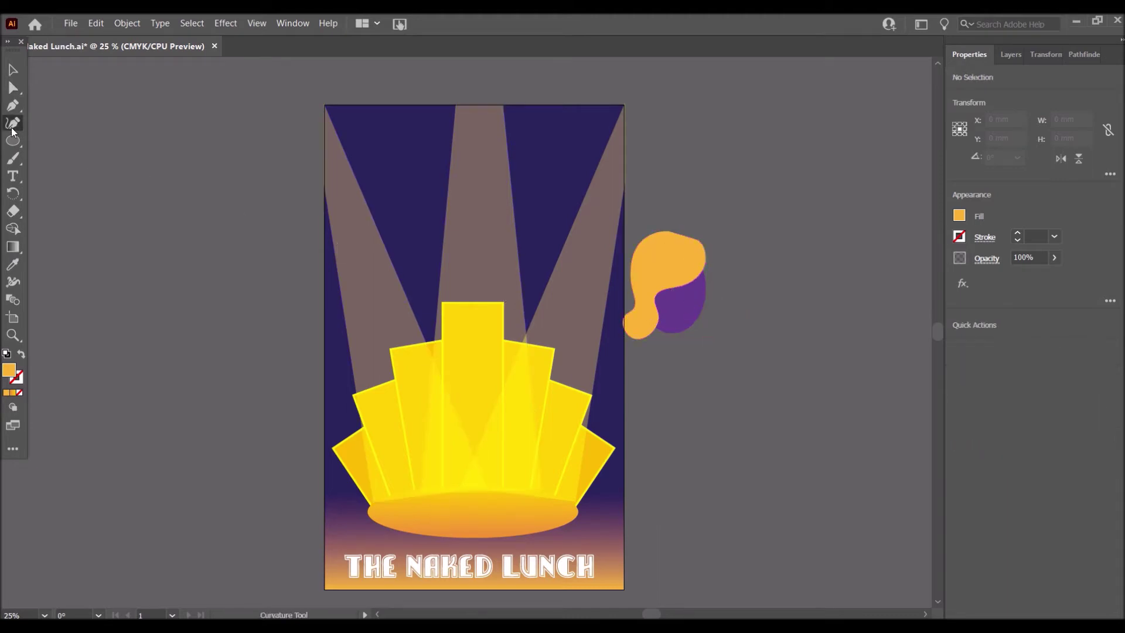
left_click(705, 244)
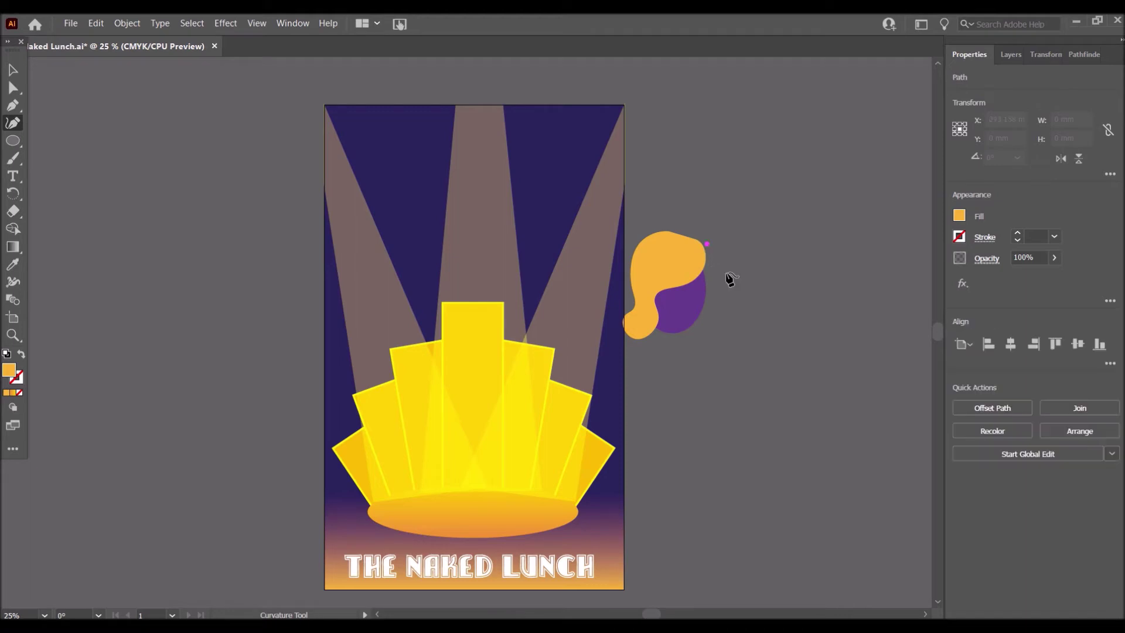
left_click(714, 307)
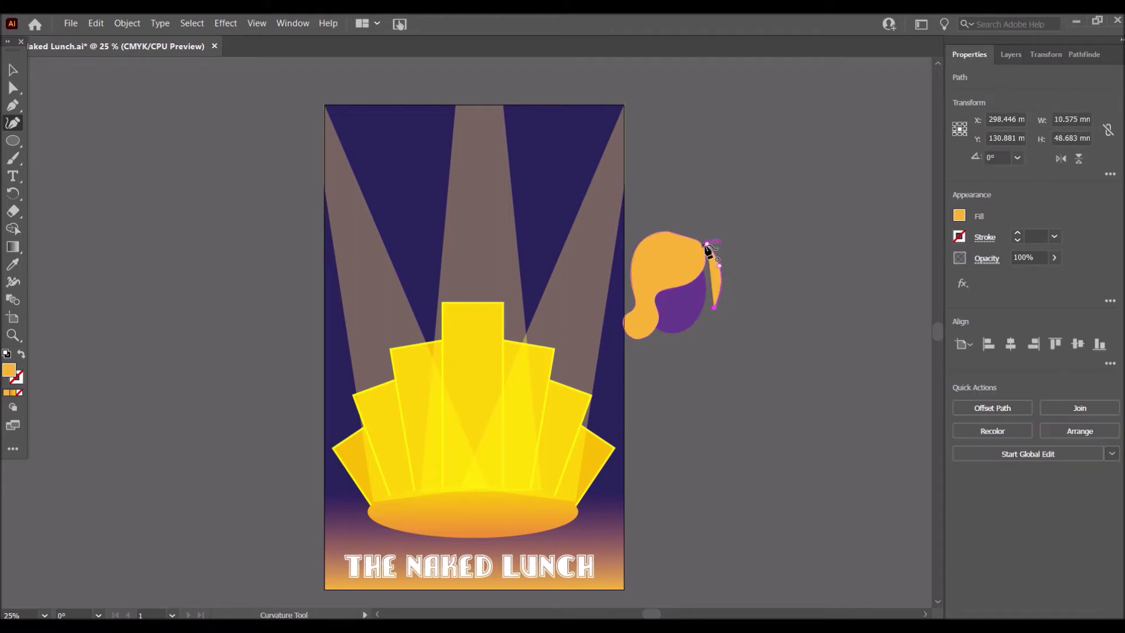
left_click(718, 265)
left_click(20, 62)
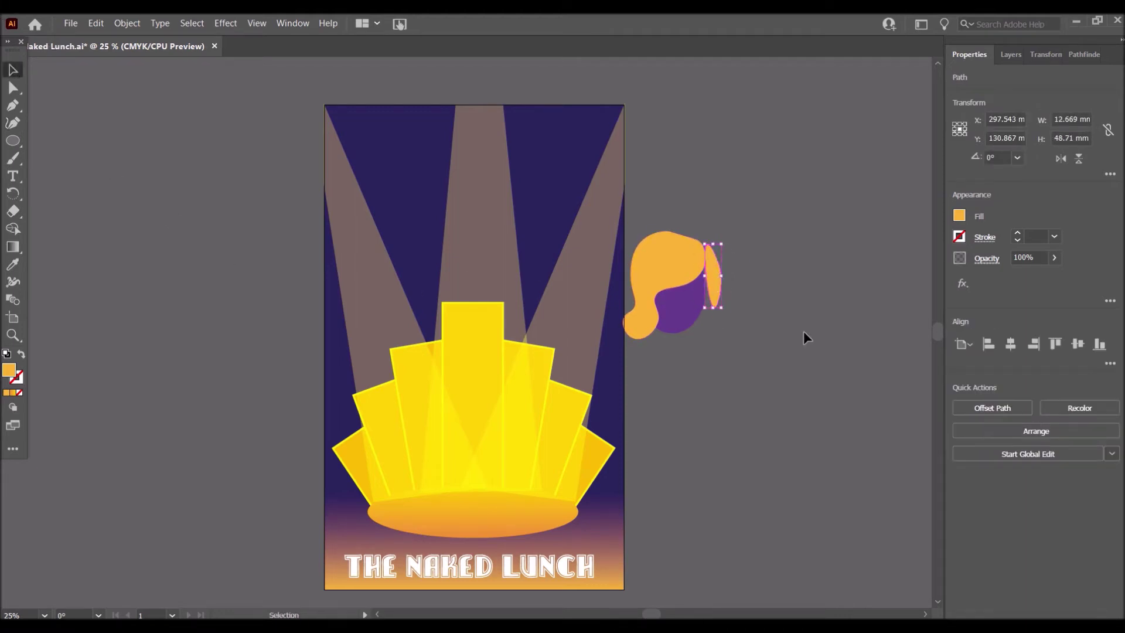
Send the narrow light-orange lock to the back and fit it against the right side of the hair and face
right_click(716, 285)
mouse_move(843, 519)
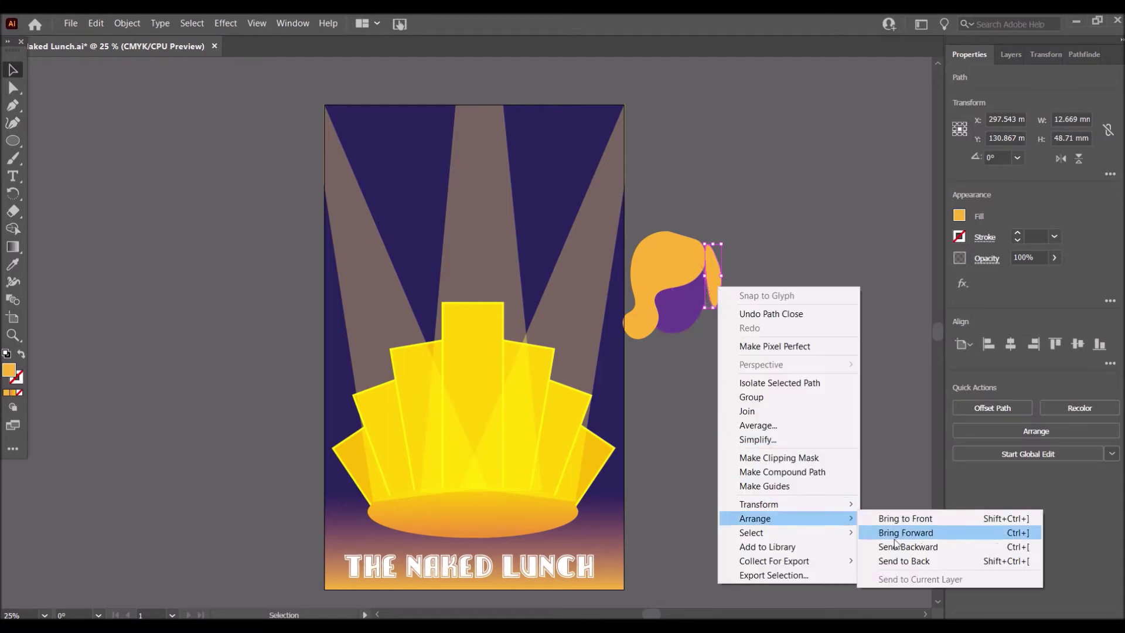
left_click(879, 560)
mouse_move(716, 285)
left_mouse_down()
mouse_move(706, 314)
mouse_move(693, 279)
mouse_move(718, 279)
left_mouse_up()
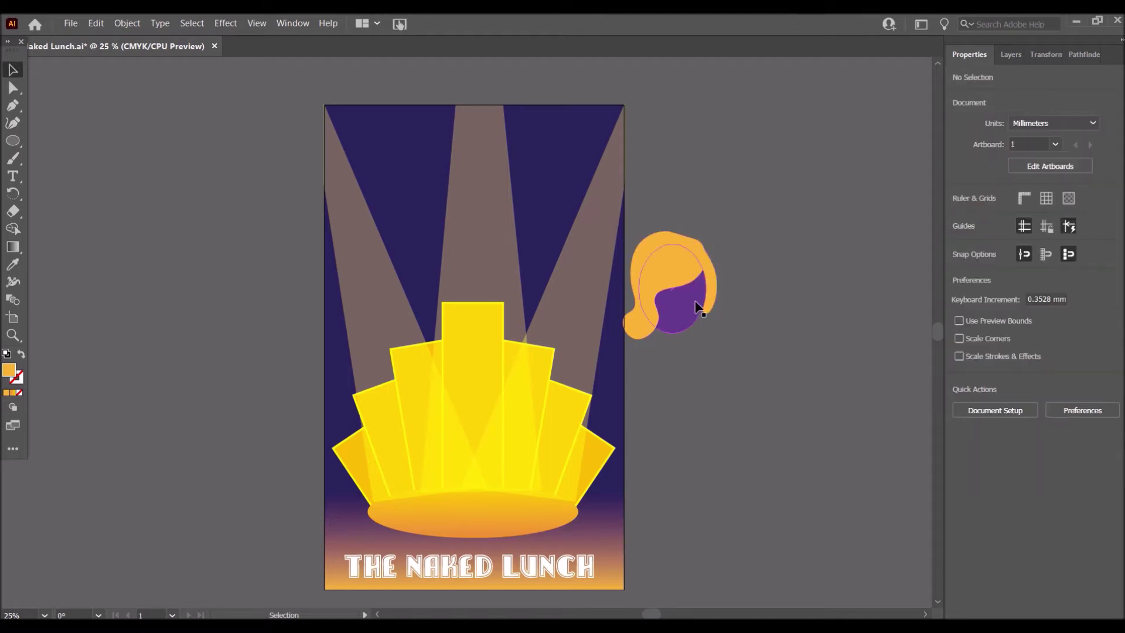
Pull the lock's lower anchor point inward so its end tucks behind the face
key("a")
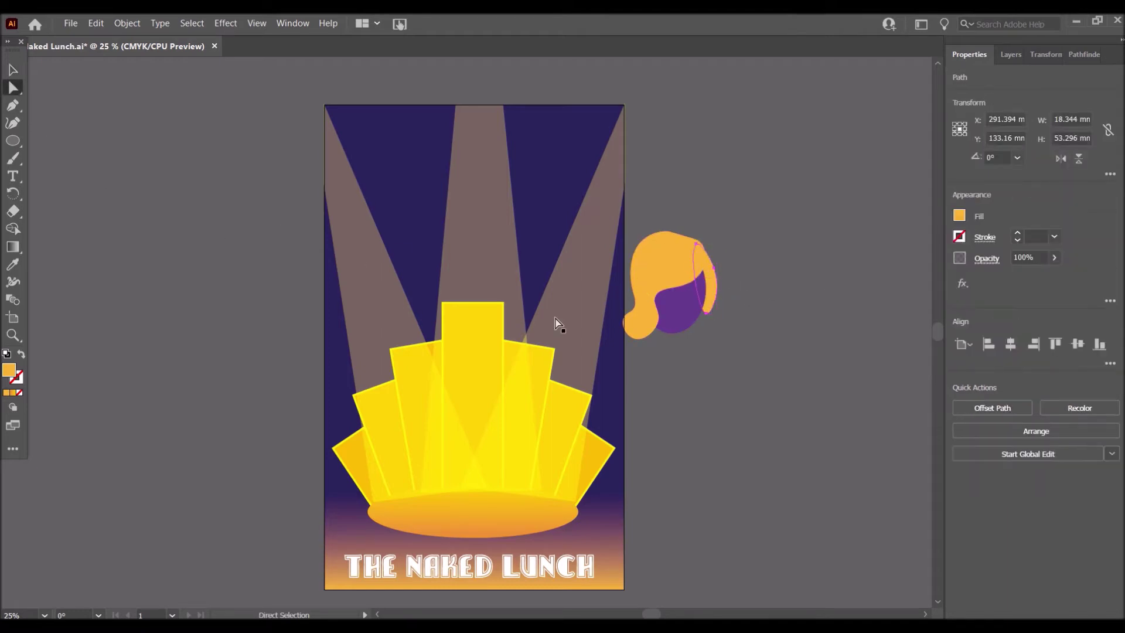
mouse_move(708, 323)
left_mouse_down()
mouse_move(714, 315)
mouse_move(694, 315)
left_mouse_up()
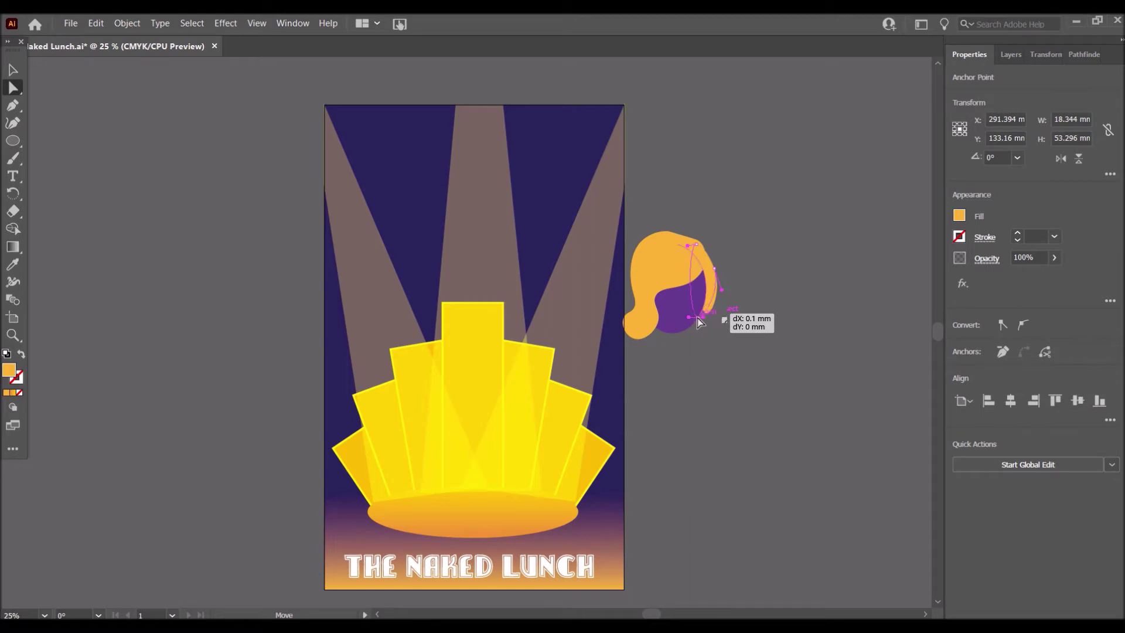
left_click(802, 332)
left_click(628, 329)
left_click_drag(622, 328, 629, 318)
key("ctrl+z")
left_click(732, 366)
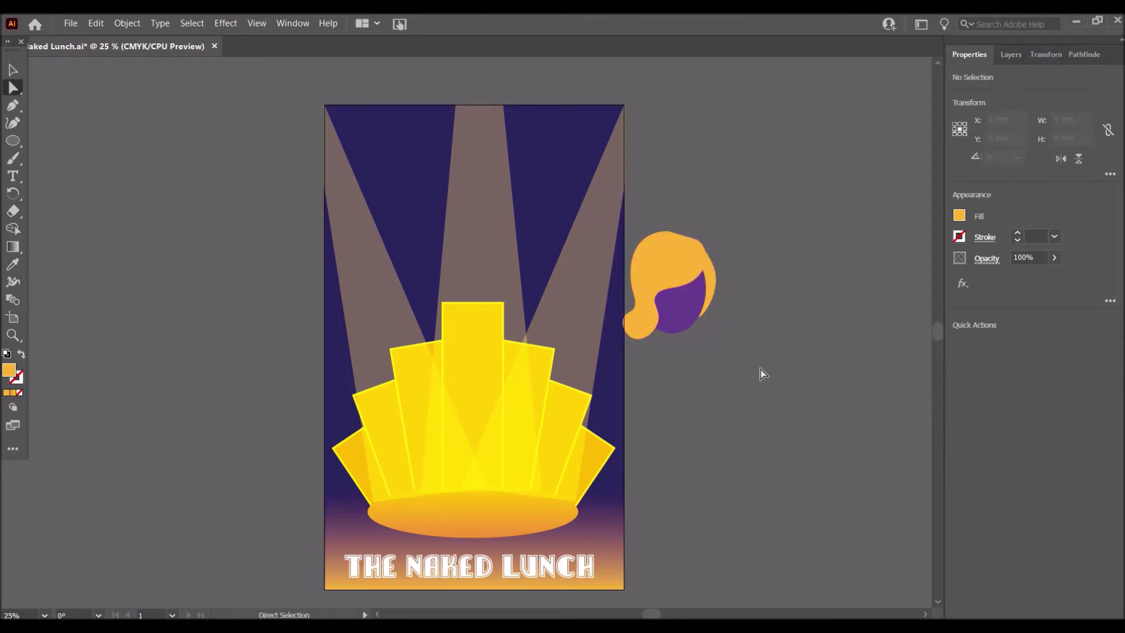
Pull the purple face's right anchor point outward and down so the face widens to meet the lock
left_click(690, 310)
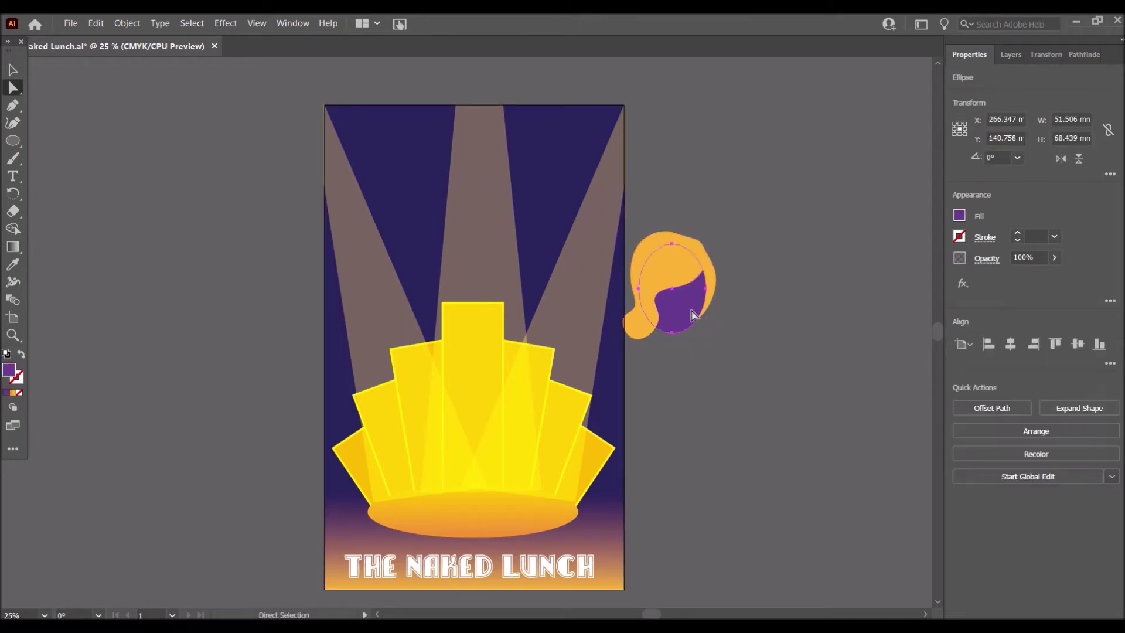
left_click(704, 290)
mouse_move(704, 289)
left_mouse_down()
mouse_move(709, 320)
mouse_move(709, 298)
mouse_move(718, 306)
left_mouse_up()
key("ctrl+z")
left_click(743, 346)
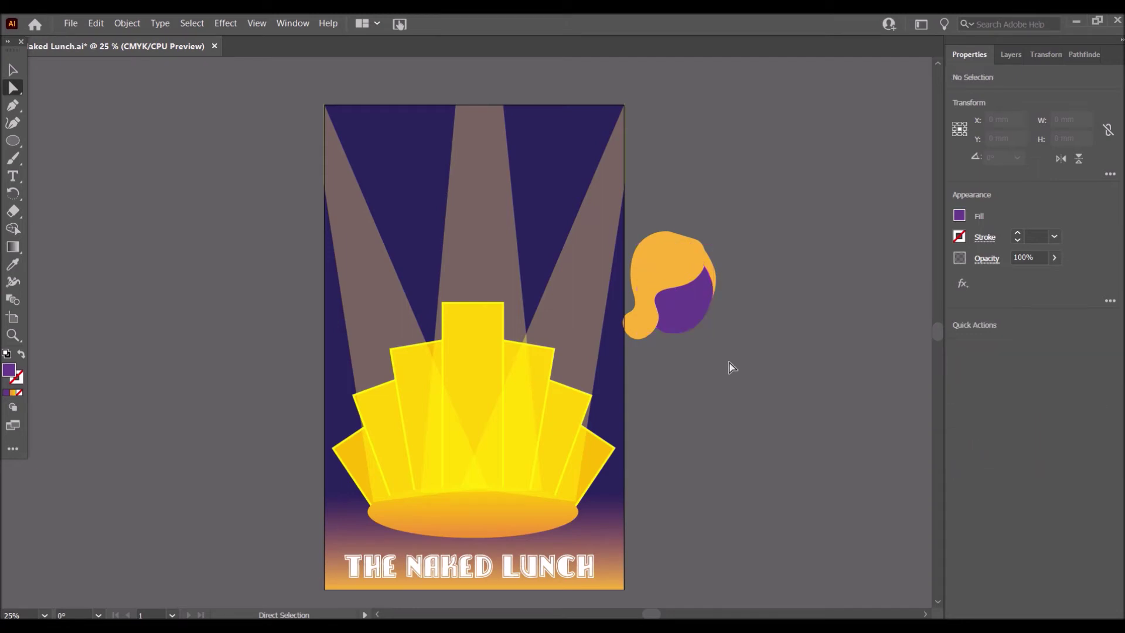
Draw a horizontal ellipse about 24.7 by 12.7 mm below the face and give it a red stroke
left_click_drag(13, 140, 76, 157)
left_click_drag(721, 364, 696, 378)
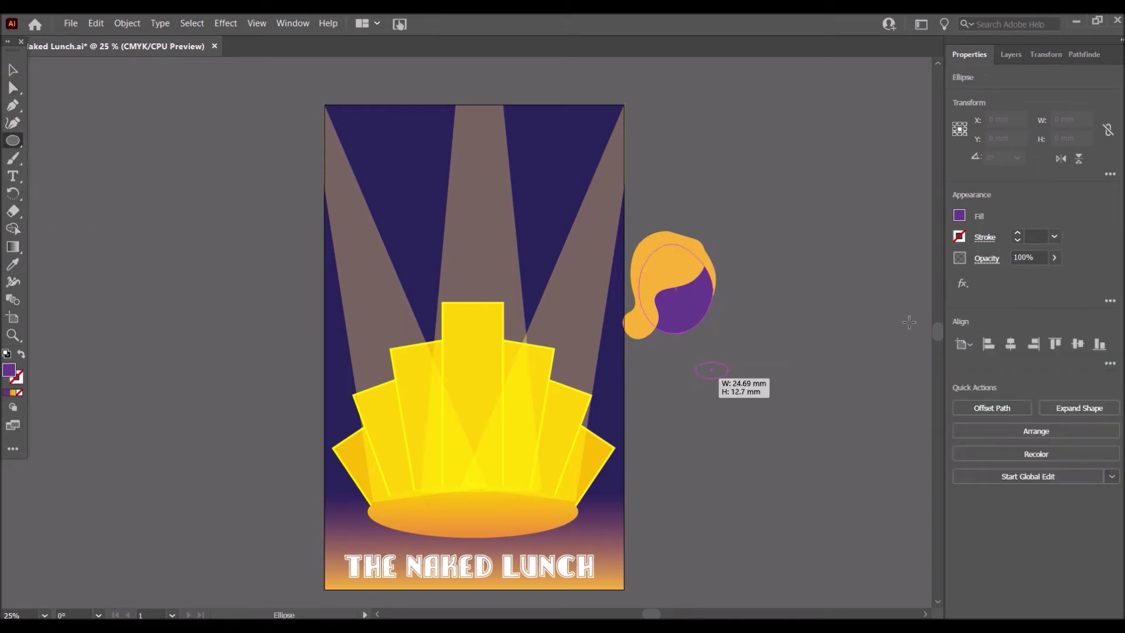
left_click(959, 237)
left_click(840, 290)
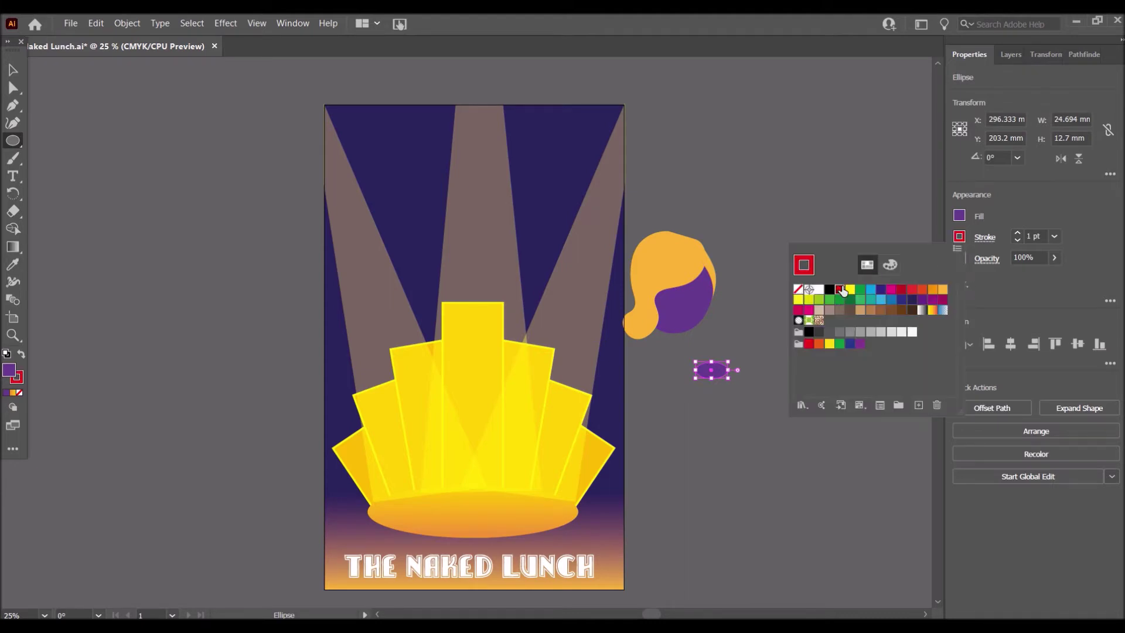
Set the small ellipse's stroke weight to 4 pt and its fill to black
left_click(1017, 233)
left_click(1017, 234)
left_click(1017, 233)
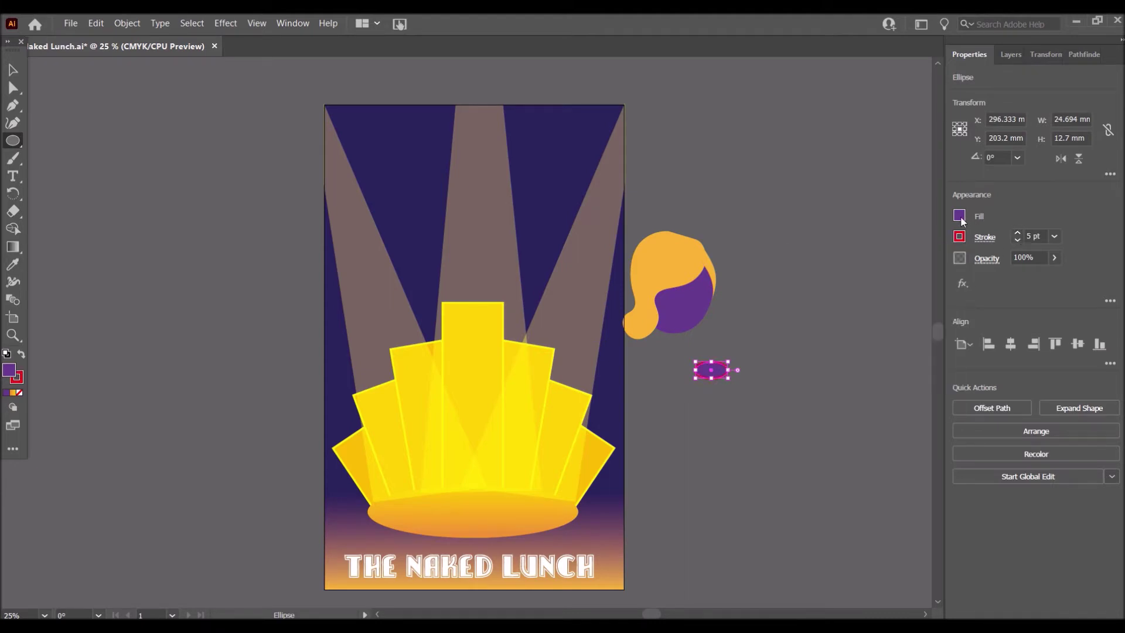
left_click(960, 218)
left_click(808, 345)
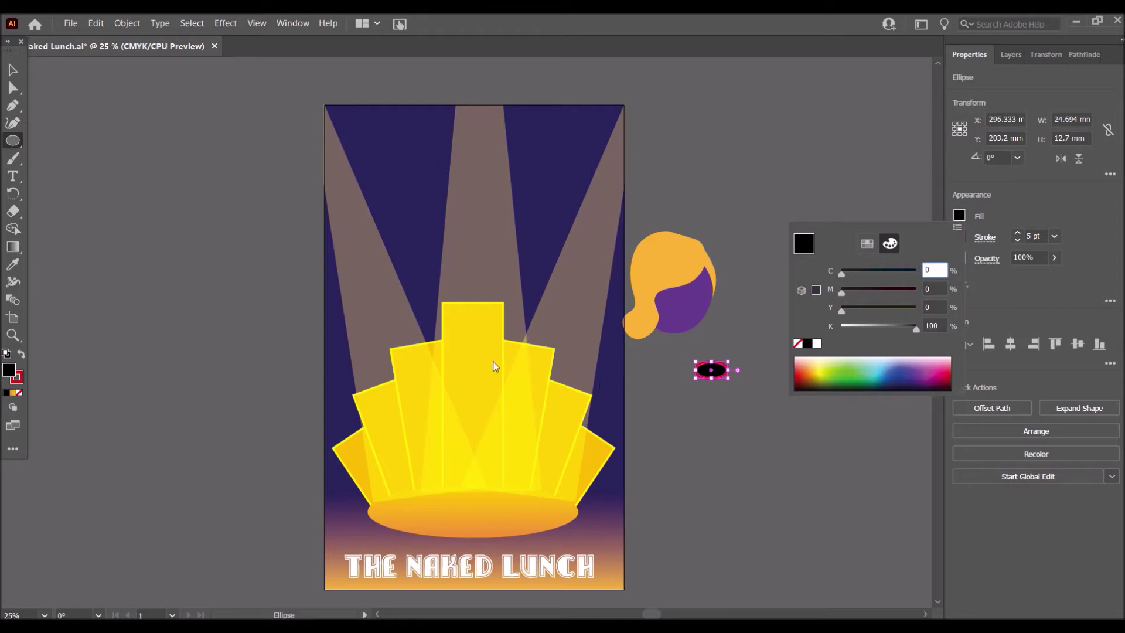
left_click(11, 73)
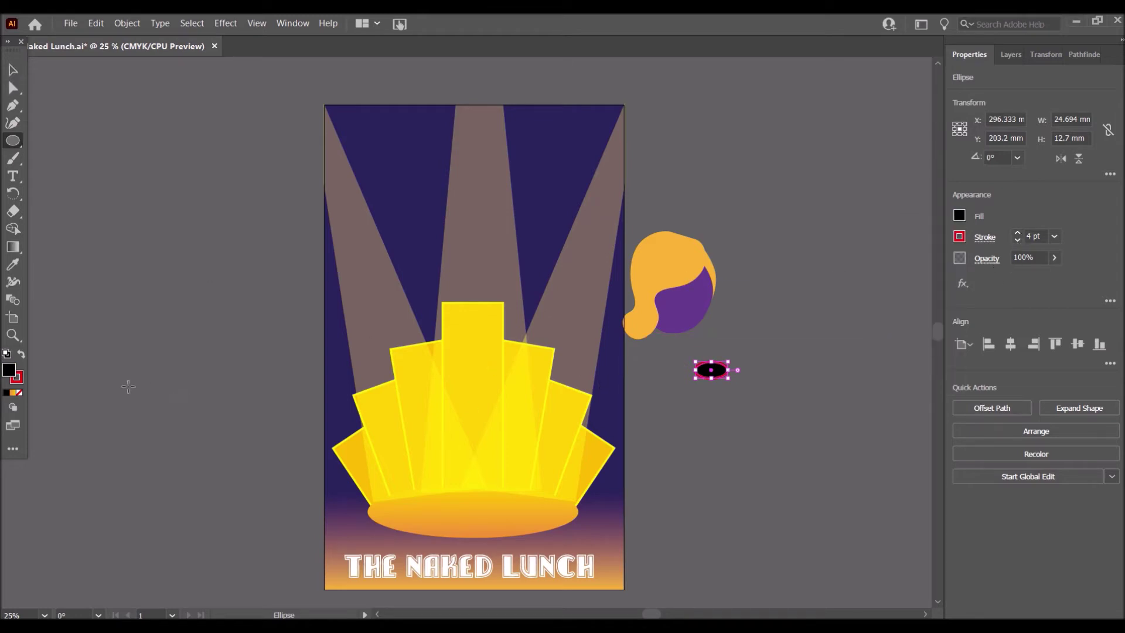
Draw a rectangle over the small ellipse's right part and cut it away with Minus Front to leave a flat-ended mouth shape
right_click(12, 146)
left_click(76, 143)
left_click_drag(731, 347, 711, 408)
key("v")
left_click_drag(818, 354, 692, 382)
left_click(750, 382)
left_click(989, 409)
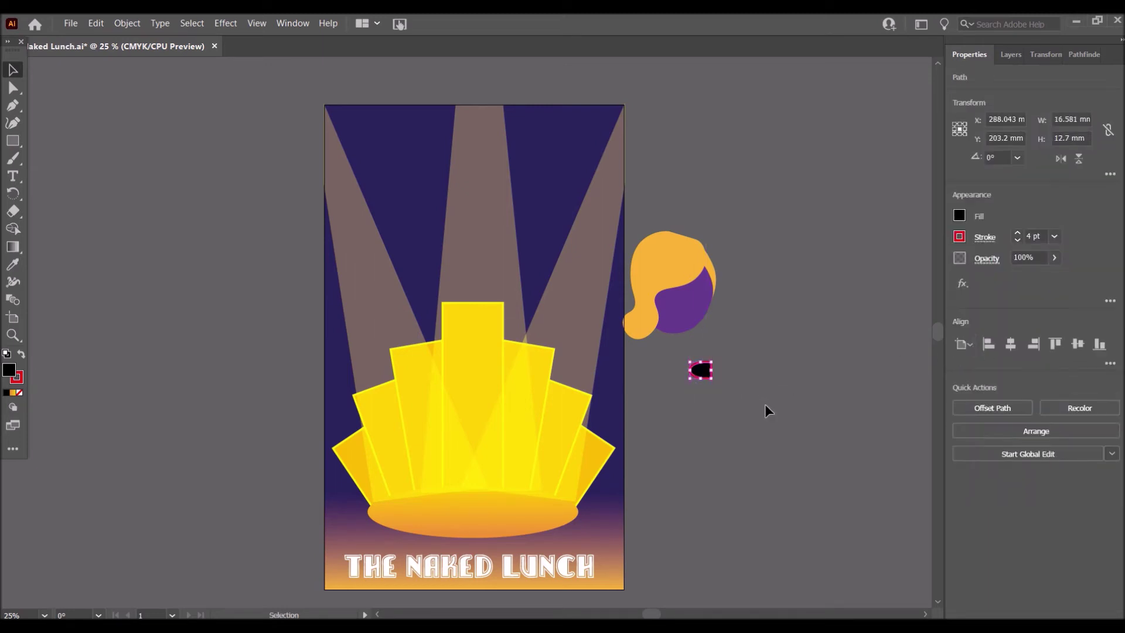
left_click(765, 403)
Move the mouth shape onto the lower right edge of the purple face
left_click_drag(701, 365, 695, 316)
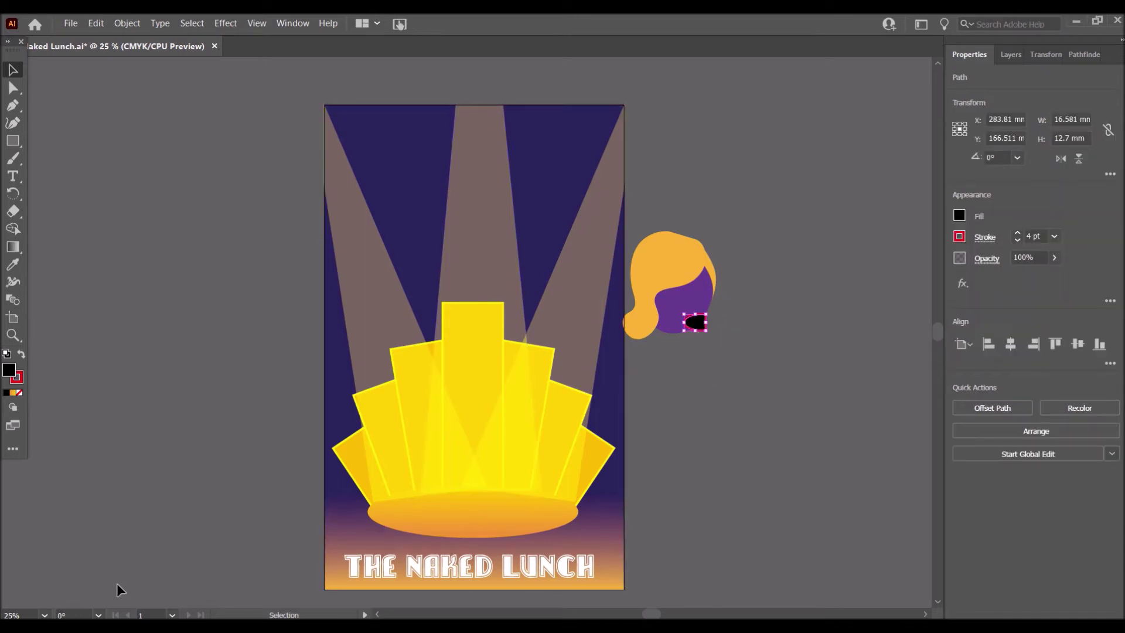
left_click(98, 615)
left_click(44, 615)
left_click(65, 417)
left_click_drag(514, 346, 522, 325)
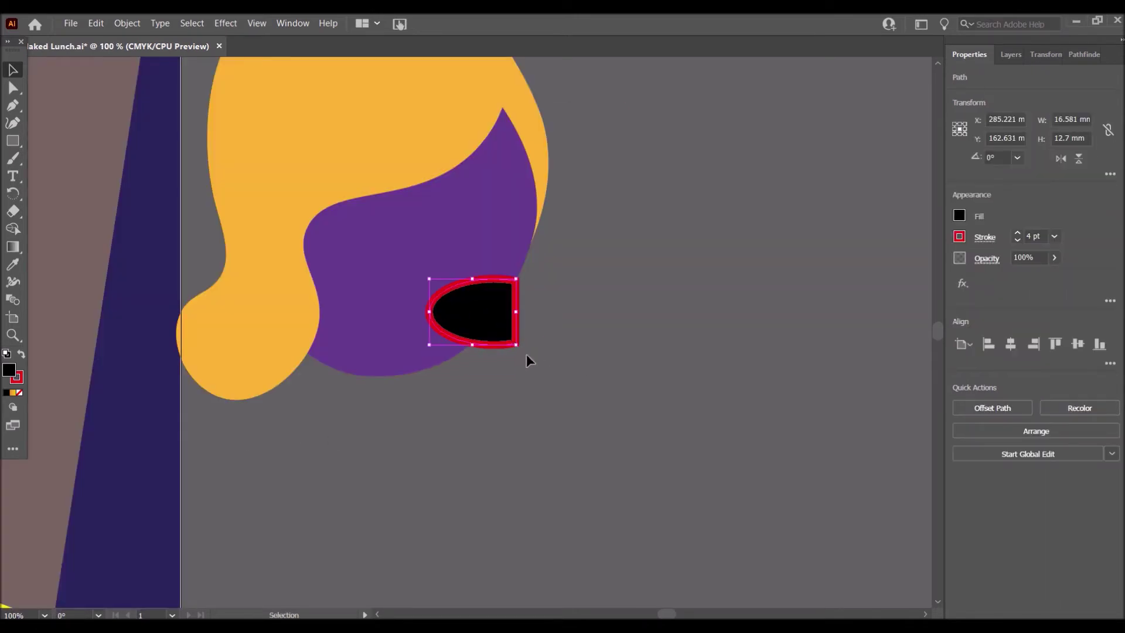
Reshape the mouth by pulling its lower-right corner inward so the right side slants
key("a")
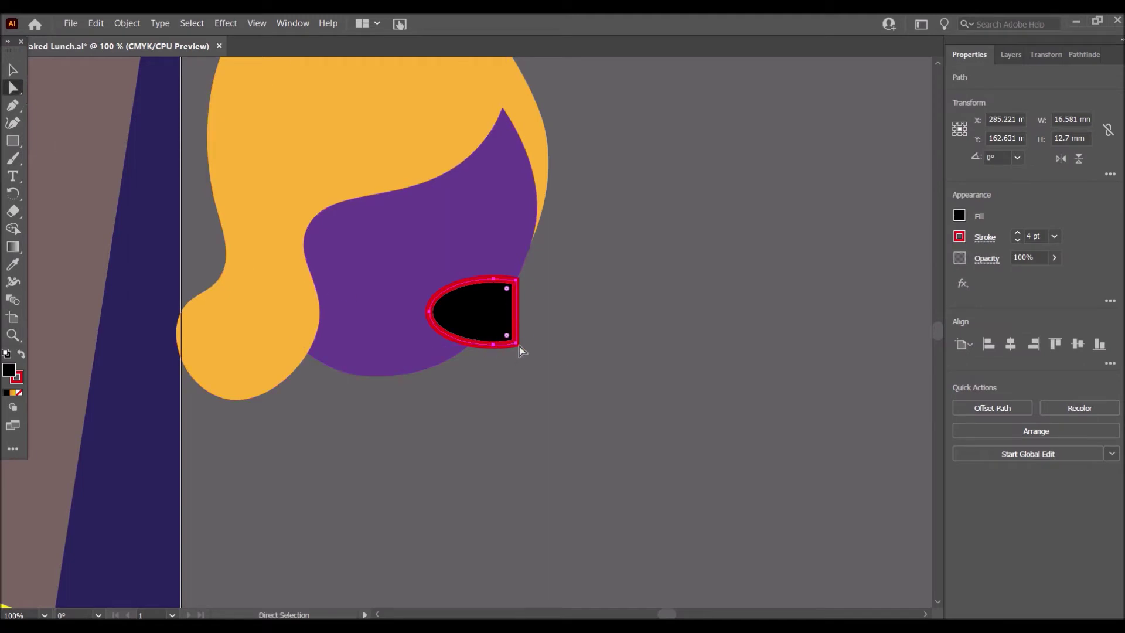
left_click_drag(517, 344, 498, 321)
key("ctrl+z")
left_click_drag(495, 279, 466, 314)
key("ctrl+z")
key("ctrl+z")
key("ctrl+z")
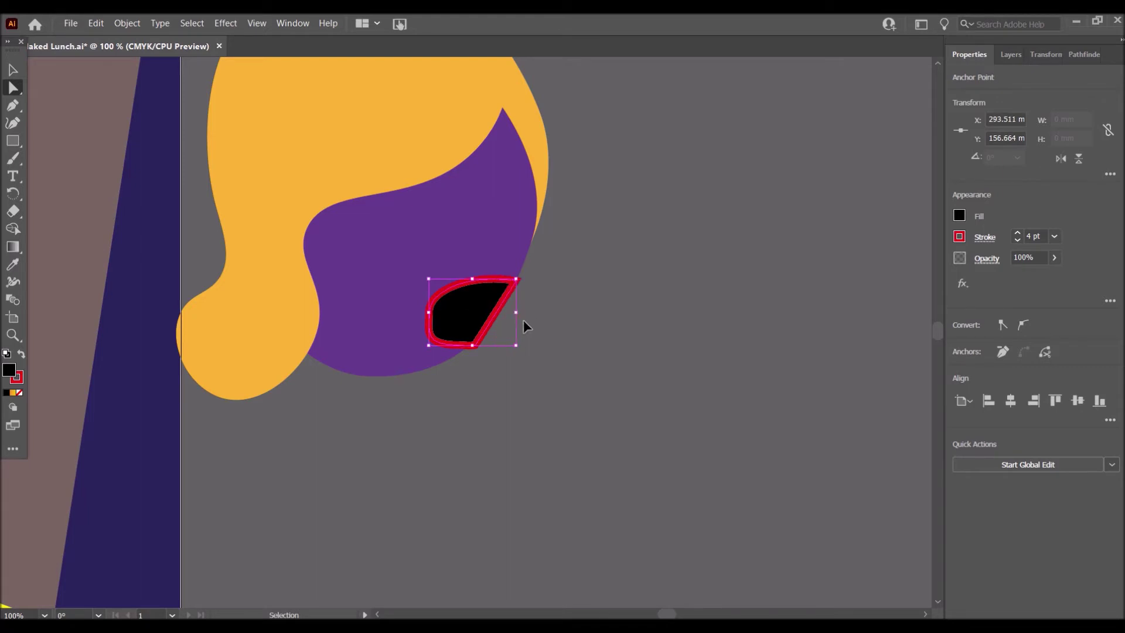
Scale the mouth down to about 12.4 by 4.7 mm and set its stroke weight to 2 pt
left_click(16, 74)
mouse_move(520, 280)
left_mouse_down()
mouse_move(502, 320)
mouse_move(482, 318)
left_mouse_up()
left_click(522, 355)
left_click(1017, 240)
left_click(1017, 240)
left_click(720, 305)
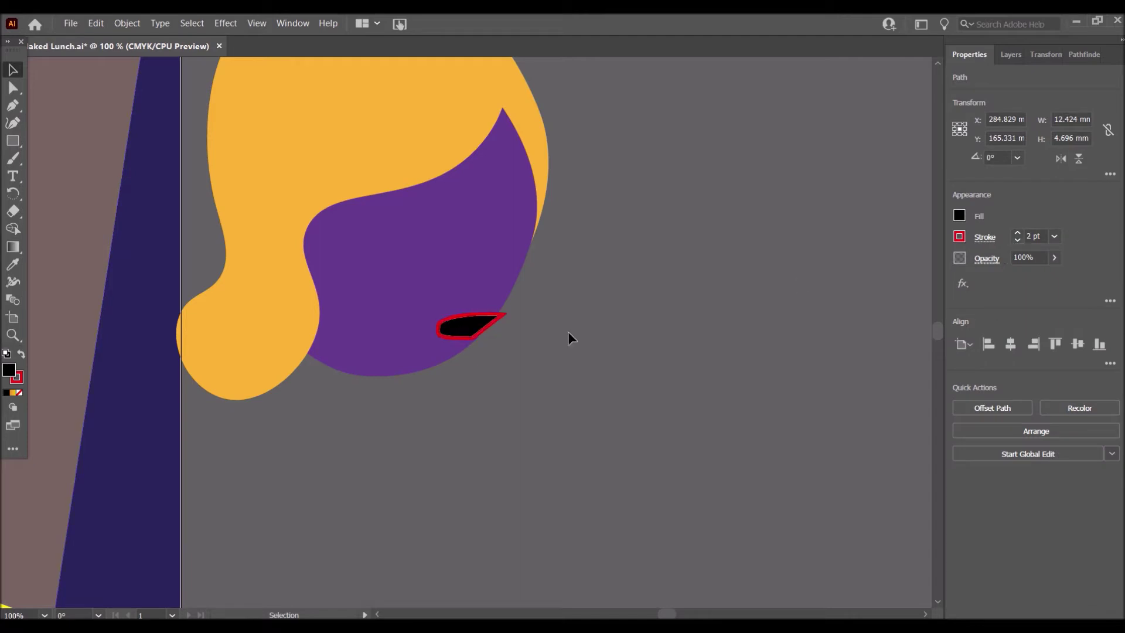
left_click(719, 305)
Shift the mouth and adjust its right corner points to follow the face's edge
left_click(467, 329)
key("a")
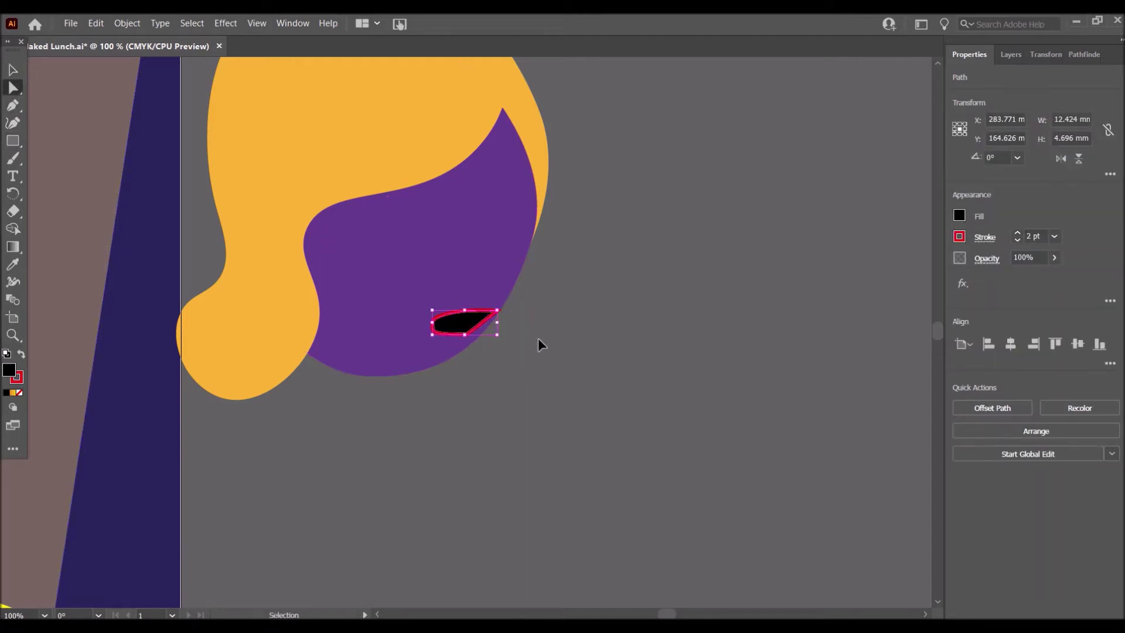
left_click(503, 315)
left_click_drag(502, 314, 475, 340)
left_click(554, 323)
left_click(517, 347)
left_click(476, 340)
left_click(518, 346, "ctrl")
left_click(473, 329)
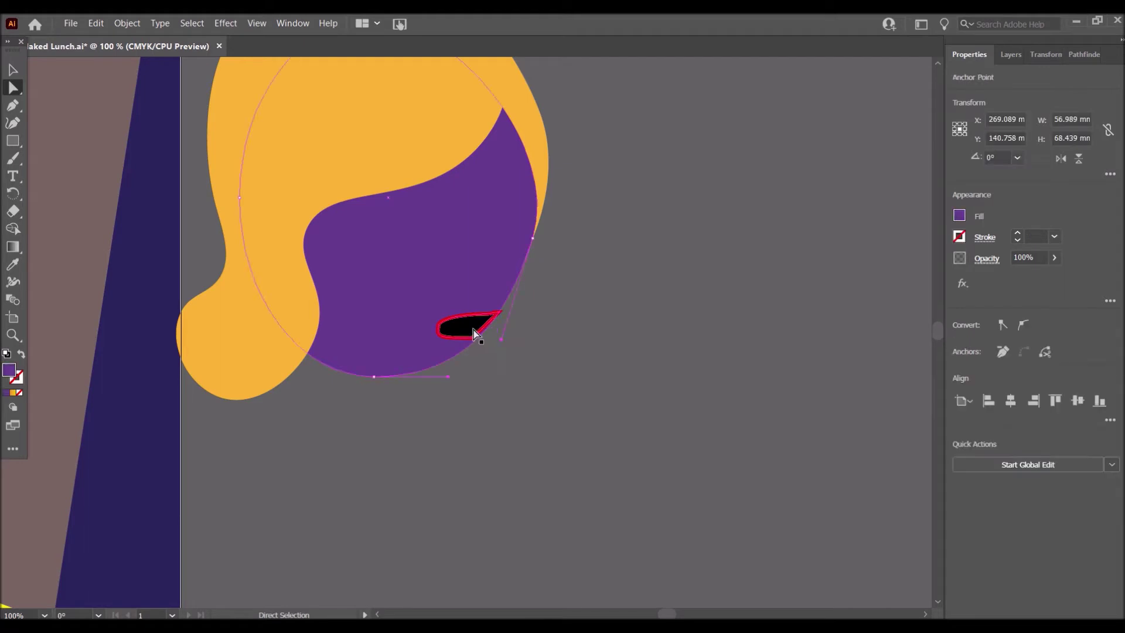
Nudge the mouth toward the face's right edge and pull its pointed upper corner to about X 289.98 mm, Y 162.63 mm
left_click(43, 615)
left_click(91, 402)
left_click(603, 407)
left_click(438, 341)
left_click_drag(509, 316, 492, 314)
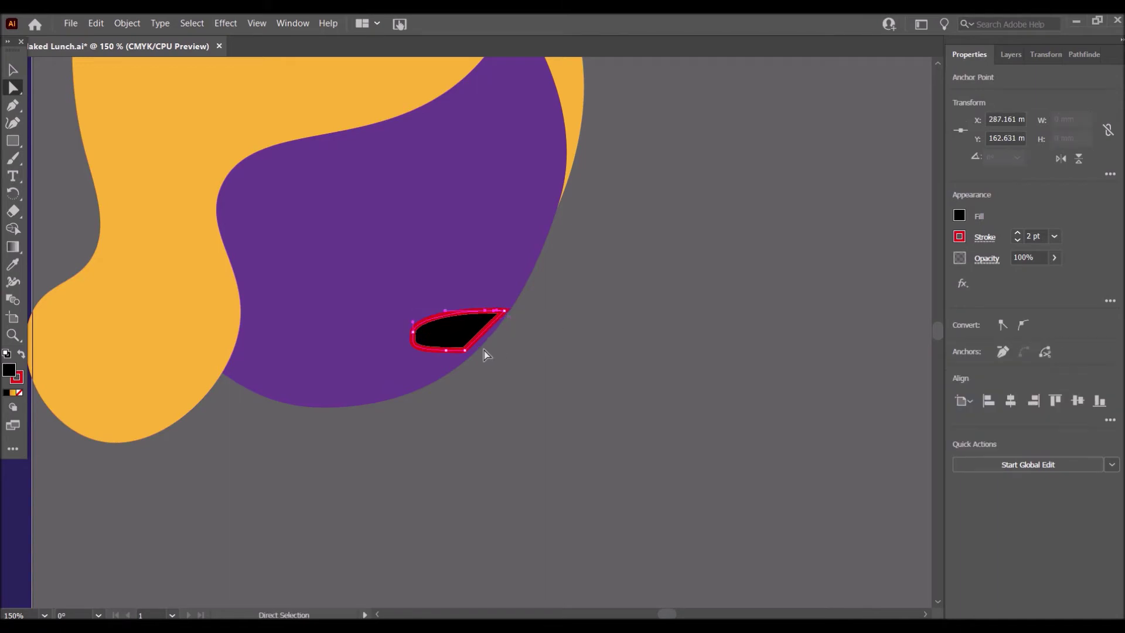
left_click(593, 381)
left_click(459, 346)
key("Right")
key("Right")
key("Right")
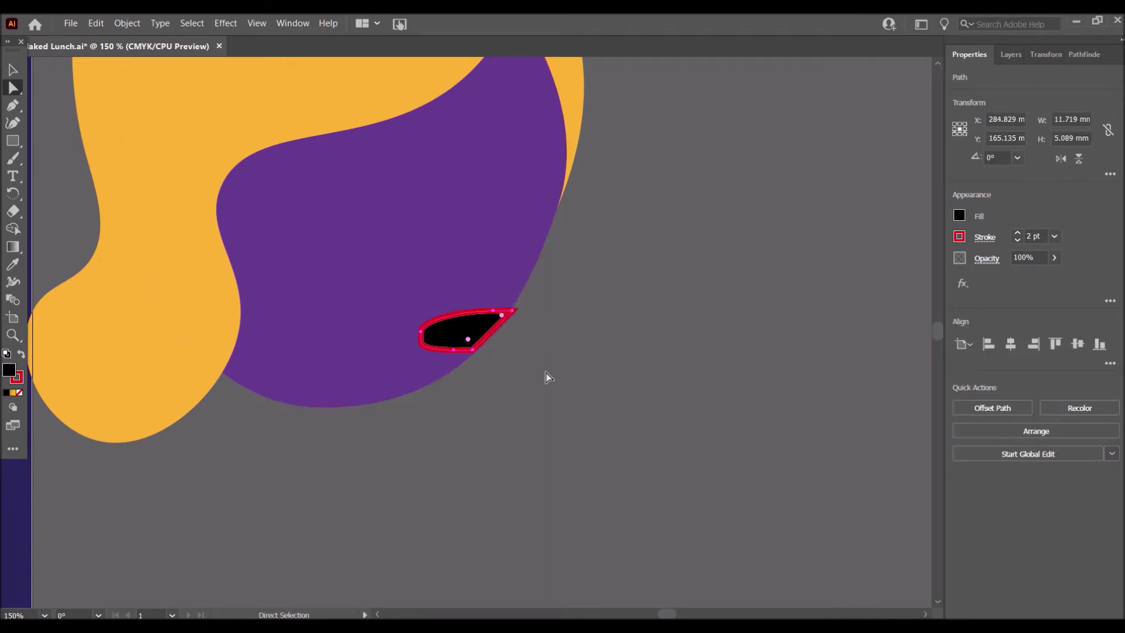
left_click_drag(512, 312, 507, 312)
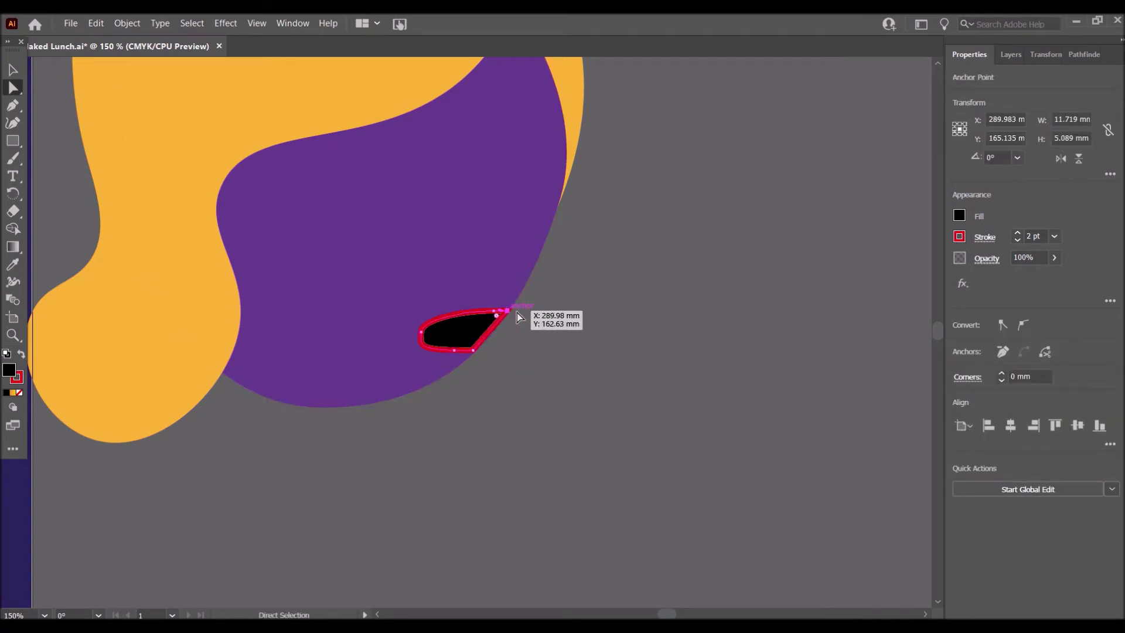
left_click(542, 346)
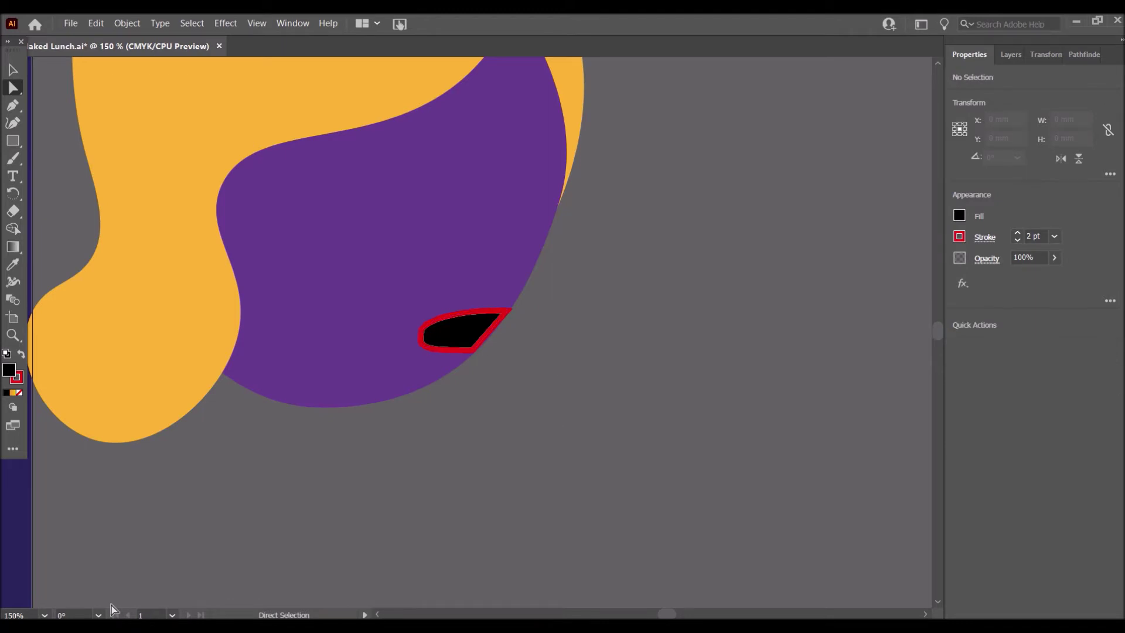
Move the whole head up and further away from the artboard's right side
left_click(44, 614)
left_click(59, 452)
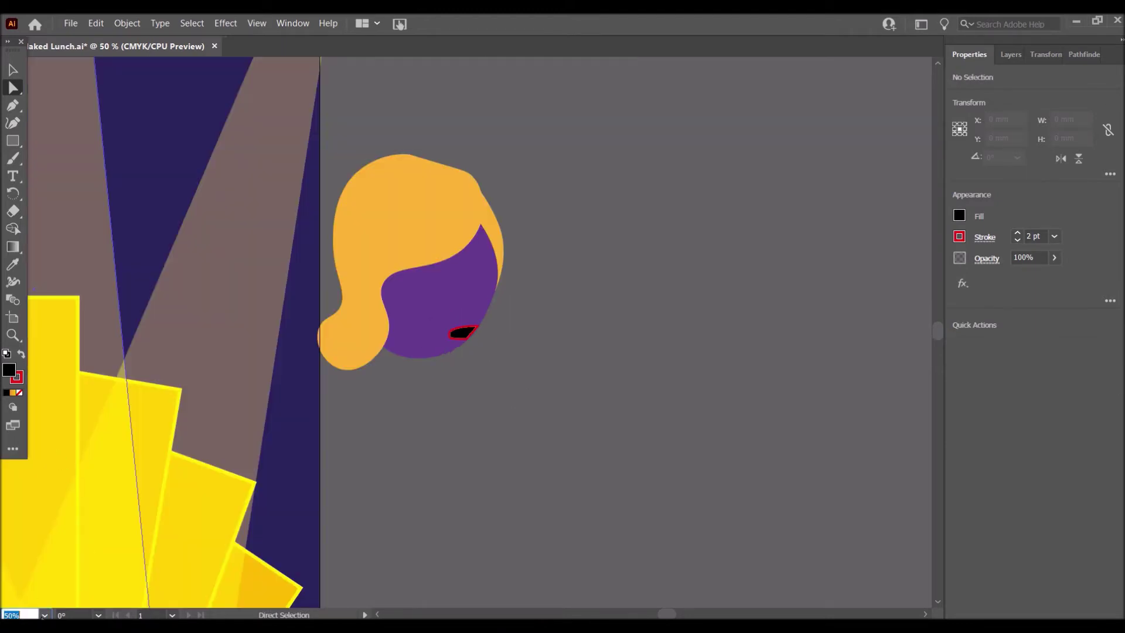
left_click(44, 614)
left_click(84, 480)
left_click_drag(451, 314, 616, 168)
key("ctrl+z")
key("v")
left_click(503, 264)
Draw a purple ellipse about 85 by 67 mm below the head and a wide purple rectangle covering its lower half
left_click_drag(13, 141, 88, 156)
left_click_drag(515, 245, 627, 330)
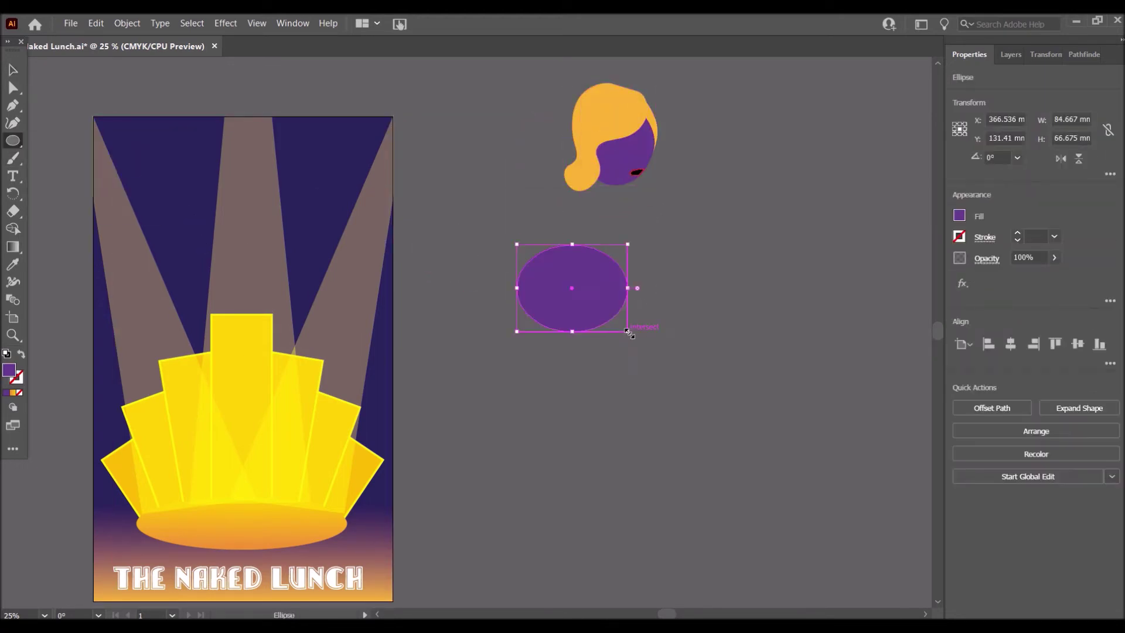
left_click_drag(13, 141, 88, 140)
left_click_drag(478, 293, 674, 342)
left_click_drag(577, 294, 577, 288)
Subtract the rectangle from the ellipse to leave a half-dome, and place it under the head as the shoulders
left_click(13, 70)
left_click(529, 393)
left_click_drag(529, 393, 752, 302)
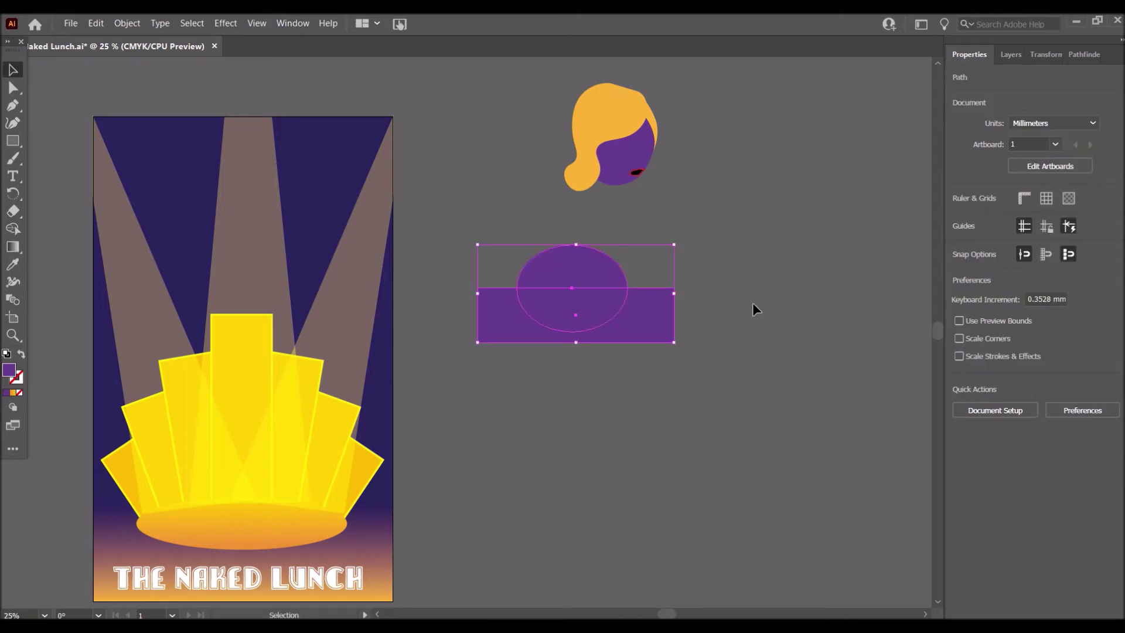
left_click(995, 407)
left_click(557, 354)
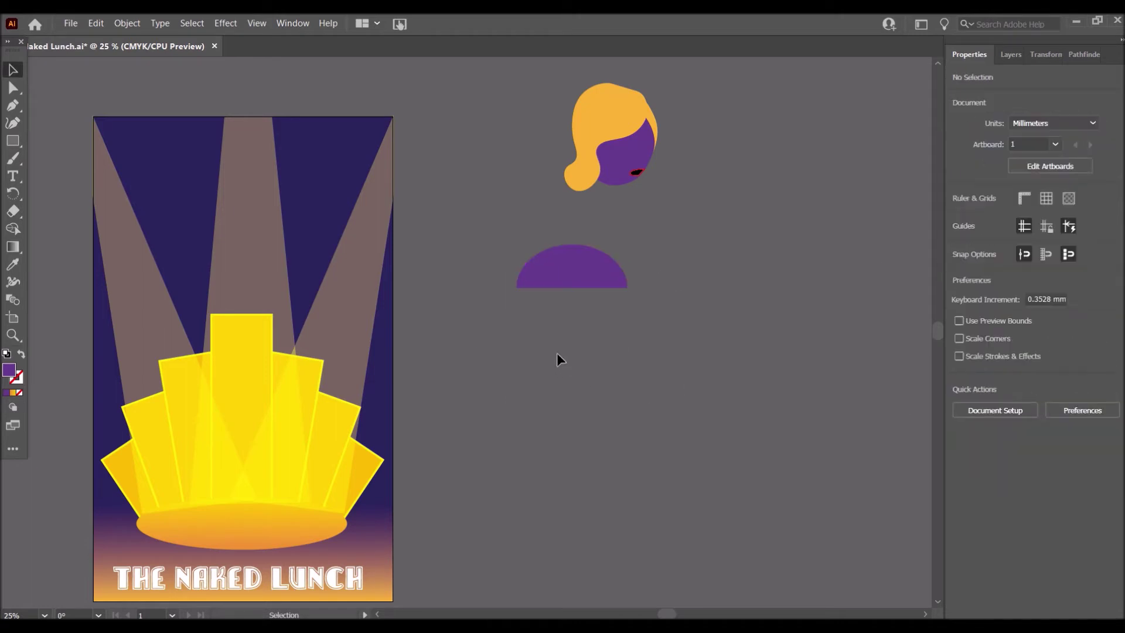
left_click_drag(568, 269, 615, 228)
left_click(645, 322)
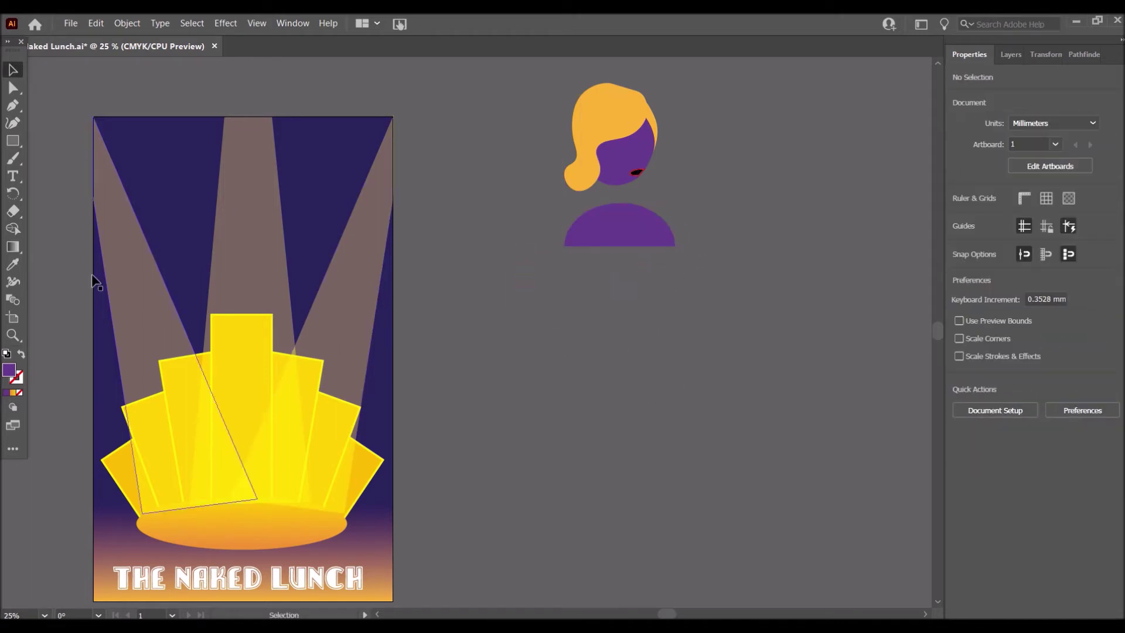
Draw a vertical purple rectangle about 26 by 113 mm below the shoulders and widen its top corners into a taper
left_click_drag(9, 144, 41, 141)
left_click_drag(580, 314, 540, 462)
left_click_drag(538, 388, 545, 388)
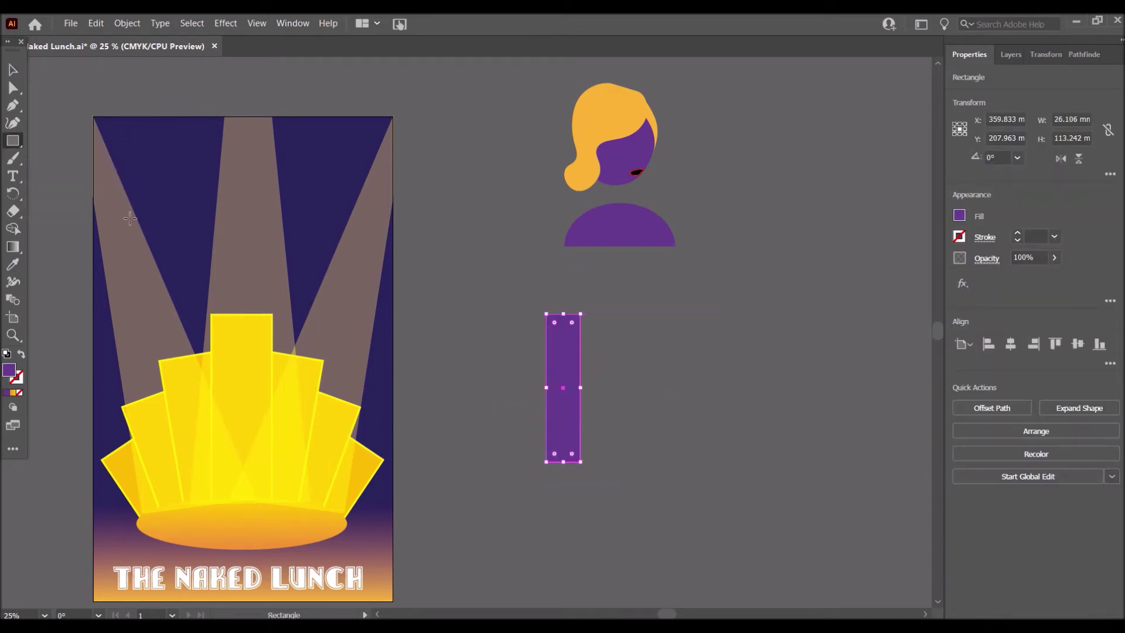
left_click(13, 88)
left_click_drag(547, 315, 586, 314)
left_click(622, 317)
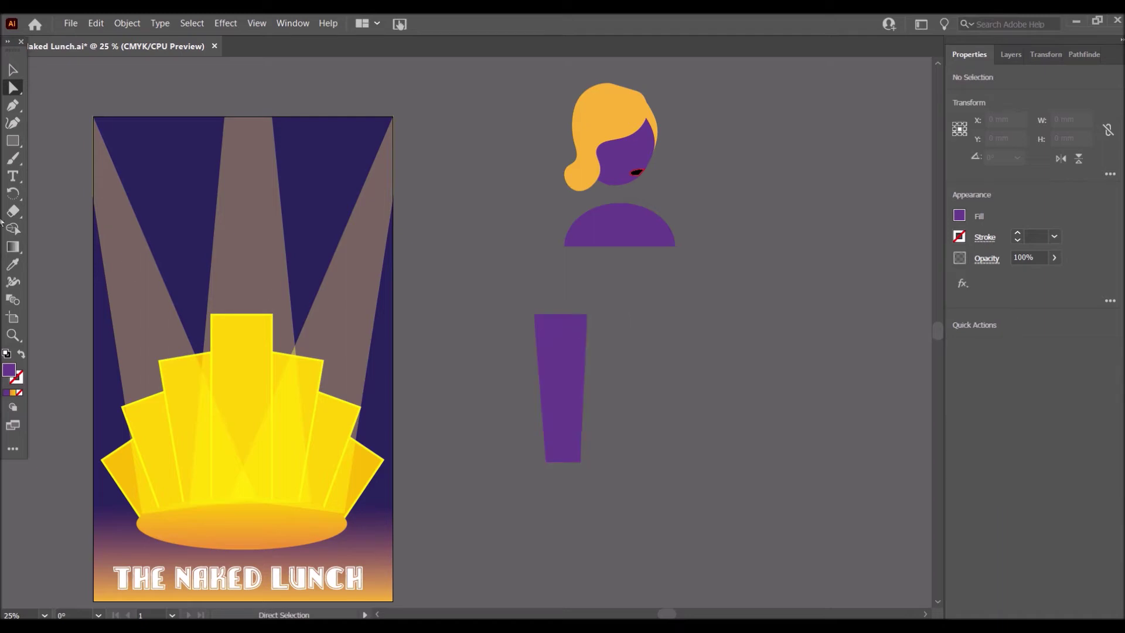
Narrow the tapered shape, rotate it to about 299.4°, and join it to the left shoulder as the upper arm
left_click(561, 358)
left_click_drag(535, 388, 560, 388)
left_click_drag(593, 316, 557, 253)
left_click(744, 285)
left_click(681, 315)
left_click(471, 294)
left_click_drag(465, 296, 486, 285)
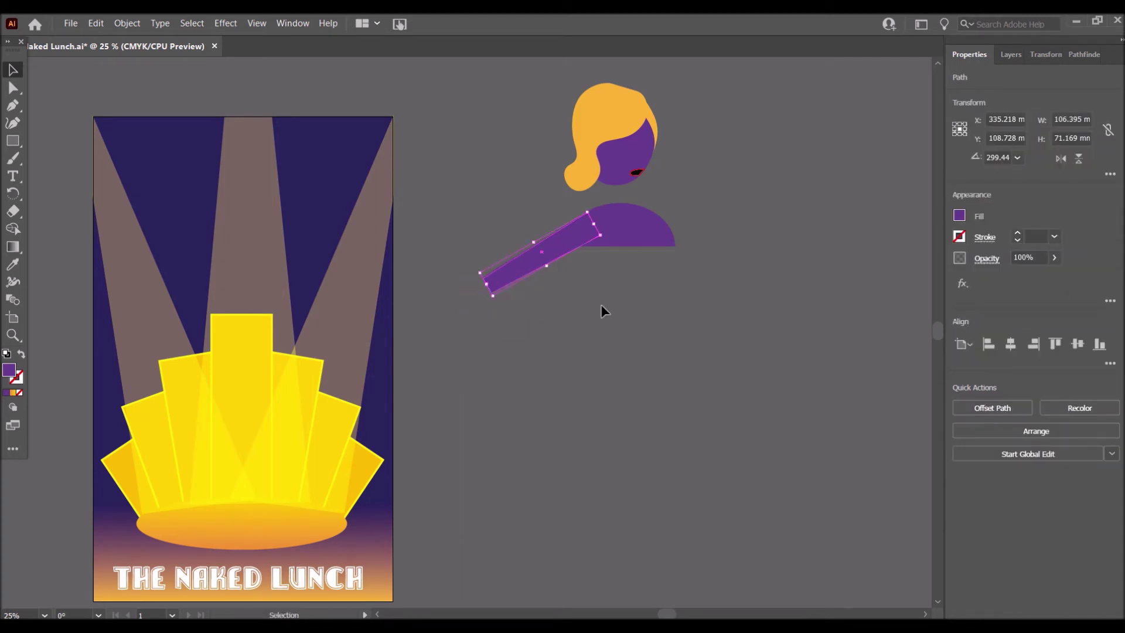
left_click(599, 304)
Duplicate the upper arm, scale the copy down, and rotate it more steeply downward from the elbow as the forearm
left_click(549, 257)
left_click_drag(507, 274, 426, 356, "alt")
left_click_drag(481, 330, 486, 273)
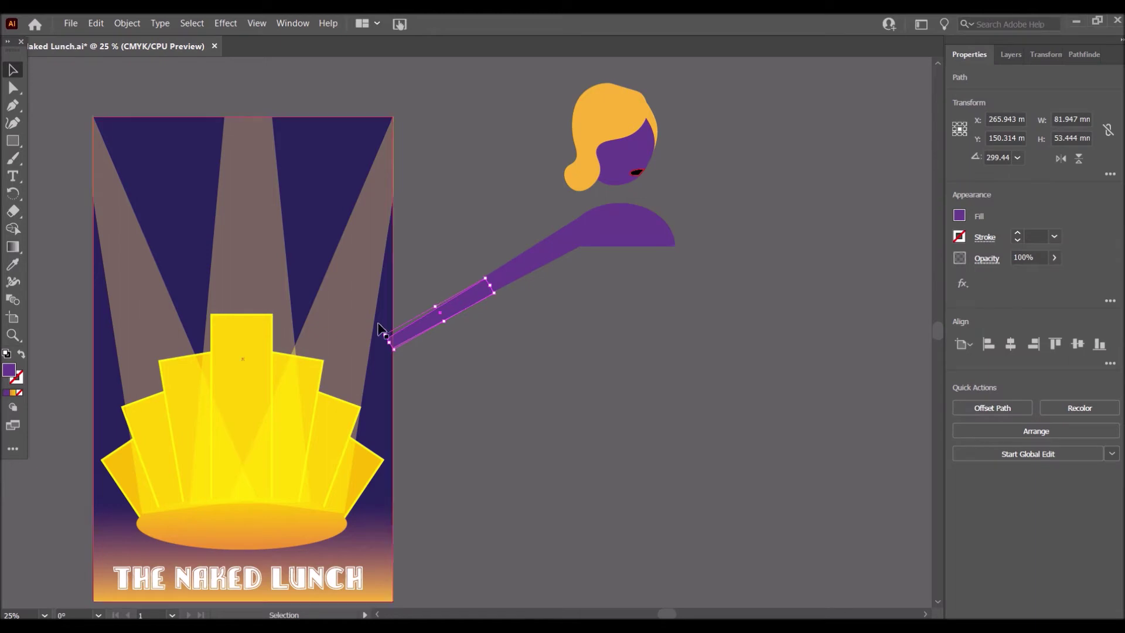
left_click_drag(382, 330, 410, 346)
left_click_drag(470, 256, 471, 300)
left_click(566, 329)
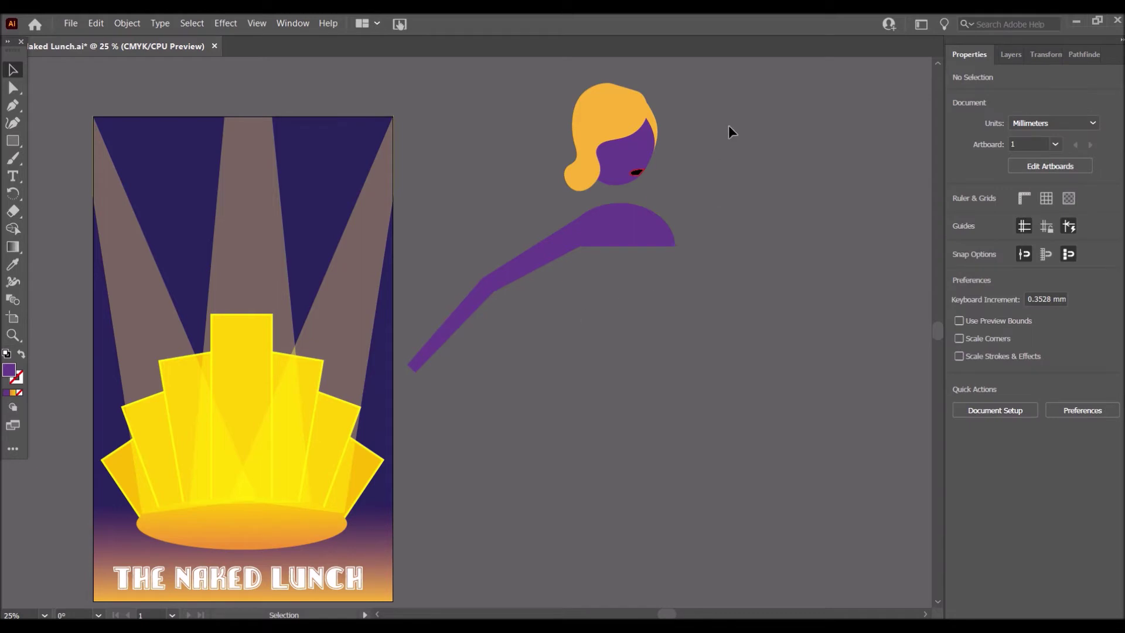
Move the head, shoulders and arm together to the right, to about X 463 mm, Y 83 mm
left_click_drag(723, 101, 435, 342)
left_click_drag(648, 244, 787, 237)
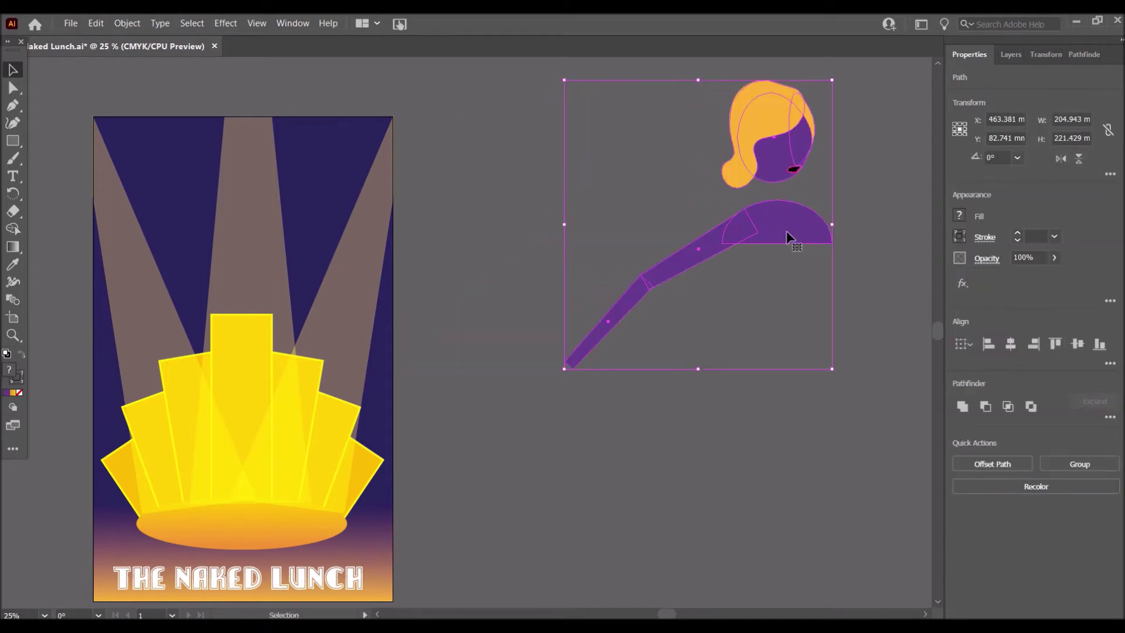
Draw a purple square about 13 mm wide just past the forearm's end and rotate it to about 317.31° as the wrist
left_click(478, 391)
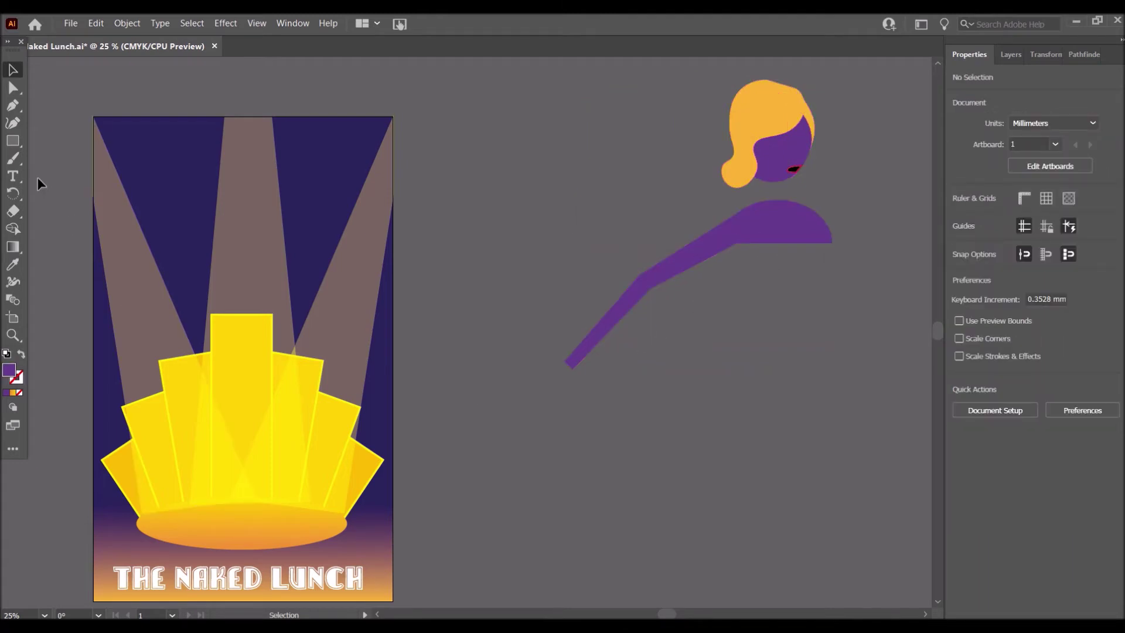
left_click(44, 615)
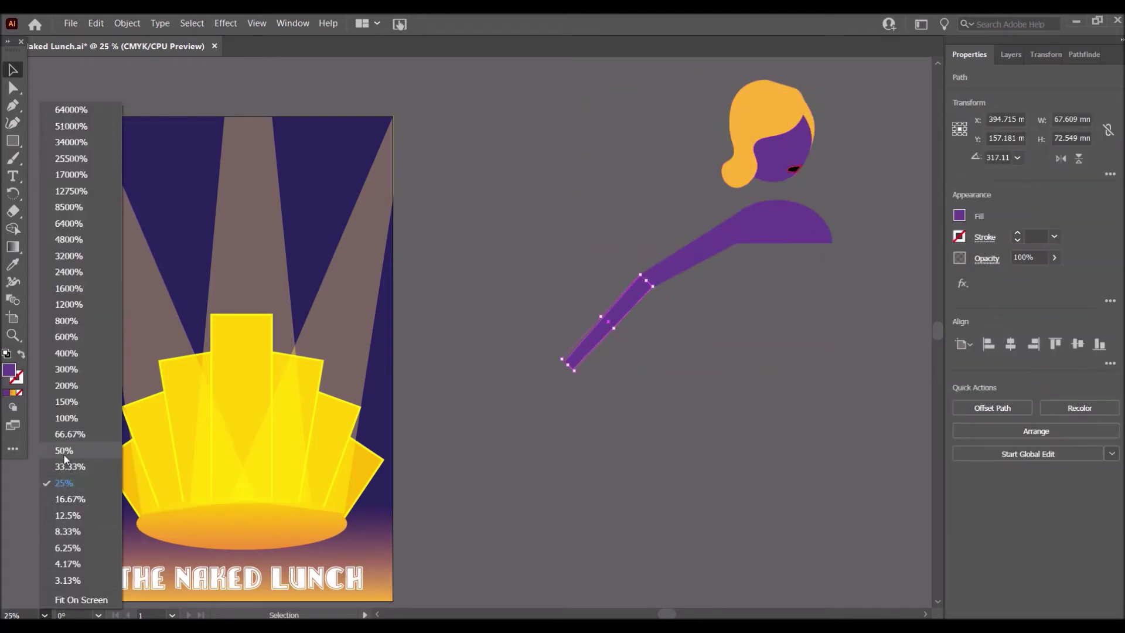
left_click(88, 413)
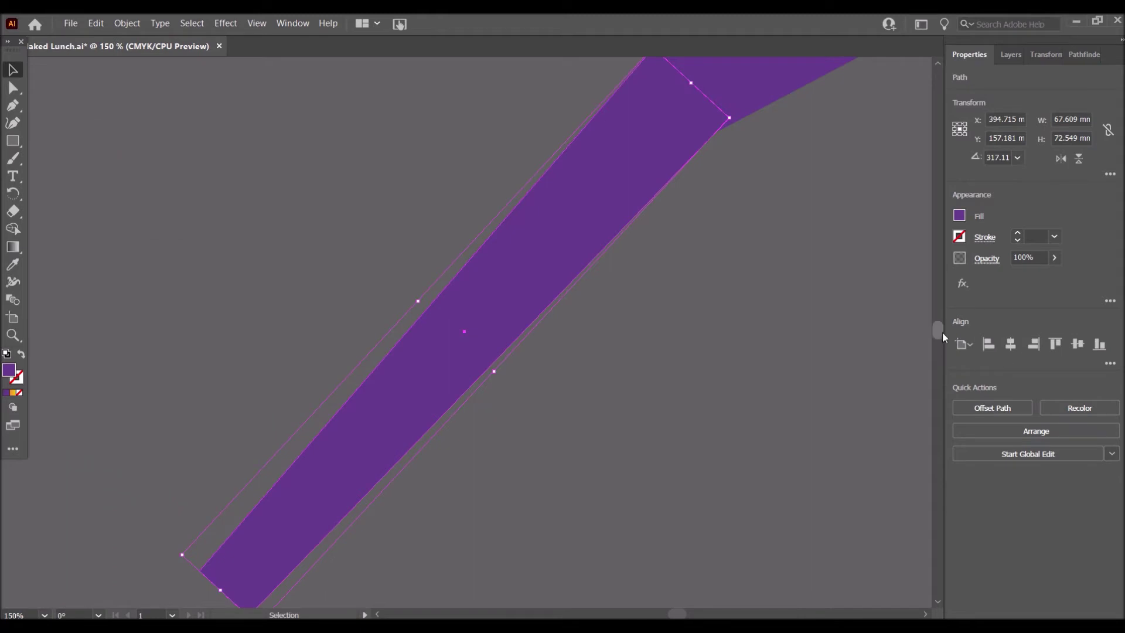
scroll(938, 342, "down", 5)
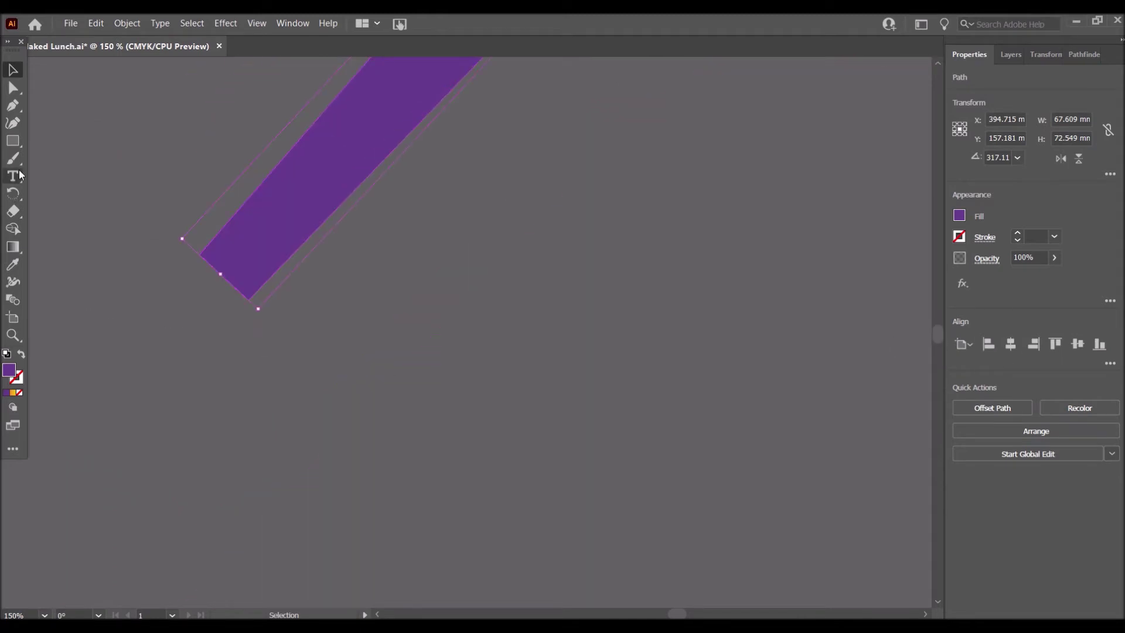
left_click(13, 141)
left_click_drag(139, 288, 207, 362)
left_click_drag(212, 284, 229, 322)
left_click(14, 76)
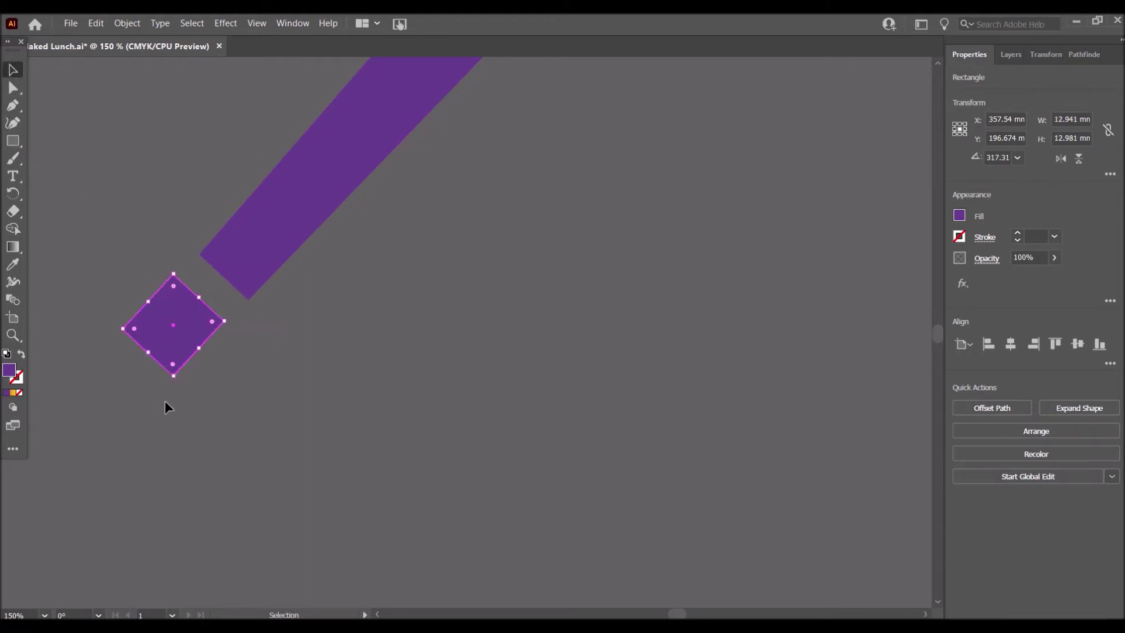
left_click_drag(184, 351, 191, 347)
left_click(339, 409)
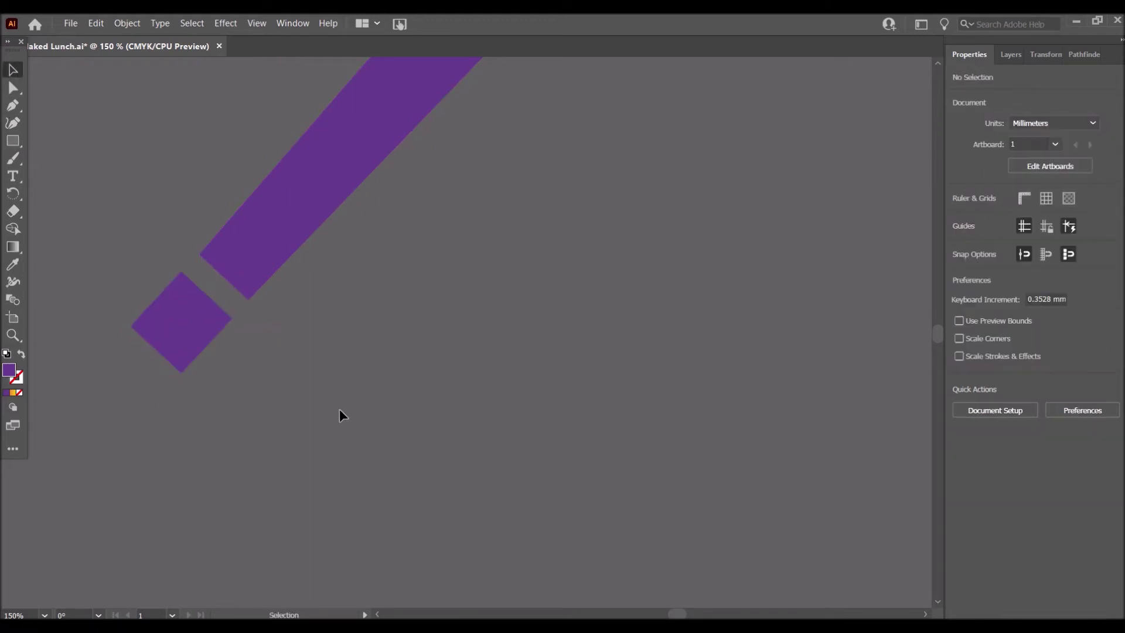
Start the hand outline beside the wrist with the Curvature tool, shaping the outermost curved finger about 11.5 mm wide
left_click(14, 123)
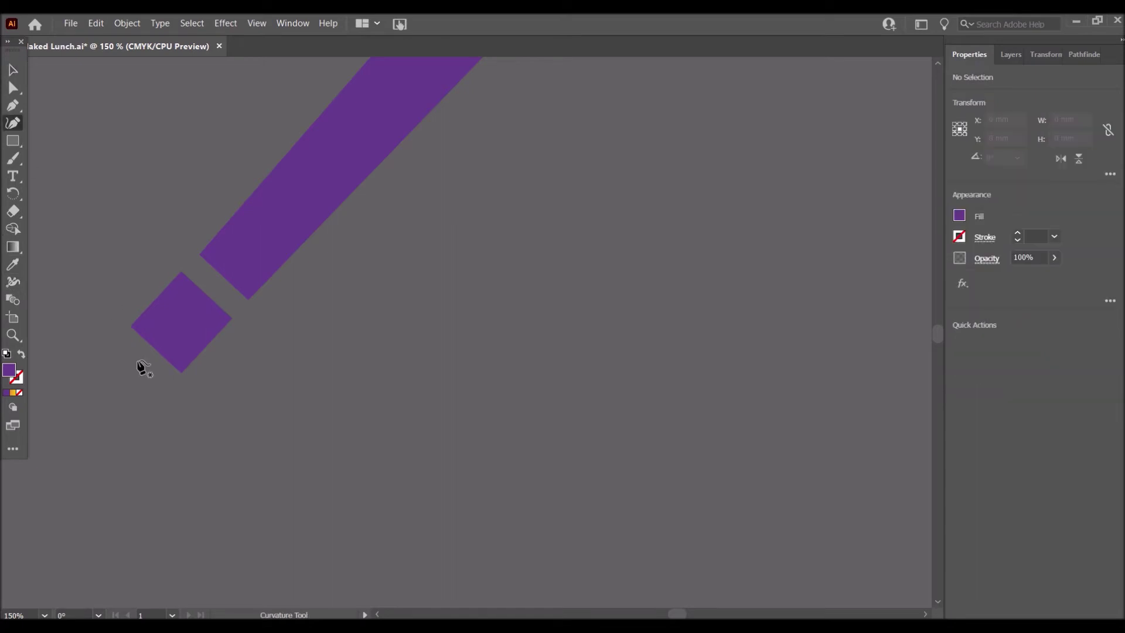
left_click(98, 342)
left_click(66, 346)
left_click_drag(681, 612, 674, 613)
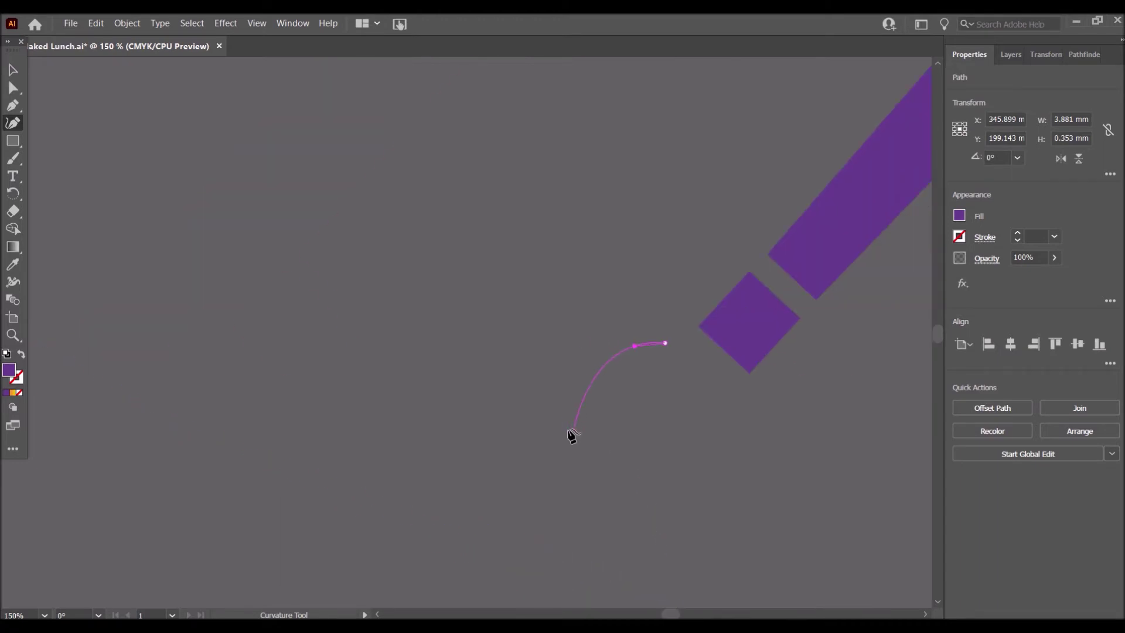
left_click(576, 396)
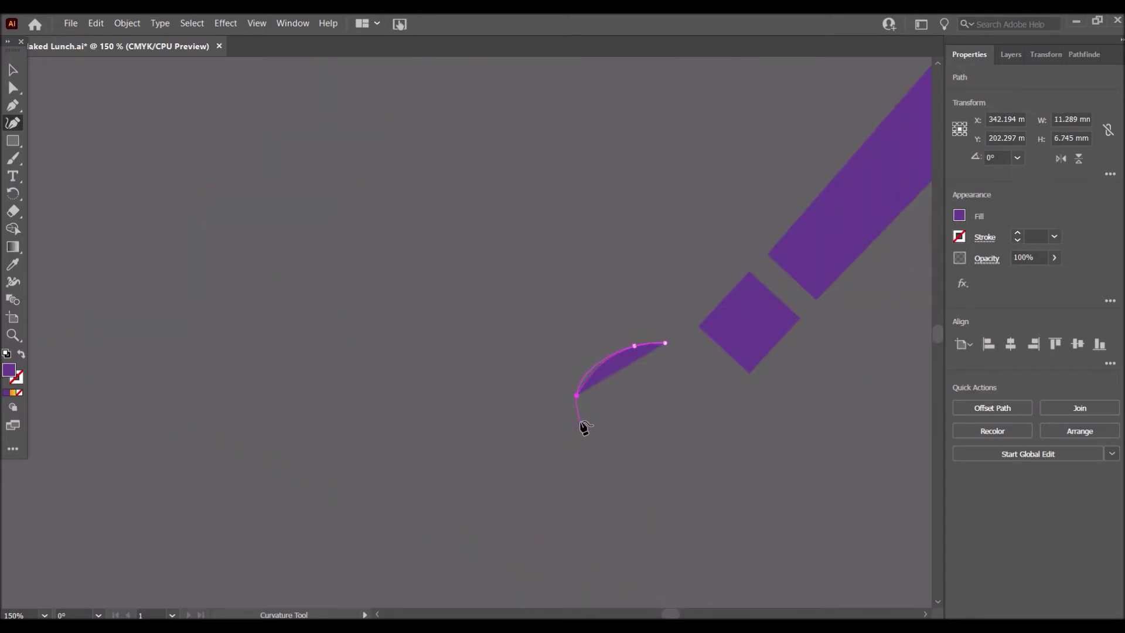
left_click(582, 420)
left_click(652, 375)
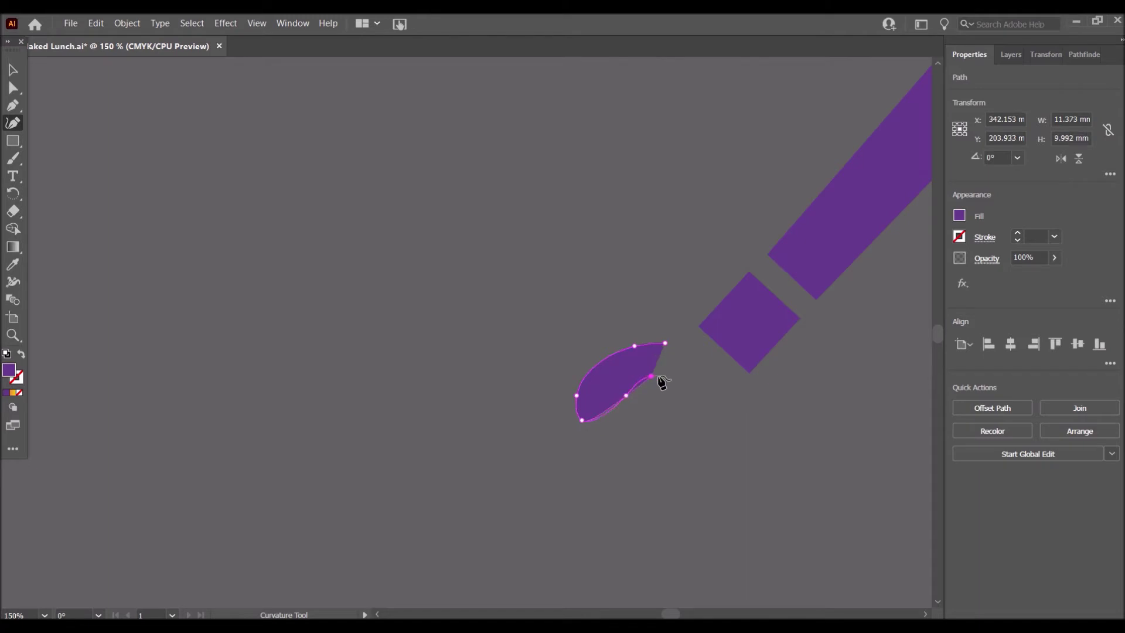
left_click(620, 385)
left_click_drag(582, 420, 622, 381)
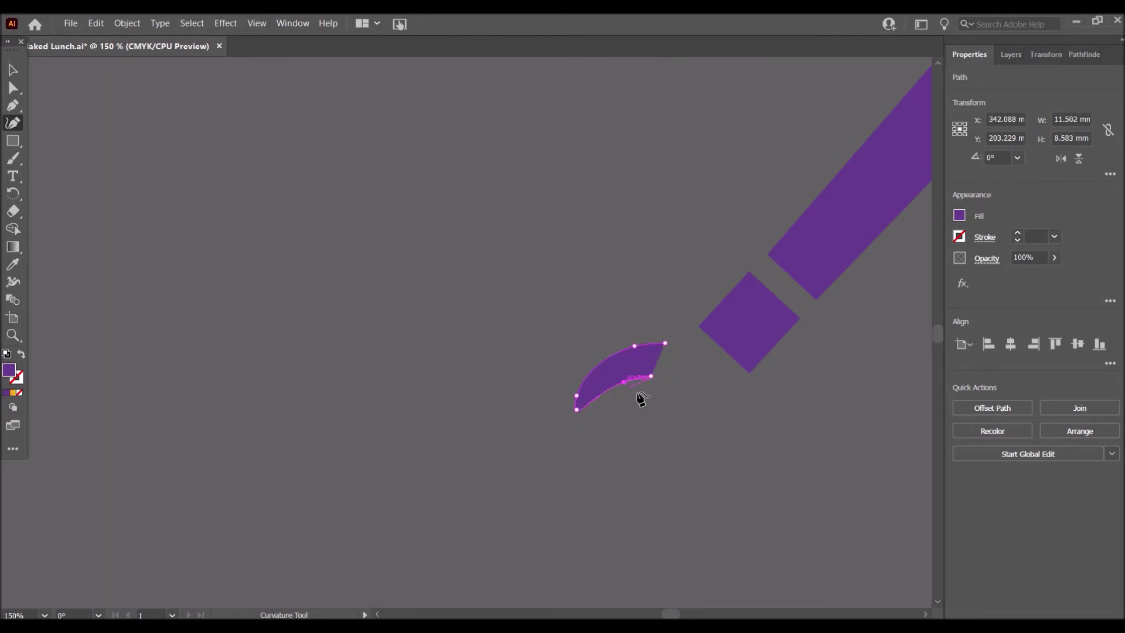
Extend the hand outline with a second finger below the first and begin the third finger's tip
left_click(598, 410)
left_click(588, 431)
left_click(654, 415)
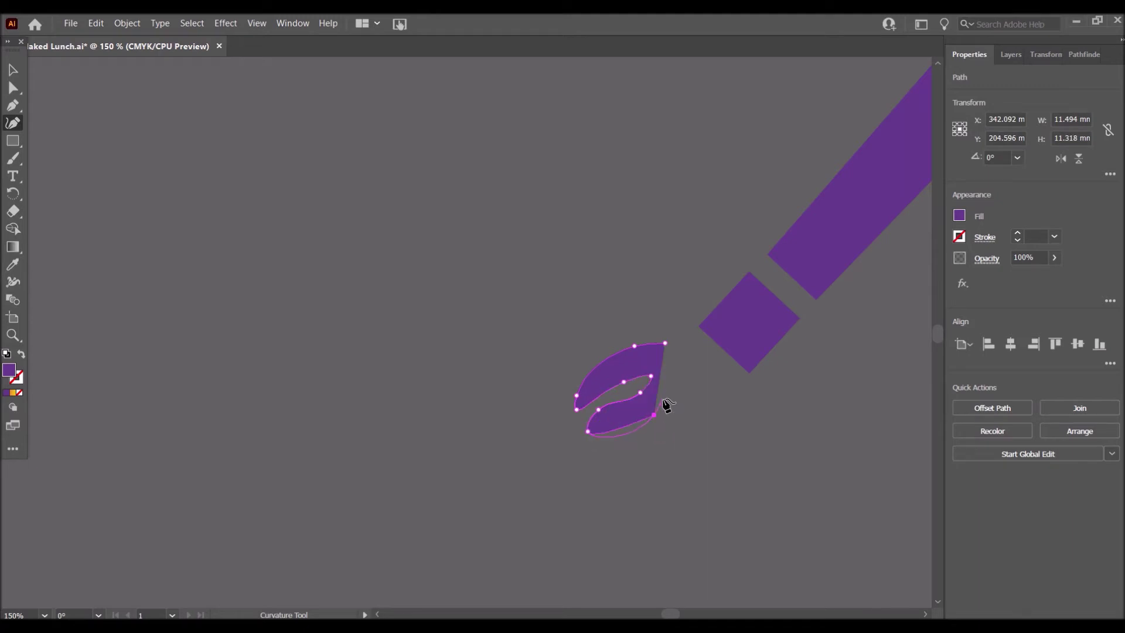
left_click(607, 416)
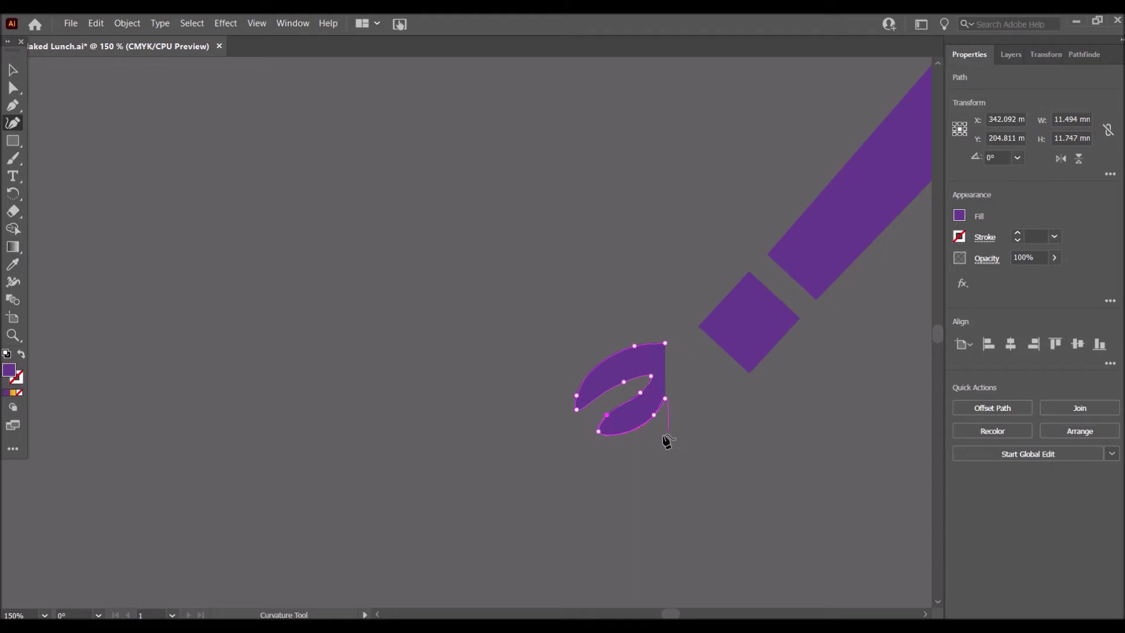
left_click(676, 434)
left_click(635, 451)
left_click(628, 472)
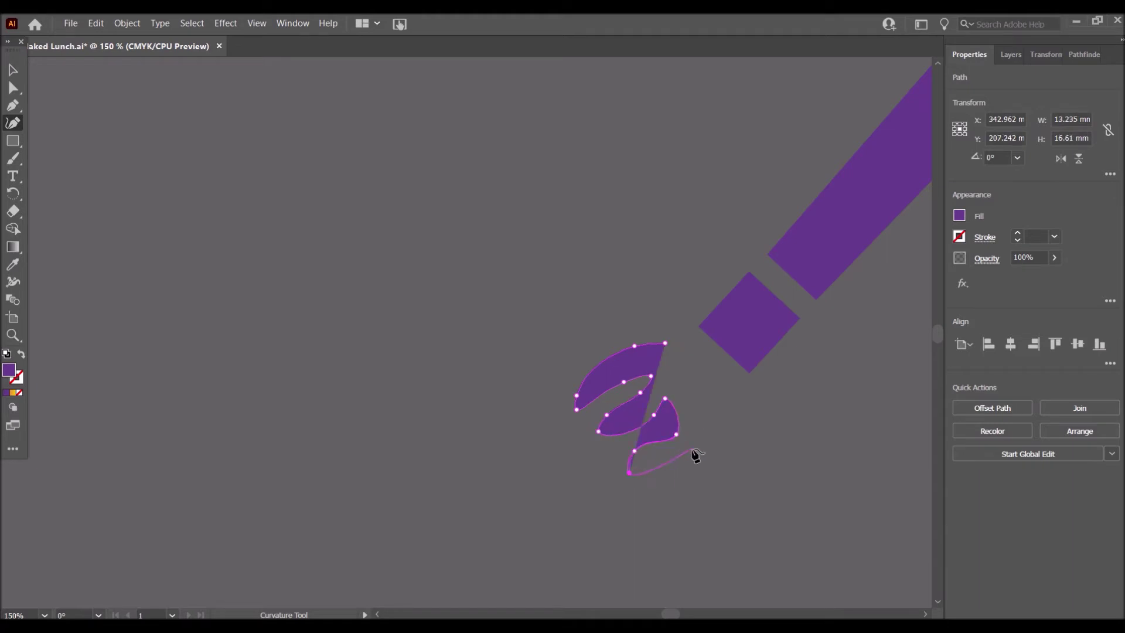
Draw the remaining fingers and close the outline into a four-fingered hand about 24 by 17 mm, extending its corner to the wrist
left_click(692, 448)
left_click(709, 411)
left_click(718, 406)
left_click(717, 428)
left_click(709, 470)
left_click(758, 439)
left_click(754, 412)
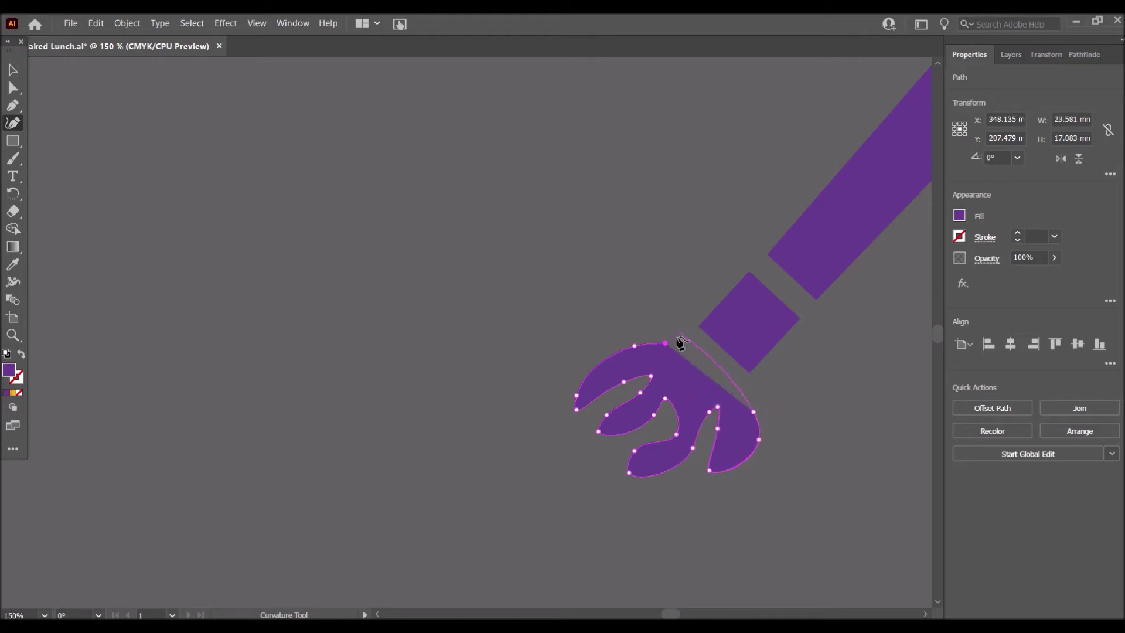
left_click(664, 343)
left_click_drag(701, 339, 715, 345)
left_click(669, 338)
key("ctrl+z")
key("a")
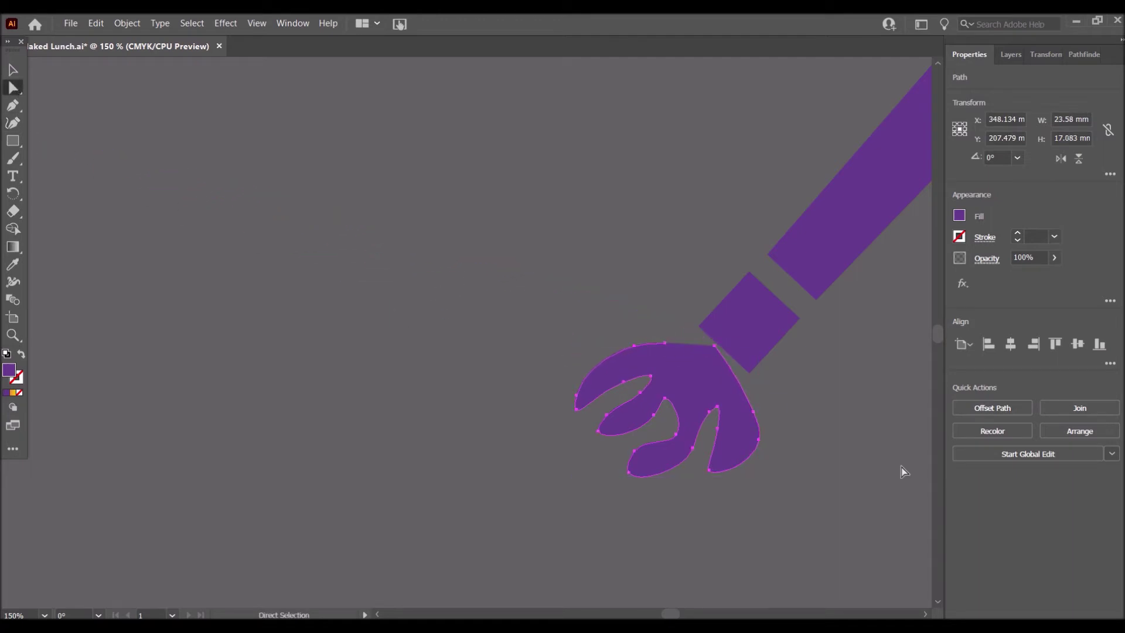
Round out the back of the hand and slim the second and third fingers by moving and removing anchor points
mouse_move(676, 438)
left_mouse_down()
mouse_move(678, 422)
mouse_move(680, 444)
mouse_move(679, 432)
left_mouse_up()
left_click_drag(632, 480, 647, 476)
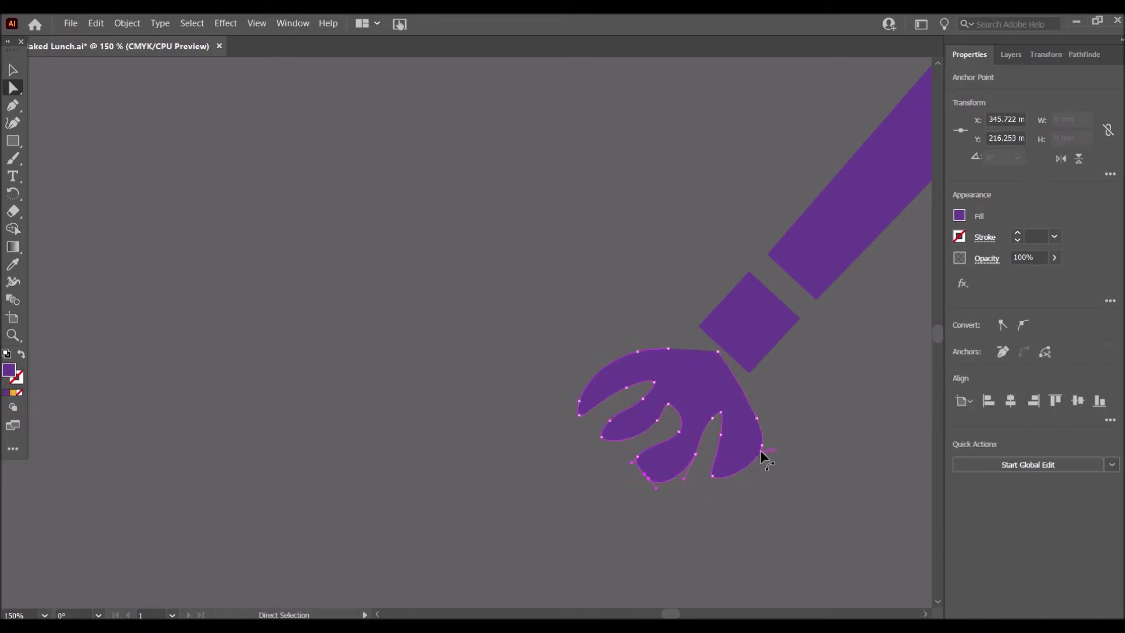
left_click_drag(756, 418, 704, 405)
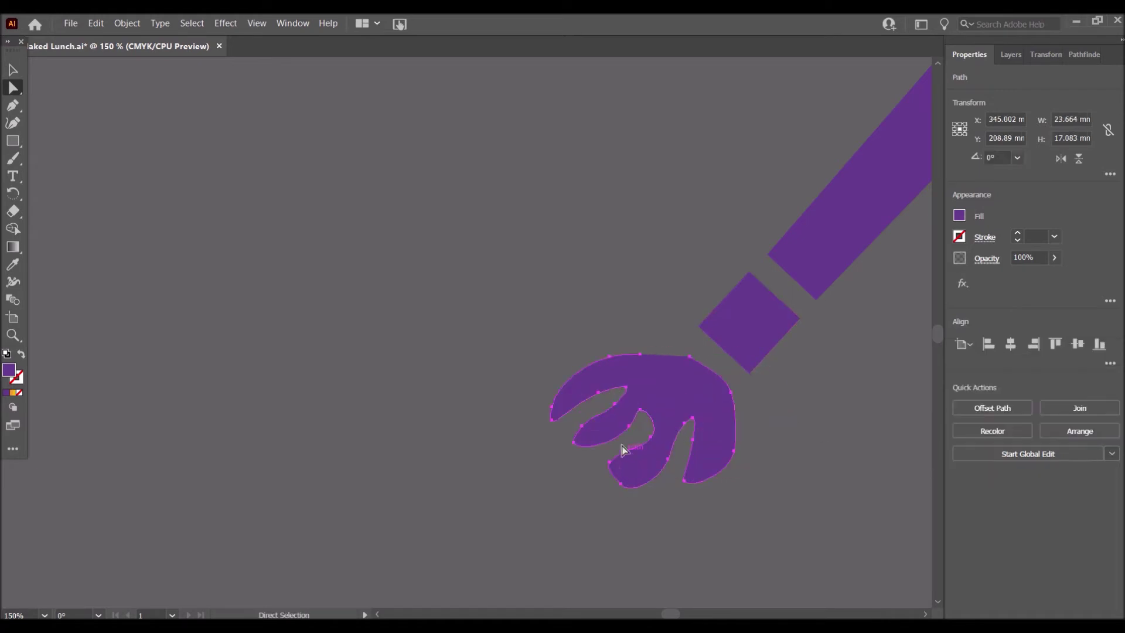
left_click_drag(630, 425, 577, 432)
left_click(629, 421)
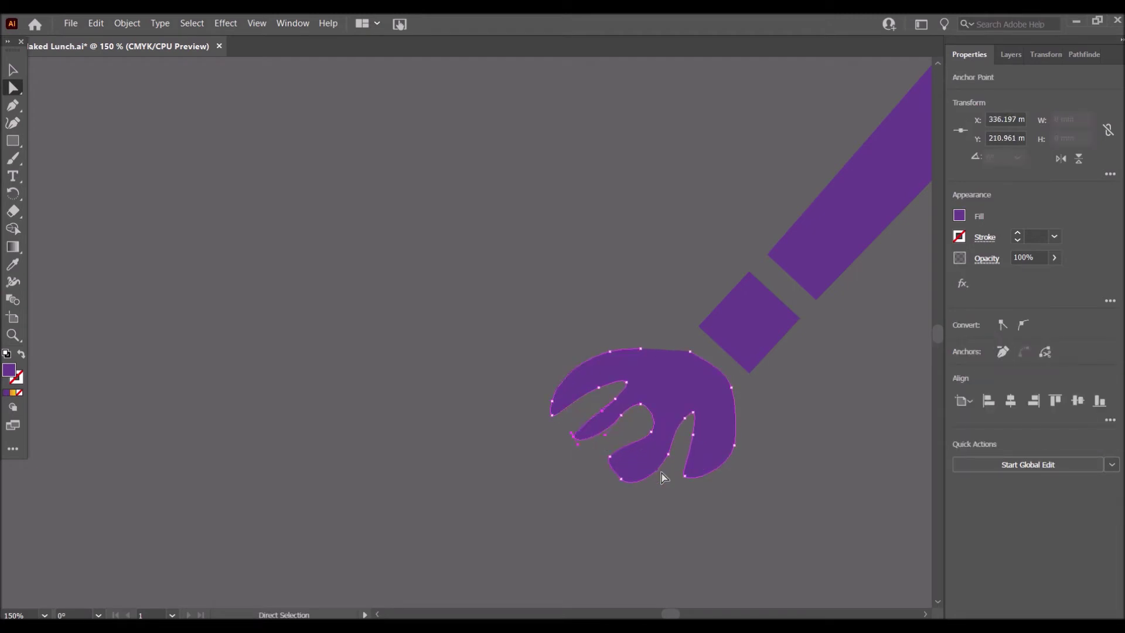
left_click(610, 456)
left_click(1002, 351)
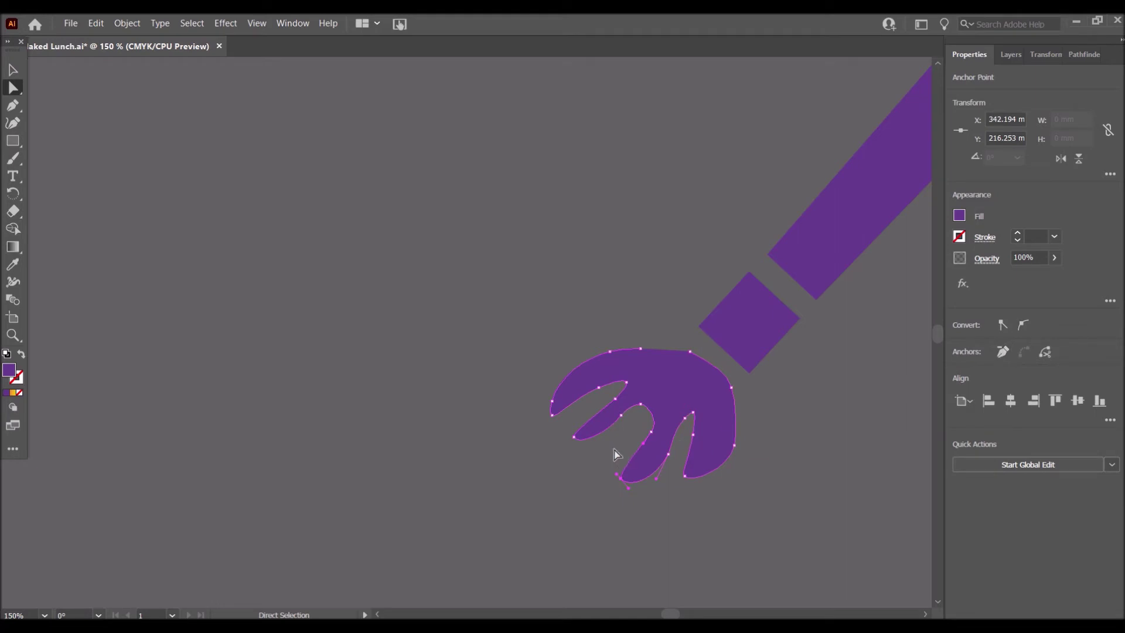
Remove the extra anchor beside the last finger and reshape the last three fingers so they are narrower and evenly spread
left_click(684, 418)
left_click(1002, 352)
left_click_drag(693, 438, 708, 438)
mouse_move(685, 475)
left_mouse_down()
mouse_move(701, 476)
mouse_move(674, 457)
left_mouse_up()
left_click(669, 454)
left_click_drag(622, 486, 639, 469)
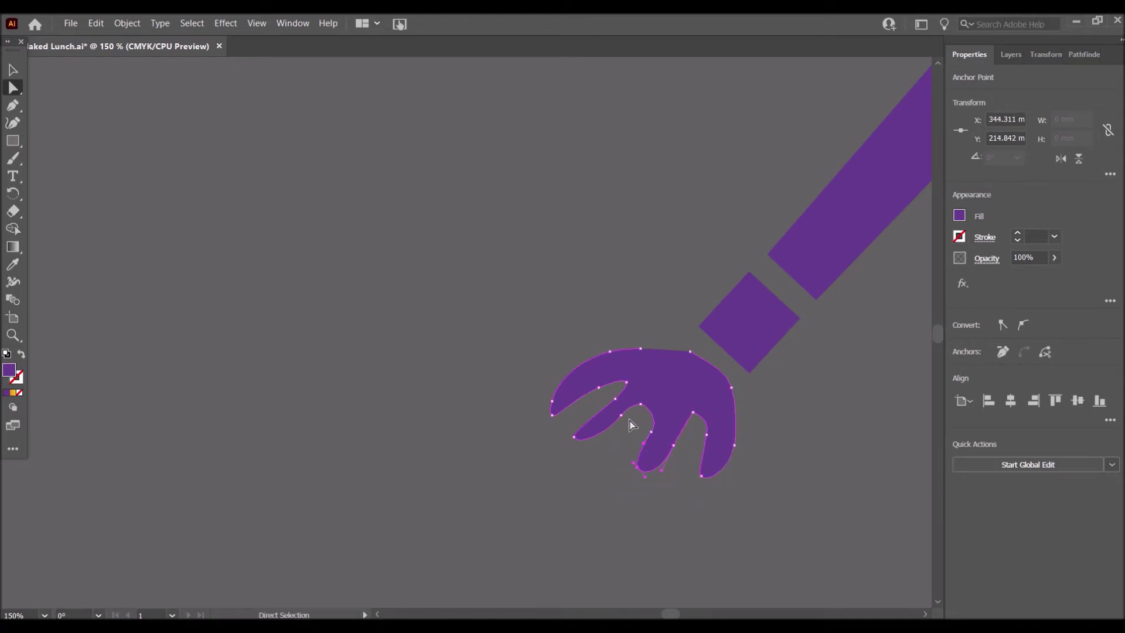
left_click_drag(645, 405, 587, 446)
left_click_drag(673, 446, 670, 450)
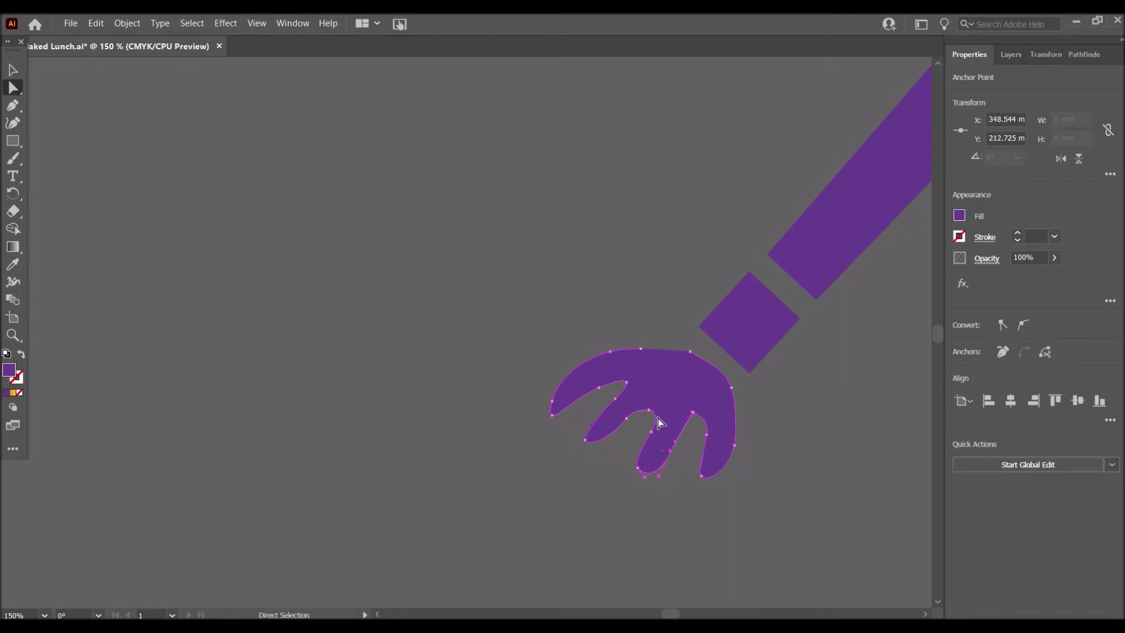
Refine the gaps between the fingers, position the hand against the wrist, and smooth its top edge and fingertips
left_click_drag(650, 413, 657, 407)
left_click(606, 459)
left_click_drag(715, 382, 736, 384)
left_click(803, 436)
left_click(700, 389)
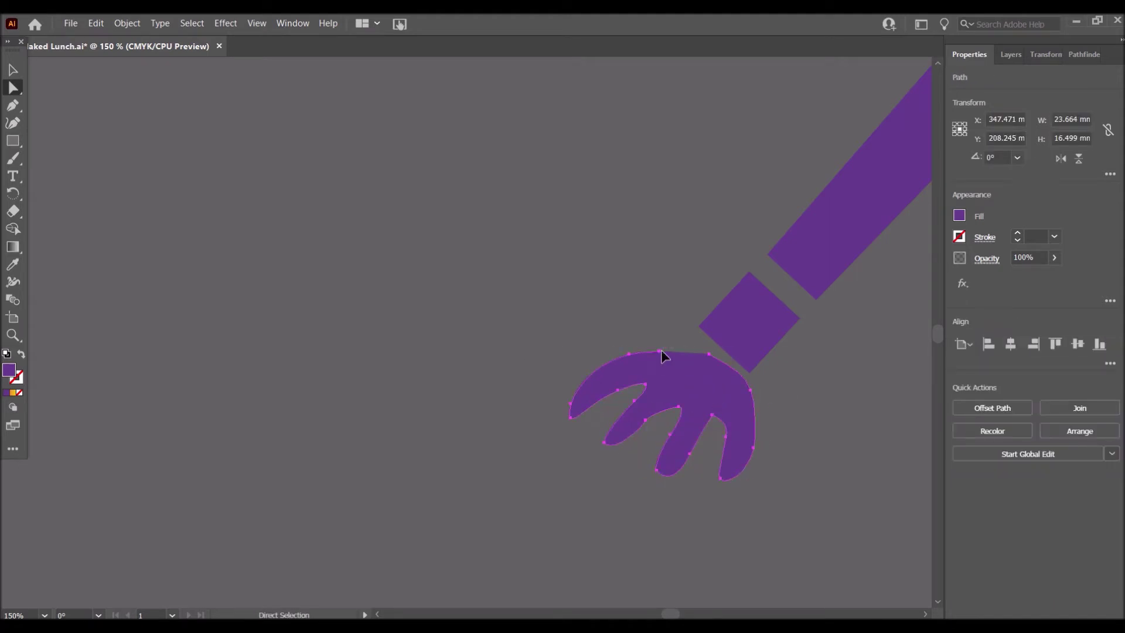
left_click_drag(660, 351, 673, 351)
left_click(652, 477)
left_click(697, 445)
left_click_drag(725, 476, 738, 454)
left_click(743, 454)
left_click_drag(659, 440, 605, 458)
left_click(593, 484)
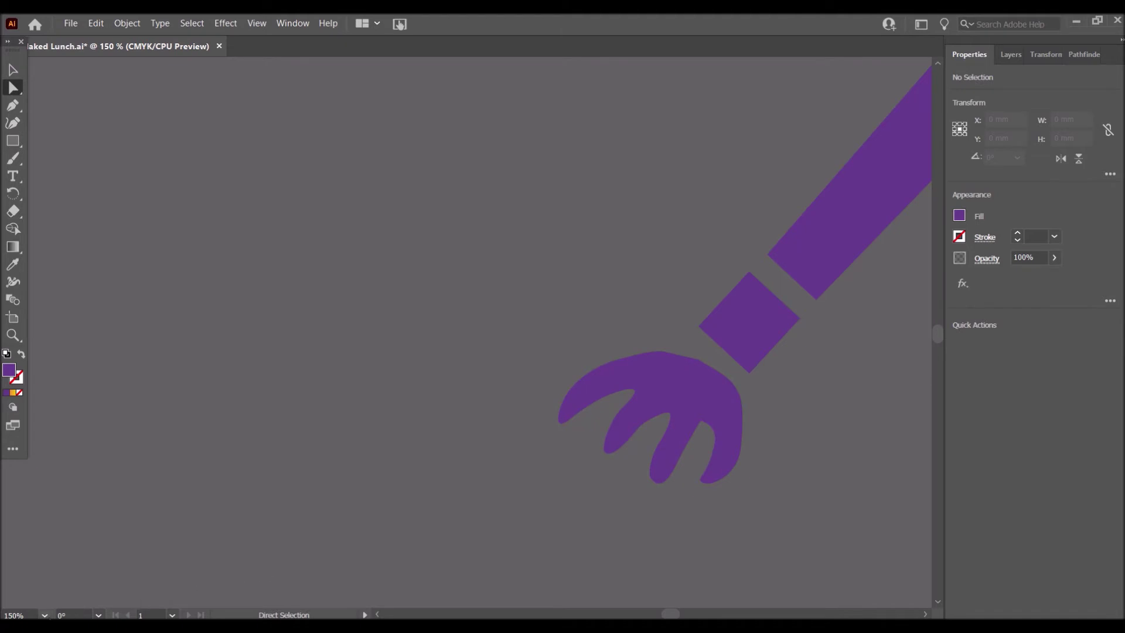
Scale the whole arm, including wrist and hand, down toward the shoulder to about 148 by 129 mm
left_click(44, 615)
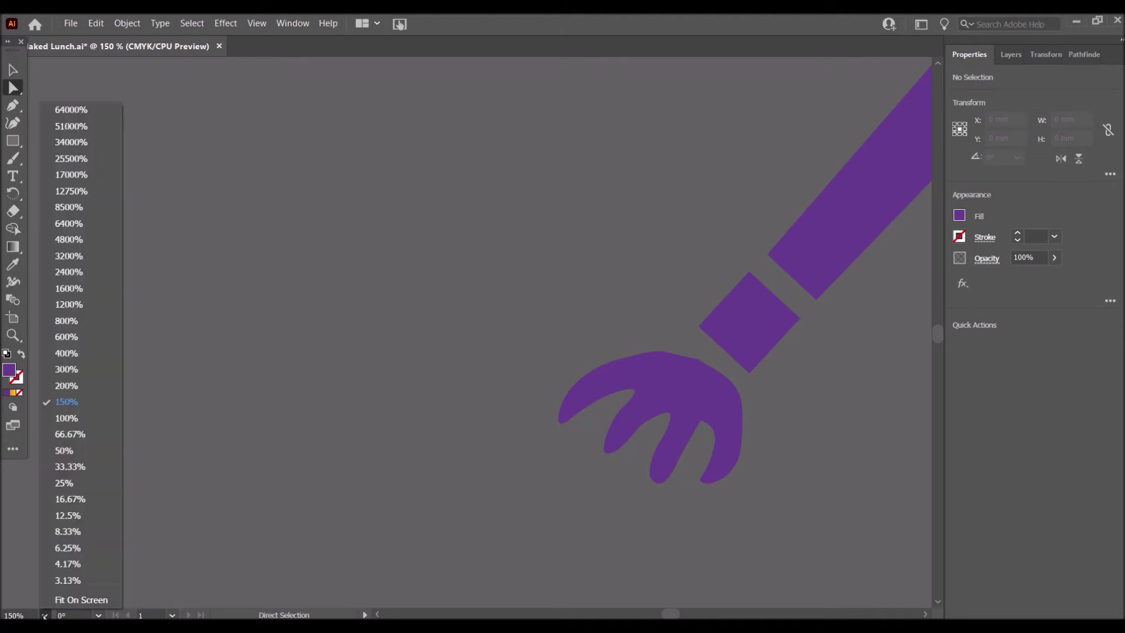
left_click(70, 466)
left_click_drag(933, 330, 936, 326)
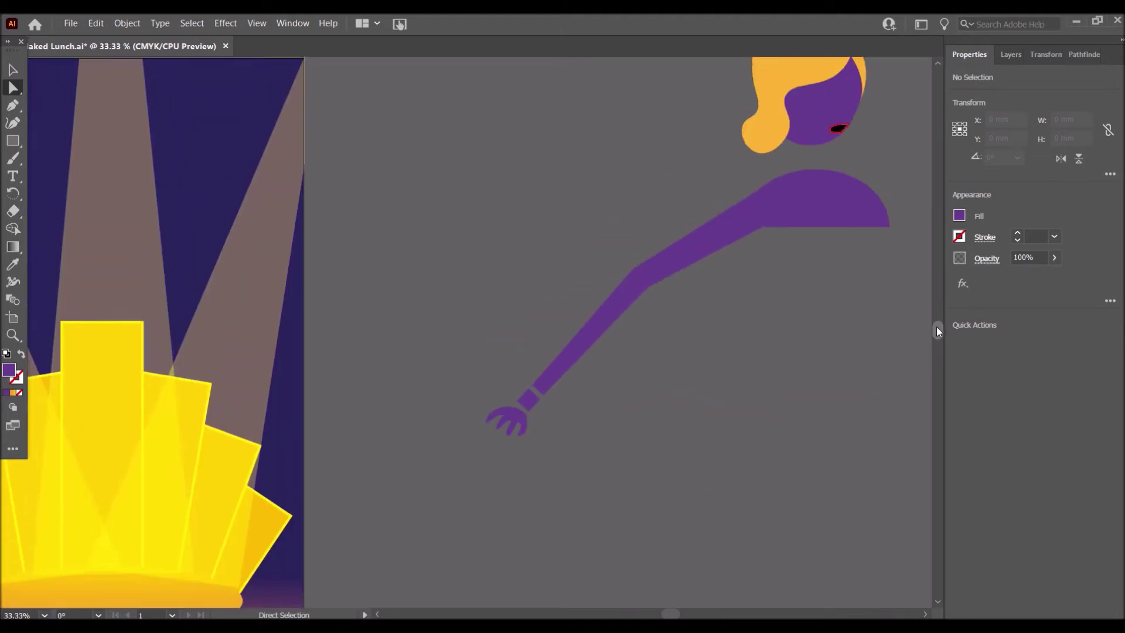
left_click(719, 276)
left_click_drag(451, 298, 595, 378)
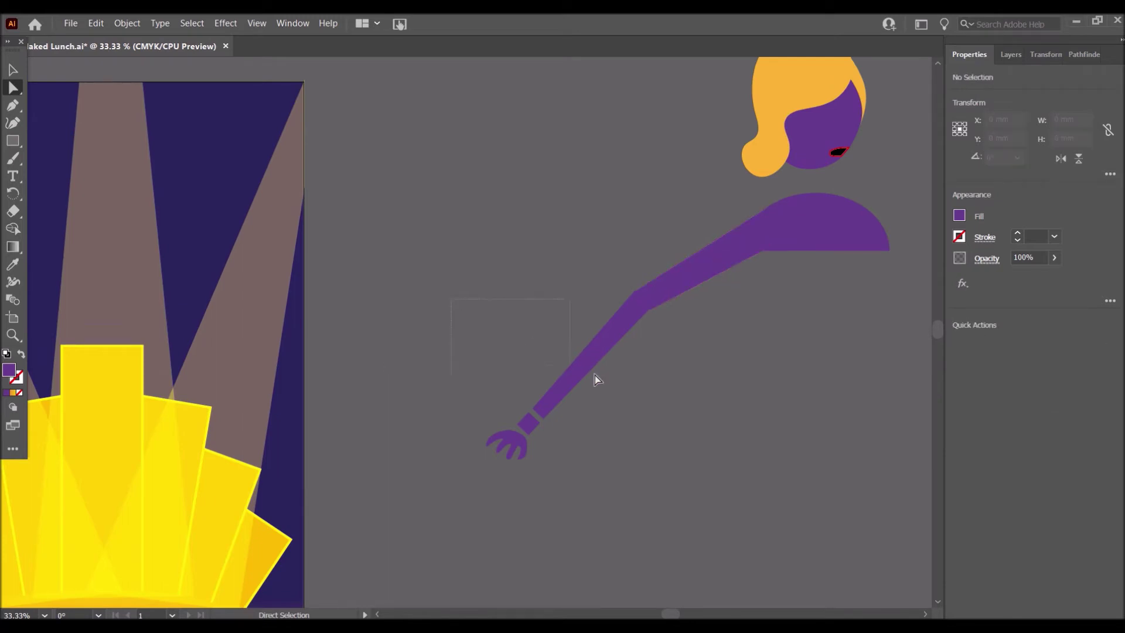
left_click_drag(706, 481, 704, 479)
key("v")
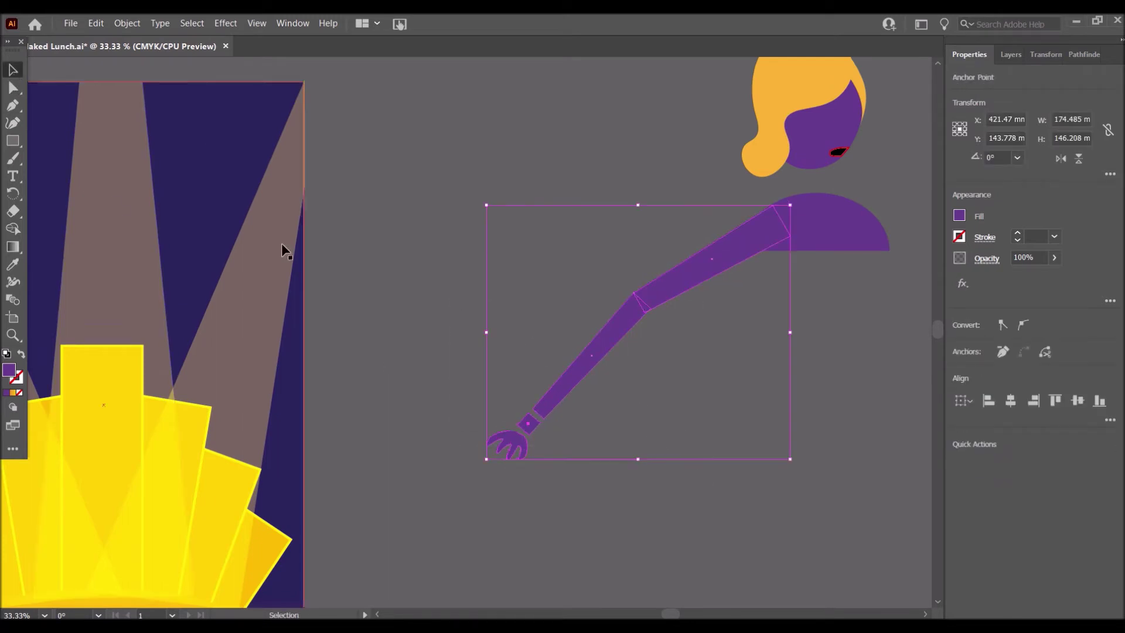
left_click_drag(486, 460, 535, 429)
left_click(631, 501)
Duplicate the complete arm with its hand, rotate the copy to point upward, and place it at the opposite shoulder
left_click(44, 614)
left_click(83, 483)
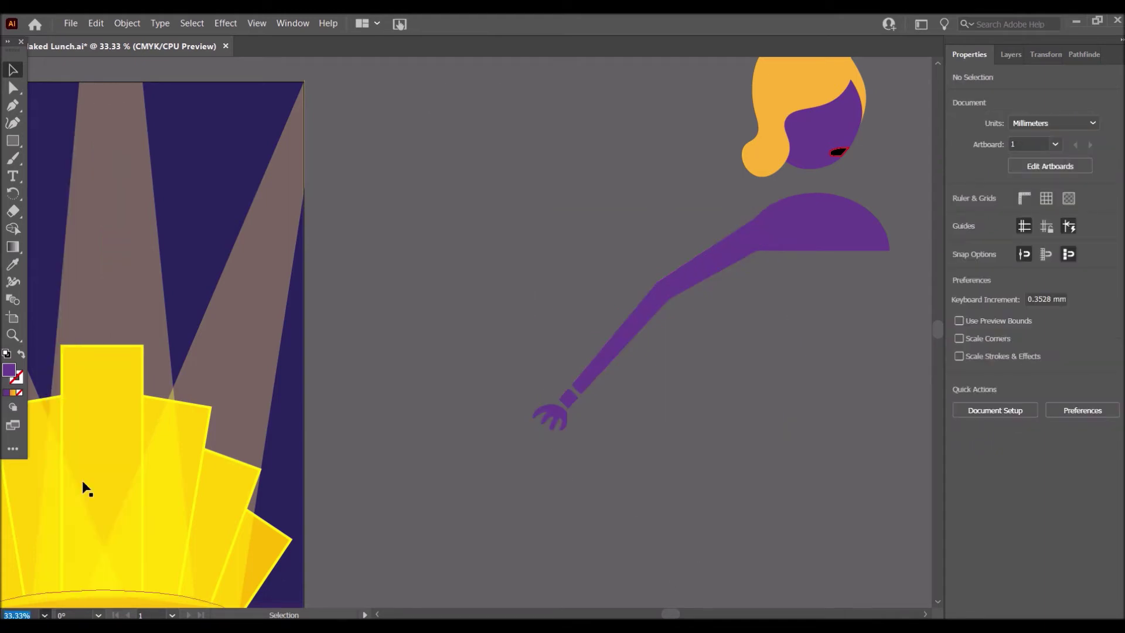
left_click_drag(668, 612, 672, 611)
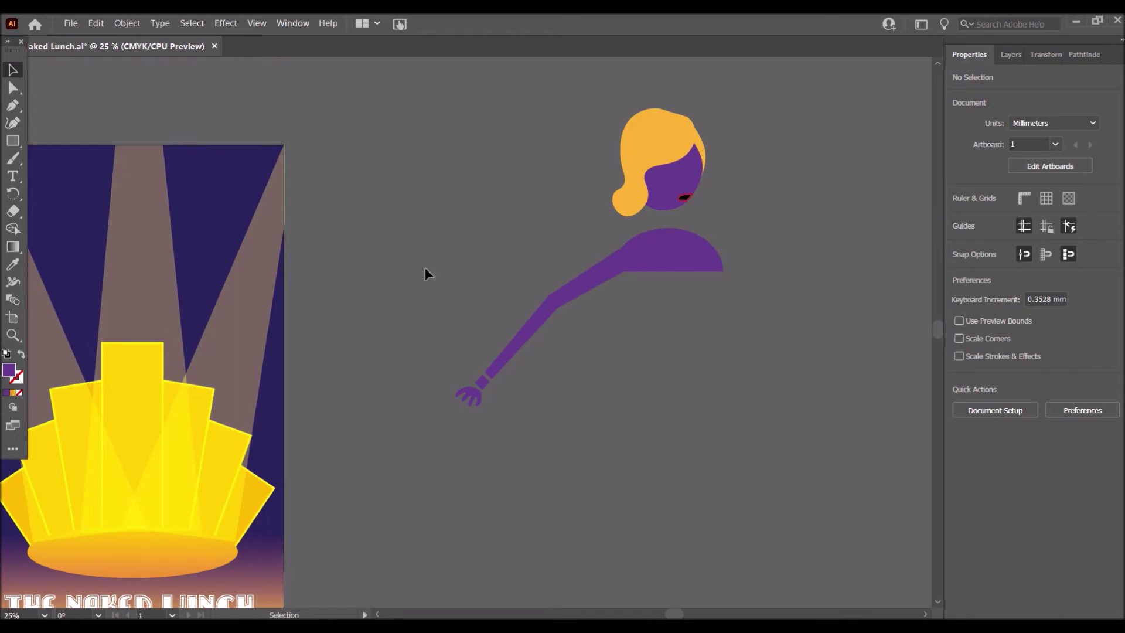
left_click_drag(578, 413, 579, 413)
key("ctrl+c")
key("ctrl+v")
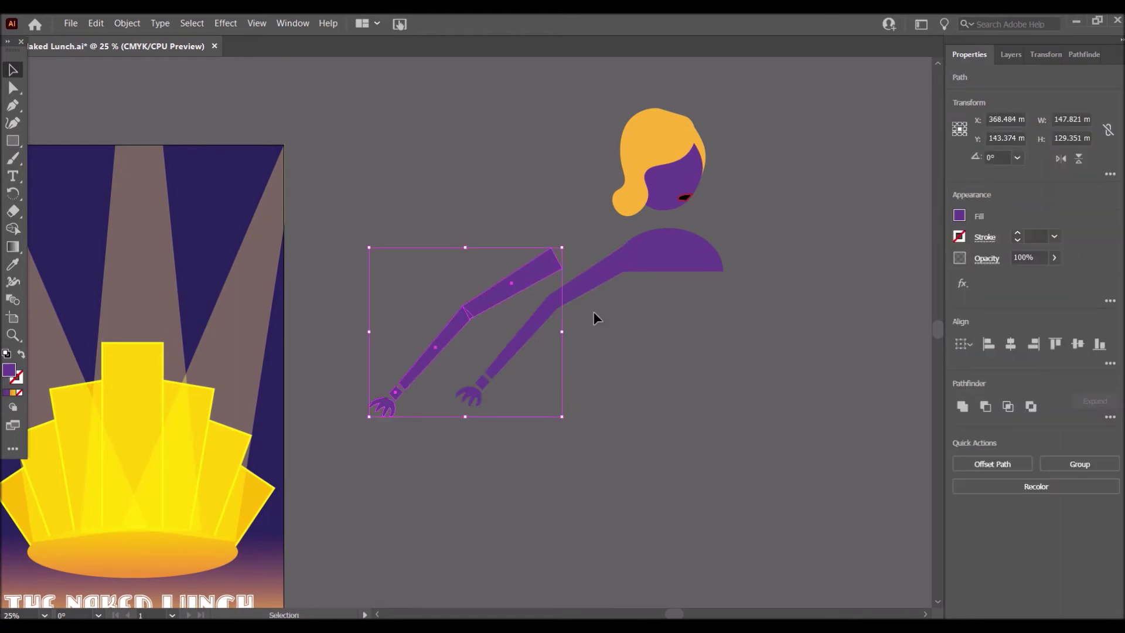
left_click_drag(565, 240, 345, 377)
left_click_drag(514, 348, 753, 256)
left_click(701, 355)
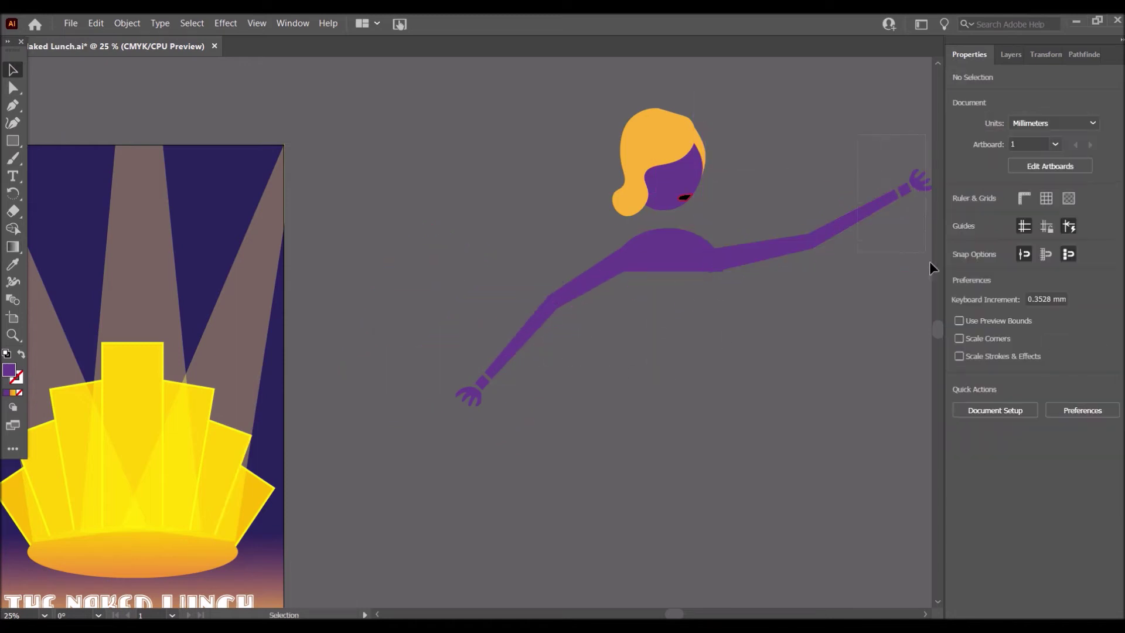
Move the raised arm outward to about X 649 mm, Y 57 mm, and nudge it slightly left and down against the shoulder
left_click(859, 215)
left_click(782, 256, "shift")
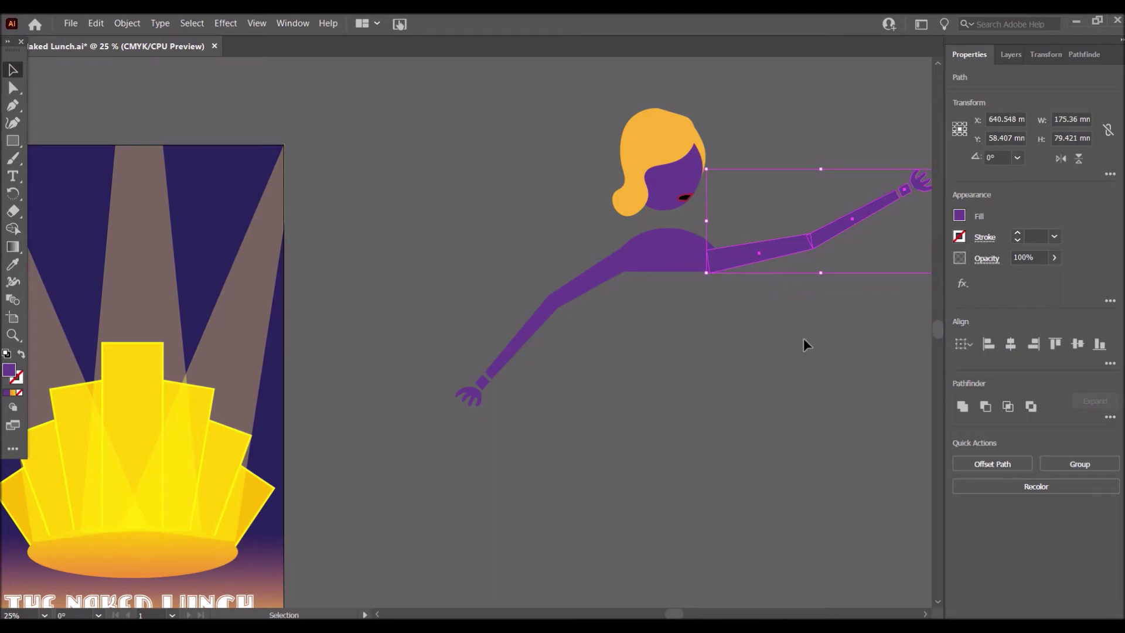
left_click_drag(740, 255, 750, 252)
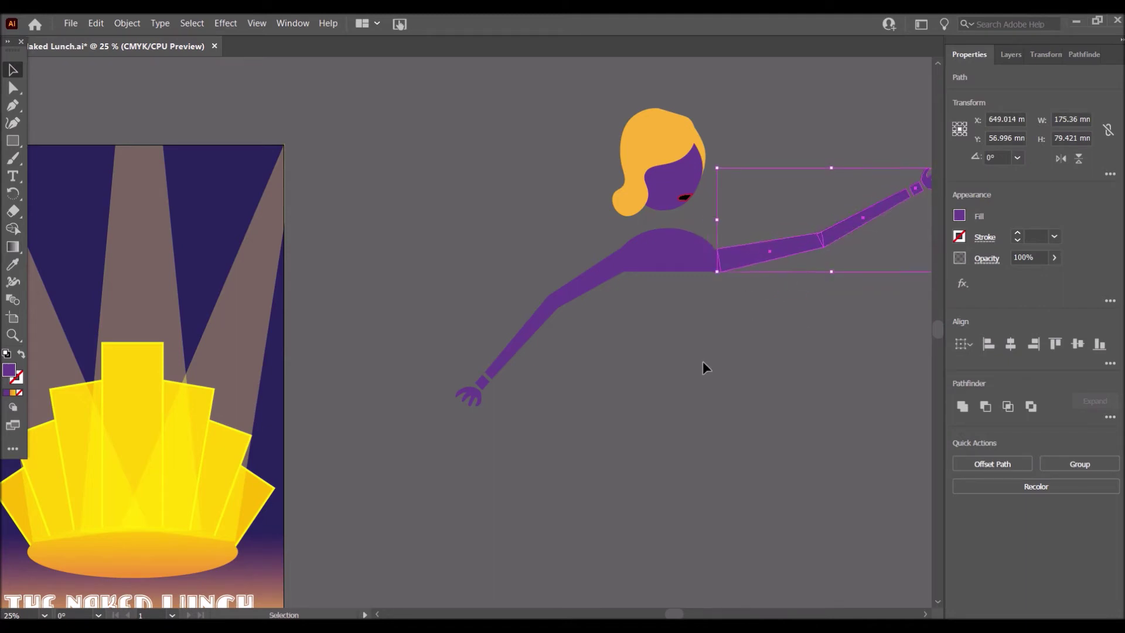
left_click(702, 361)
left_click_drag(922, 280, 888, 305)
key("Left")
key("Down")
key("Down")
key("Left")
key("Left")
left_click(706, 321)
left_click_drag(755, 310, 865, 174)
scroll(866, 174, "up", 5)
left_click(687, 575)
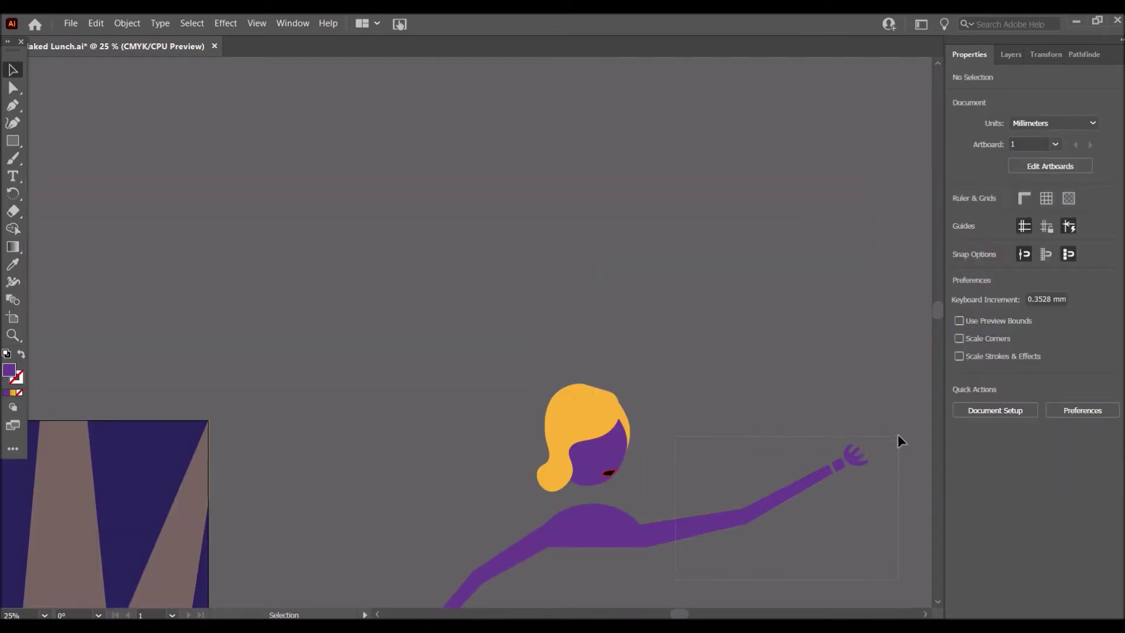
left_click_drag(897, 435, 898, 434)
left_click(811, 596)
left_click_drag(677, 549, 677, 546)
left_click(733, 559)
Draw a closed five-point purple shape with the Pen tool in the empty area below the raised arm, slanting outward and widening downward
left_click_drag(937, 311, 918, 332)
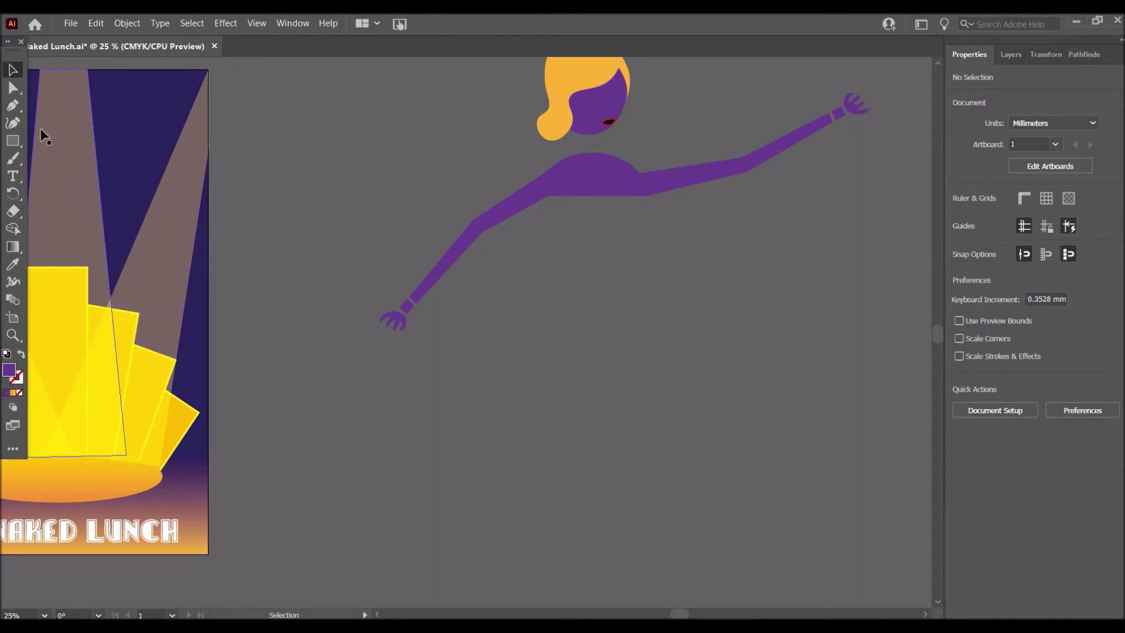
left_click(12, 106)
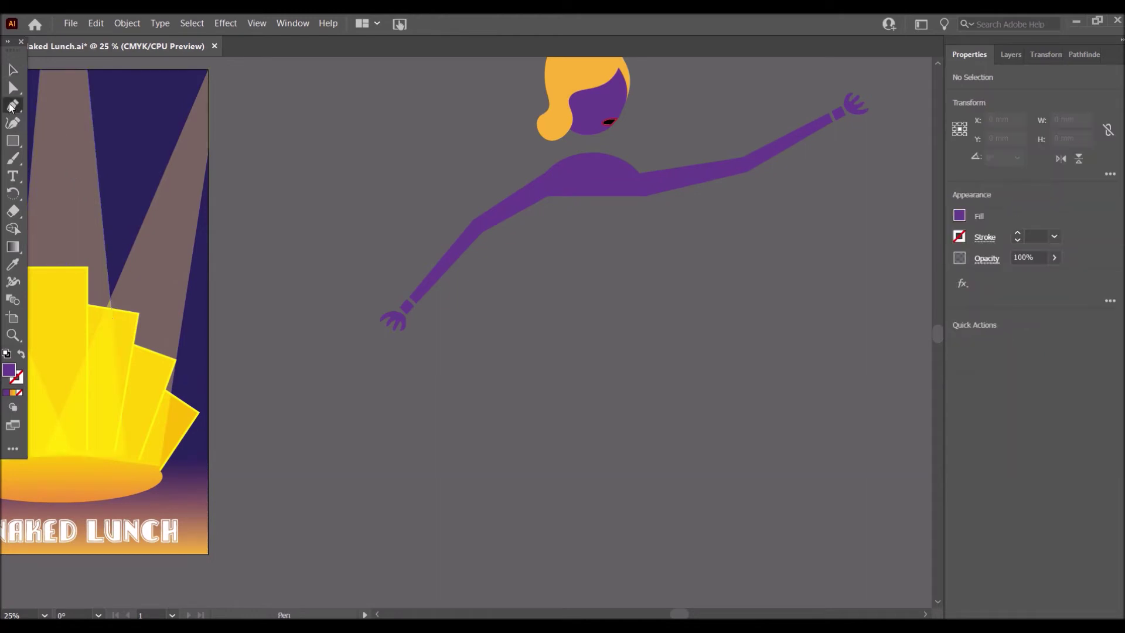
left_click(718, 404)
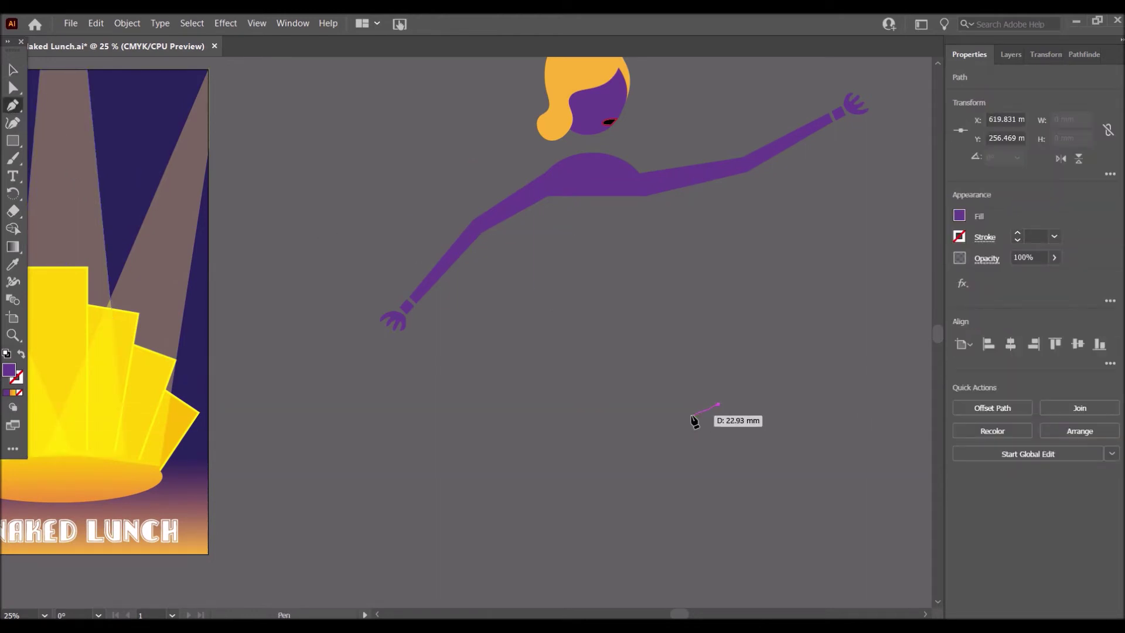
left_click(693, 415)
left_click(718, 485)
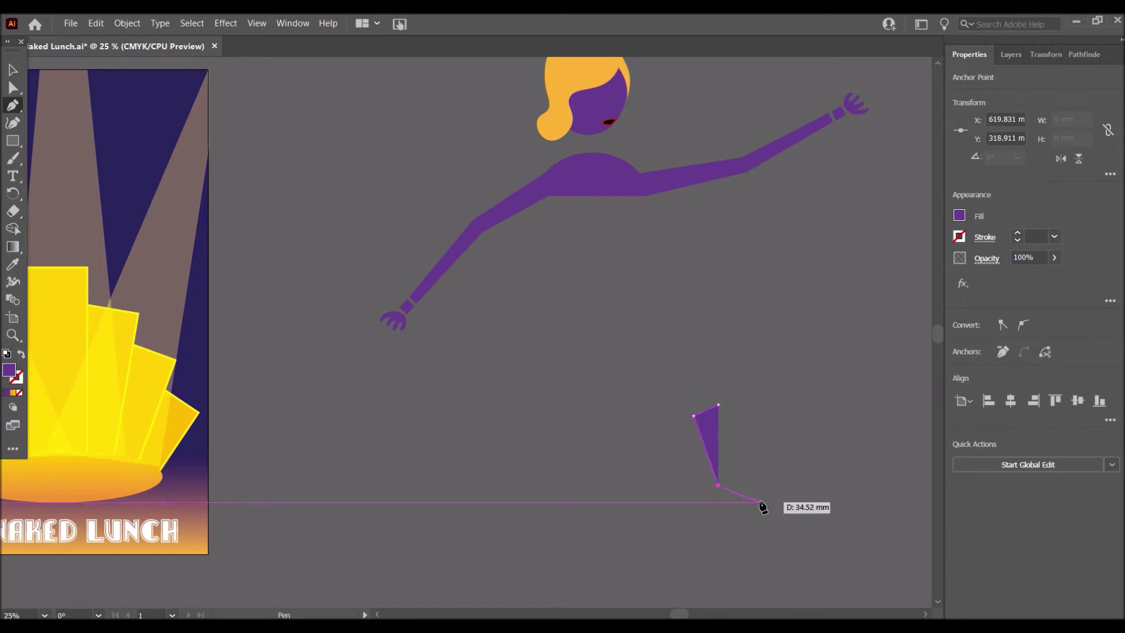
left_click(760, 502)
left_click(785, 481)
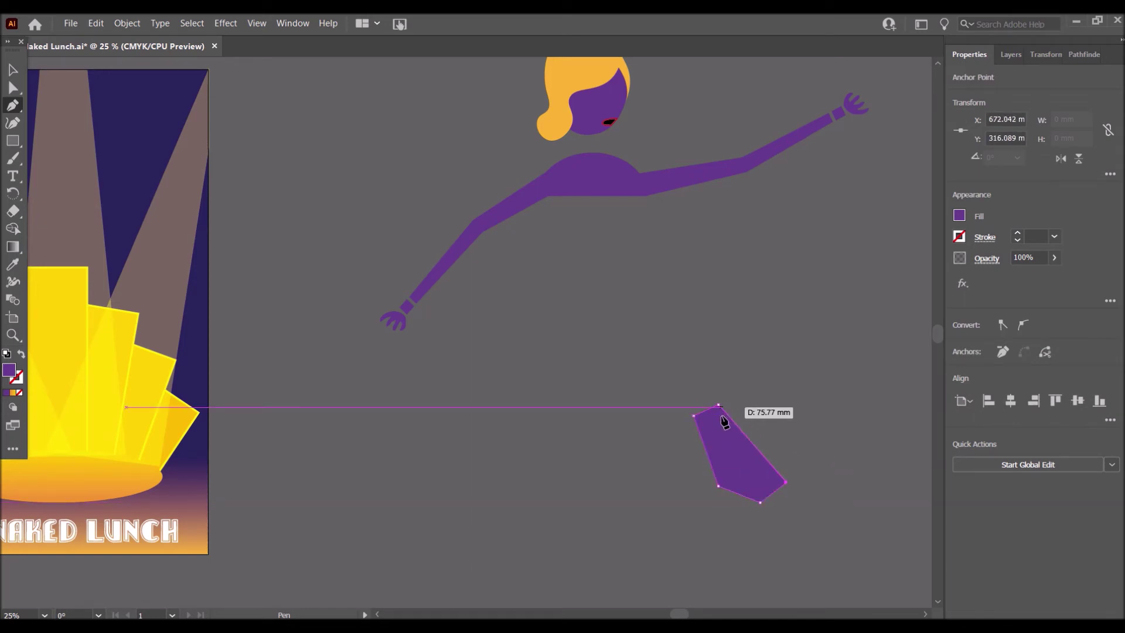
left_click(719, 406)
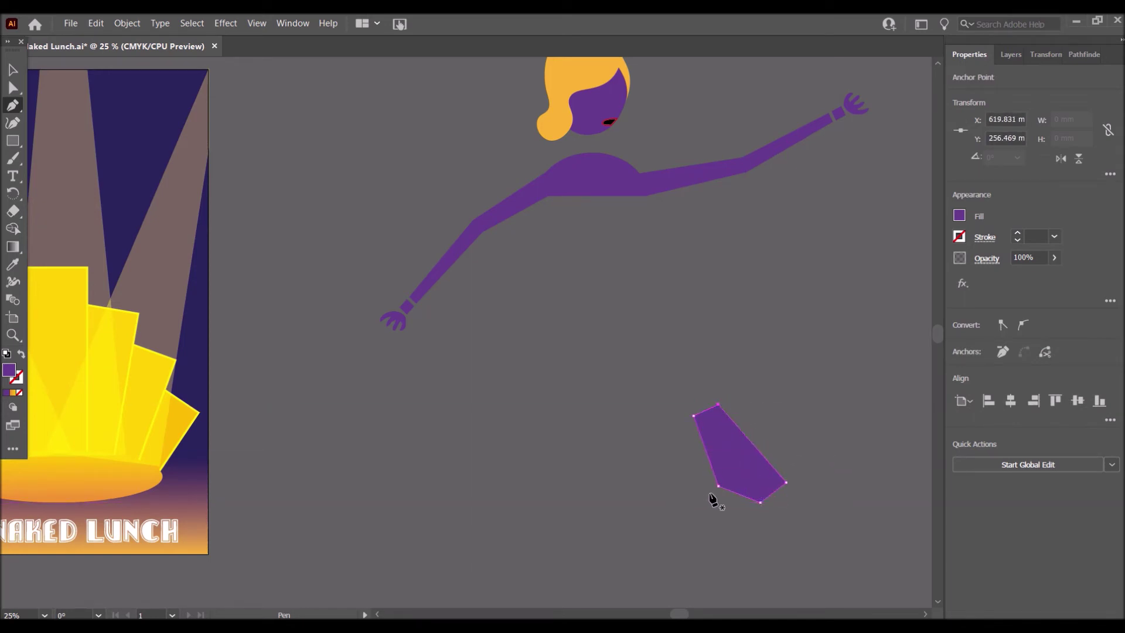
Duplicate the purple leg piece, place the copy directly below the original and flip the copy horizontally
key("v")
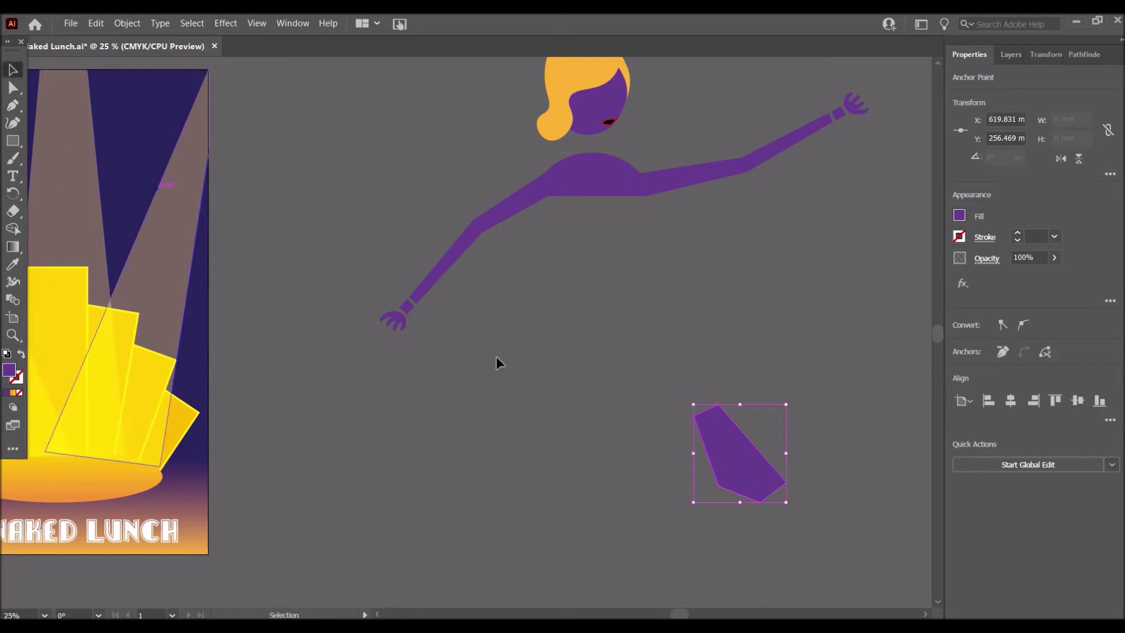
left_click_drag(721, 454, 666, 389)
left_click_drag(659, 337, 491, 282)
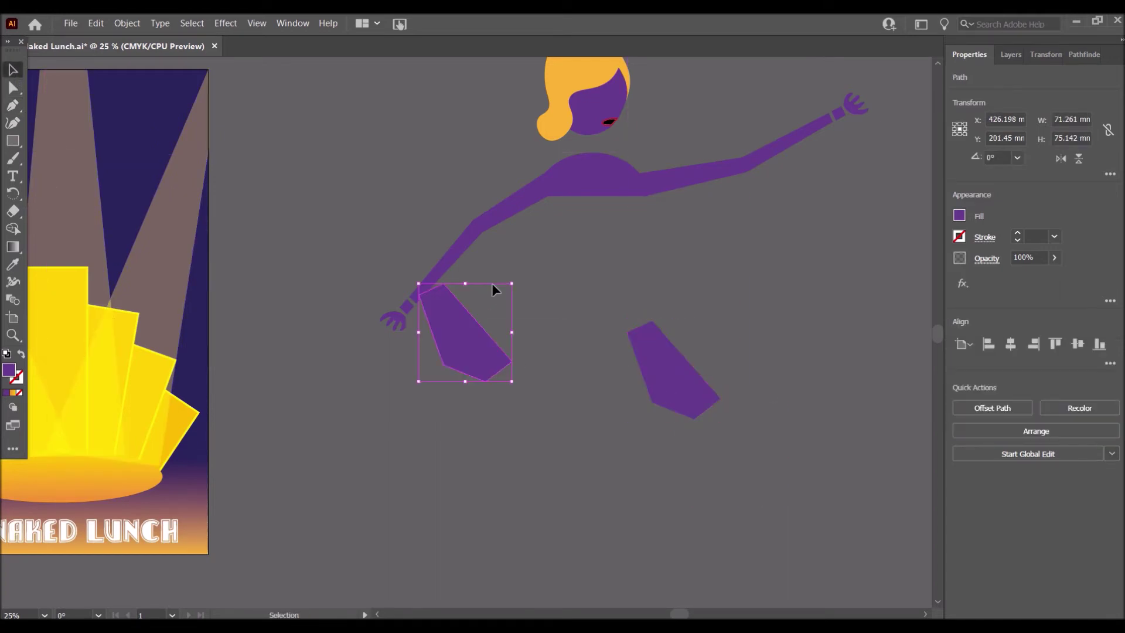
left_click_drag(458, 341, 708, 486)
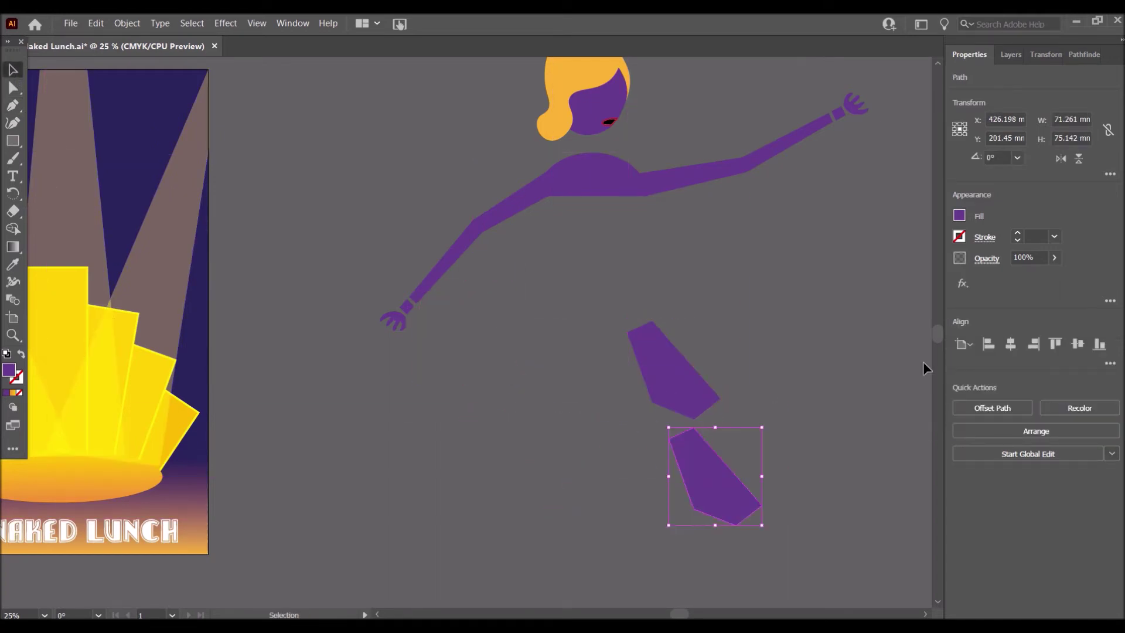
left_click(1061, 159)
Rotate the flipped copy into a calf and narrow both leg pieces, making the upper one about 43 mm wide and 92 mm high
left_click_drag(767, 437, 713, 551)
left_click(648, 391)
left_click_drag(627, 371, 670, 364)
left_click_drag(690, 320, 665, 301)
left_click(687, 485)
left_click_drag(649, 471, 680, 467)
left_click(695, 393)
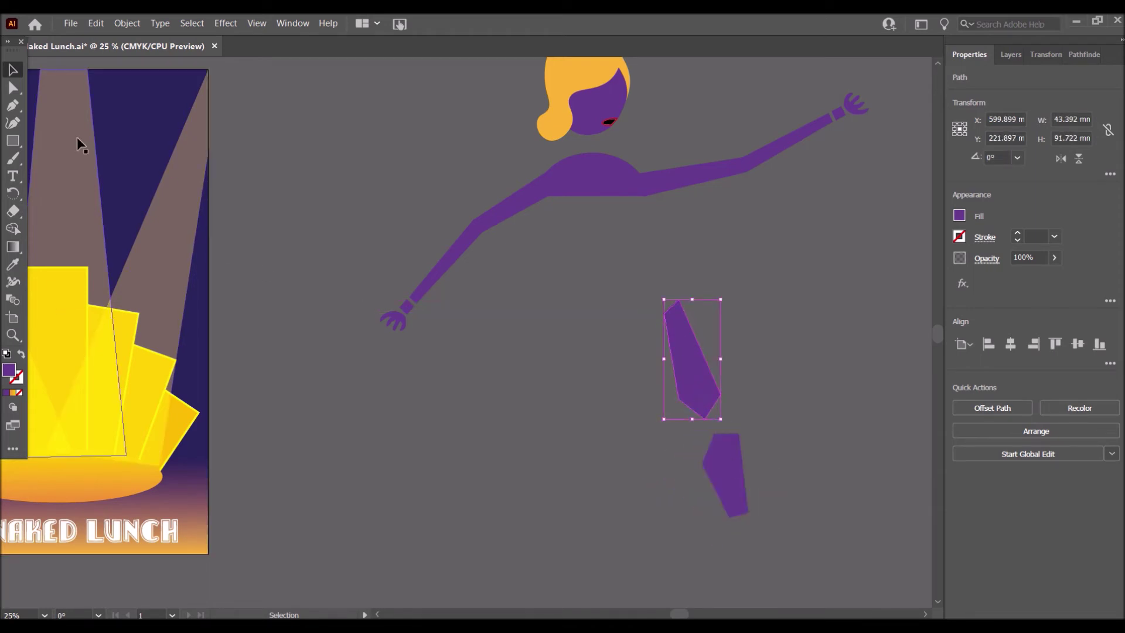
Reshape the thigh piece by moving its two upper anchor points downward, shortening it to about 80 mm high
left_click(13, 87)
left_click(666, 320)
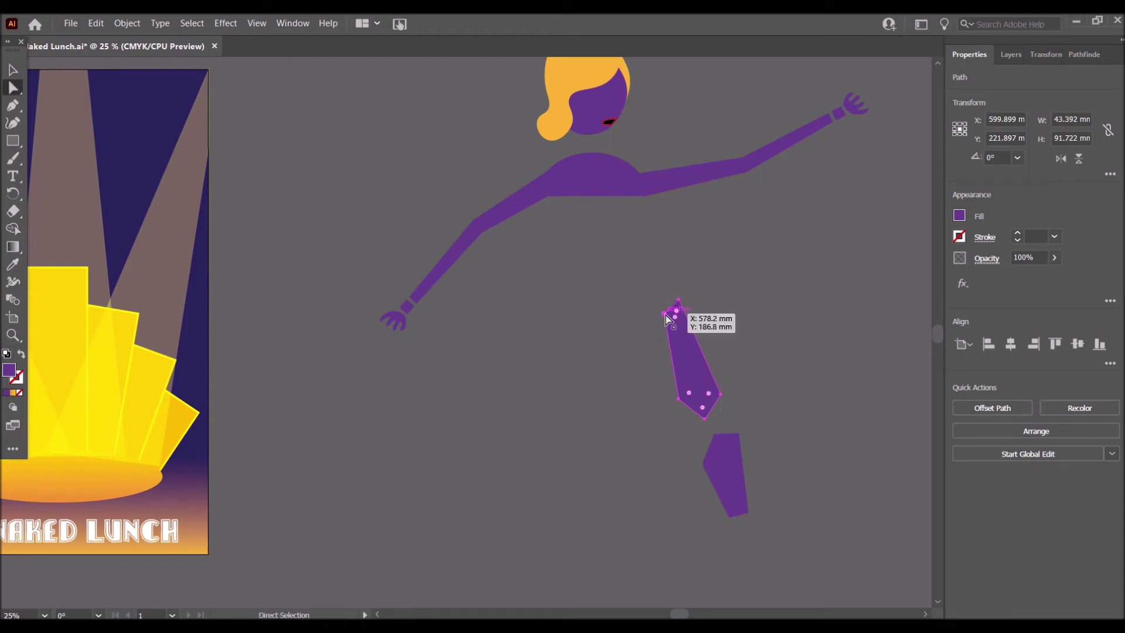
left_click_drag(666, 320, 664, 354)
left_click_drag(679, 313, 686, 328)
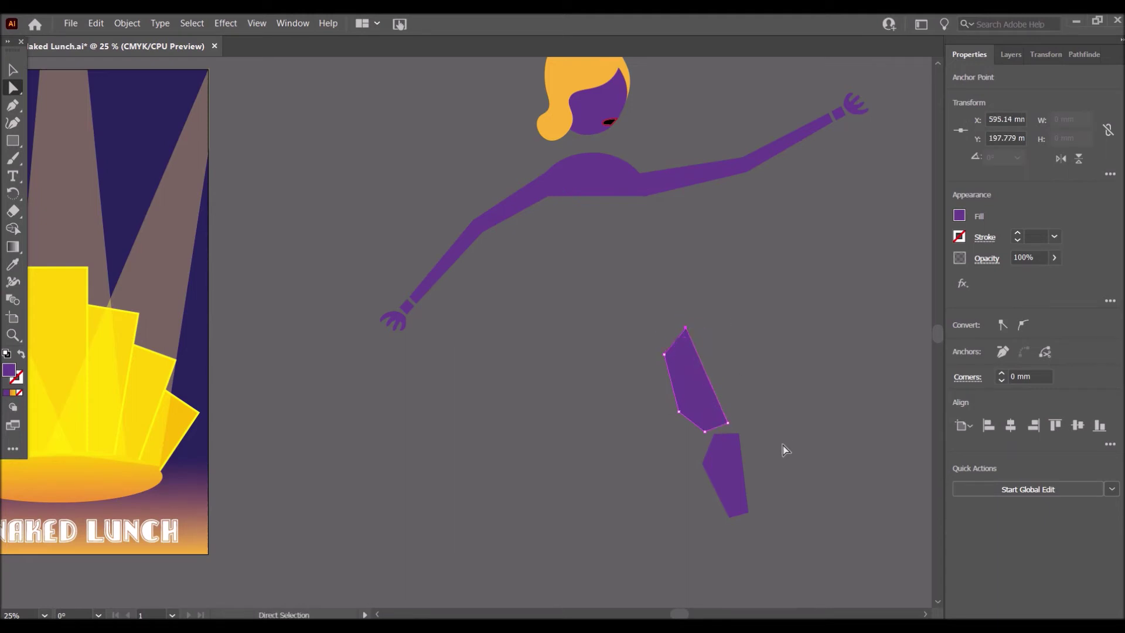
Move the calf piece up against the thigh and rotate the thigh counterclockwise by about 23 degrees so the two meet at the knee
left_click(782, 446)
left_click_drag(734, 455, 724, 440)
left_click(713, 398)
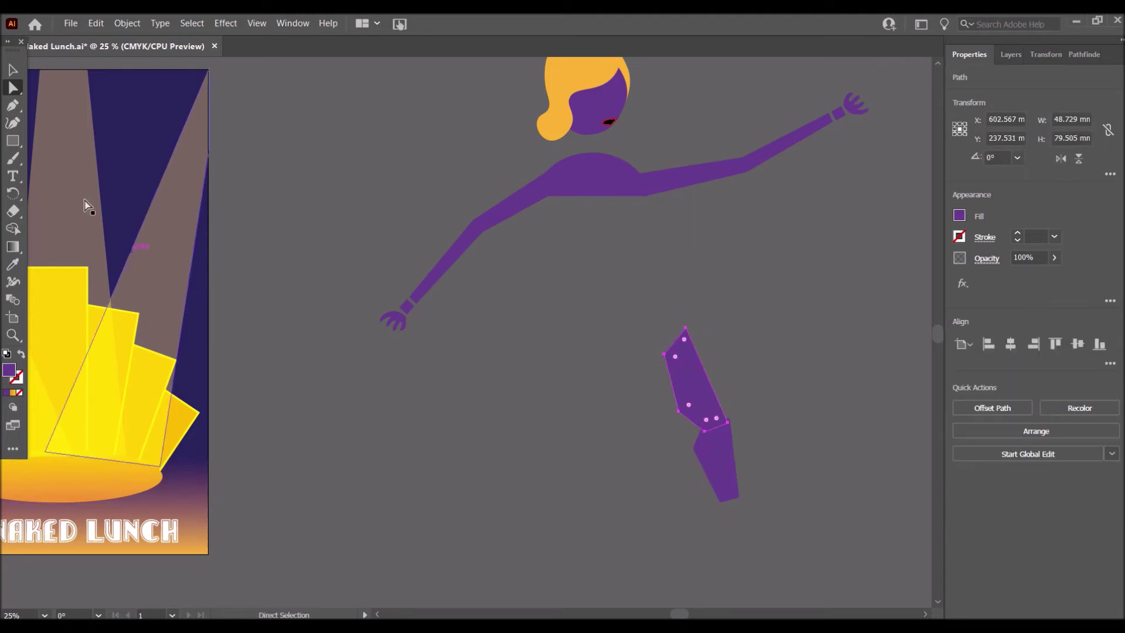
left_click(13, 70)
left_click_drag(727, 323, 703, 315)
left_click_drag(727, 484, 733, 475)
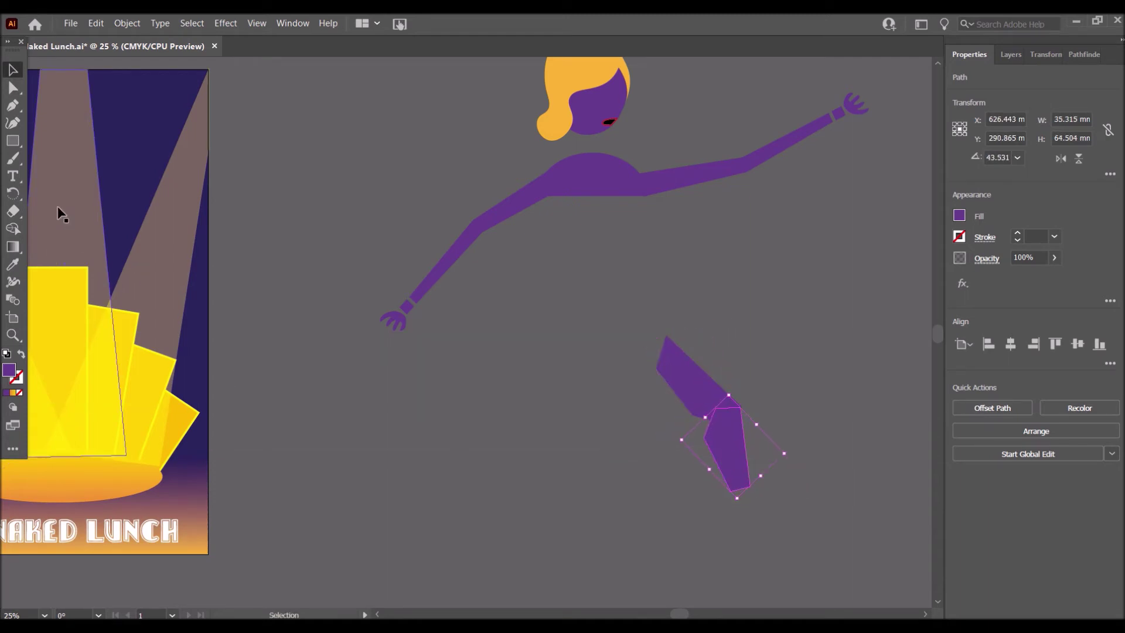
Lengthen the calf downward by moving its lower anchor points, tapering it to a narrow ankle
left_click(13, 87)
mouse_move(730, 490)
left_mouse_down()
mouse_move(736, 513)
mouse_move(731, 492)
left_mouse_up()
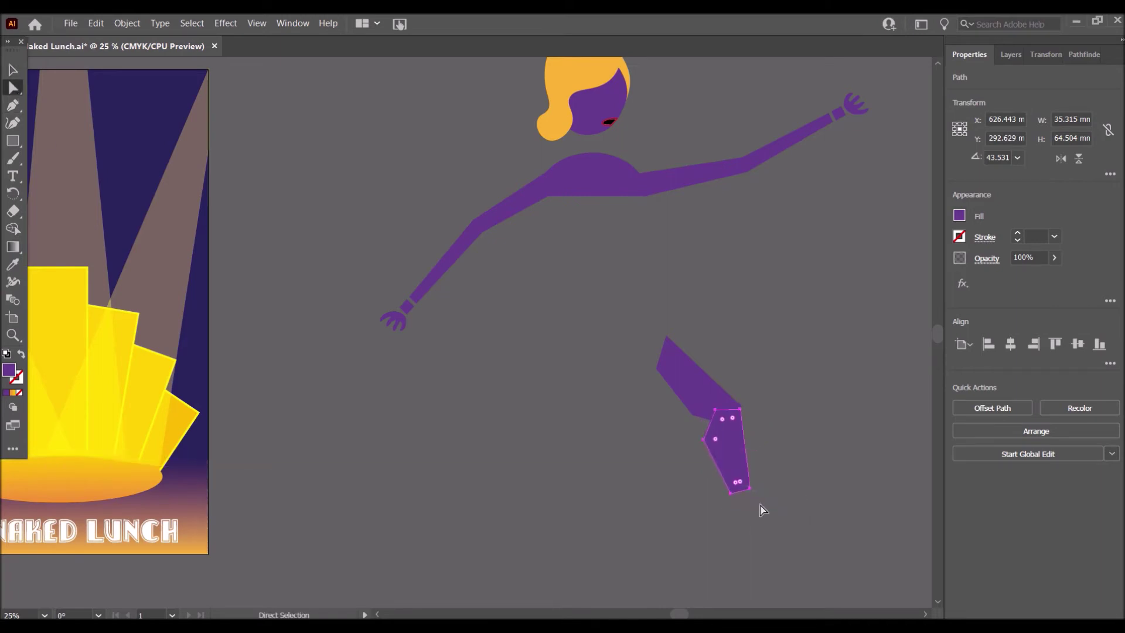
left_click(835, 517)
left_click_drag(743, 483, 733, 523)
left_click_drag(743, 578, 756, 542)
left_click_drag(732, 502, 758, 543)
Nudge the thigh piece down so it overlaps the top of the calf at the knee
left_click(673, 402)
left_click(703, 403)
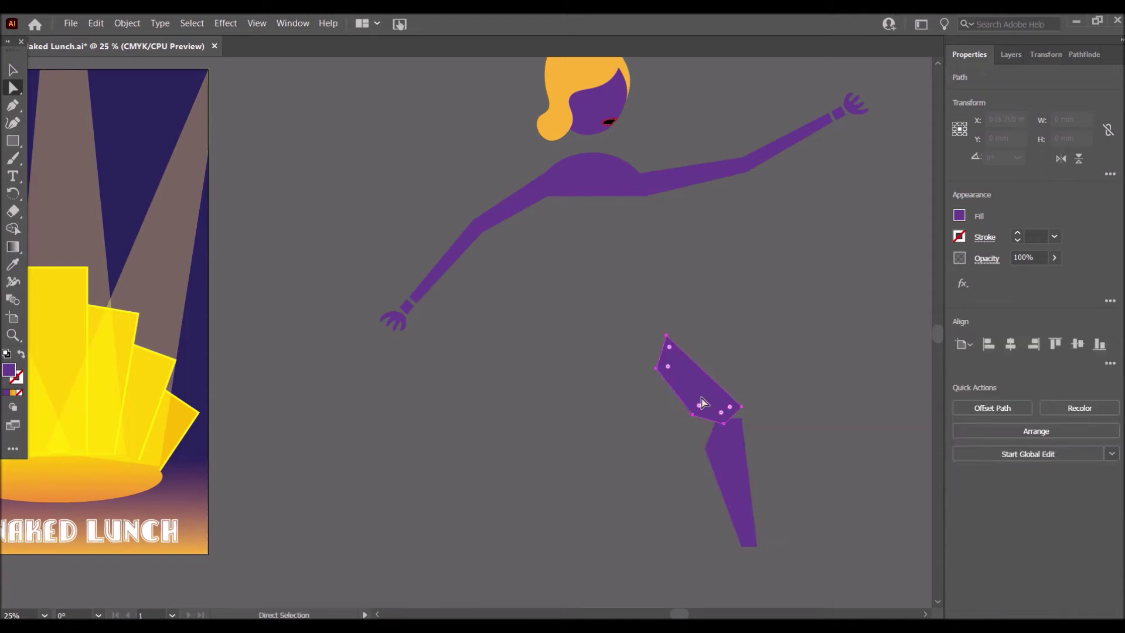
left_click(781, 406)
left_click(728, 412)
key("Down")
key("Down")
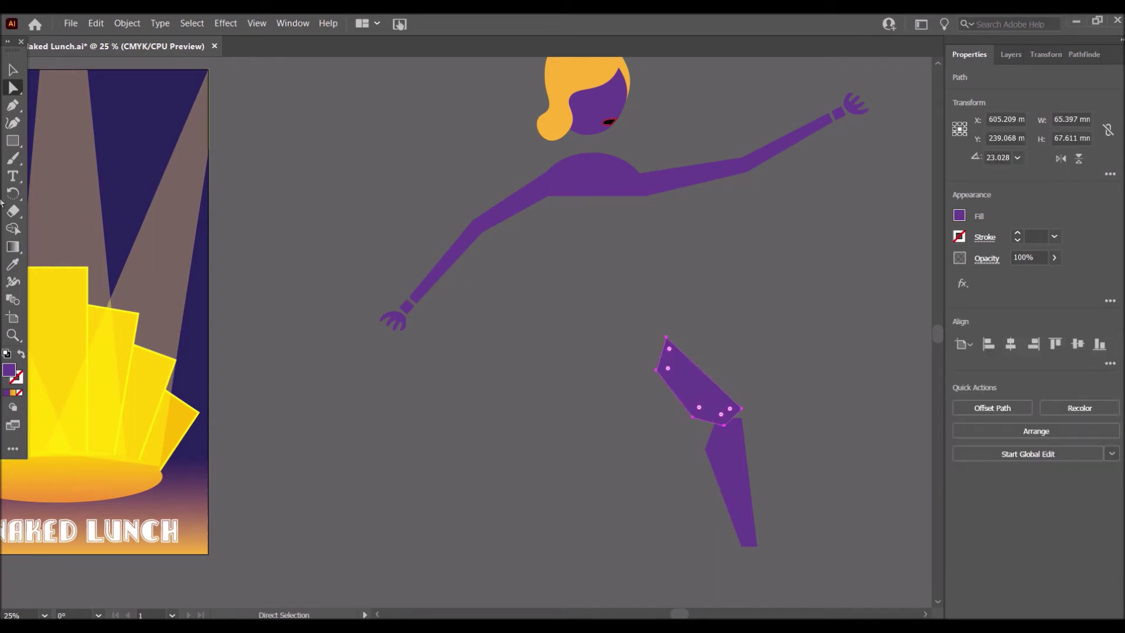
left_click(13, 69)
key("Down")
key("Down")
key("Down")
key("Down")
key("Down")
key("Down")
key("Down")
key("Down")
key("Down")
key("Down")
key("Down")
key("Down")
key("Down")
key("Down")
key("Down")
key("Down")
key("Down")
key("Down")
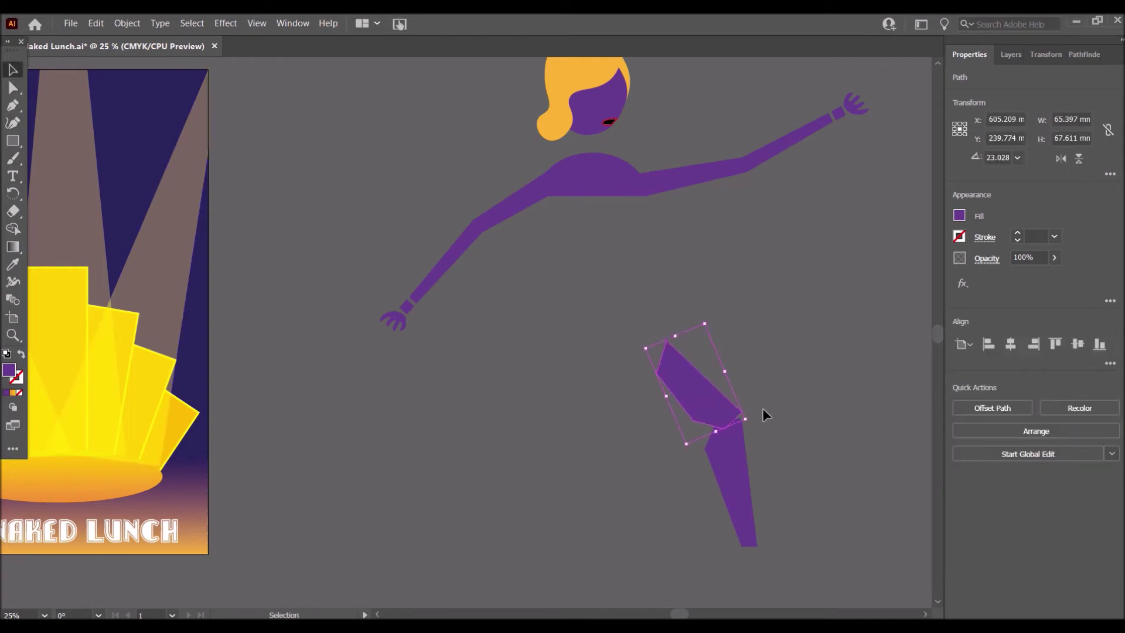
left_click(789, 413)
Move the assembled thigh and calf together further down, leaving room for the body above
left_click_drag(827, 416, 659, 458)
left_click_drag(703, 406, 707, 457)
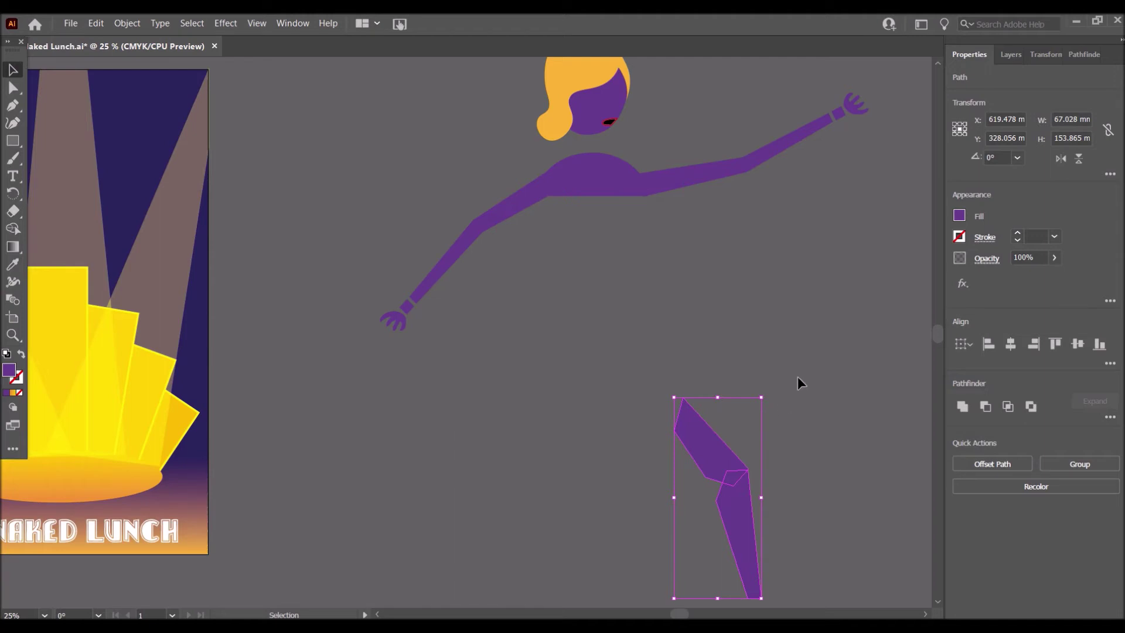
left_click(1009, 59)
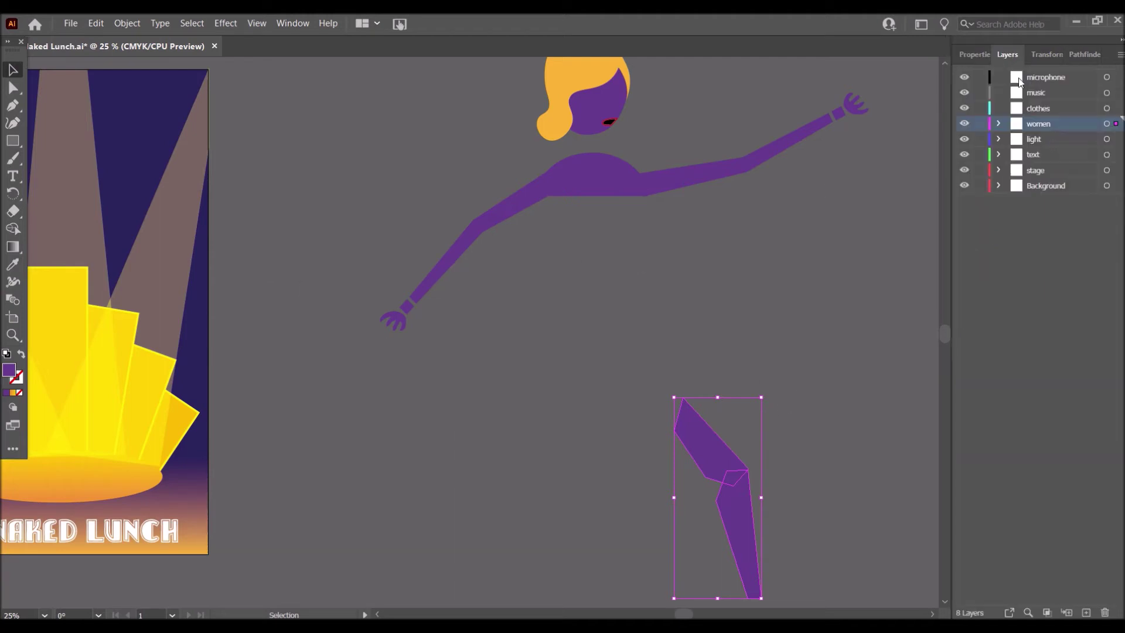
left_click(974, 55)
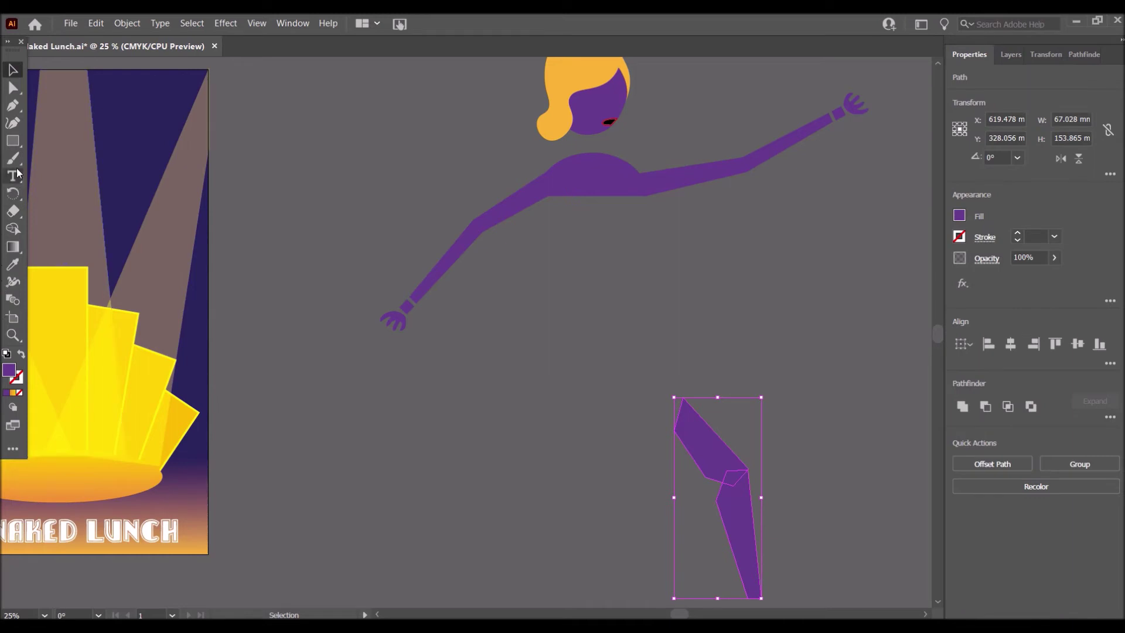
Draw a closed five-point torso below the chest with the Pen tool, about 93 mm wide and 114 mm high
left_click(13, 105)
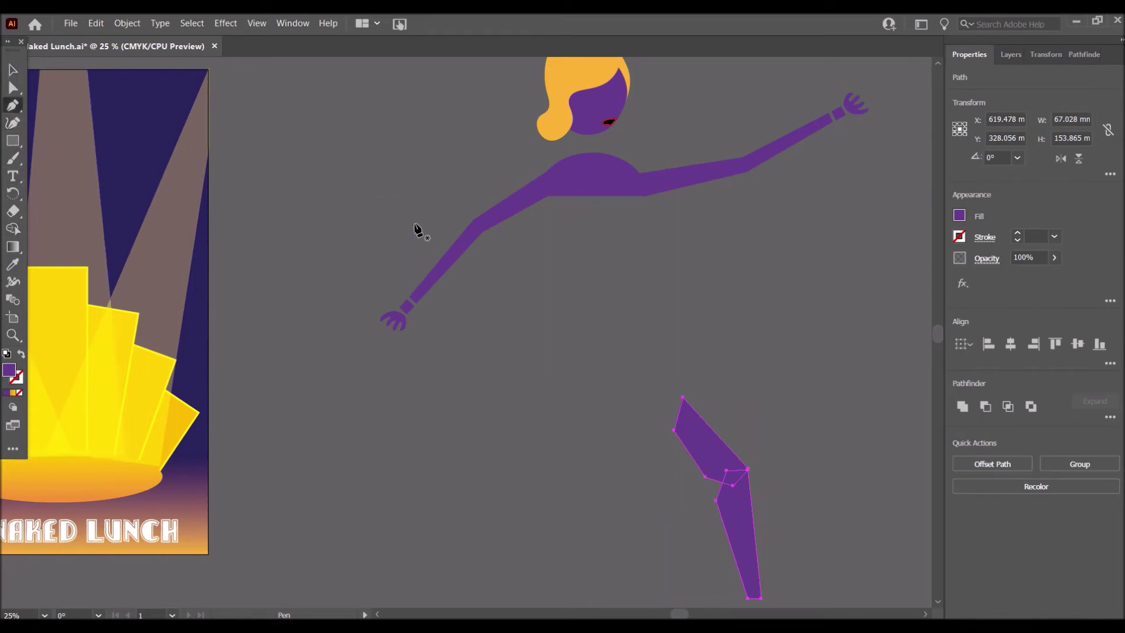
left_click(549, 197)
key("ctrl+z")
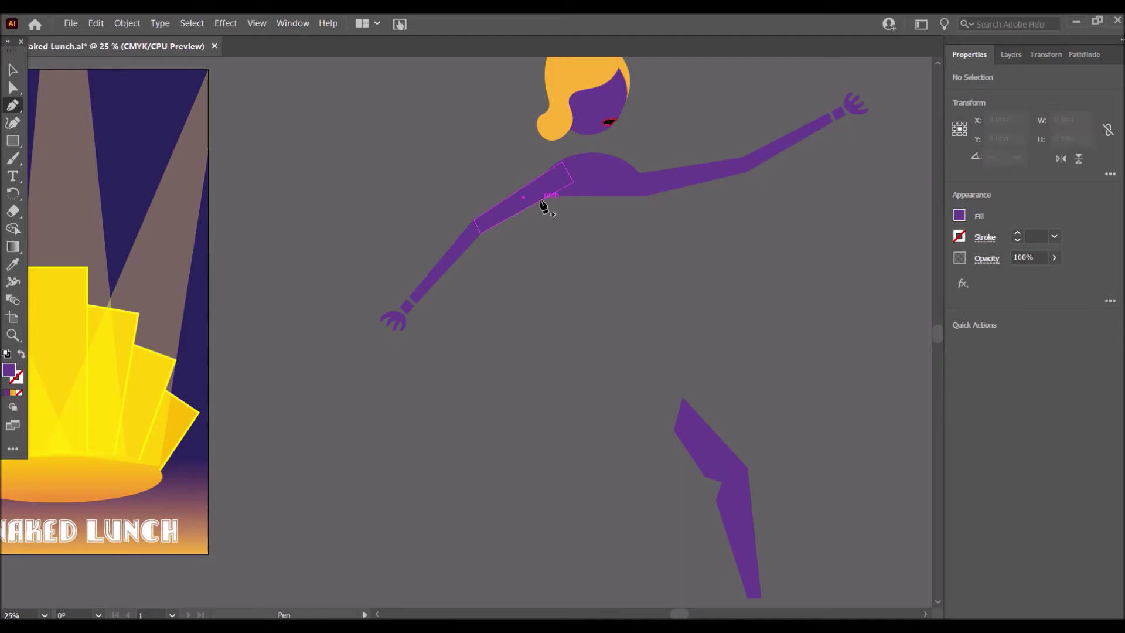
left_click(548, 198)
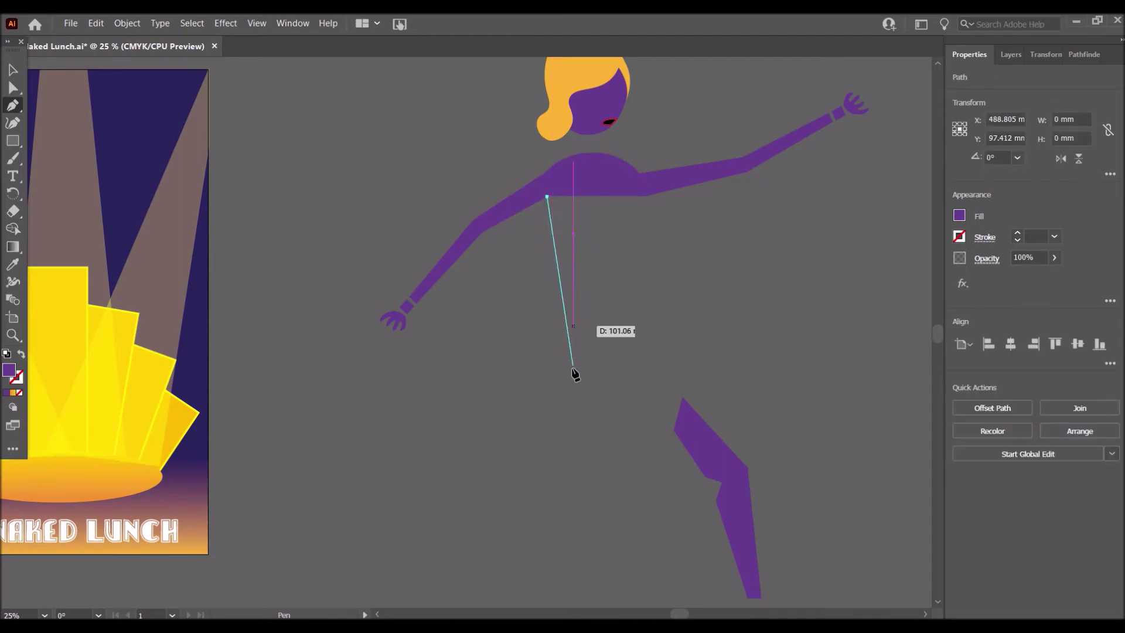
left_click(560, 343)
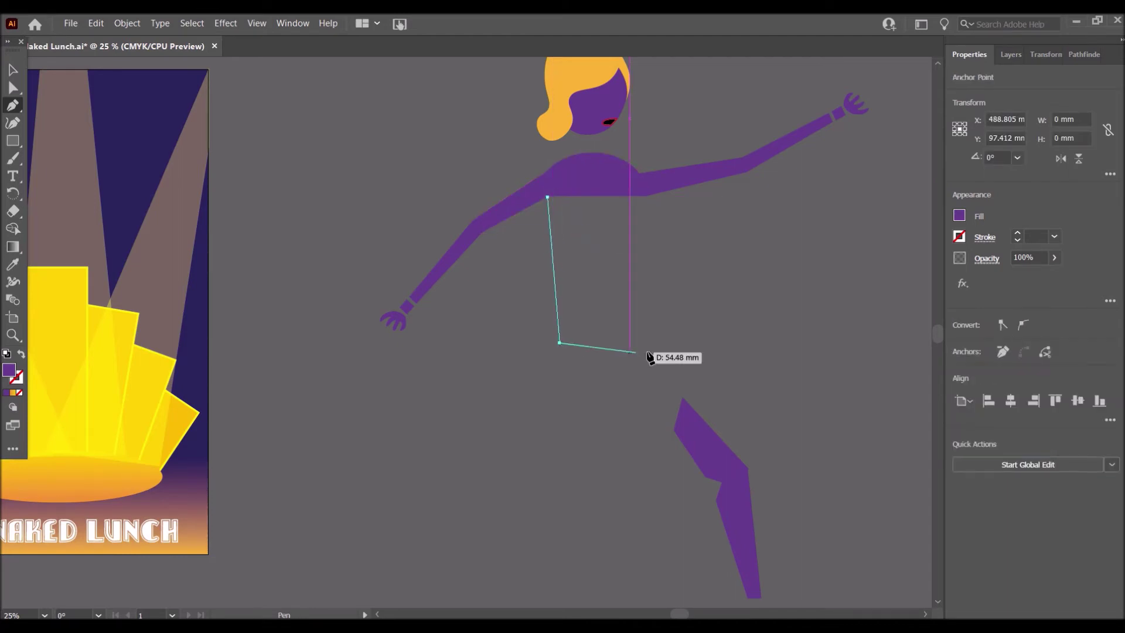
left_click(633, 345)
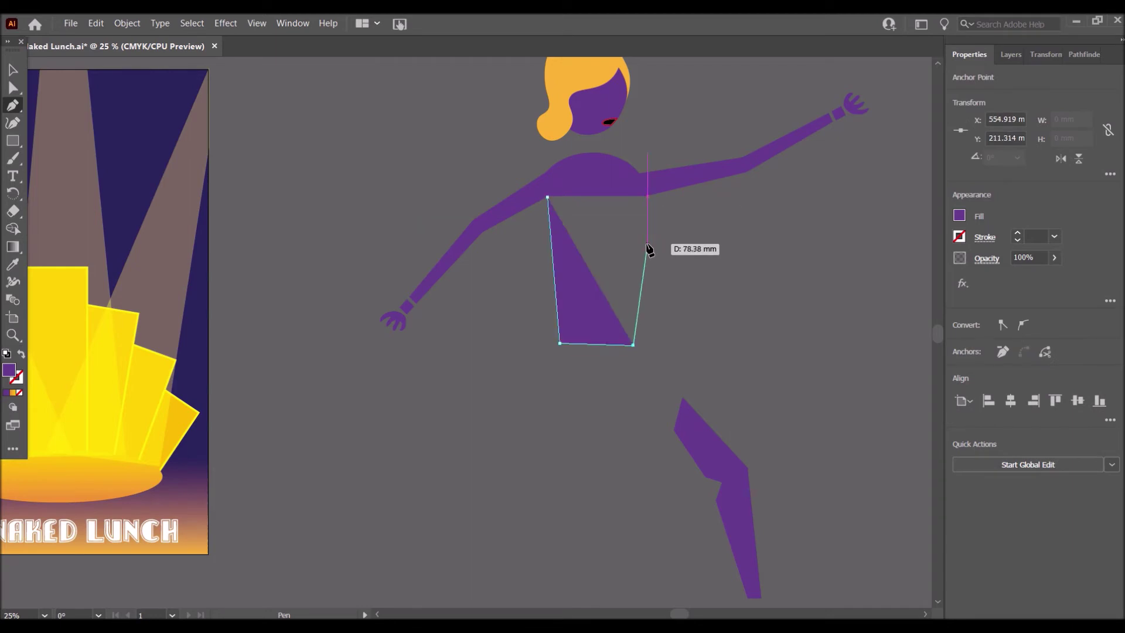
left_click(668, 236)
left_click(648, 197)
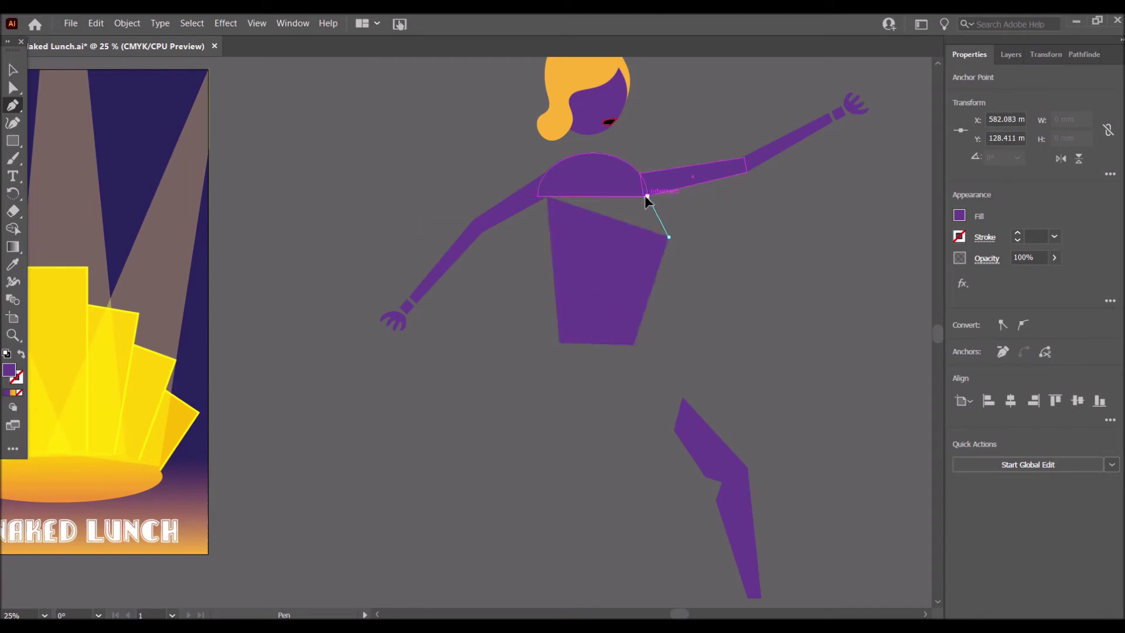
left_click(547, 196)
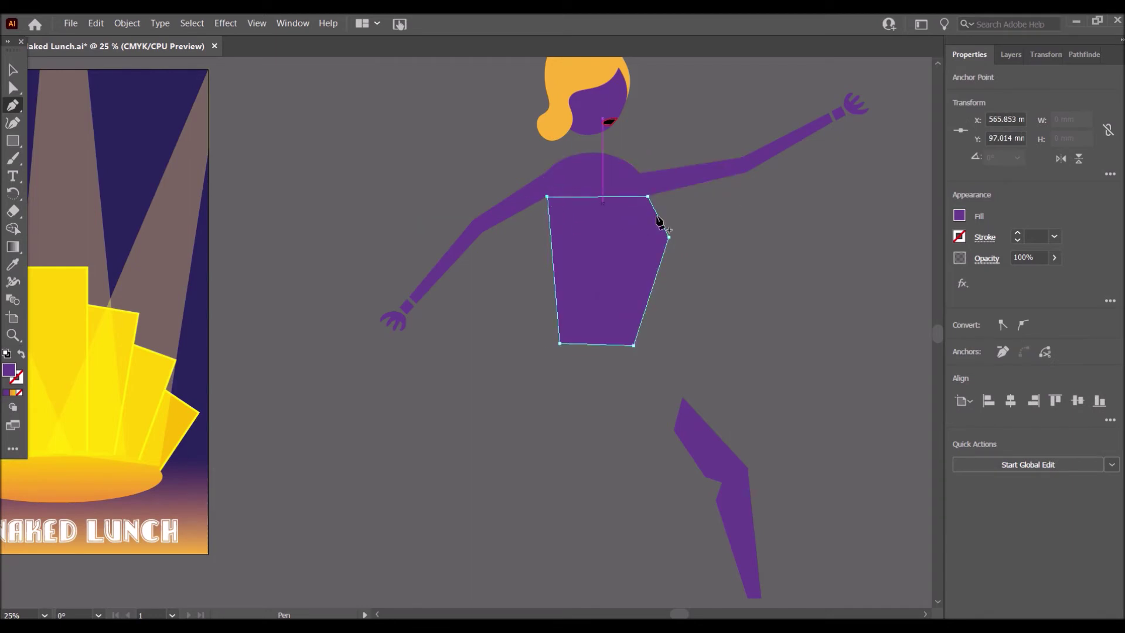
Fill the torso with the dark blue swatch
left_click(960, 217)
left_click(867, 244)
left_click(879, 269)
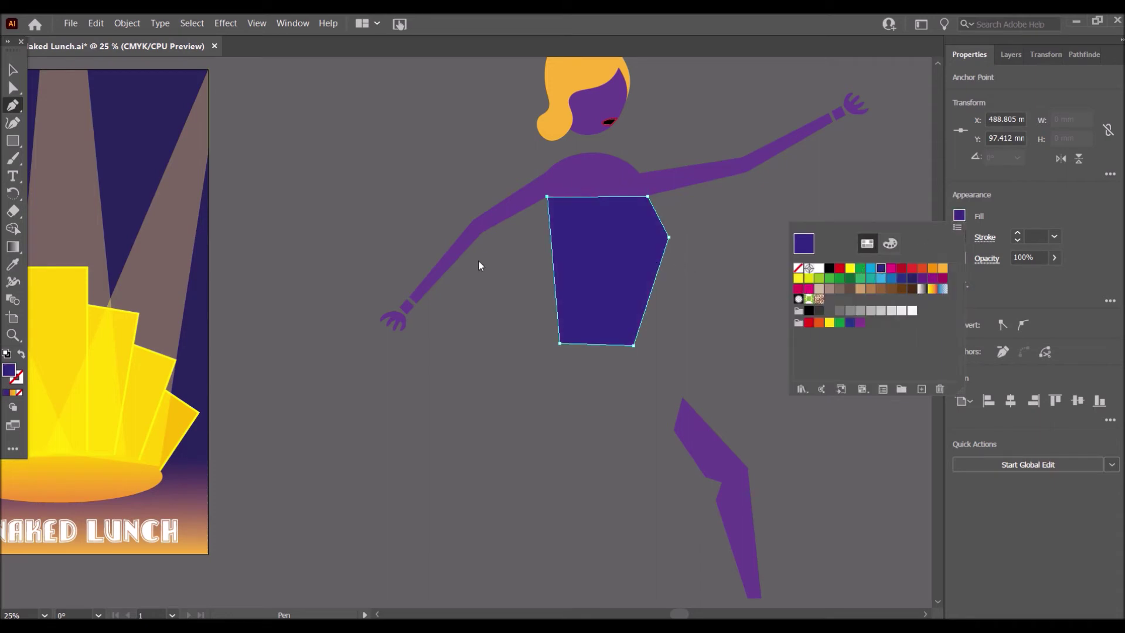
left_click(20, 76)
key("v")
left_click(753, 208)
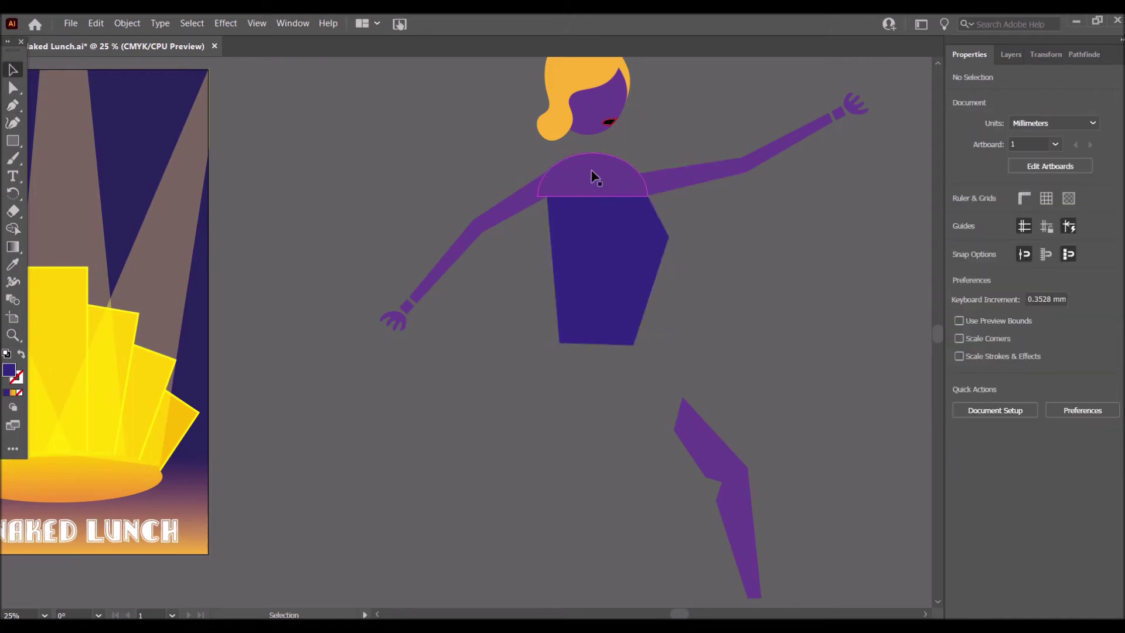
Move the dark blue torso up so its top edge overlaps the lower part of the purple chest
left_click(621, 176)
left_click_drag(615, 264, 606, 243)
left_click(750, 266)
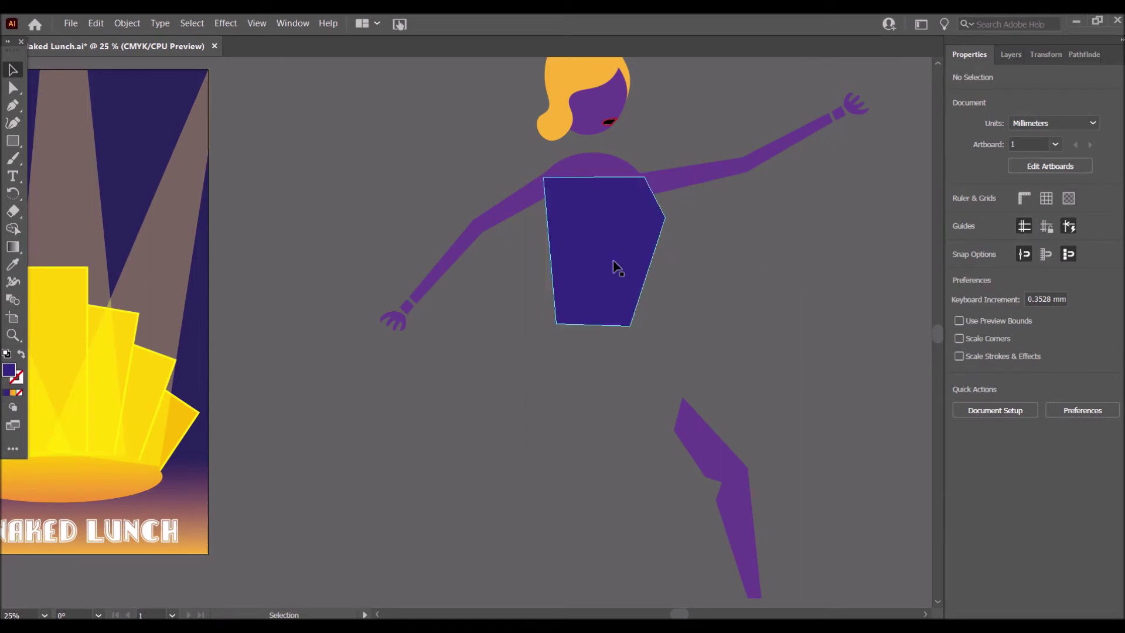
left_click_drag(606, 262, 606, 275)
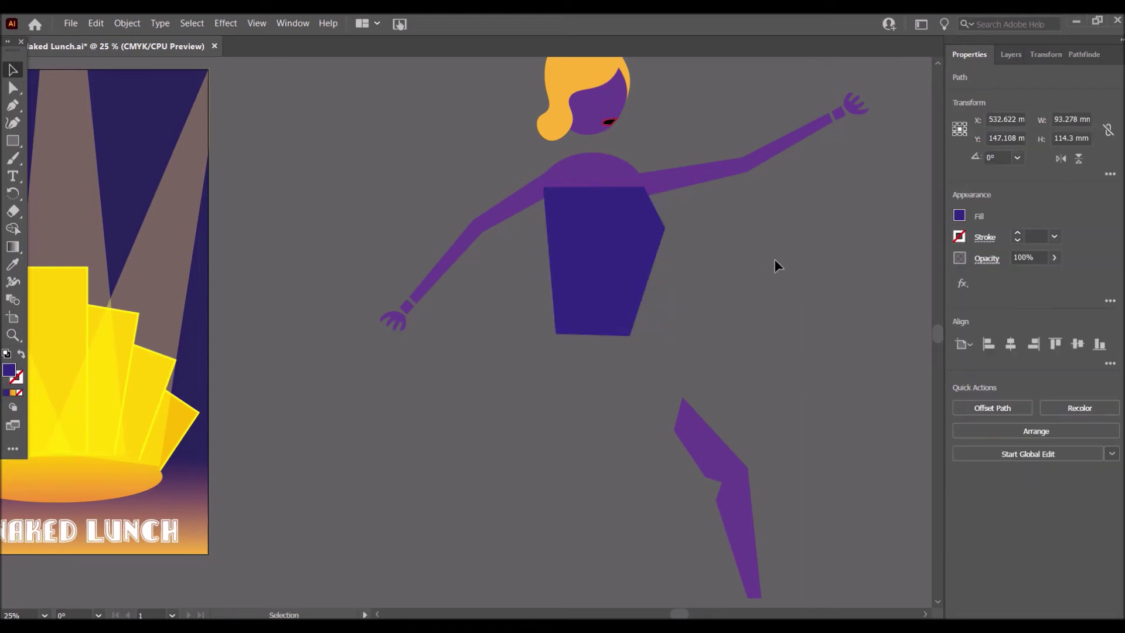
left_click(771, 256)
Remove the torso's extra anchor point below its upper right corner, leaving a four-sided tapered shape
left_click(617, 270)
key("a")
left_click_drag(666, 228, 656, 201)
left_click(685, 227)
left_click(657, 207)
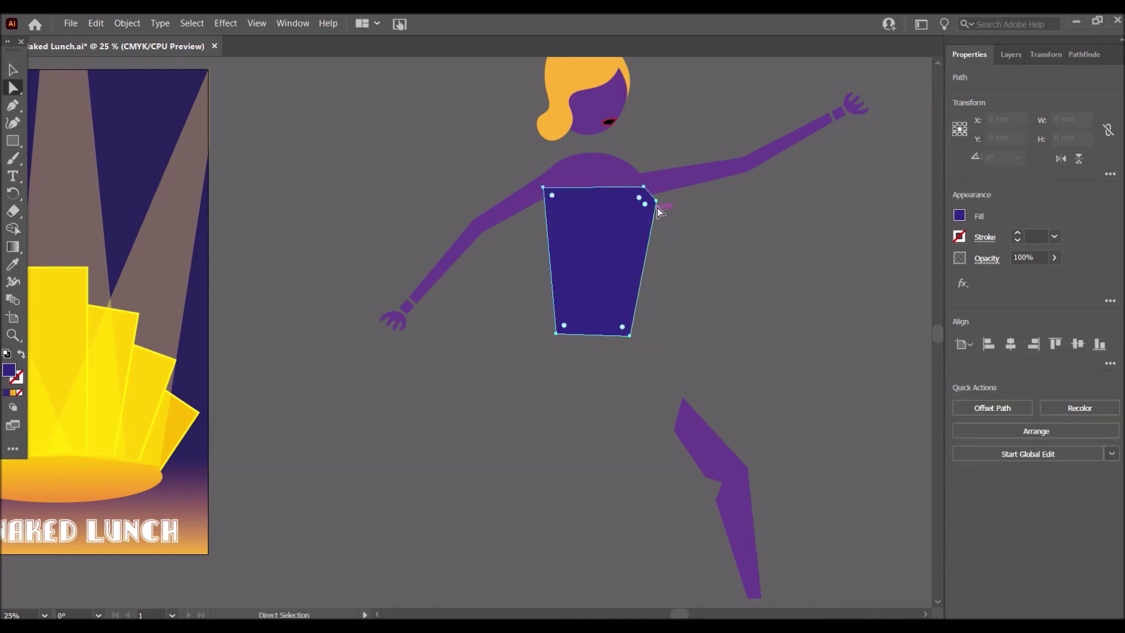
left_click(656, 201)
left_click(1002, 351)
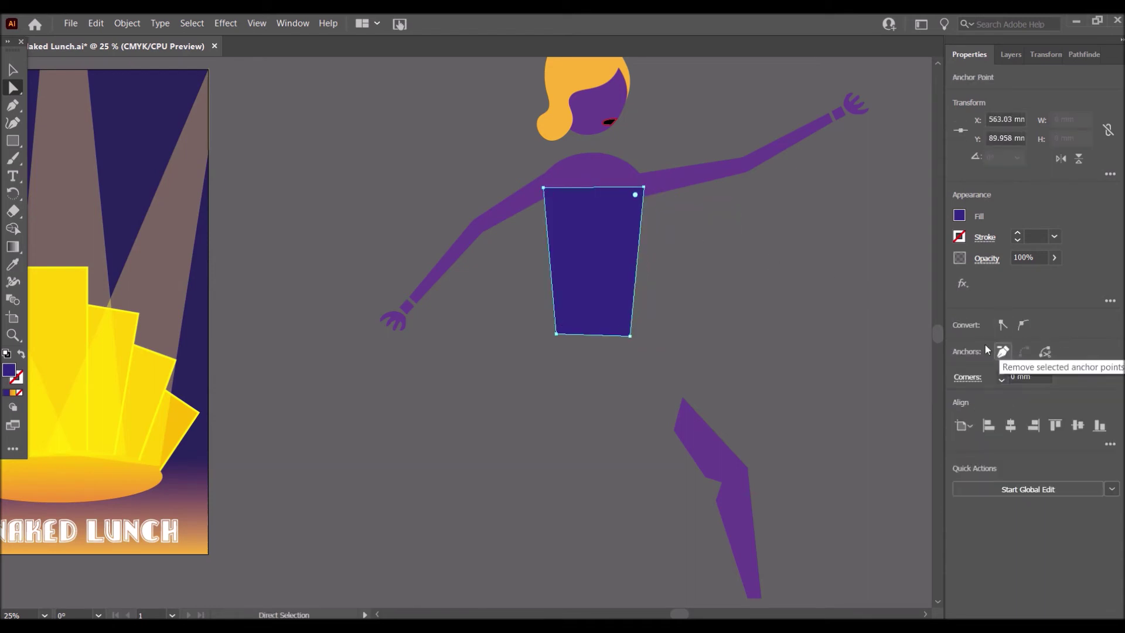
left_click(13, 70)
left_click_drag(646, 262, 645, 263)
left_click(676, 259)
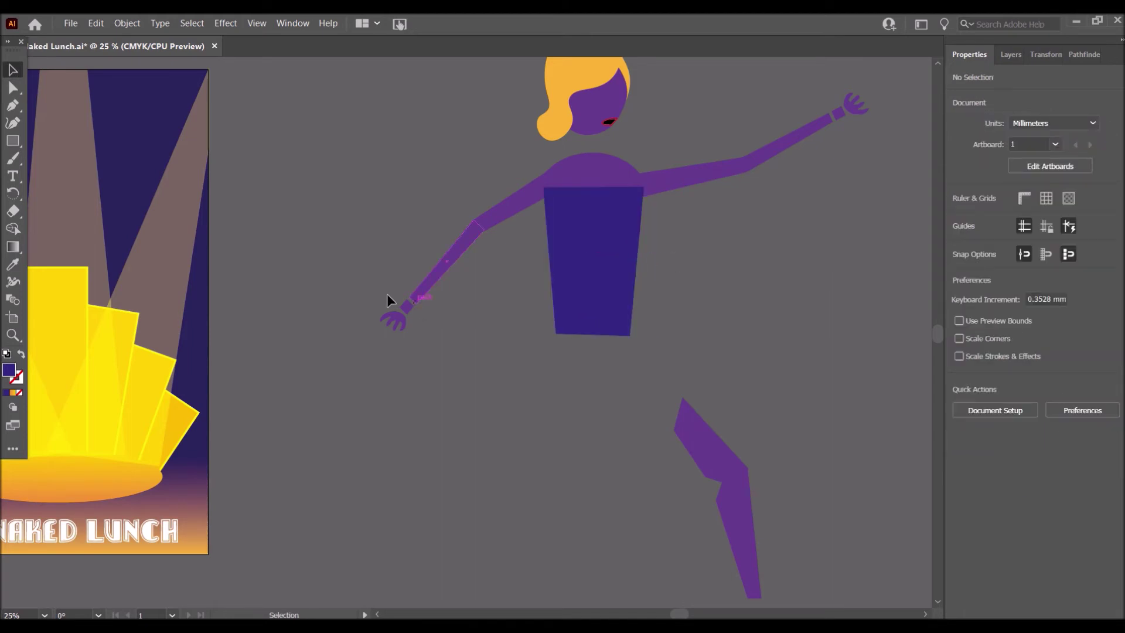
Draw a closed dark blue skirt shape with the Pen tool from the torso's bottom edge, with a long left leg, about 201 mm high
left_click(13, 106)
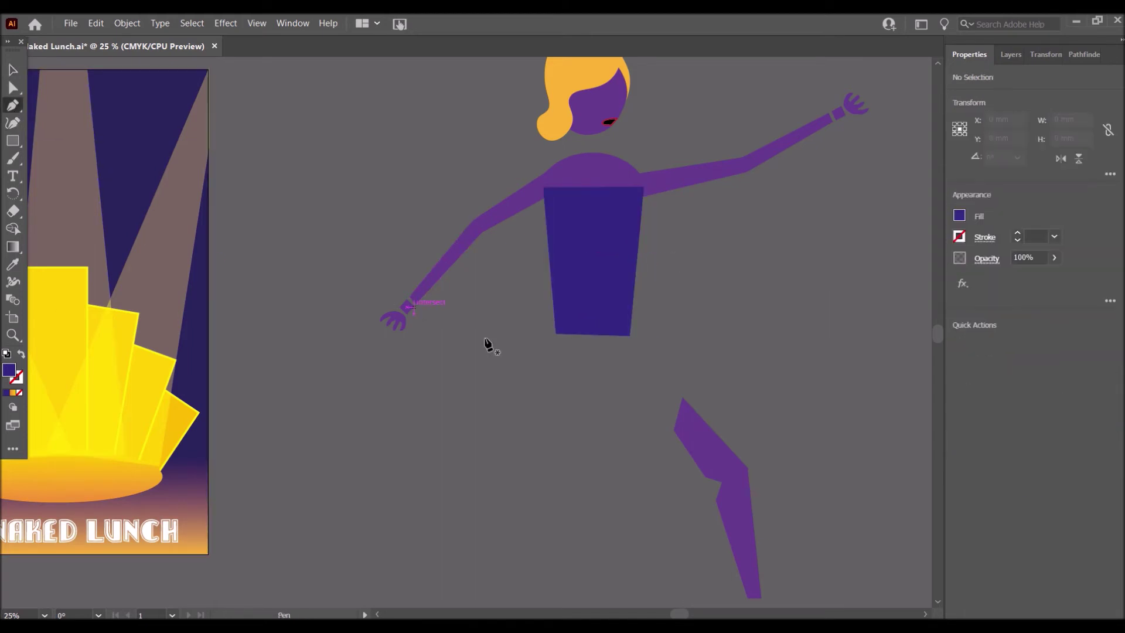
left_click(556, 336)
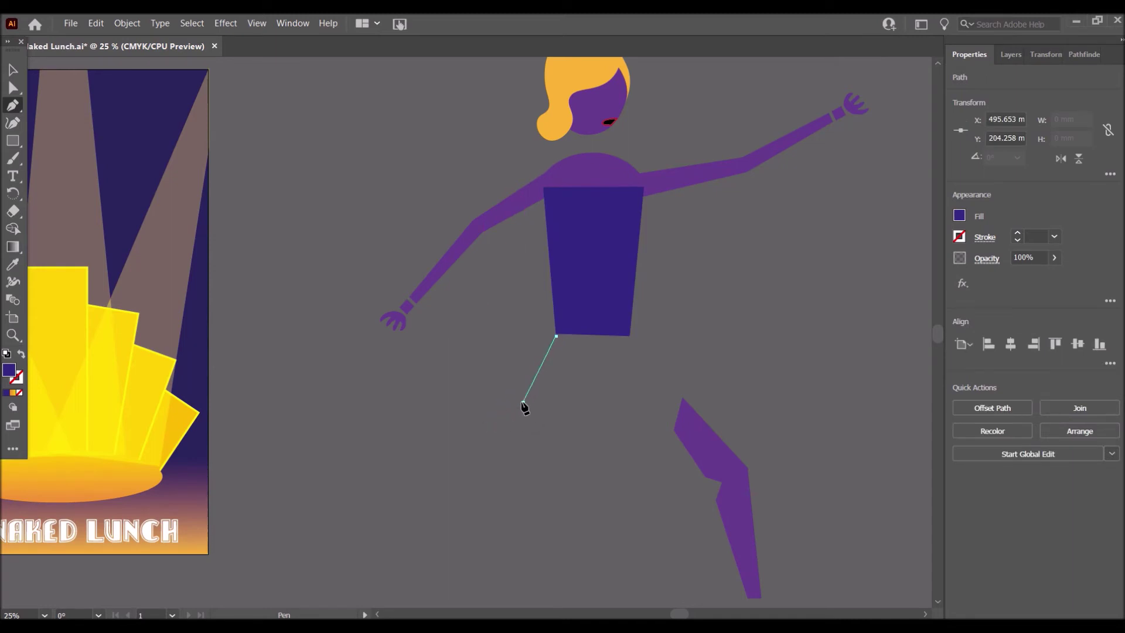
left_click(522, 403)
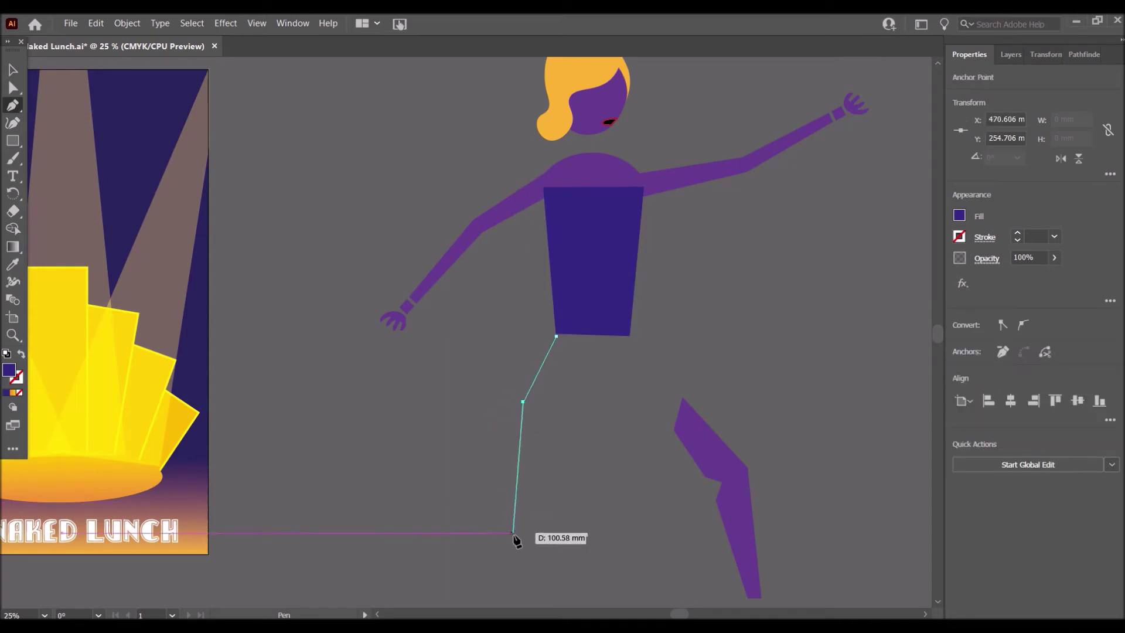
left_click(516, 584)
left_click(516, 598)
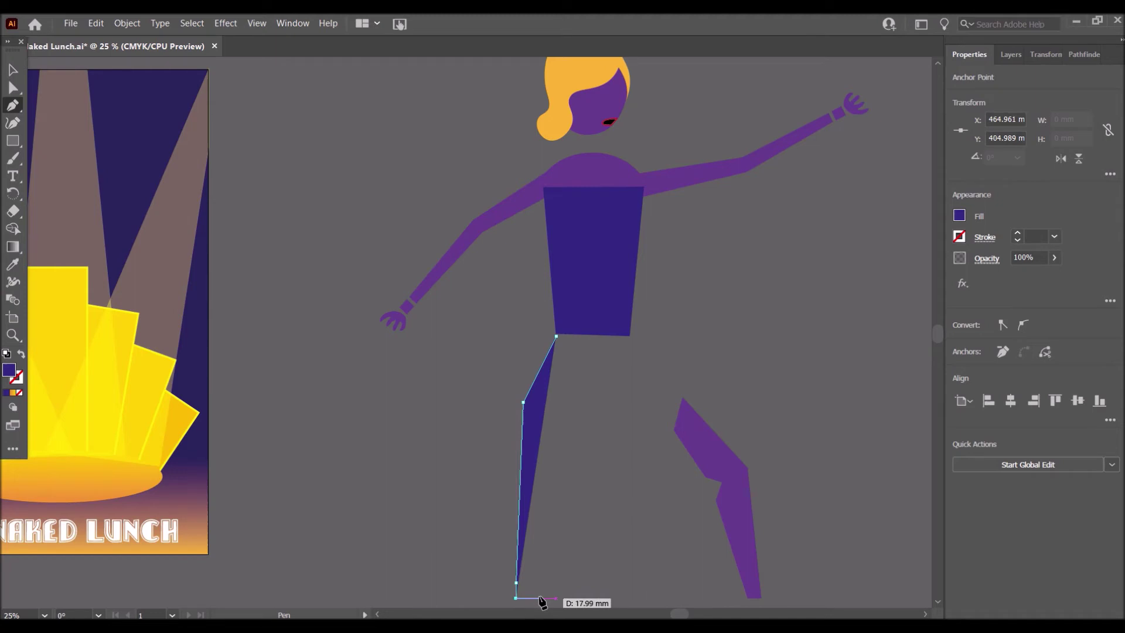
left_click(552, 594)
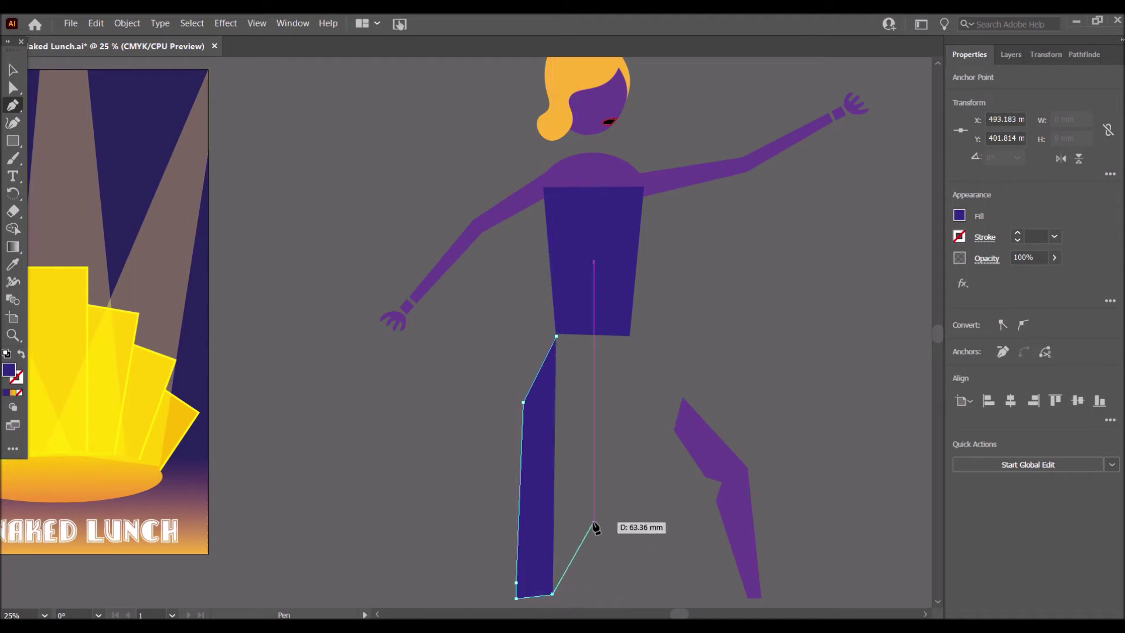
left_click(567, 471)
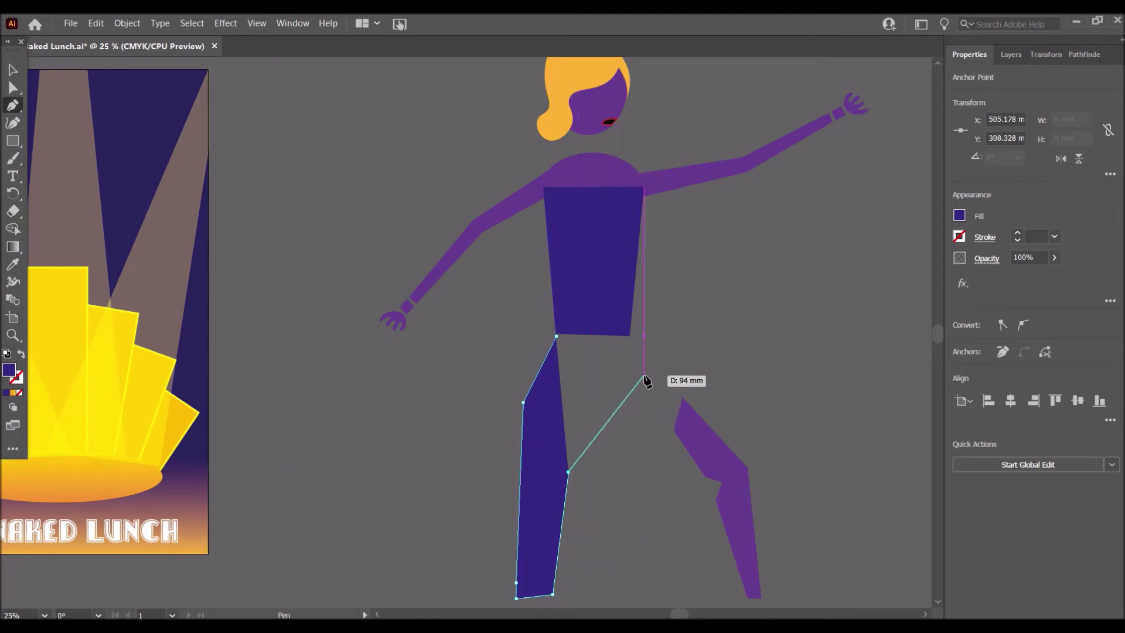
left_click(674, 404)
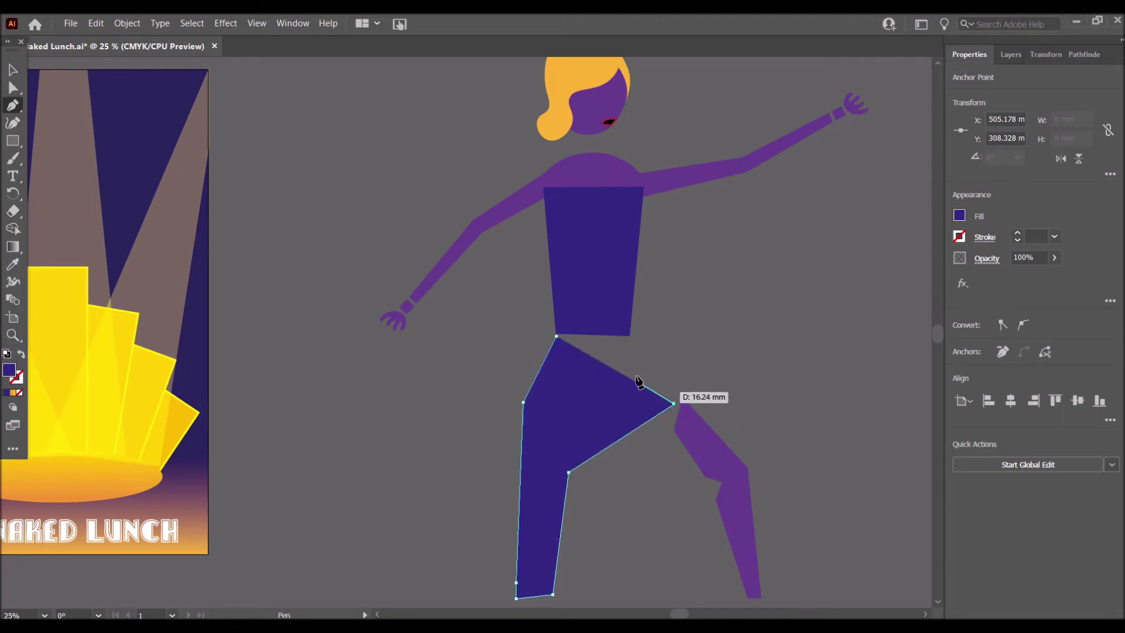
left_click(629, 358)
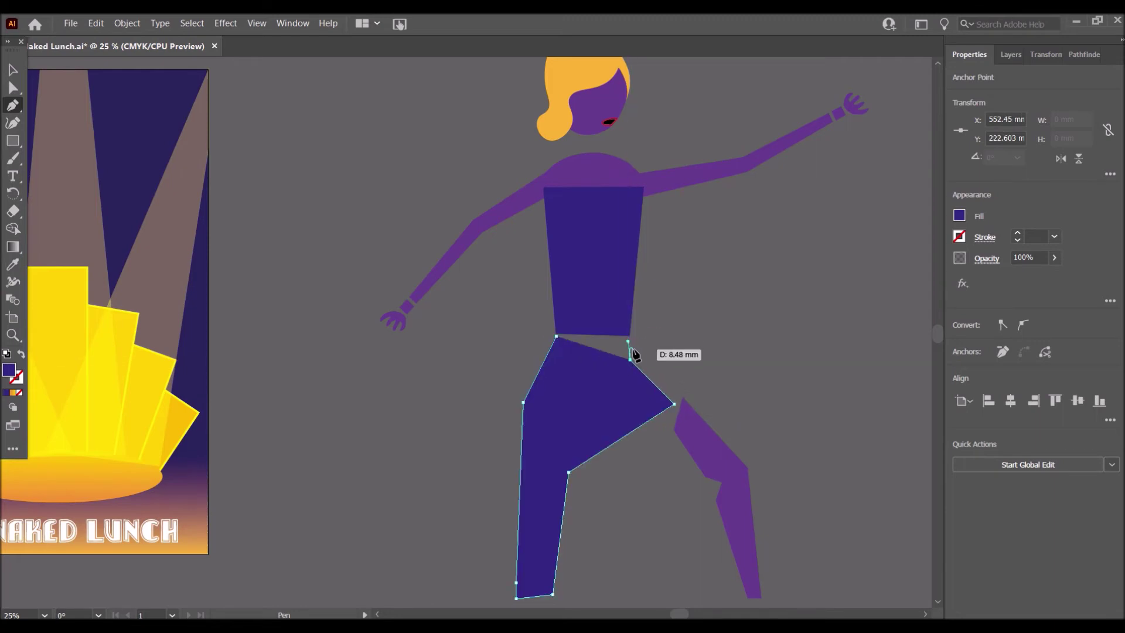
key("ctrl+z")
left_click_drag(637, 344, 633, 340)
left_click(621, 338)
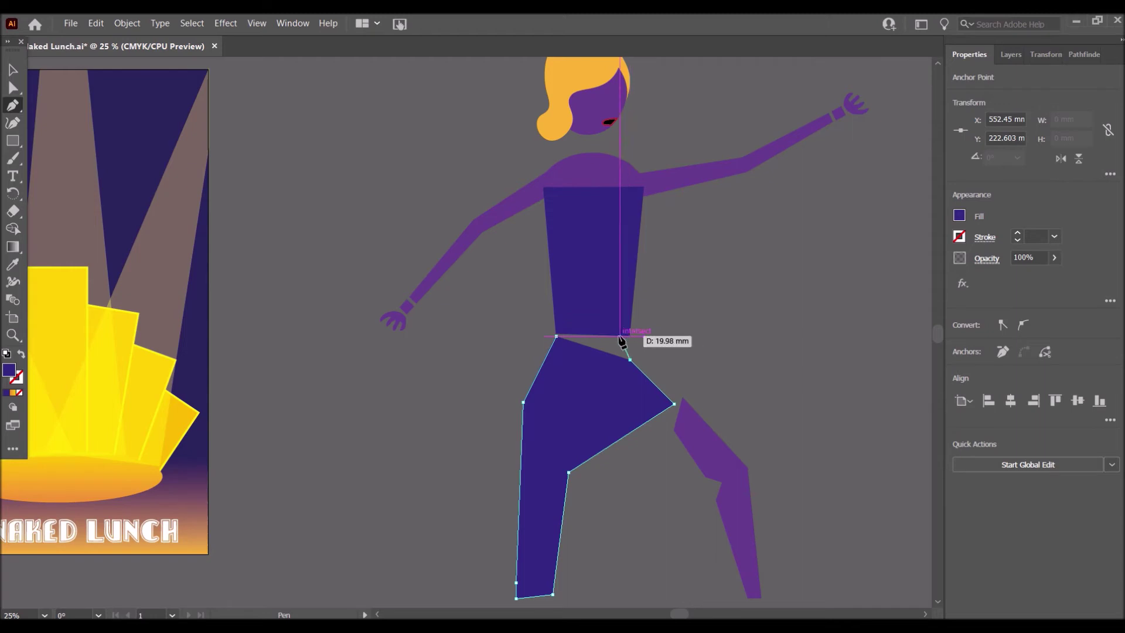
left_click(555, 335)
Move the skirt shape up to overlap the torso's bottom edge and widen it to about 133 mm
key("v")
left_click_drag(599, 384, 601, 380)
left_click_drag(680, 466, 686, 462)
left_click(687, 462)
left_click_drag(620, 414, 617, 410)
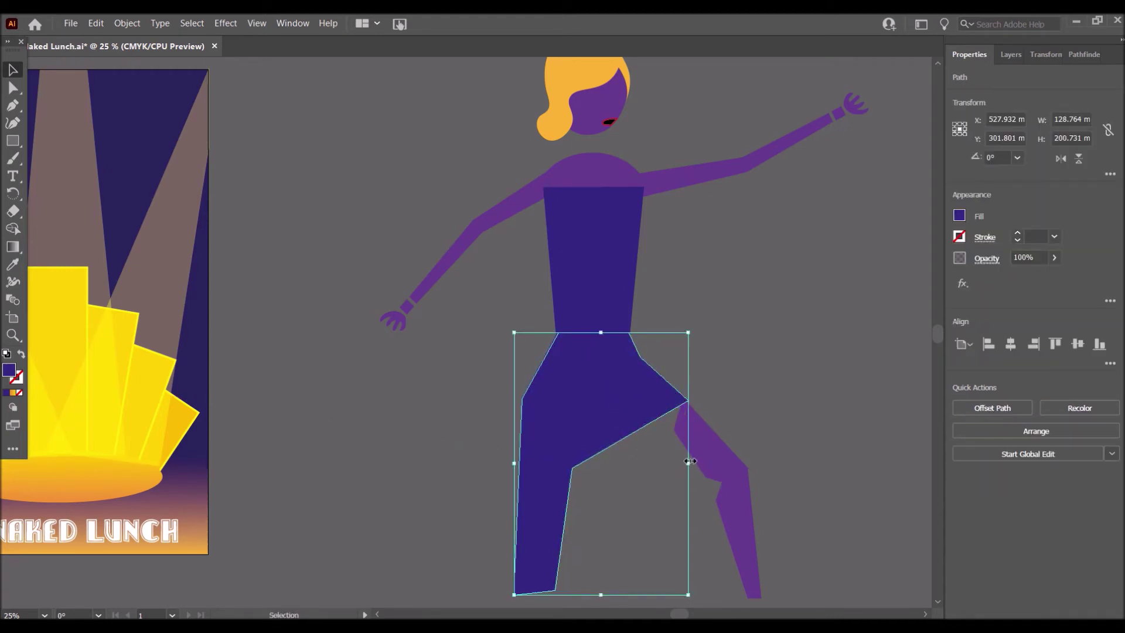
Move the whole purple leg up and left so its thigh tucks under the skirt's right corner
left_click(749, 401)
left_click_drag(659, 498, 660, 499)
left_click_drag(730, 491, 696, 459)
left_click(791, 412)
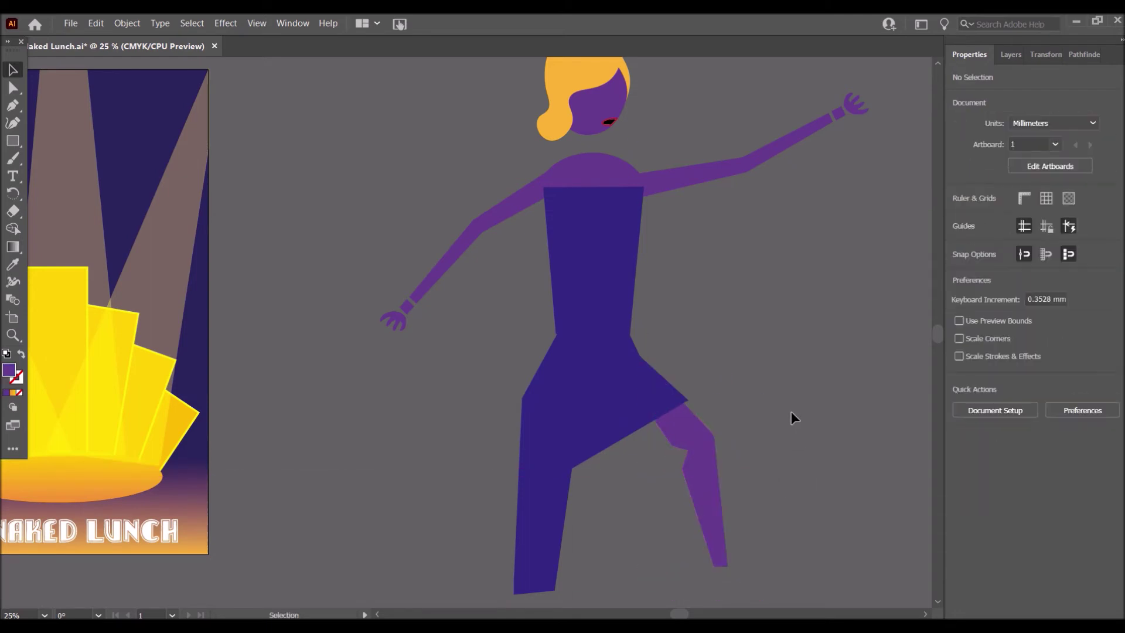
Unite the dark blue torso and skirt into a single dress shape
left_click(595, 409)
left_click(779, 371)
left_click(585, 414)
left_click(785, 378)
left_click(611, 399)
left_click(778, 391)
left_click(614, 377)
left_click(609, 287, "shift")
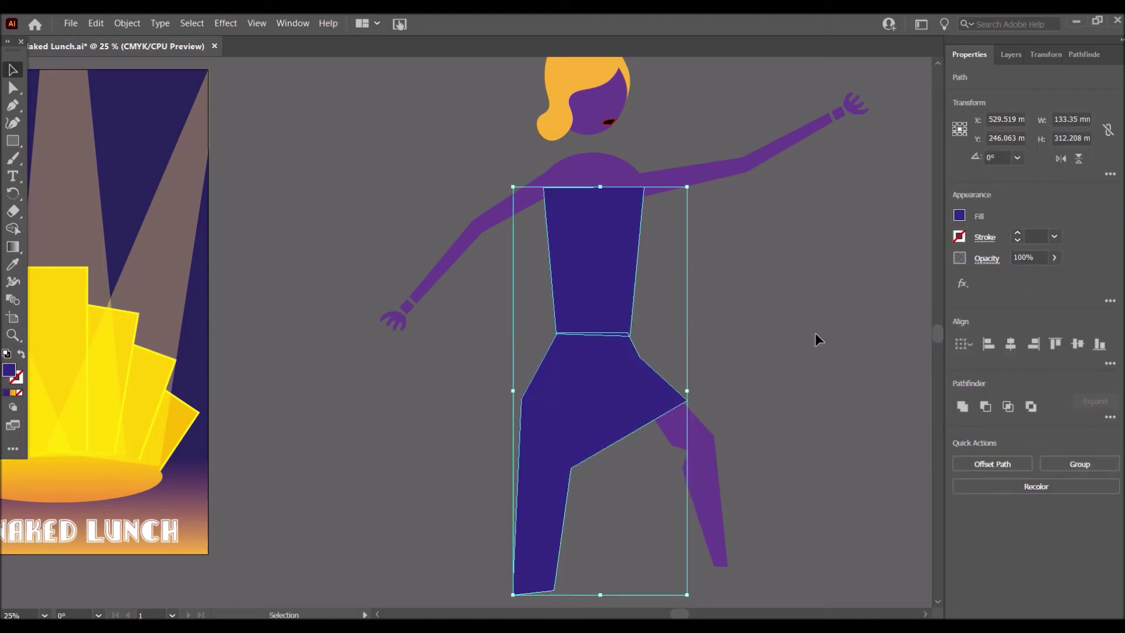
left_click(961, 406)
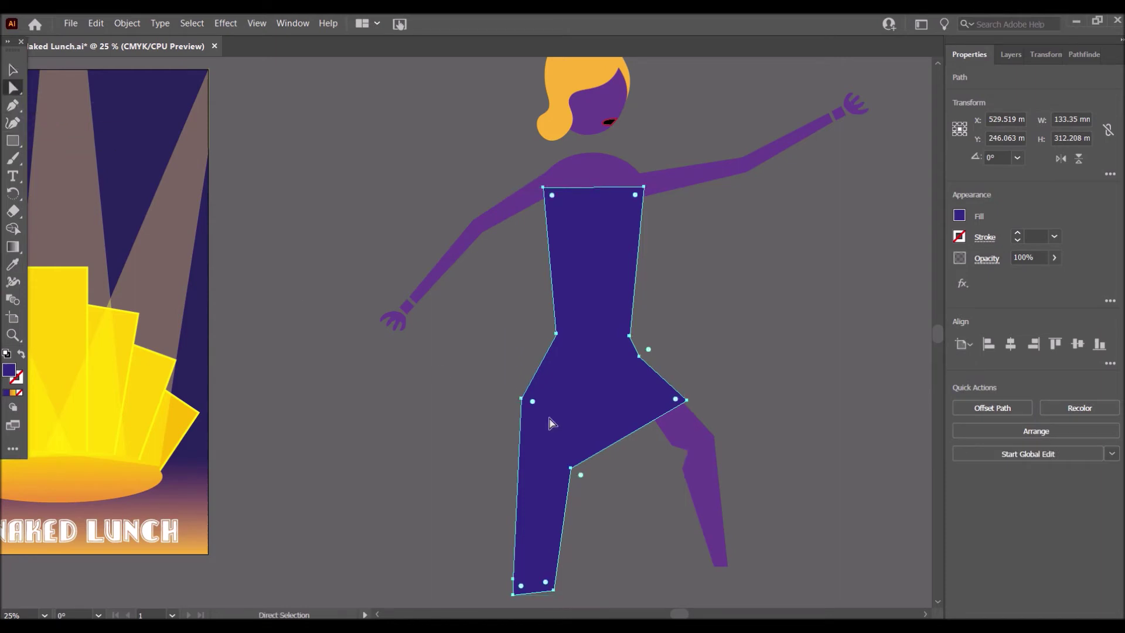
Reshape the dress by pulling its right corner in towards the hip, raising the inner leg point and levelling the bottom edge
left_click_drag(571, 468, 587, 451)
key("ctrl+z")
left_click_drag(685, 402, 656, 374)
left_click_drag(586, 451, 596, 428)
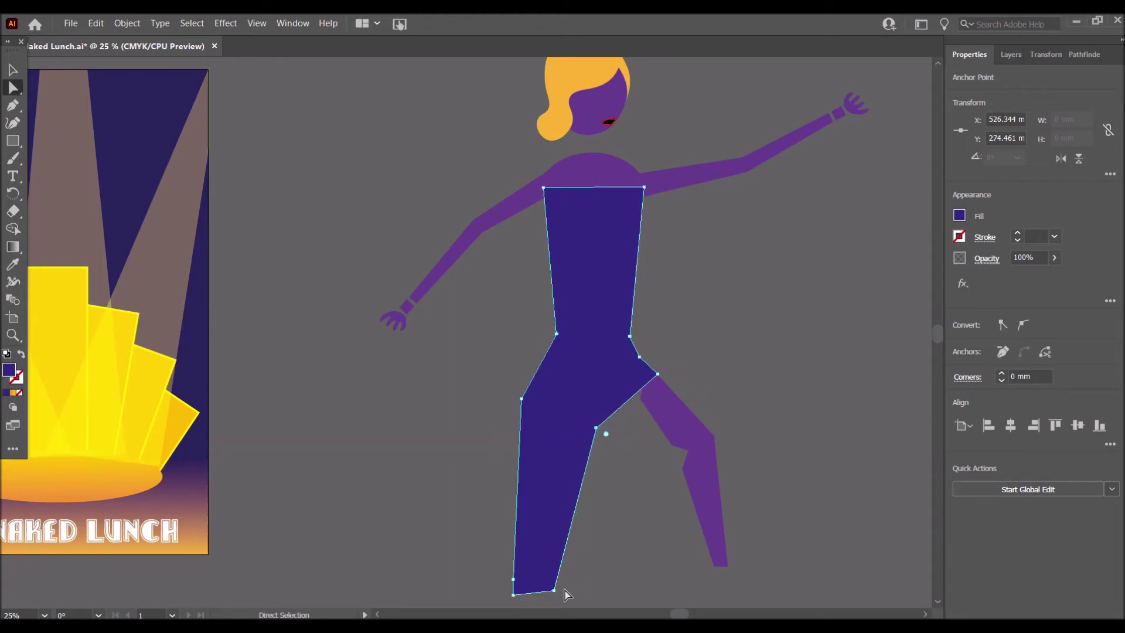
left_click_drag(554, 588, 552, 592)
Shift the dress slightly down and pull its right waist point inward
left_click_drag(561, 333, 567, 339)
left_click(556, 339)
key("ctrl+z")
key("ctrl+z")
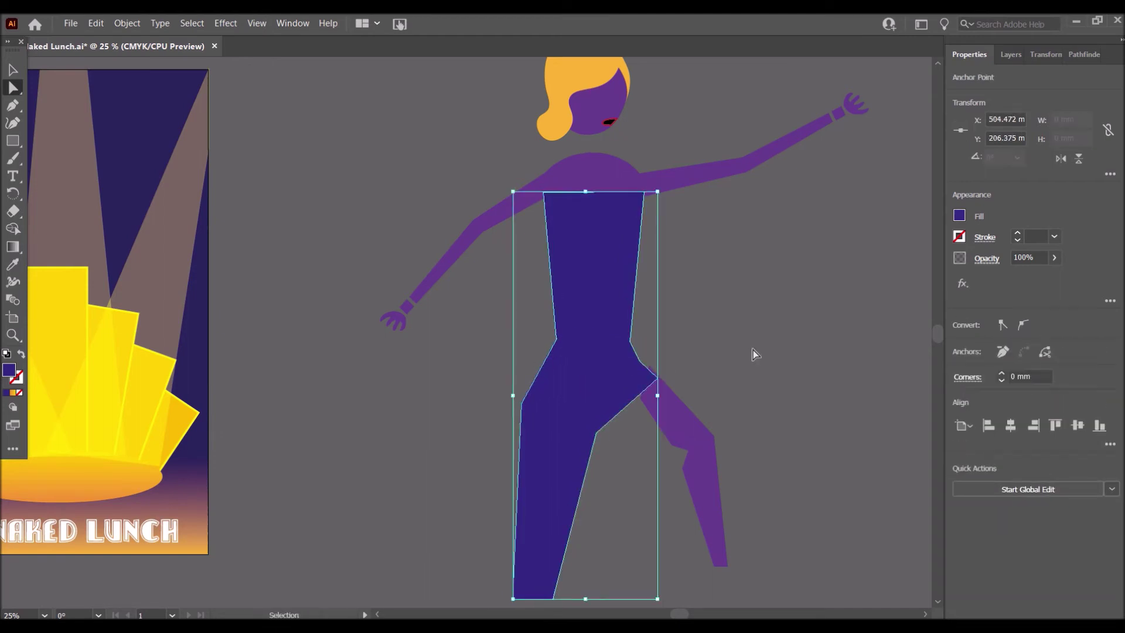
left_click_drag(629, 341, 625, 337)
left_click(1000, 350)
left_click(718, 329)
left_click(555, 432)
left_click_drag(702, 455, 694, 464)
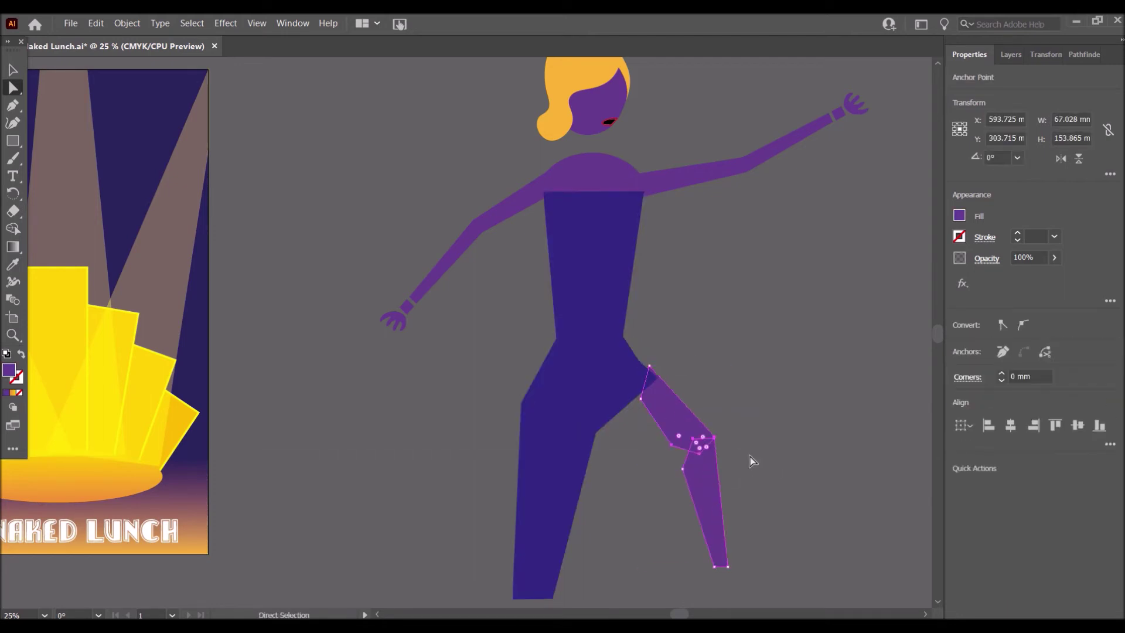
left_click(622, 248)
left_click(795, 287)
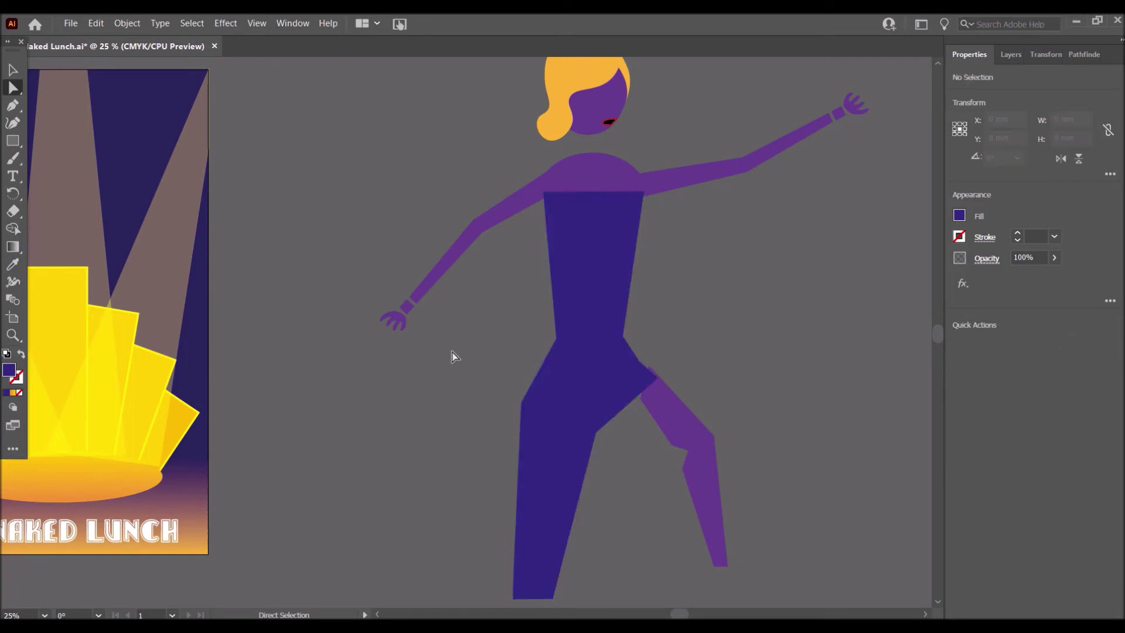
Fill both forearms, wrists and hands with the CMYK Blue swatch to form gloves
left_click_drag(414, 315, 447, 283)
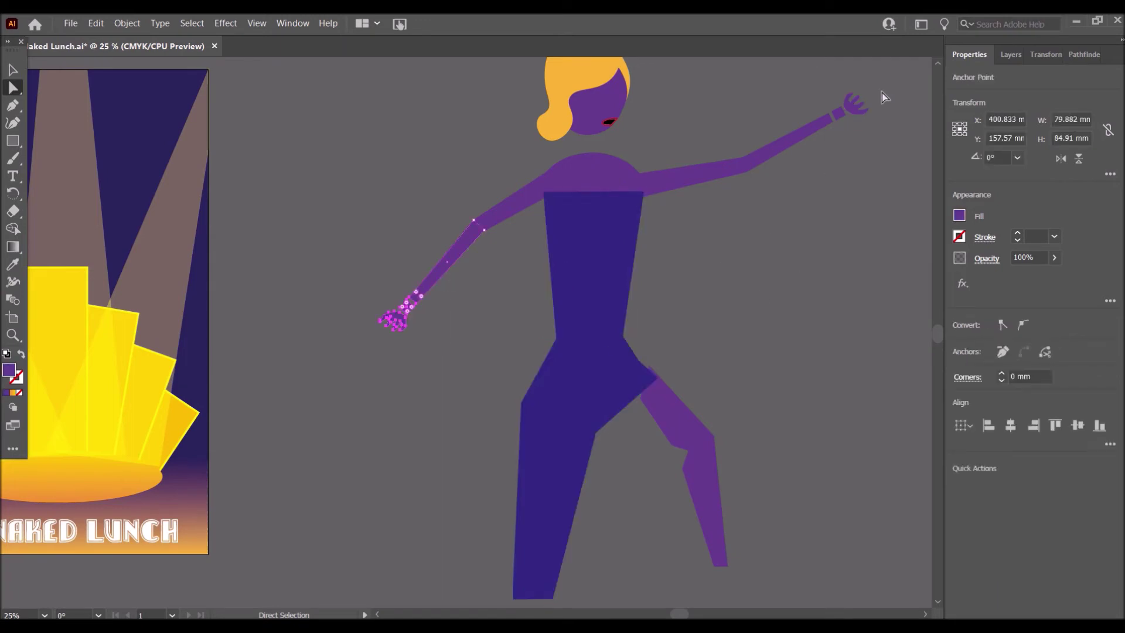
left_click_drag(757, 167, 756, 170)
left_click(959, 215)
left_click(882, 262)
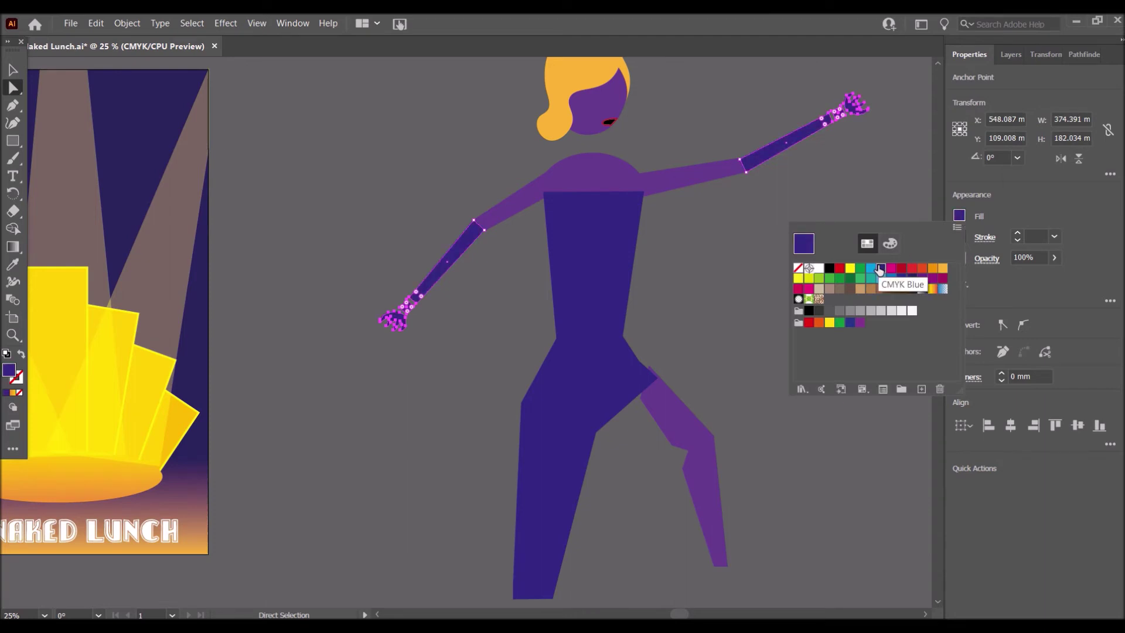
left_click(723, 254)
left_click(722, 254)
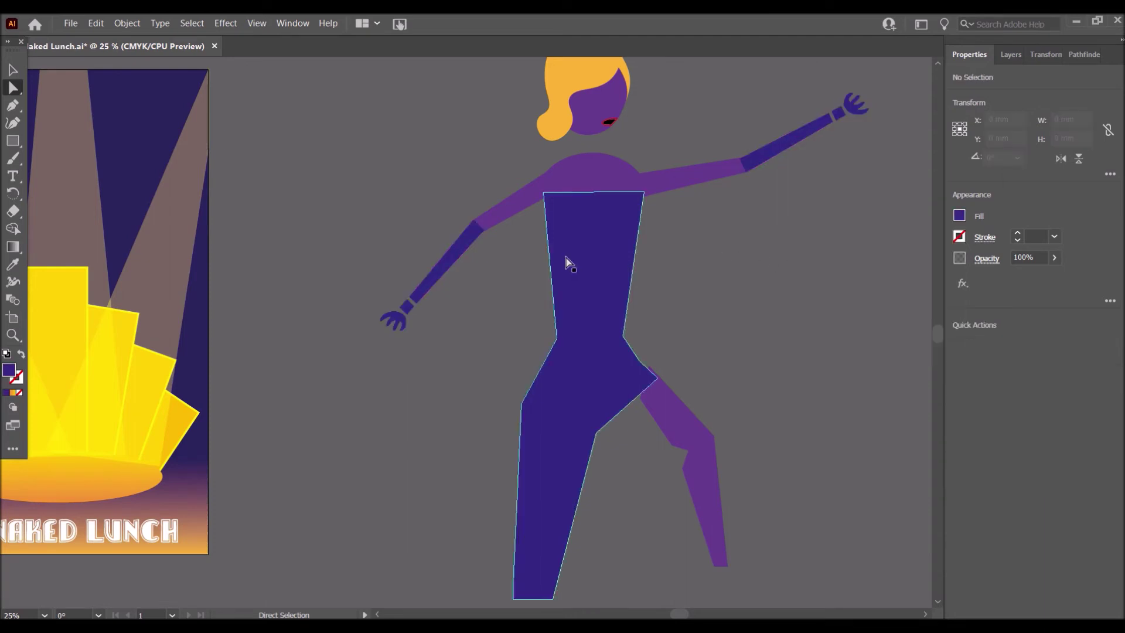
Reposition the whole purple leg in small moves so its thigh sits against the dress's right corner
left_click(609, 267)
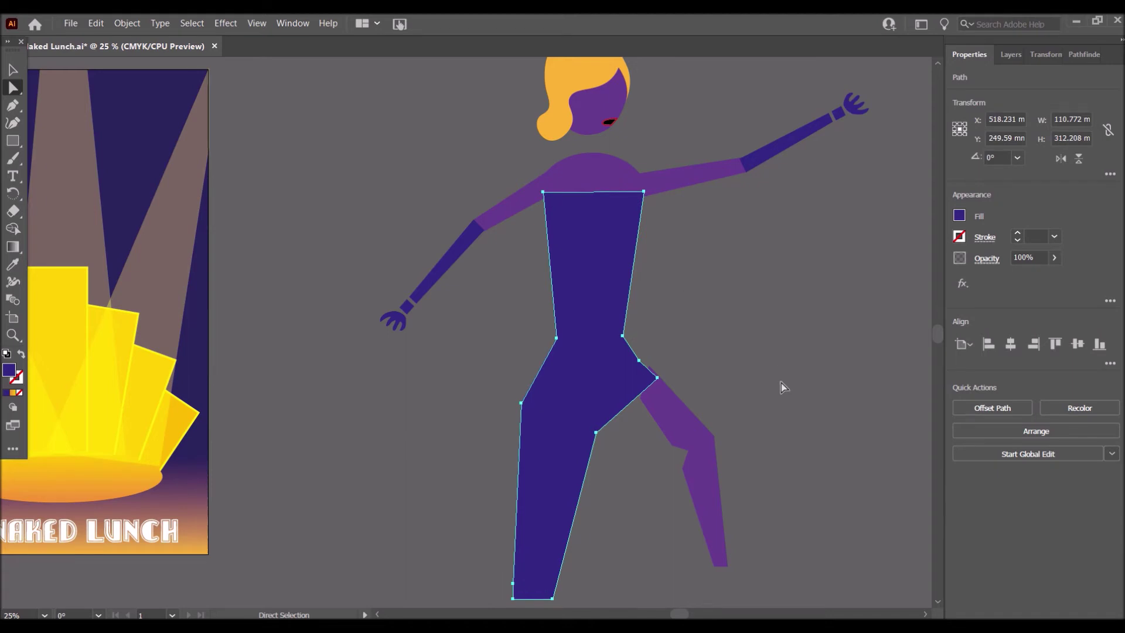
left_click(697, 468)
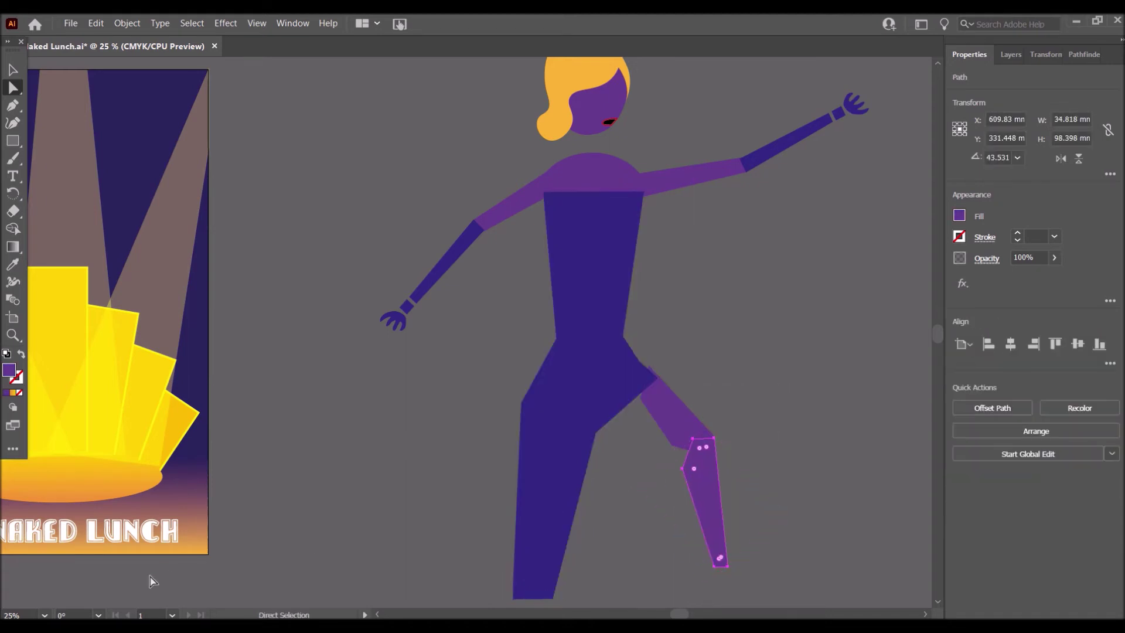
left_click(41, 615)
left_click(105, 503)
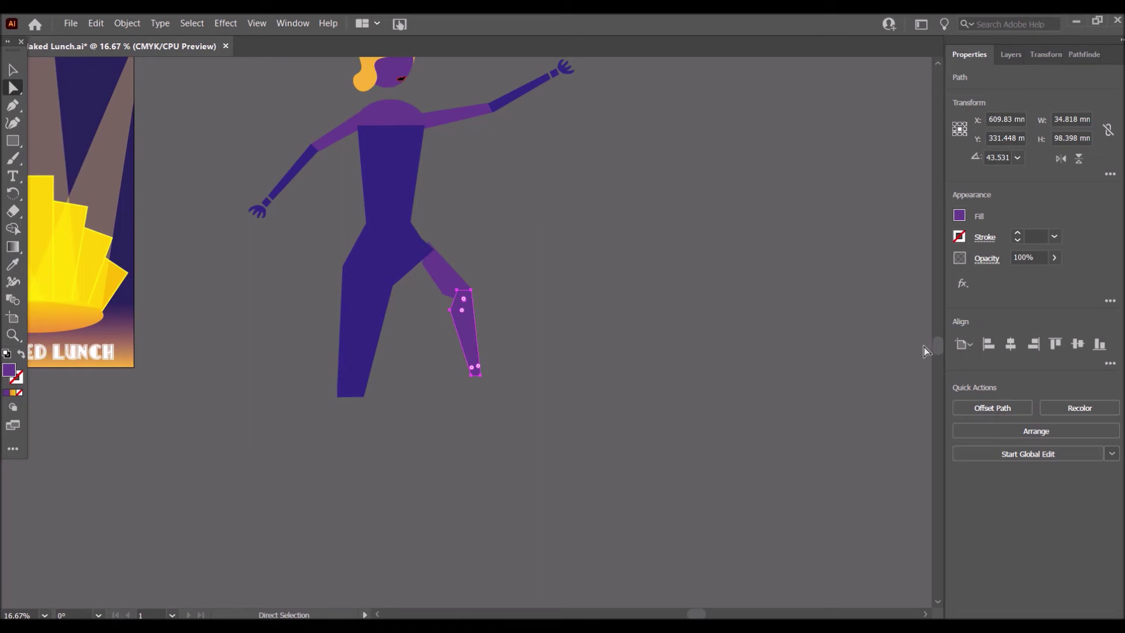
left_click_drag(940, 343, 942, 336)
left_click(636, 342)
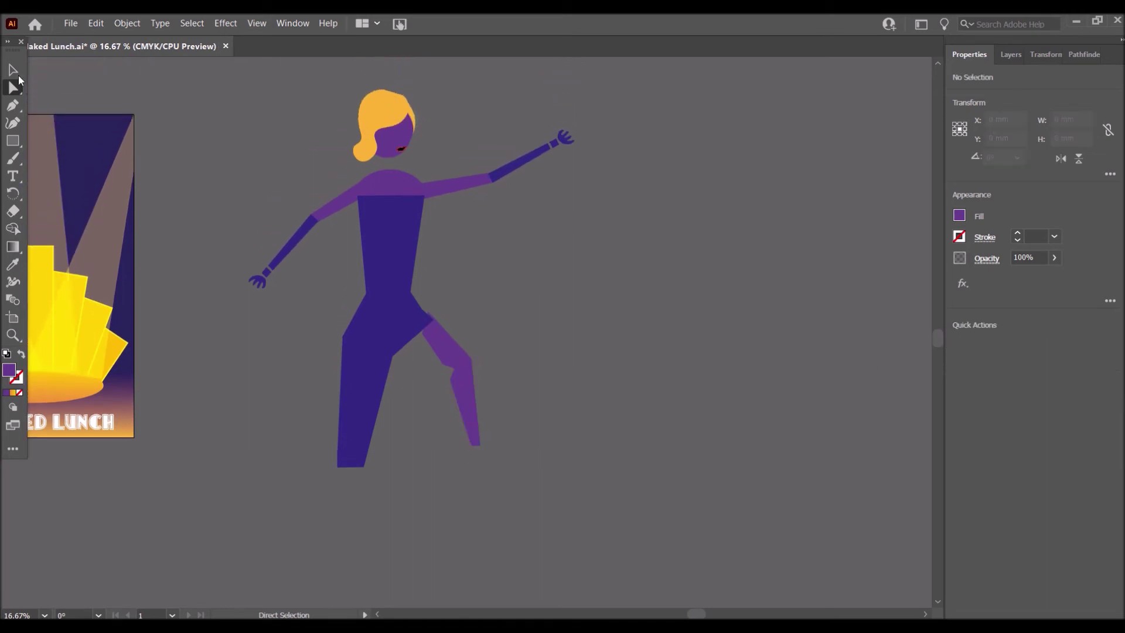
left_click_drag(455, 381, 456, 385)
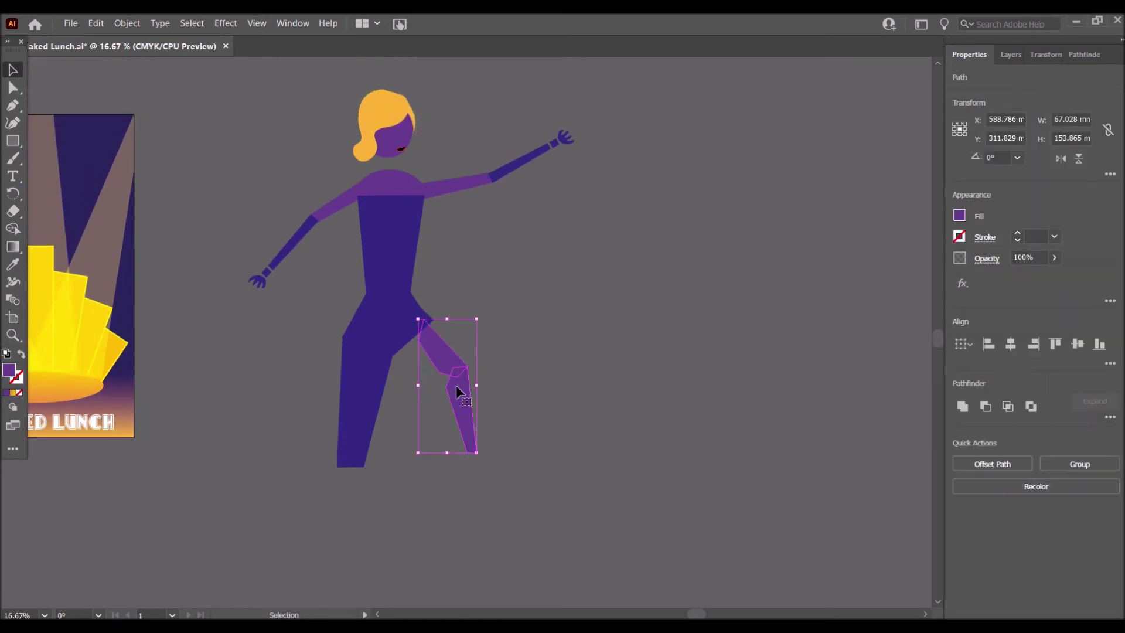
key("Up")
key("Up")
key("Up")
key("Up")
key("Up")
left_click(575, 400)
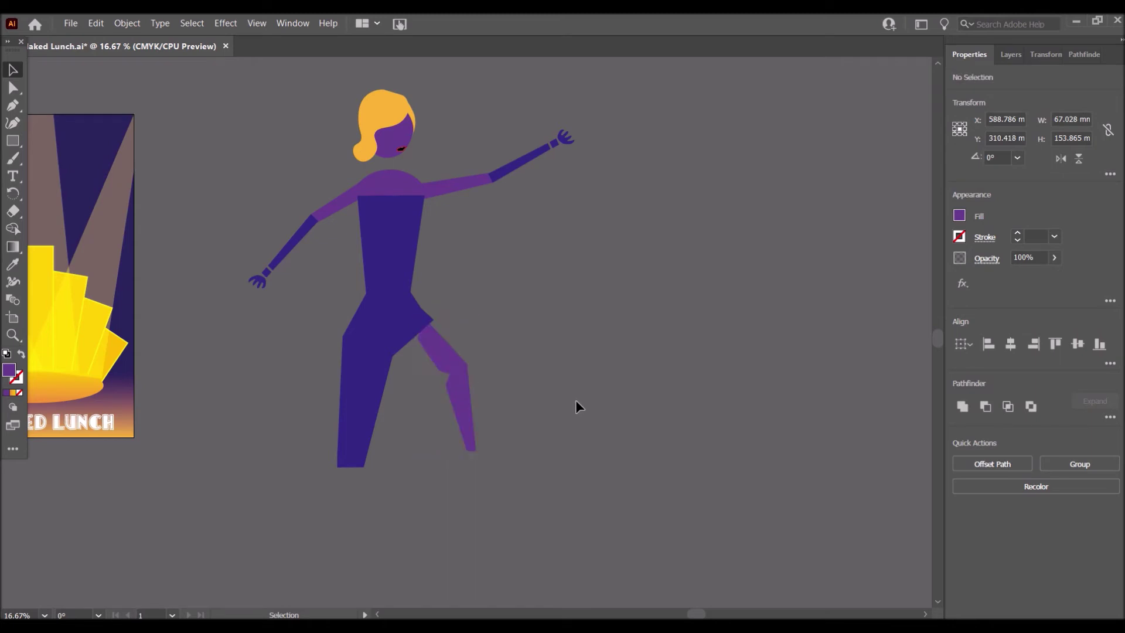
left_click(459, 399)
left_click_drag(460, 399, 465, 392)
left_click(504, 375)
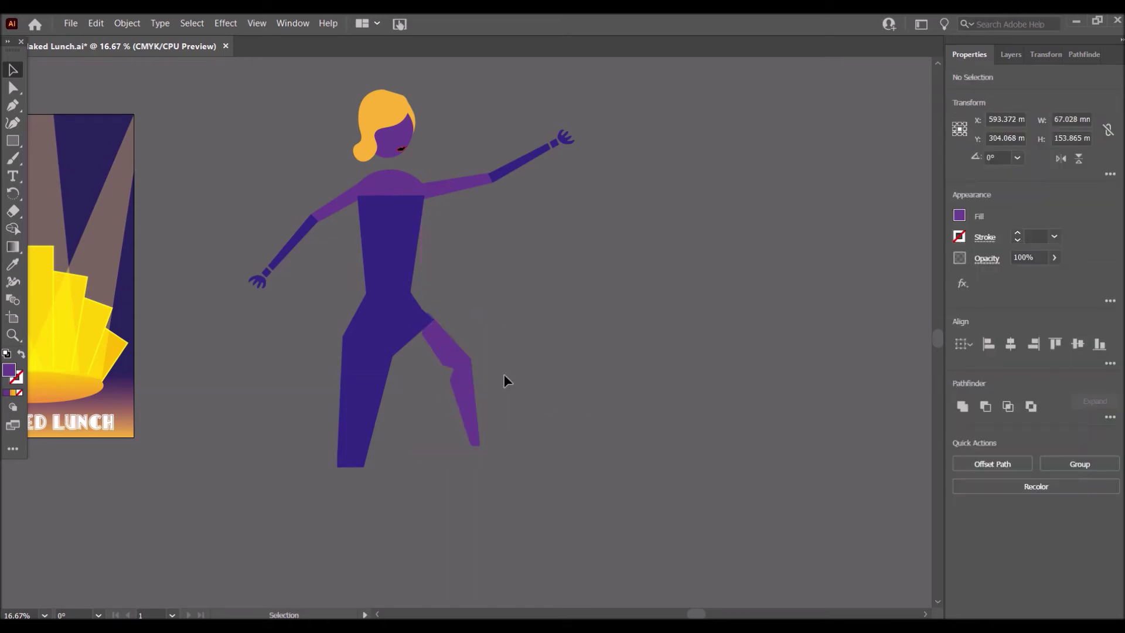
left_click(451, 370)
left_click(498, 374)
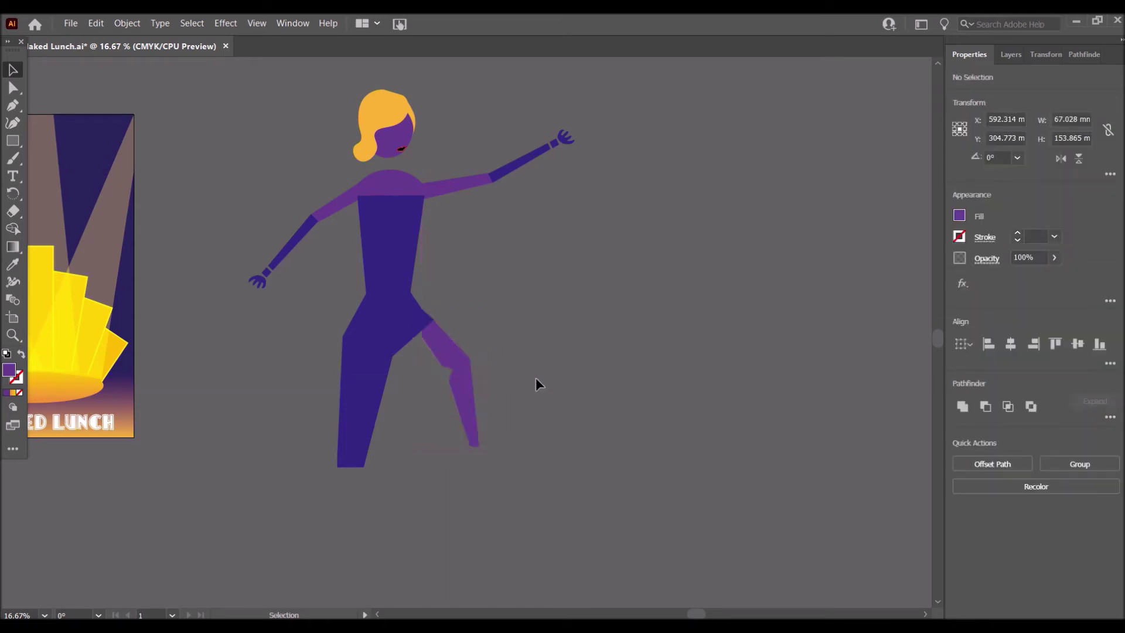
Move the purple lower leg slightly down from the knee to lengthen the leg
left_click(473, 428)
left_click_drag(472, 451, 475, 460)
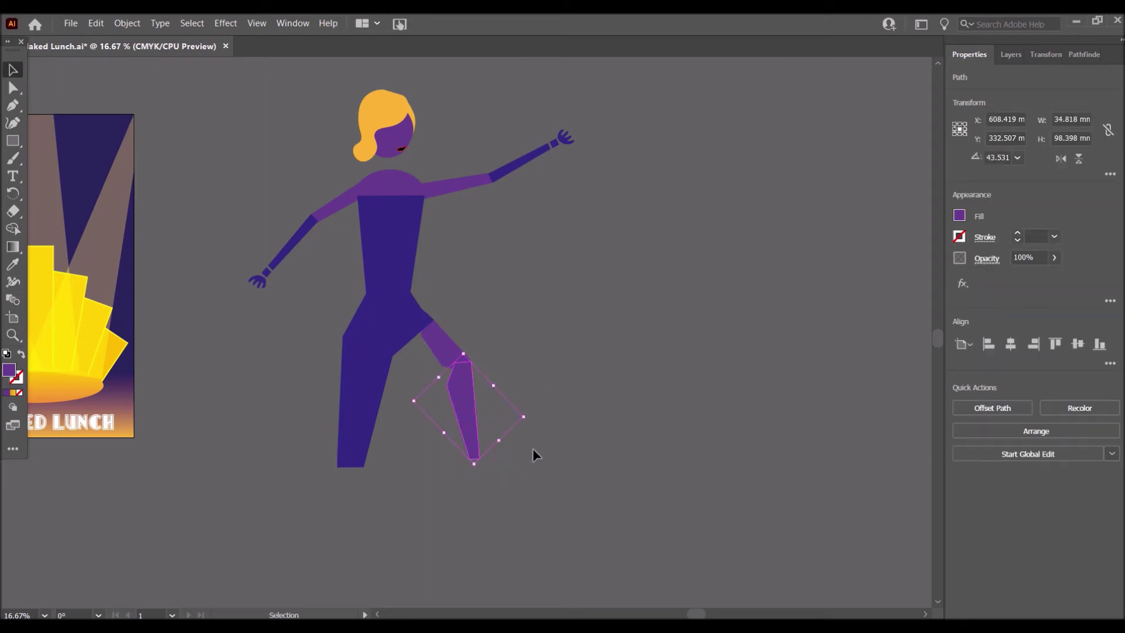
left_click(574, 422)
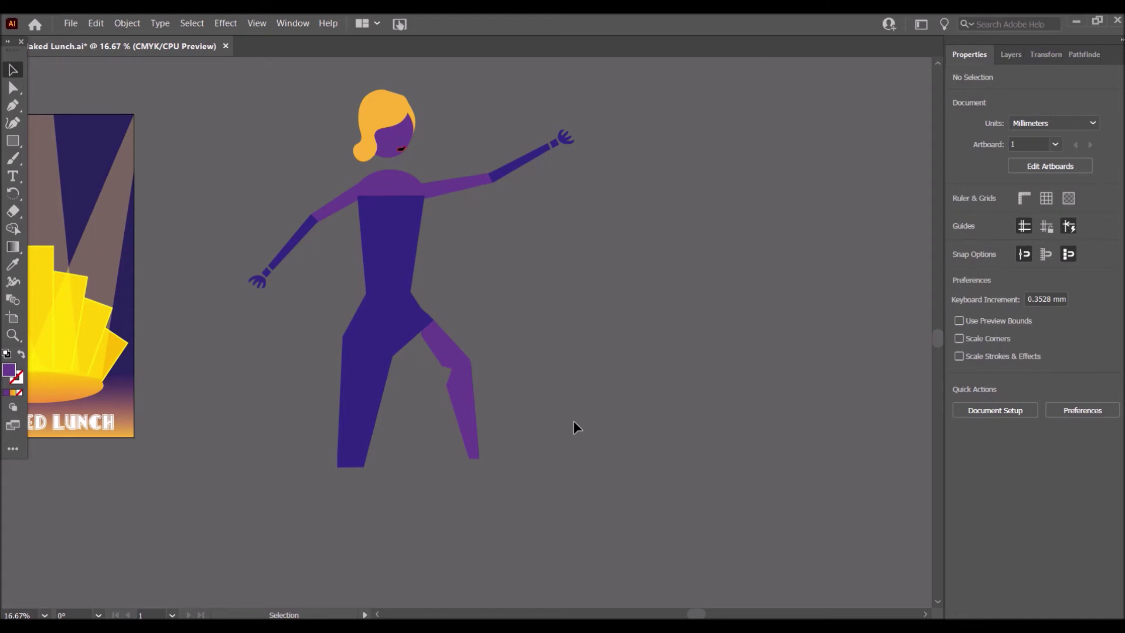
Move the dress's left waist point inward to narrow the waist
left_click(369, 256)
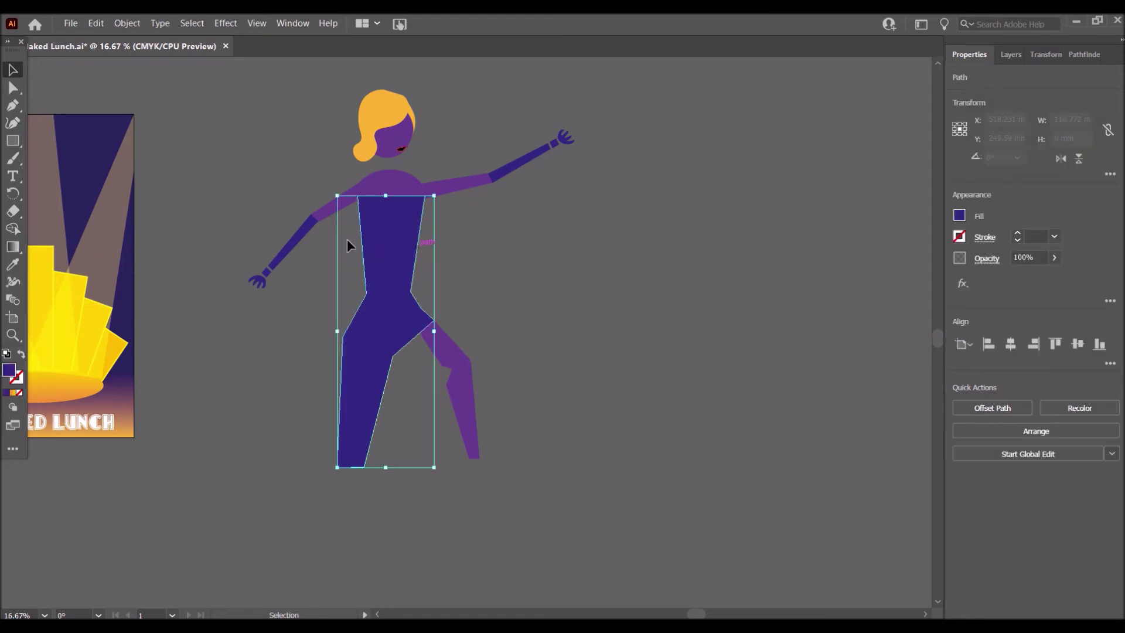
left_click(13, 88)
left_click_drag(366, 294, 375, 296)
key("ctrl+z")
left_click(491, 281)
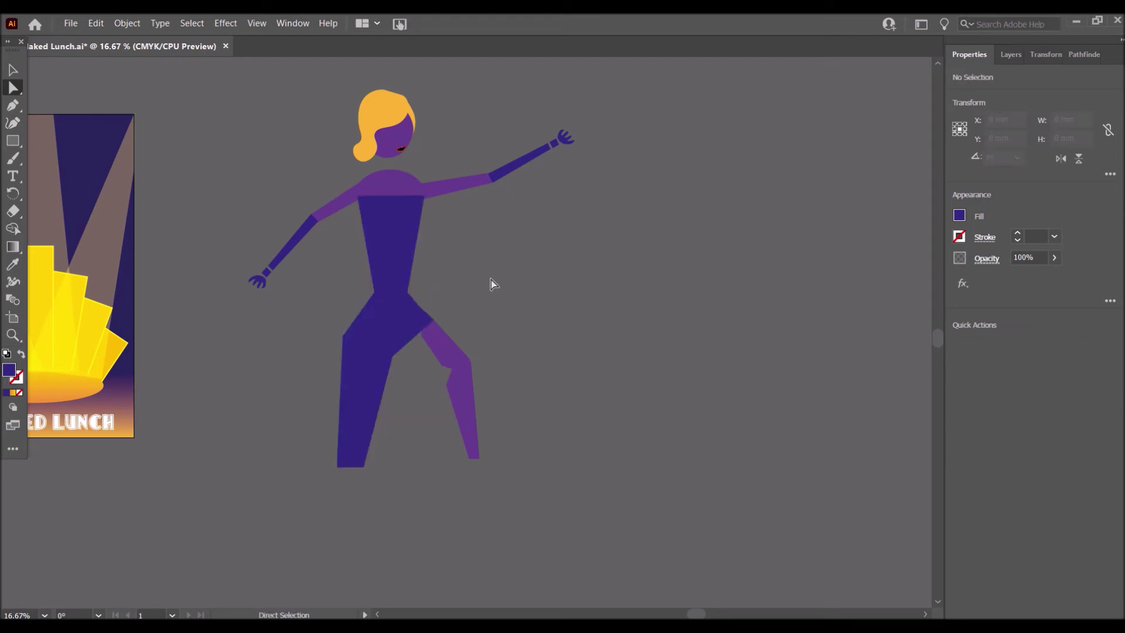
Move the dress's left hip point slightly inward to slim the hip
left_click(374, 350)
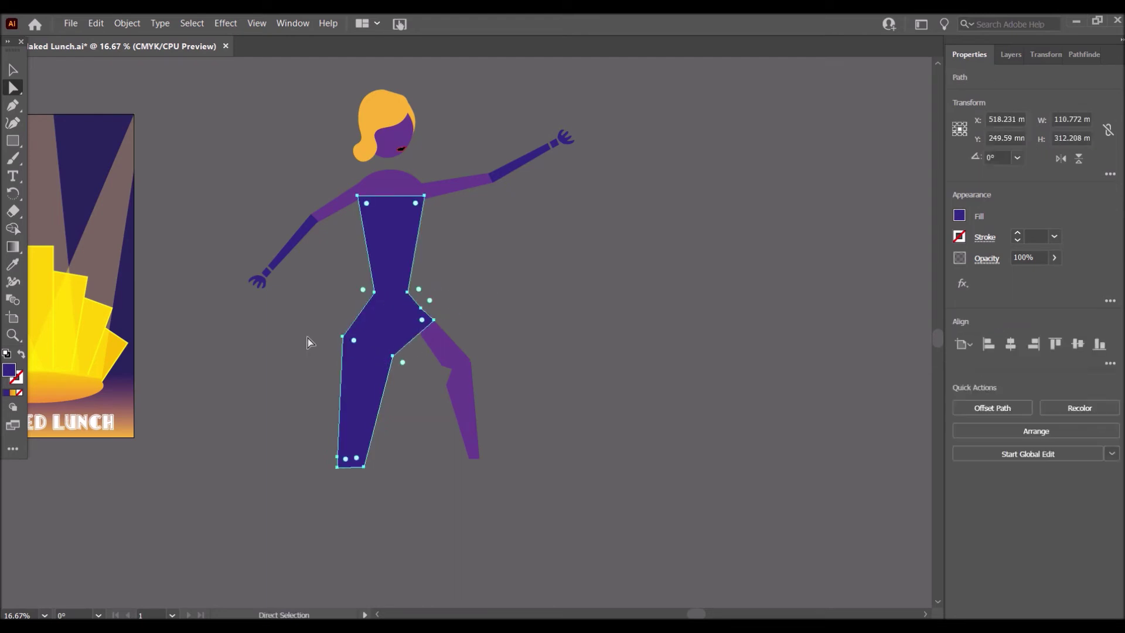
left_click(342, 336)
left_click_drag(343, 337, 349, 338)
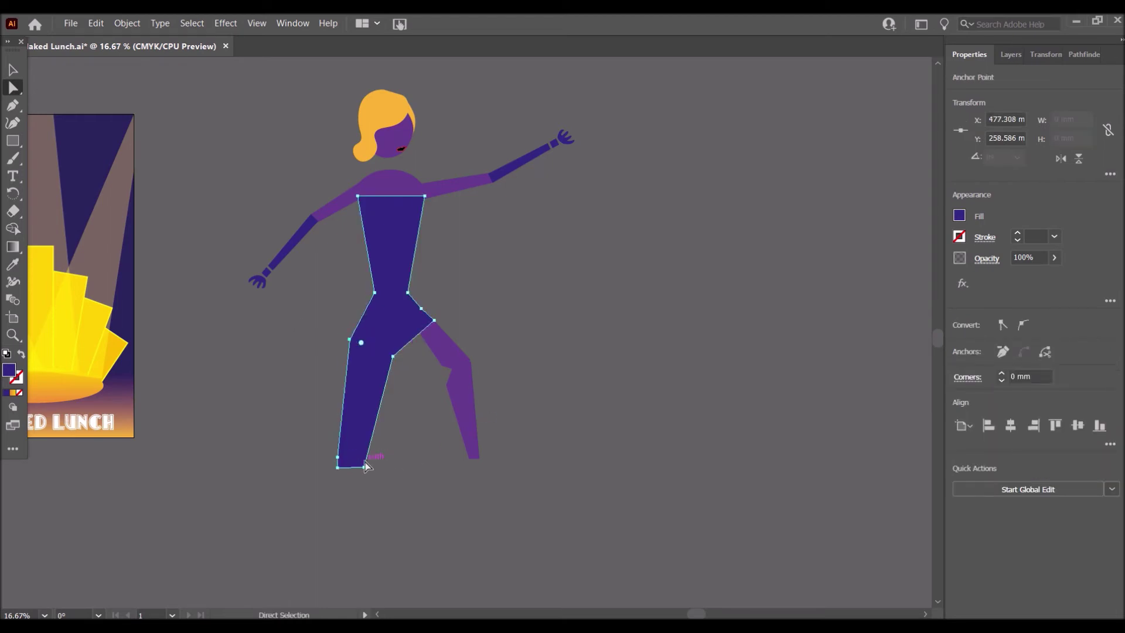
left_click(556, 357)
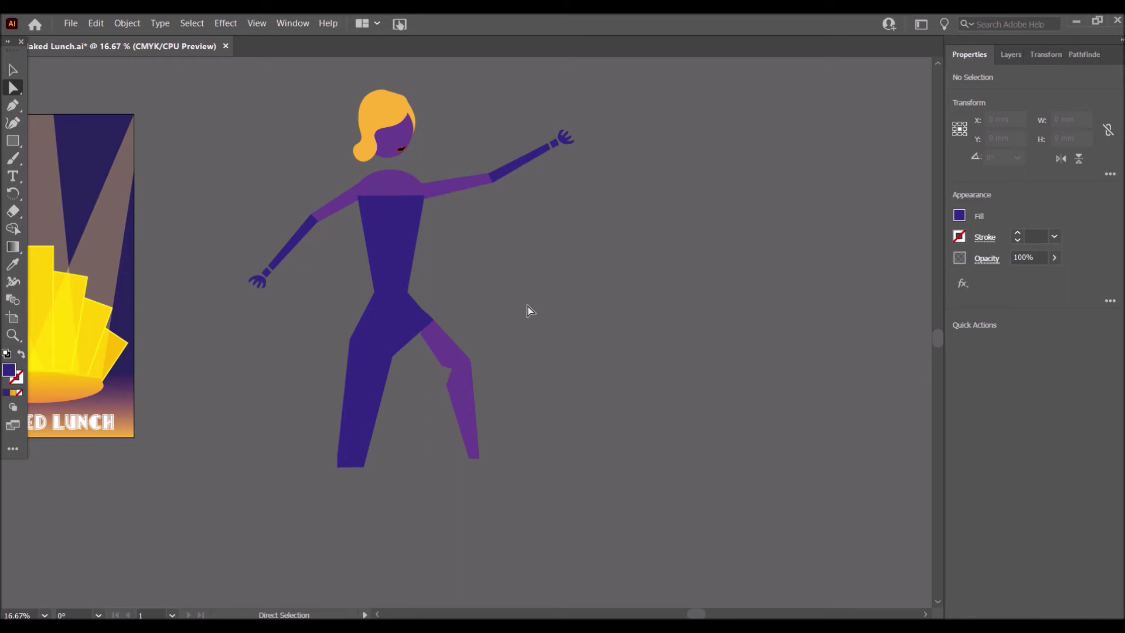
Draw a dark blue high-heeled shoe about 63 by 43 mm with the Curvature tool and place it at the purple leg's ankle
left_click(19, 123)
left_click(186, 536)
left_click(178, 523)
left_click(180, 504)
left_click(194, 503)
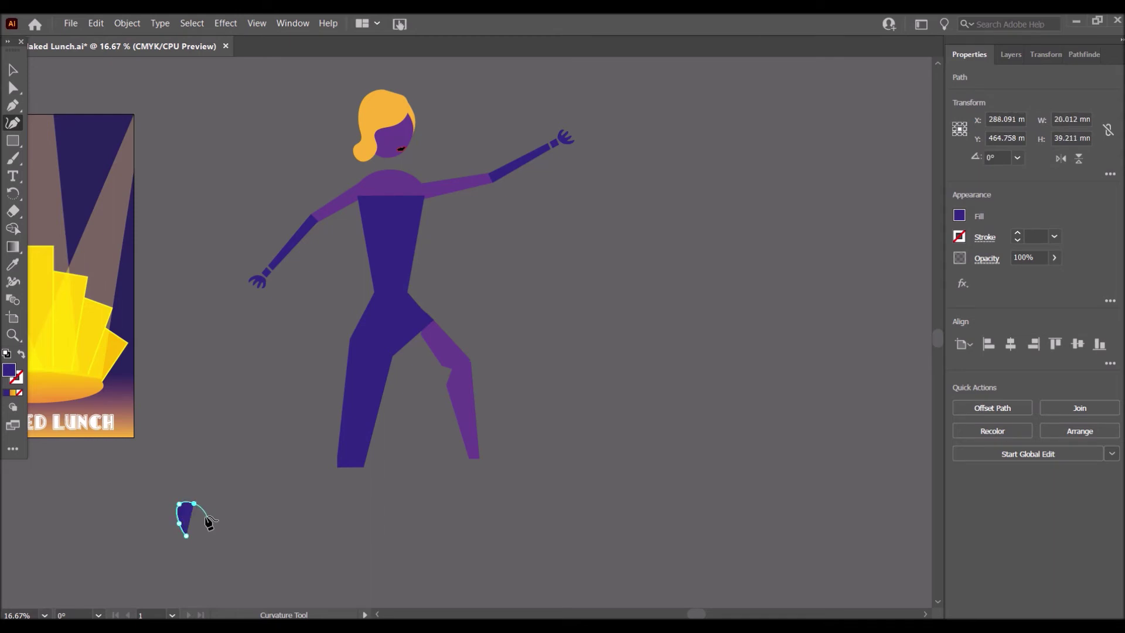
left_click(199, 511)
left_click(231, 525)
left_click(224, 535)
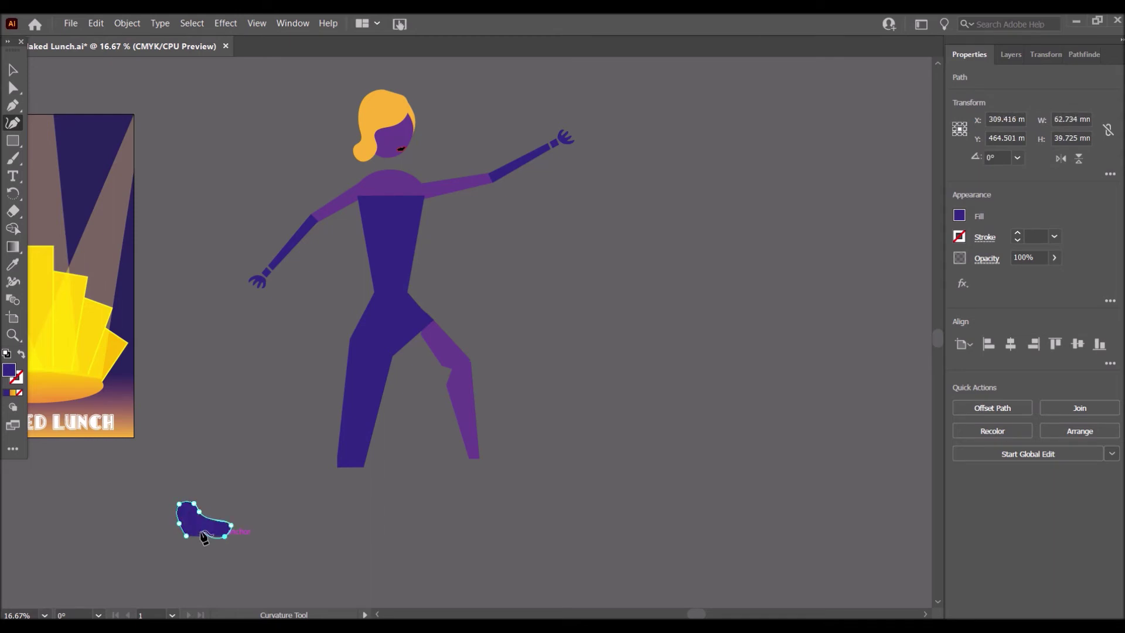
left_click(191, 523)
left_click(194, 537)
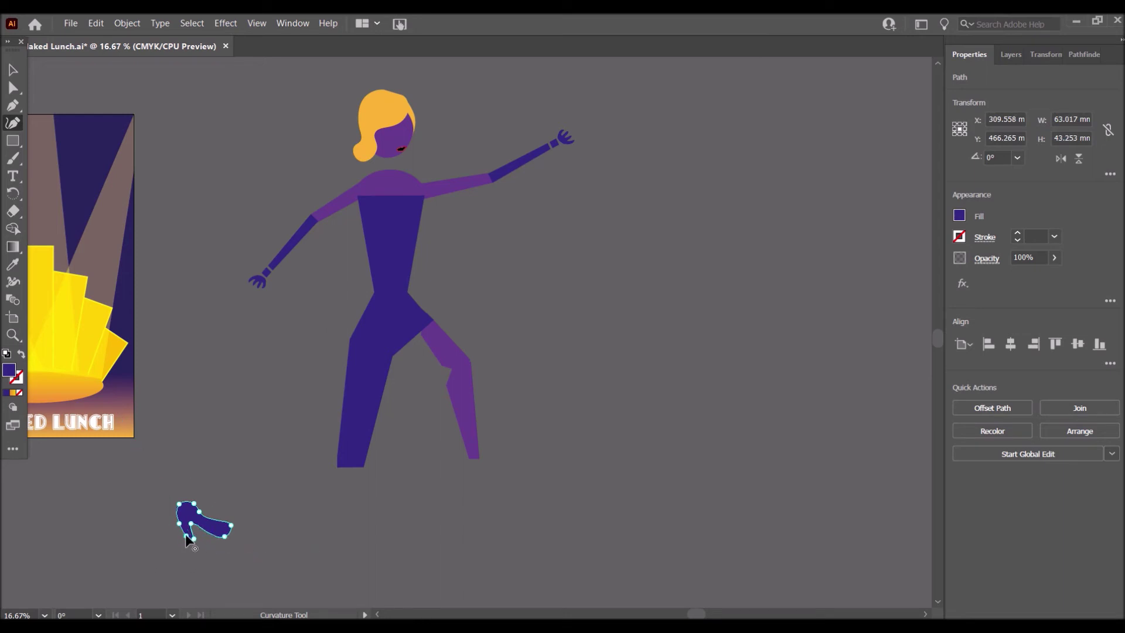
left_click(22, 94)
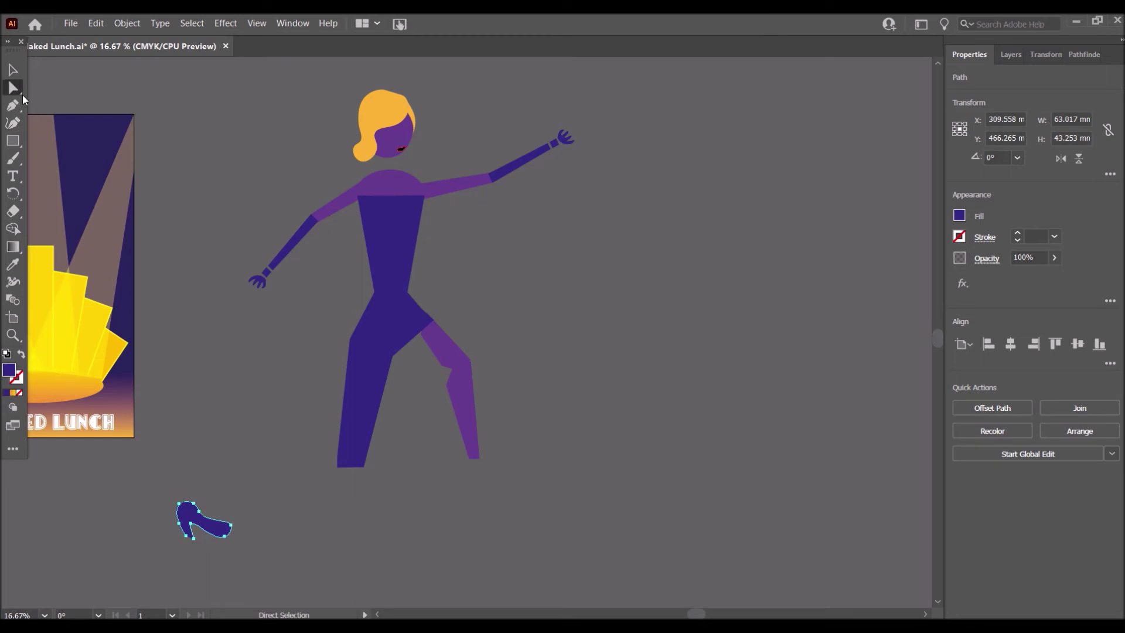
left_click_drag(204, 528, 489, 467)
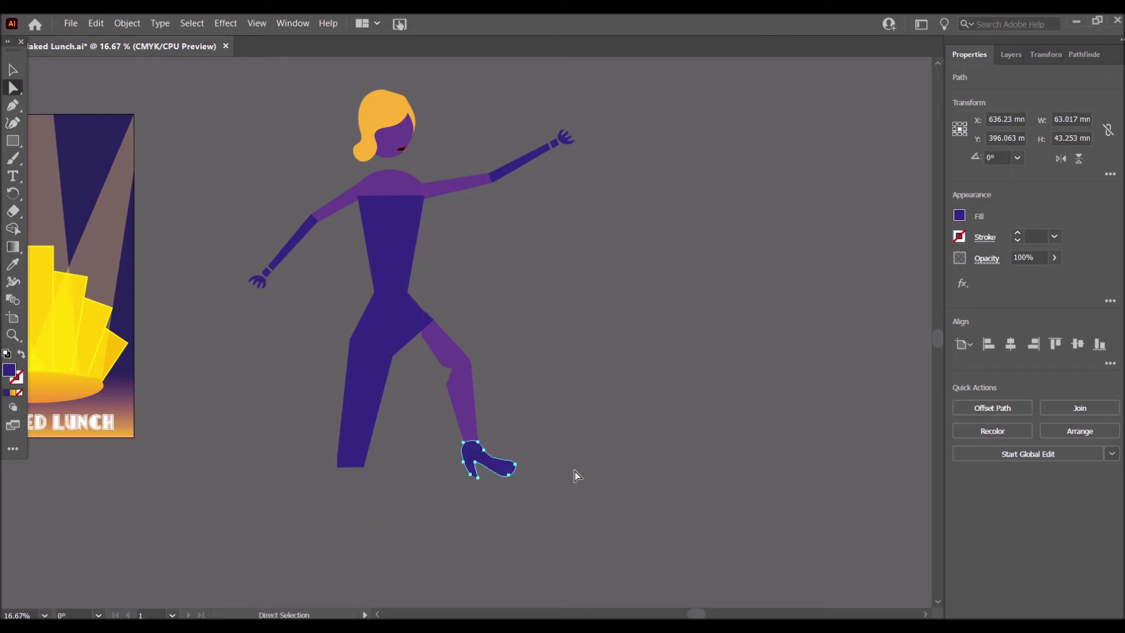
Move the shoe's toe points outward to form a longer, tapered toe, making the shoe about 68 mm wide
left_click(45, 615)
left_click(94, 450)
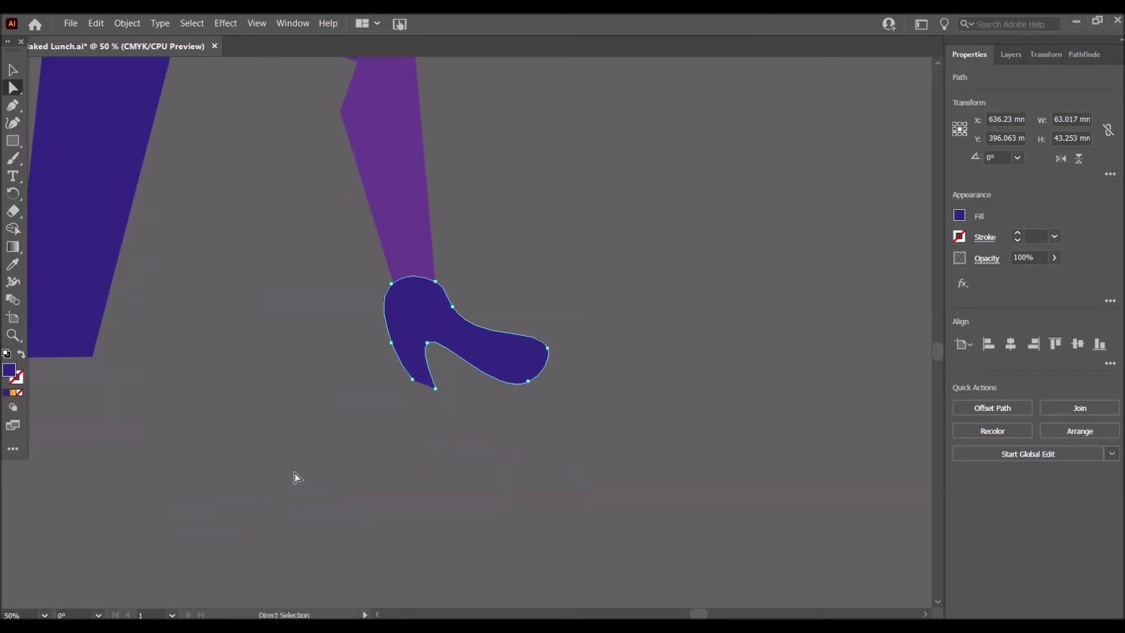
left_click(14, 71)
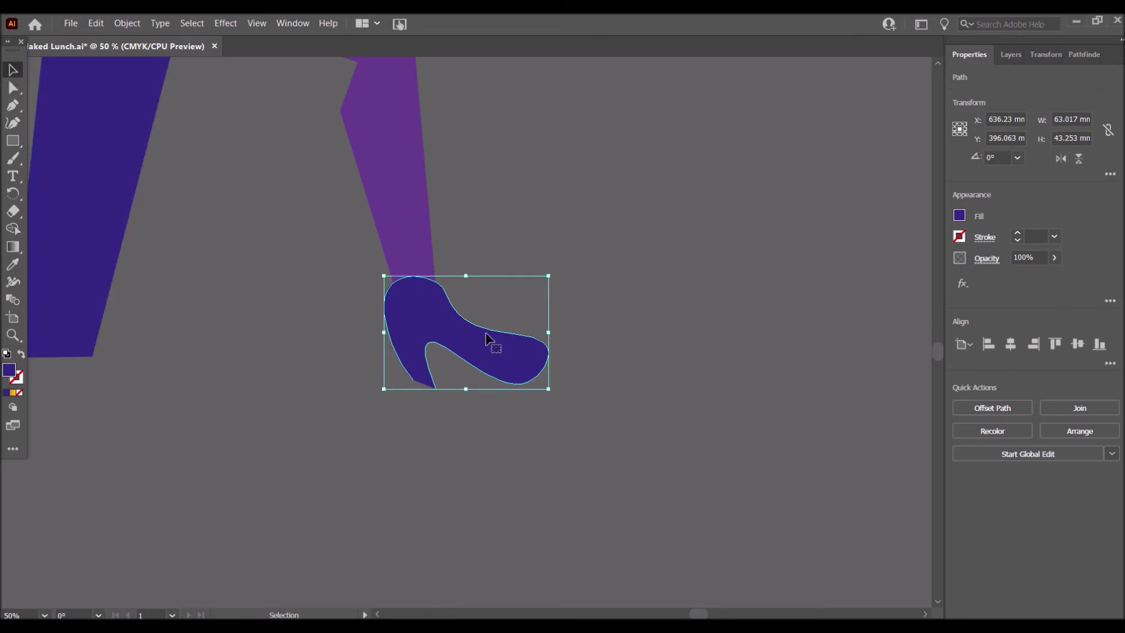
left_click(13, 88)
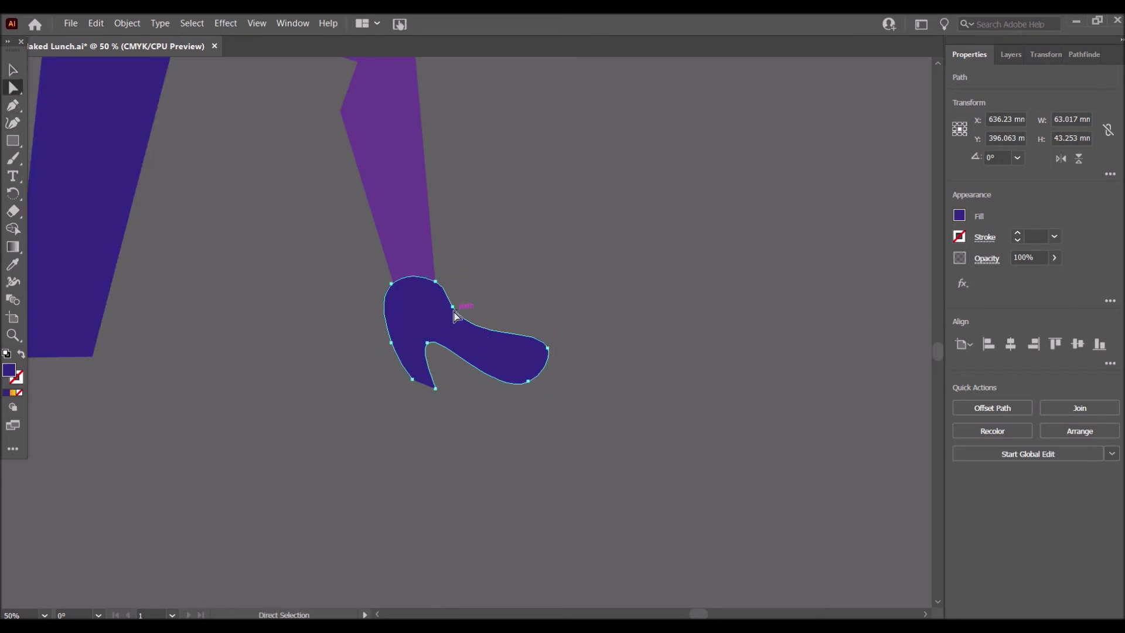
left_click_drag(527, 380, 563, 370)
left_click(555, 350)
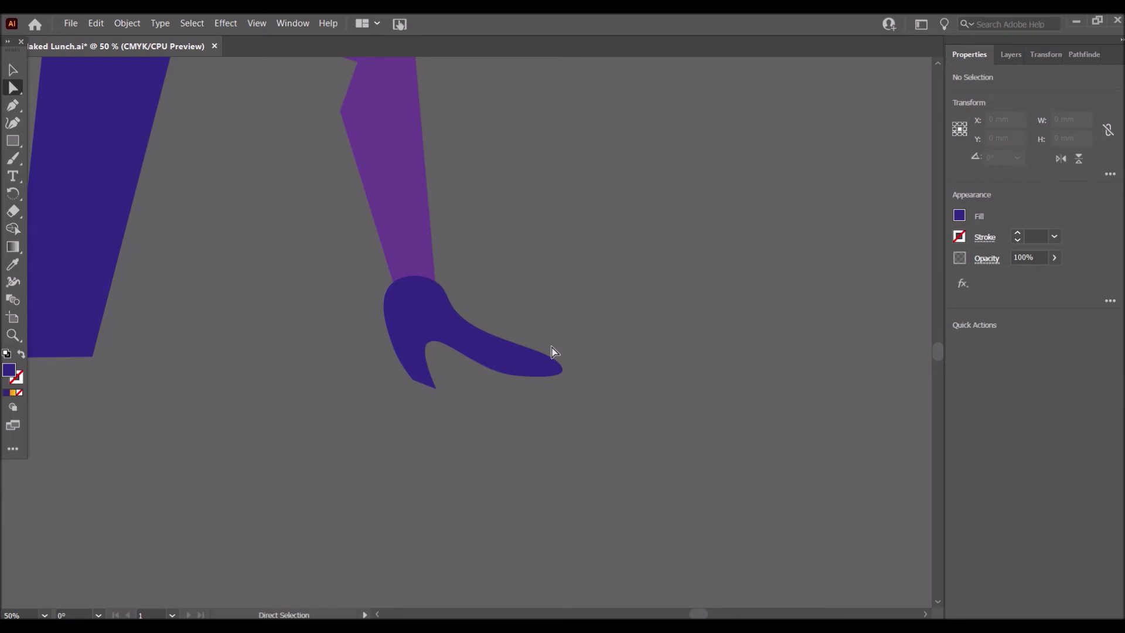
left_click(549, 366)
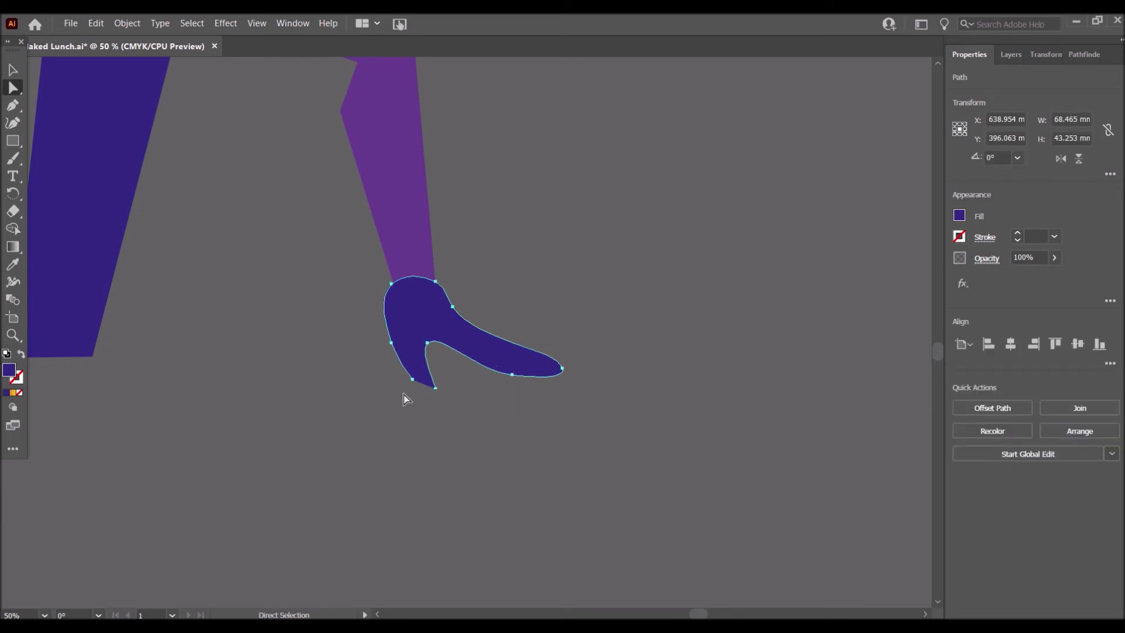
Try to taper the shoe's heel tip to a sharp point
mouse_move(412, 380)
left_mouse_down()
mouse_move(404, 369)
mouse_move(426, 387)
left_mouse_up()
key("ctrl+z")
left_click(459, 425)
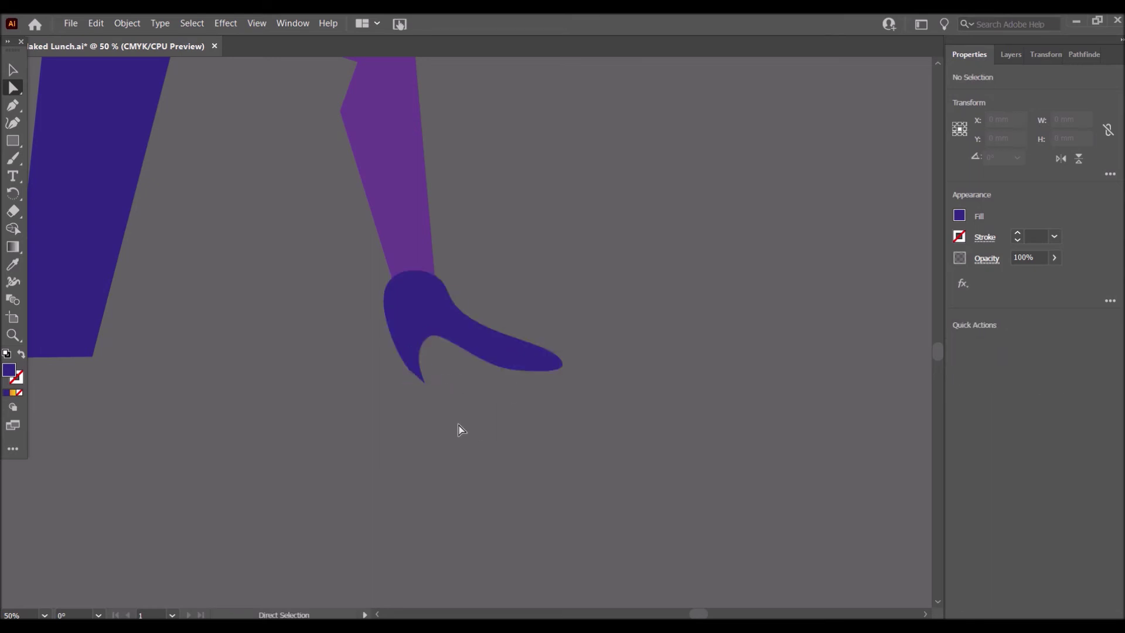
key("ctrl+z")
left_click(446, 417)
left_click(420, 356)
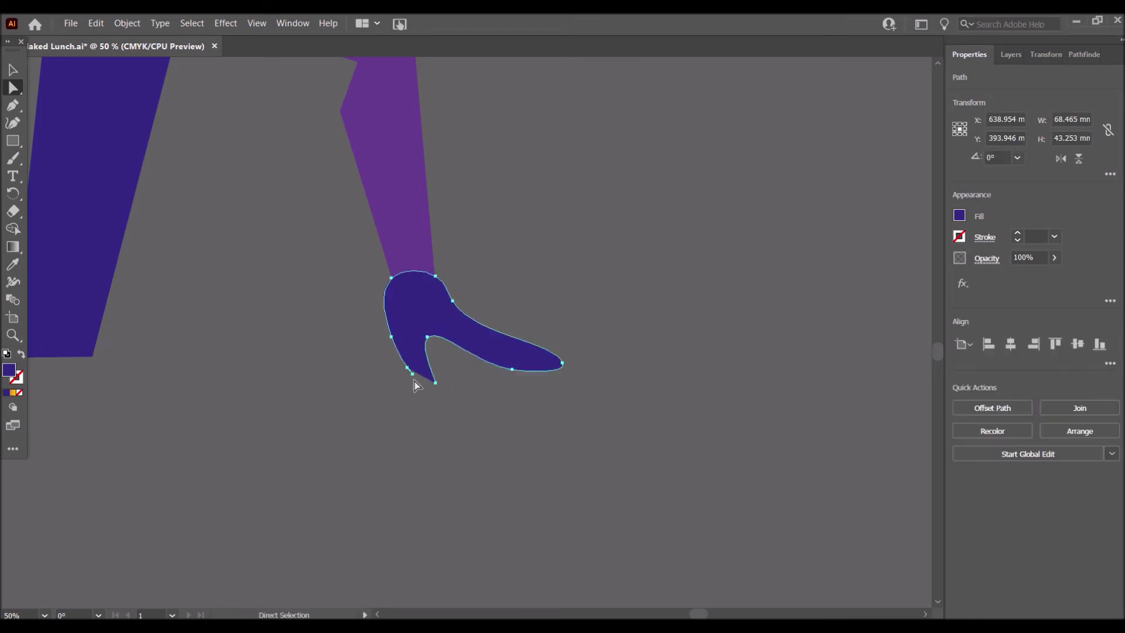
Move the heel's front tip point inward to narrow the heel
left_click(536, 421)
left_click(433, 387)
left_click(409, 371)
left_click_drag(408, 376, 428, 382)
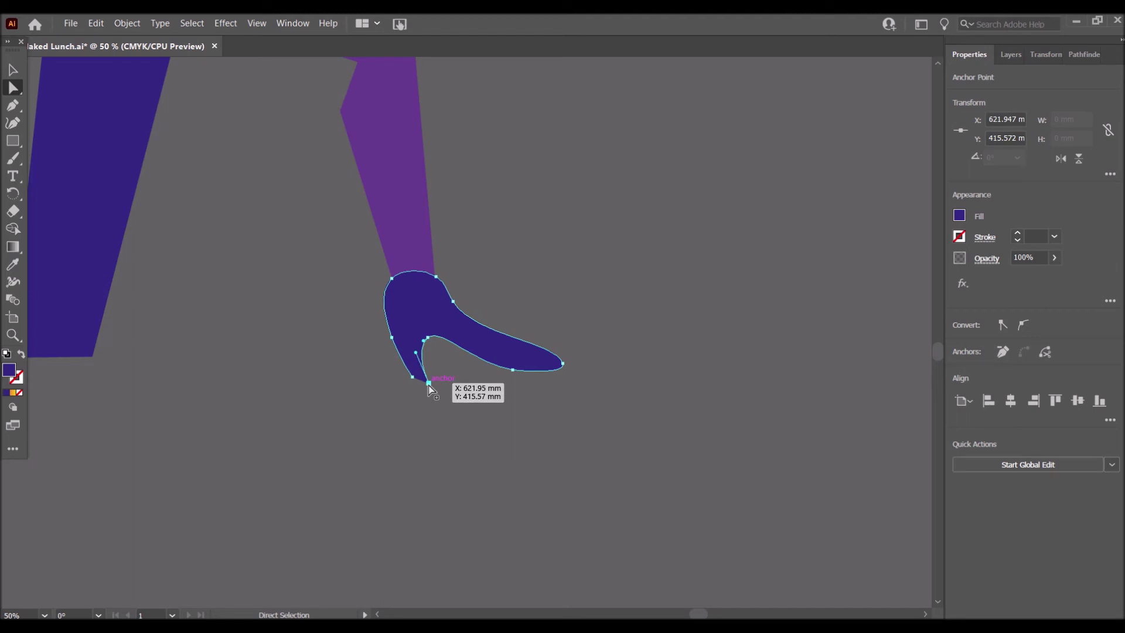
left_click(472, 392)
left_click(428, 388)
left_click(428, 383)
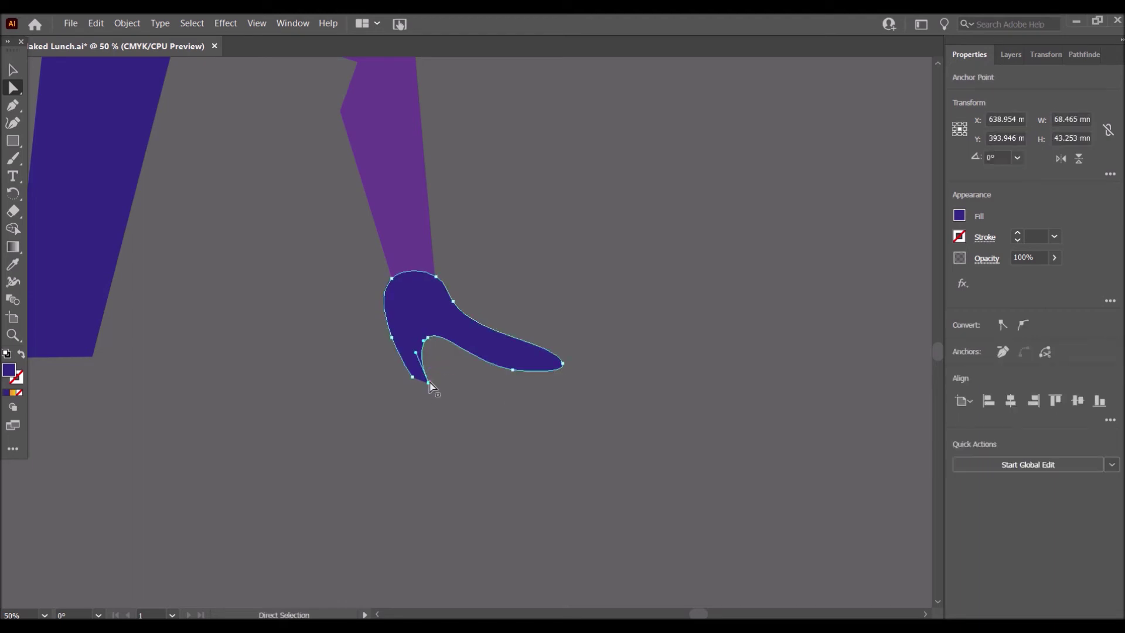
Try to adjust the inner curve of the heel, undoing the accidental shift of the shoe
left_click_drag(420, 366, 433, 354)
left_click(438, 383)
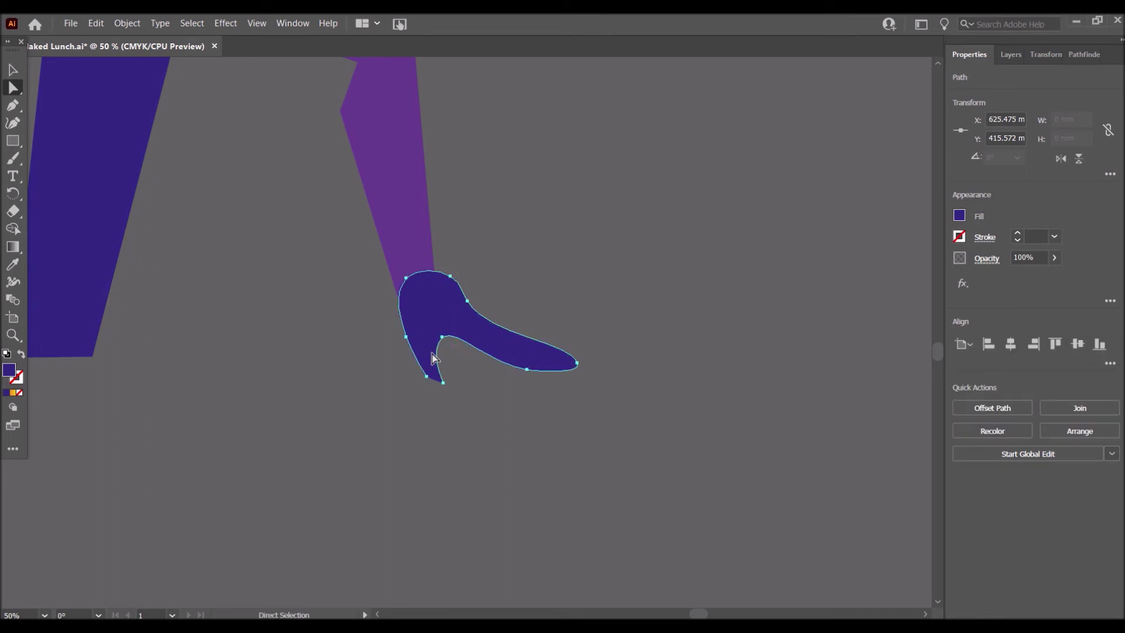
left_click(444, 383)
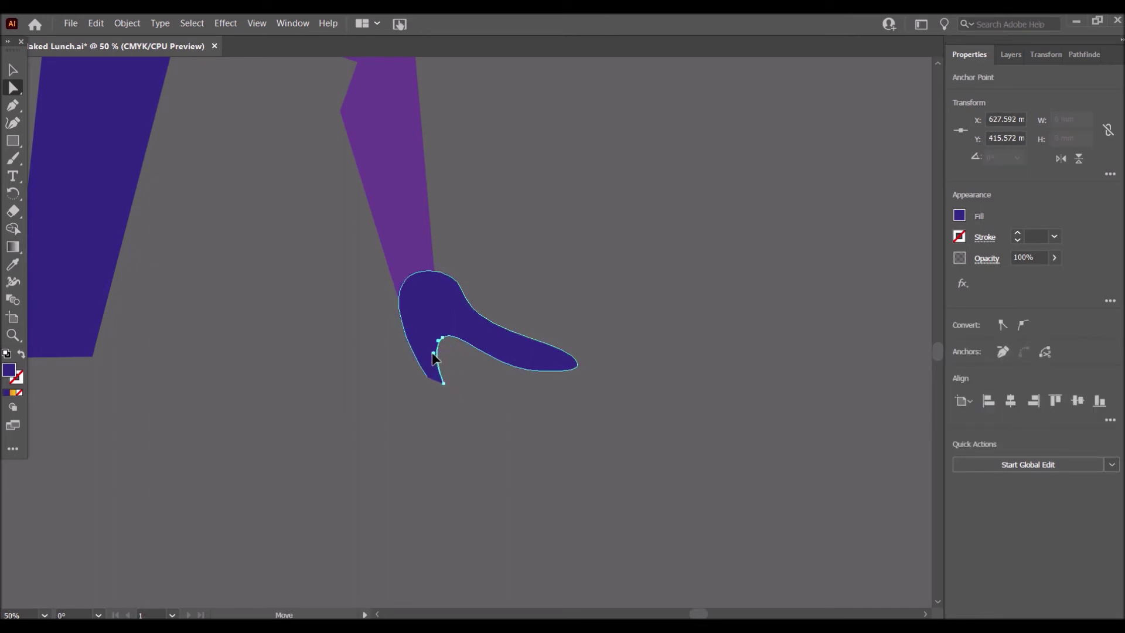
left_click(466, 394)
key("ctrl+z")
key("ctrl+z")
key("ctrl+z")
key("ctrl+z")
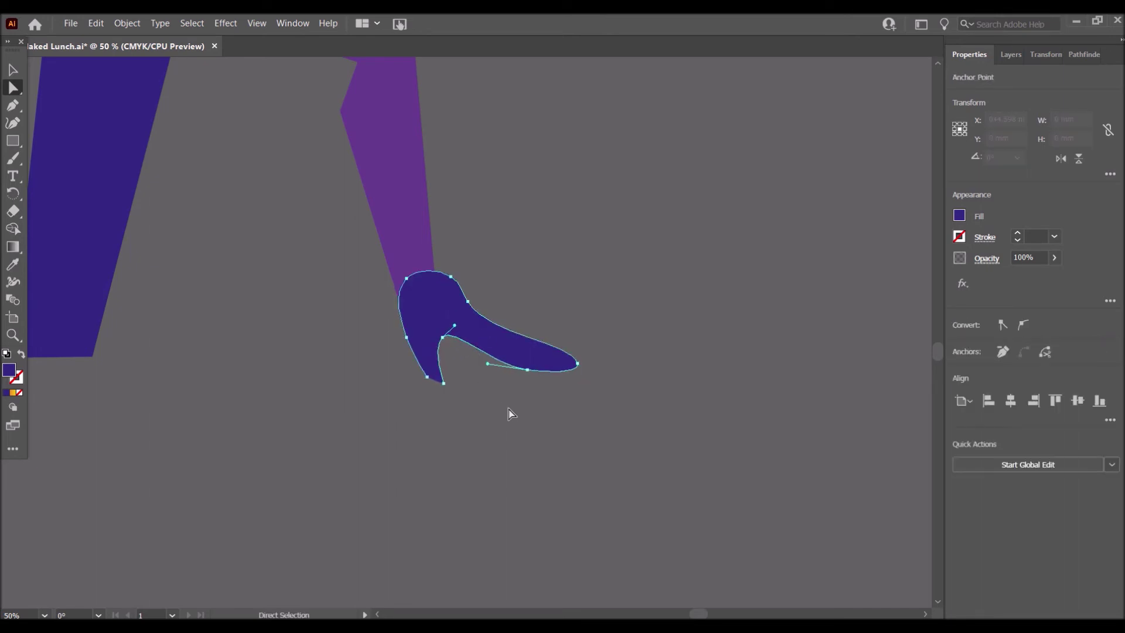
Compress the shoe horizontally to about 44 mm wide and keep it at the ankle
left_click(44, 615)
left_click(90, 480)
left_click(478, 345)
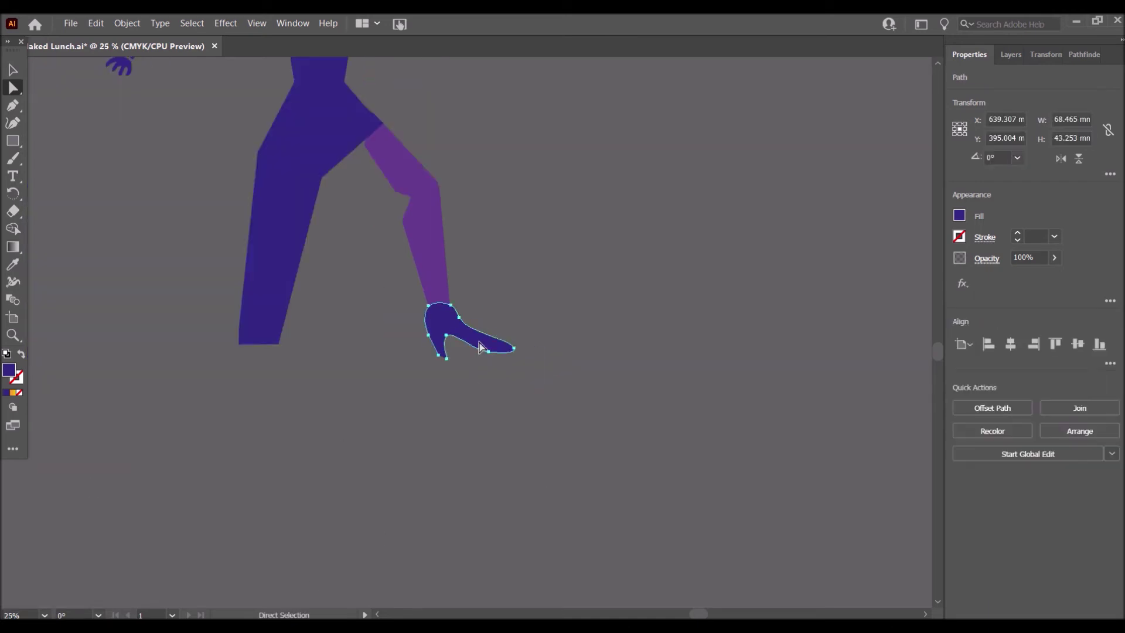
left_click(23, 71)
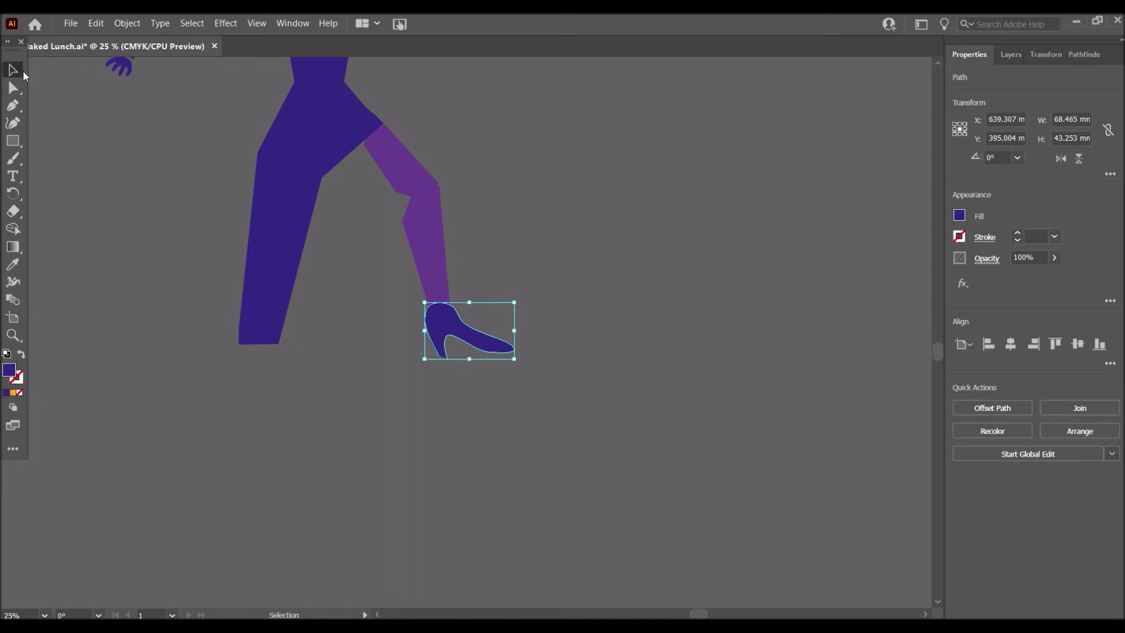
left_click_drag(514, 331, 470, 342)
left_click(488, 334)
left_click(553, 350)
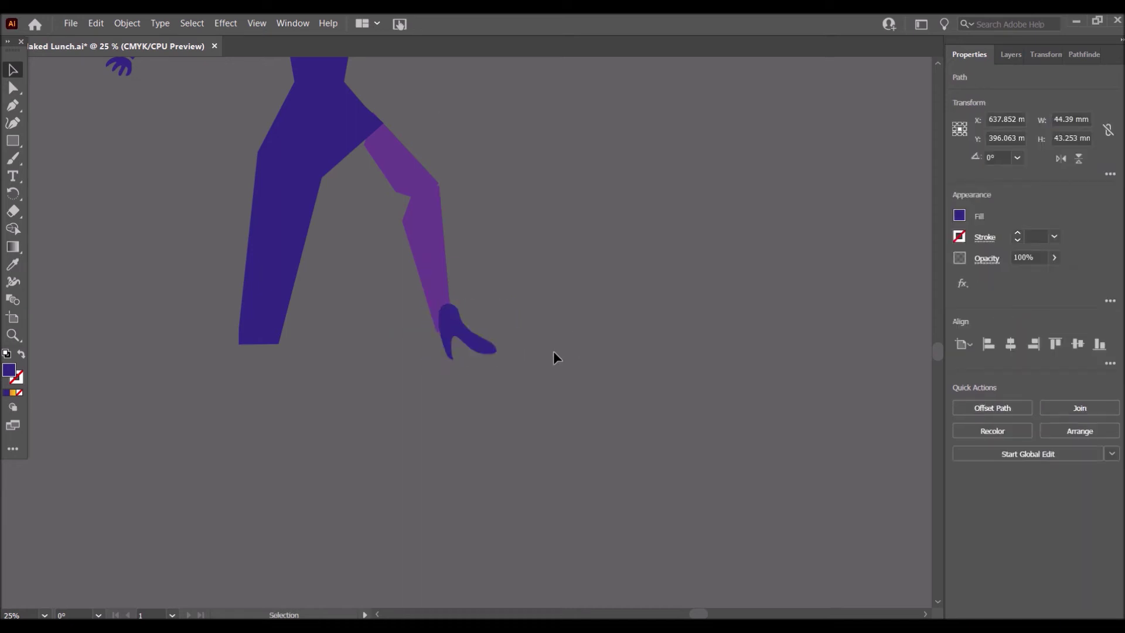
Pull the sole point back to sharpen the toe and shift the shoe back under the ankle
left_click(466, 346)
left_click(13, 88)
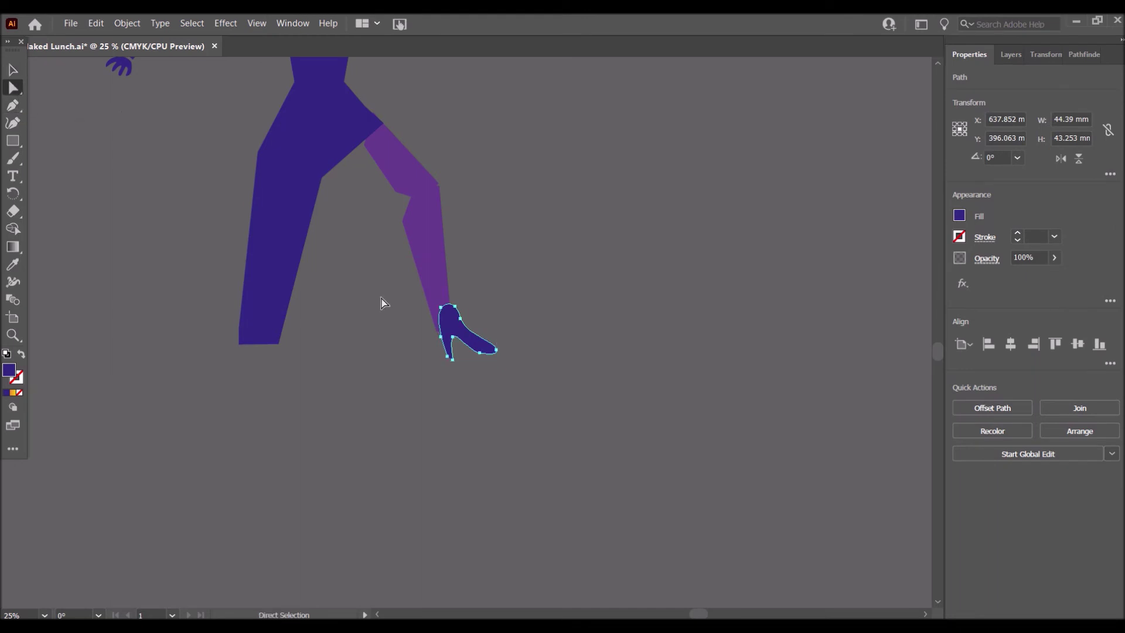
left_click_drag(492, 358, 467, 351)
left_click(543, 371)
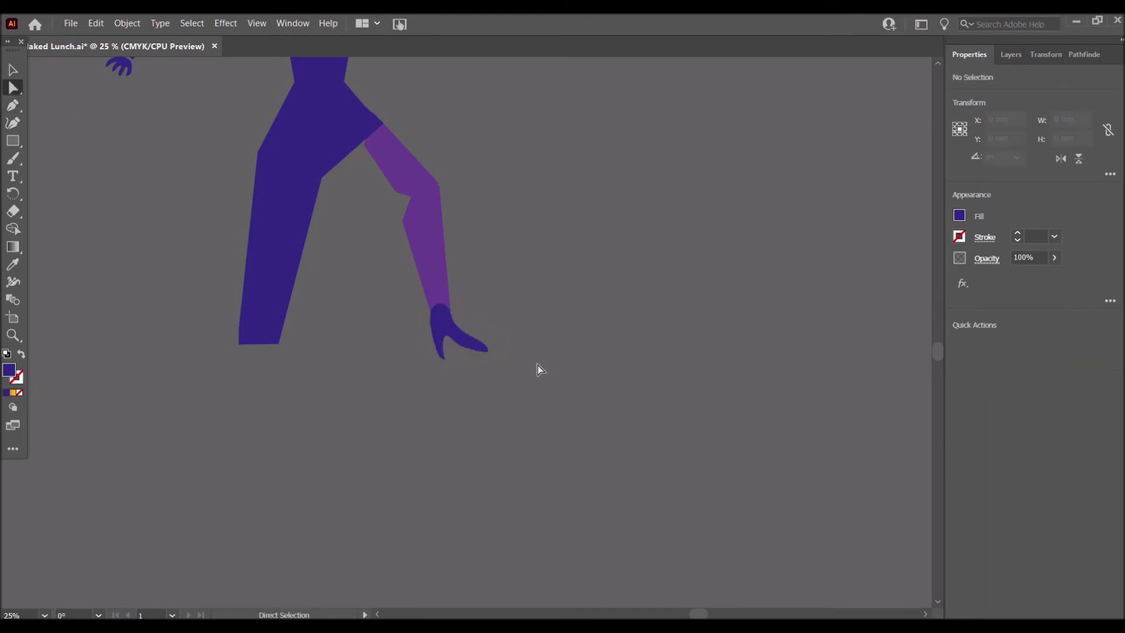
left_click(466, 345)
Adjust the shoe's upper anchor points so its opening follows both edges of the purple ankle
left_click(44, 615)
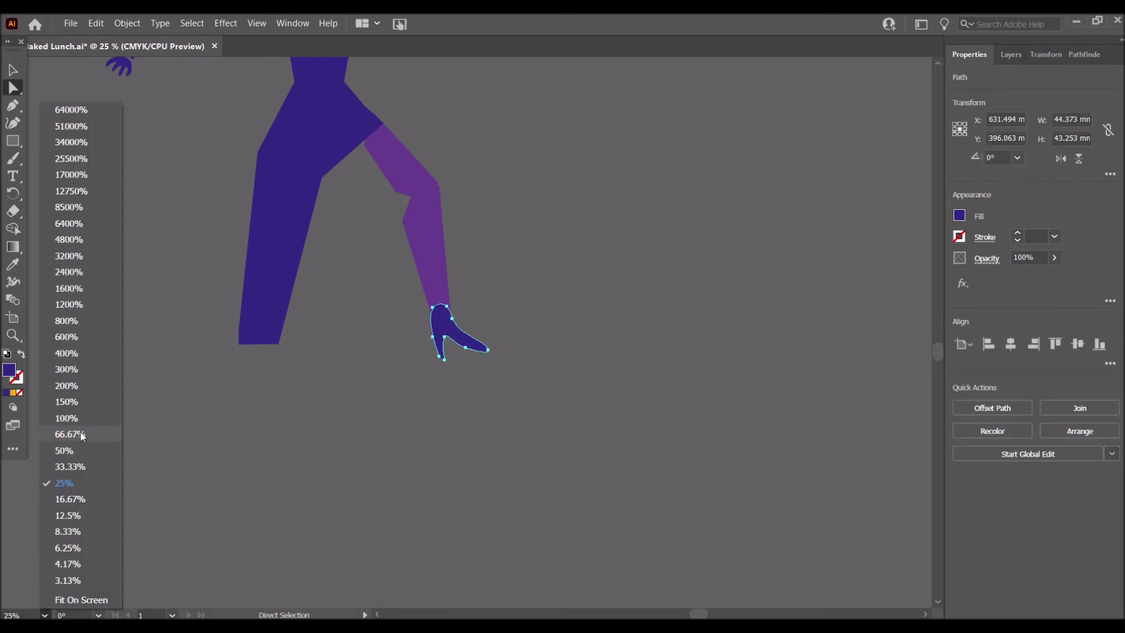
left_click(69, 434)
left_click(433, 264)
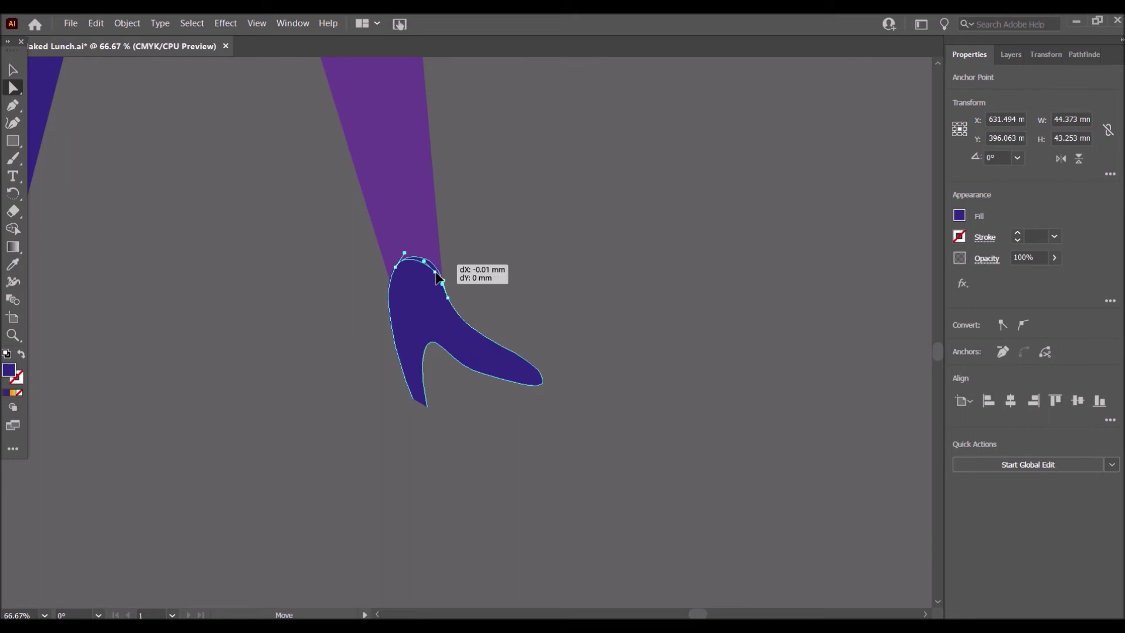
left_click_drag(394, 268, 533, 271)
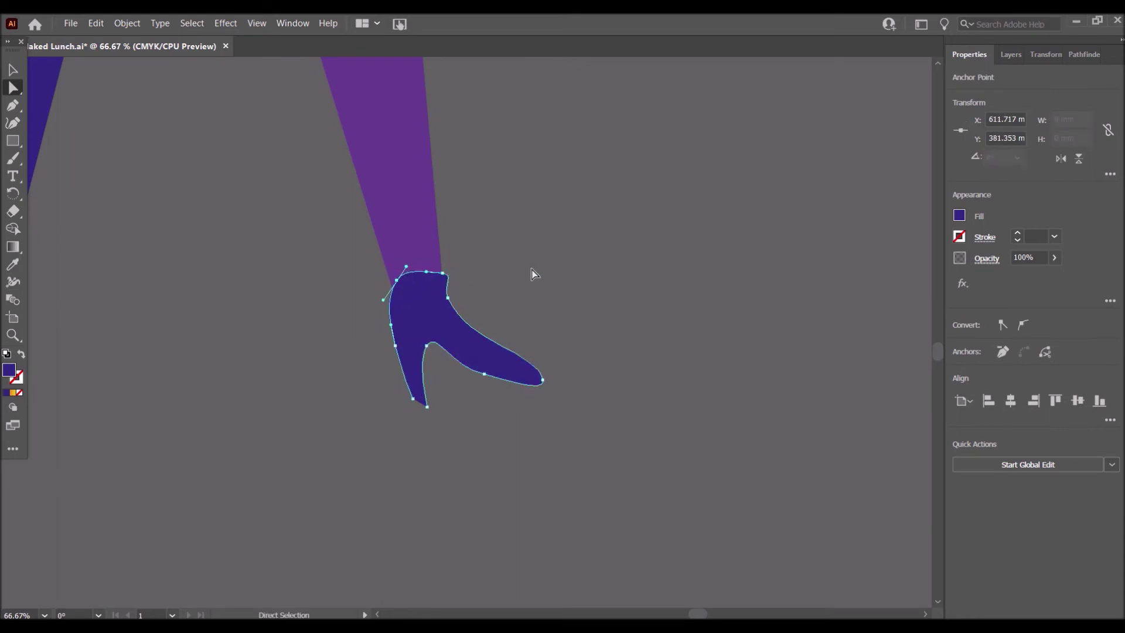
left_click(533, 271)
key("ctrl+z")
left_click(557, 268)
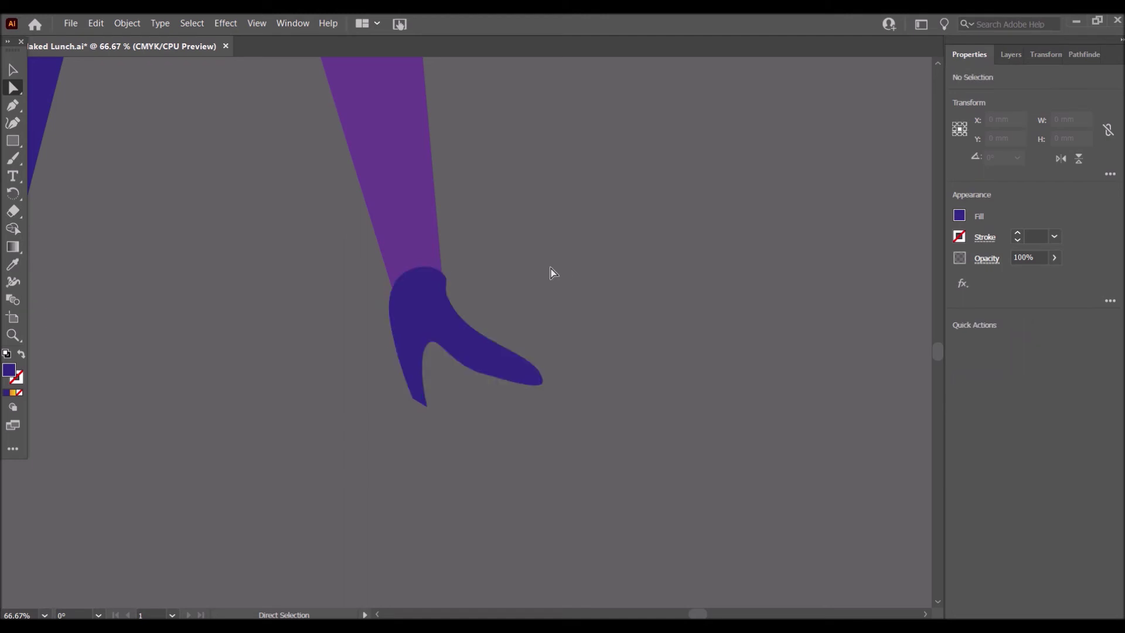
Reshape the shoe's heel with smoother curves and move the shoe back onto the ankle
left_click(416, 354)
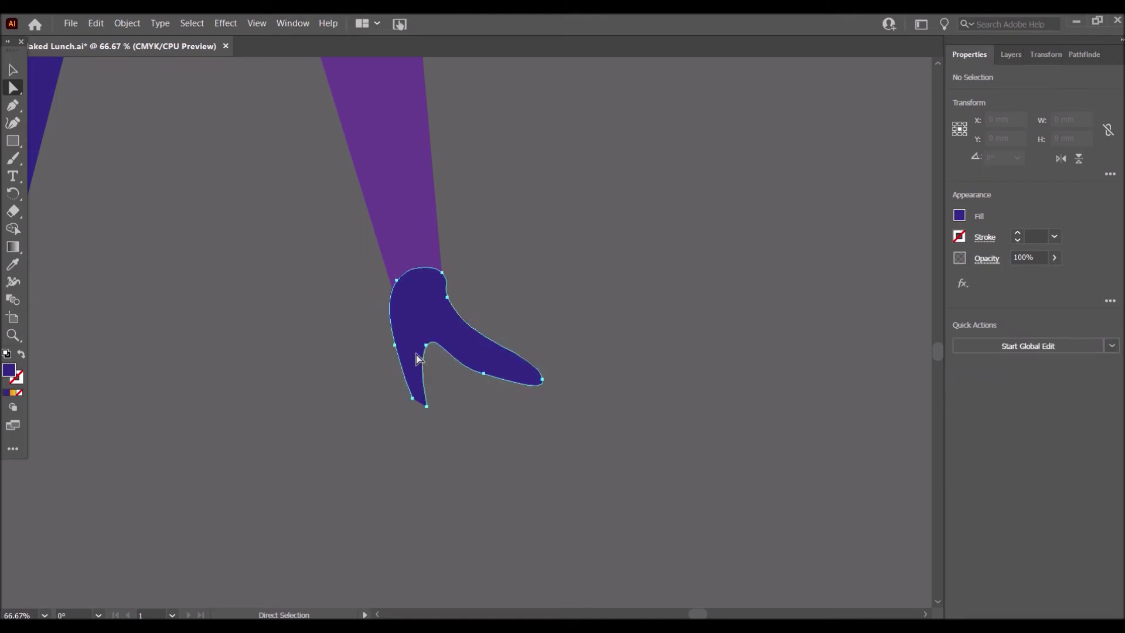
left_click_drag(413, 412, 417, 383)
key("ctrl+z")
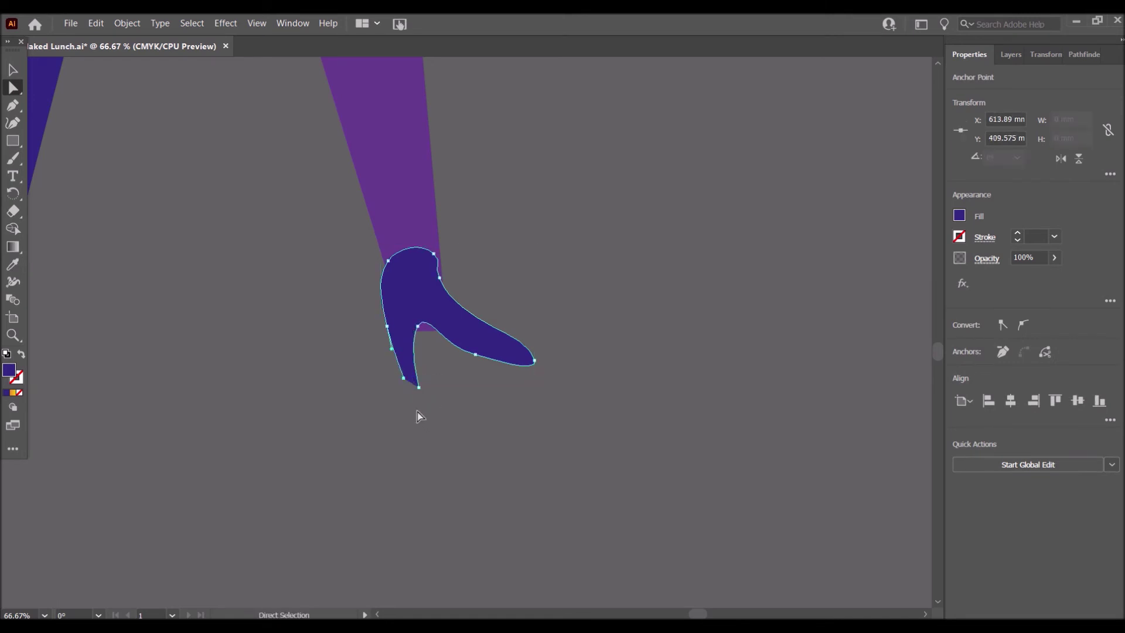
left_click(13, 123)
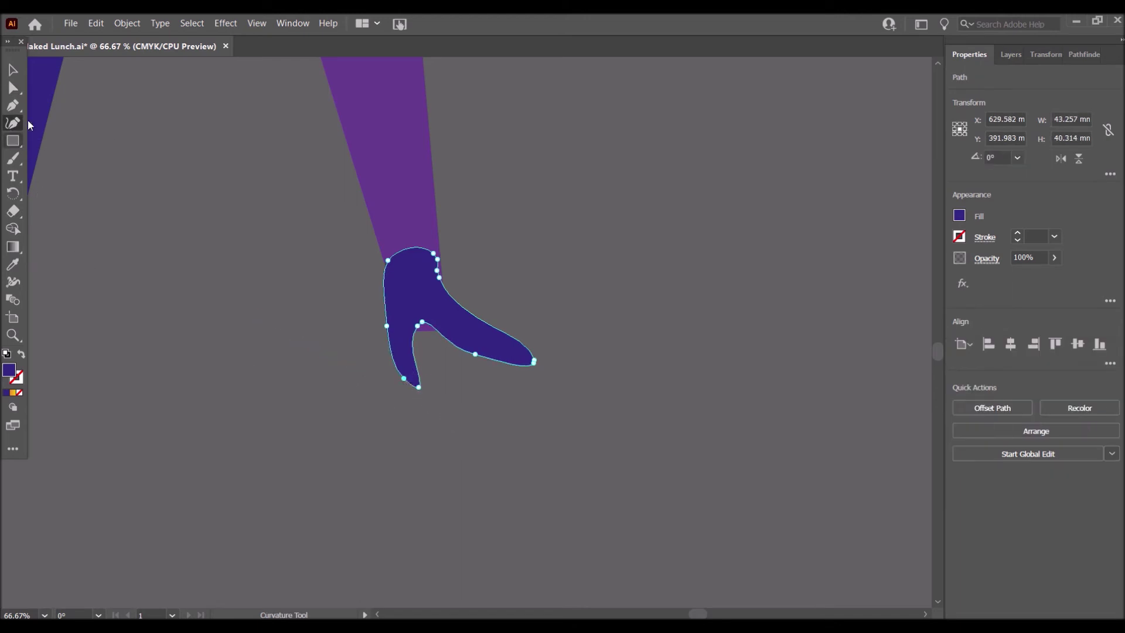
key("v")
left_click_drag(455, 297, 454, 323)
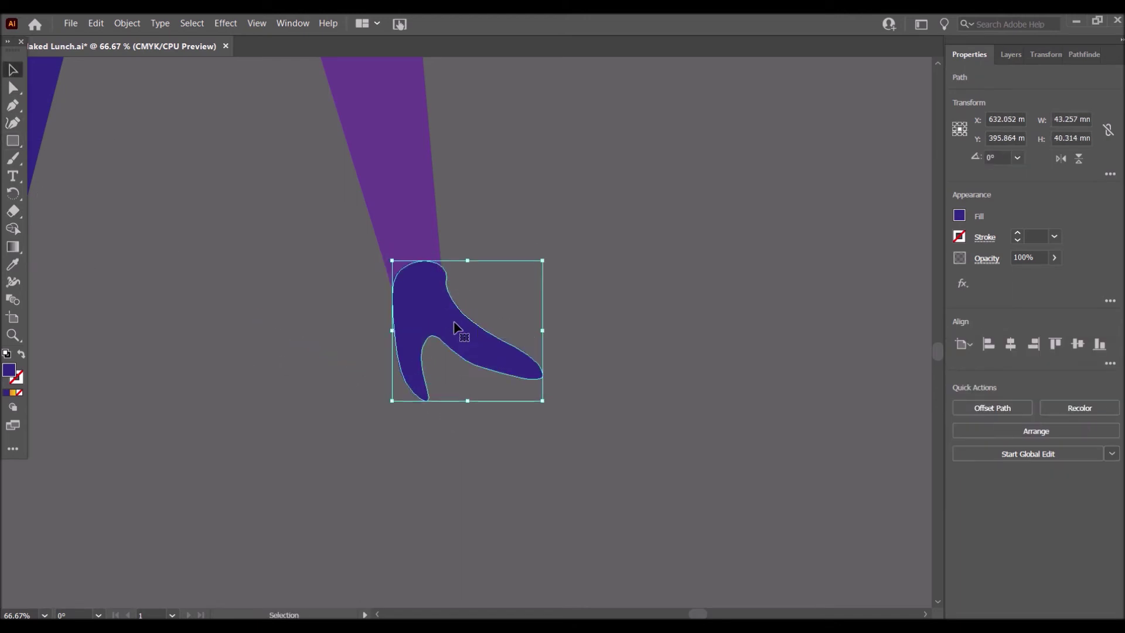
Move the instep, toe and heel points to give the shoe a fuller instep and a pointed toe
left_click(13, 87)
left_click_drag(452, 297, 471, 298)
left_click_drag(549, 348, 500, 380)
mouse_move(425, 397)
left_mouse_down()
mouse_move(412, 378)
mouse_move(432, 398)
mouse_move(413, 391)
left_mouse_up()
key("ctrl+z")
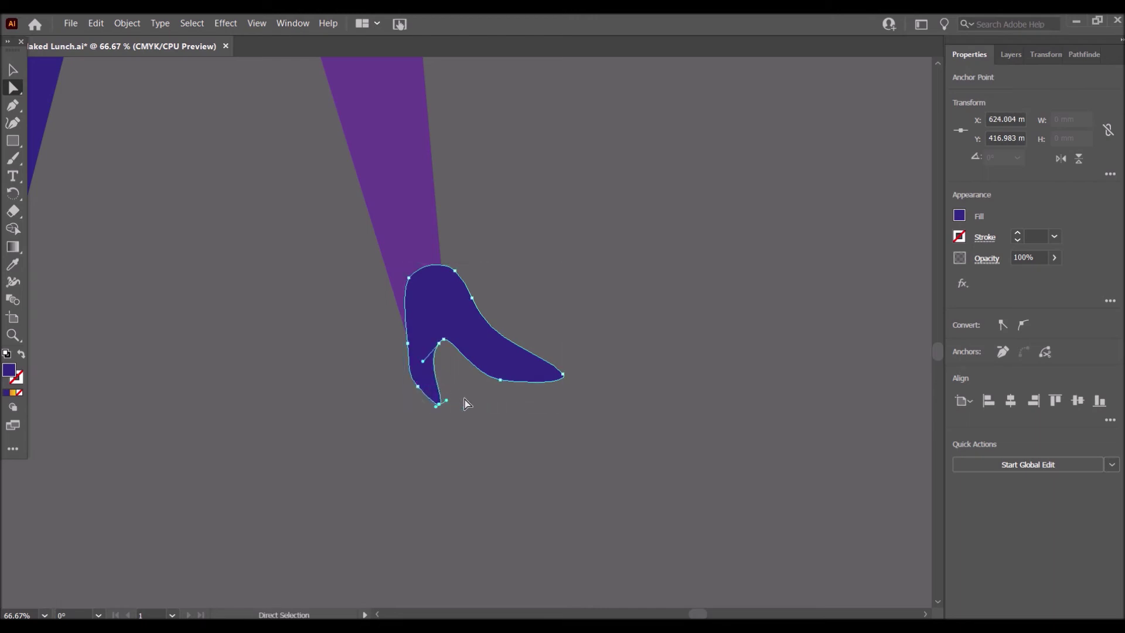
Move the shoe down to the end of the purple leg and lower its back ankle point to the leg's edge
left_click(479, 407)
left_click_drag(510, 360, 500, 369)
left_click_drag(445, 283, 399, 303)
Remove the extra anchor point at the front of the shoe's ankle opening to flatten its top edge
left_click(480, 304)
left_click(441, 303)
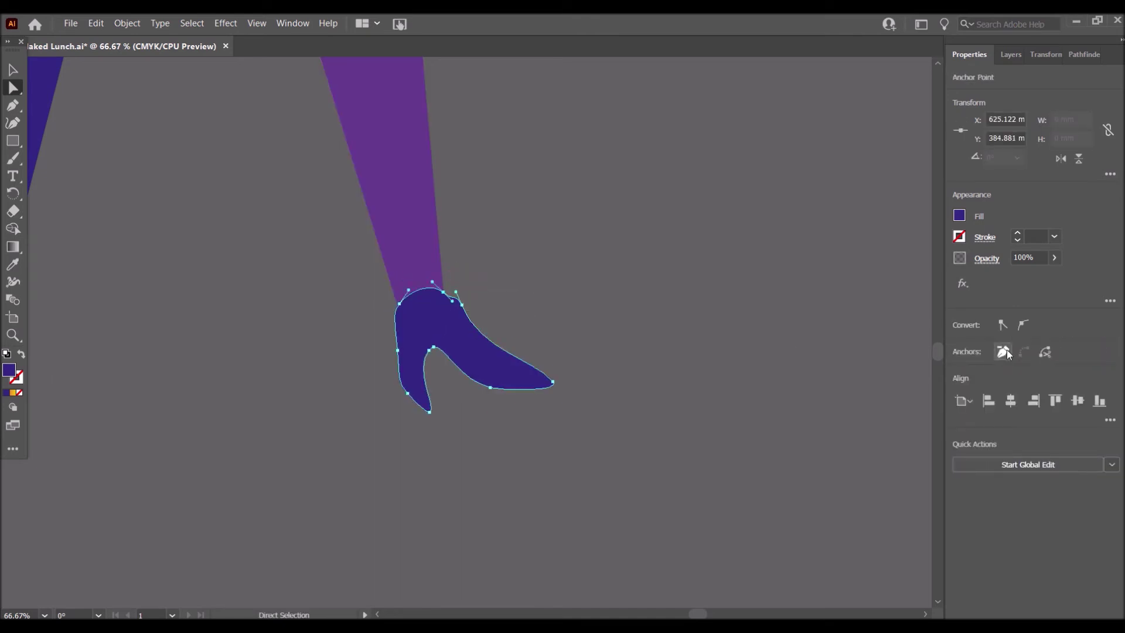
key("ctrl+z")
left_click(207, 229)
left_click(453, 325)
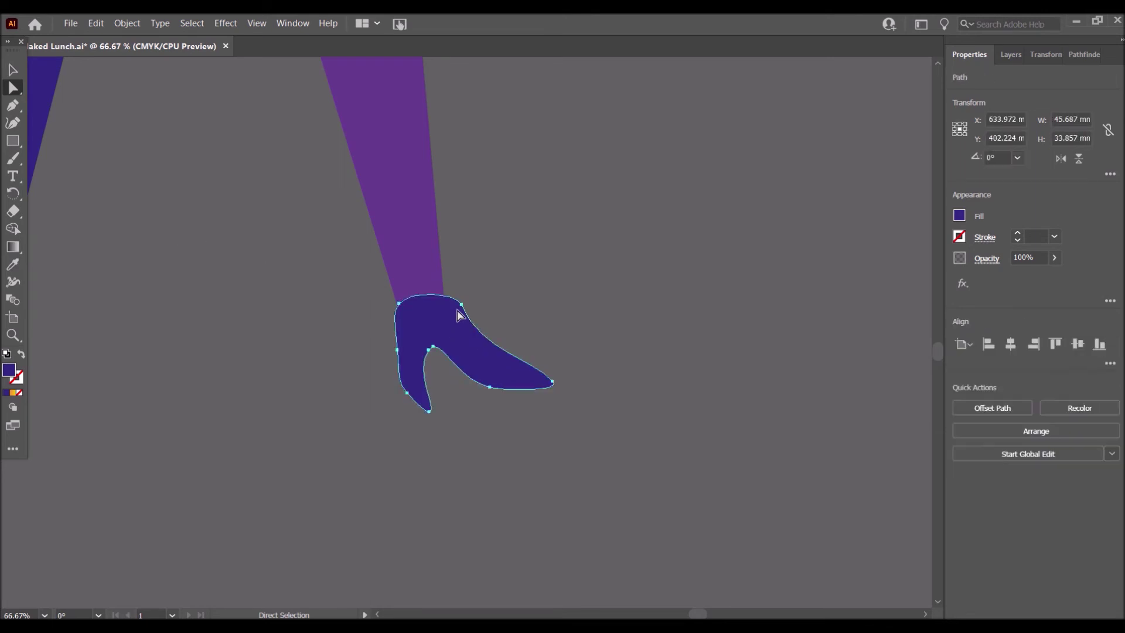
Nudge the shoe into line with the ankle and raise the heel's tip points to shorten the heel
left_click_drag(461, 304, 457, 302)
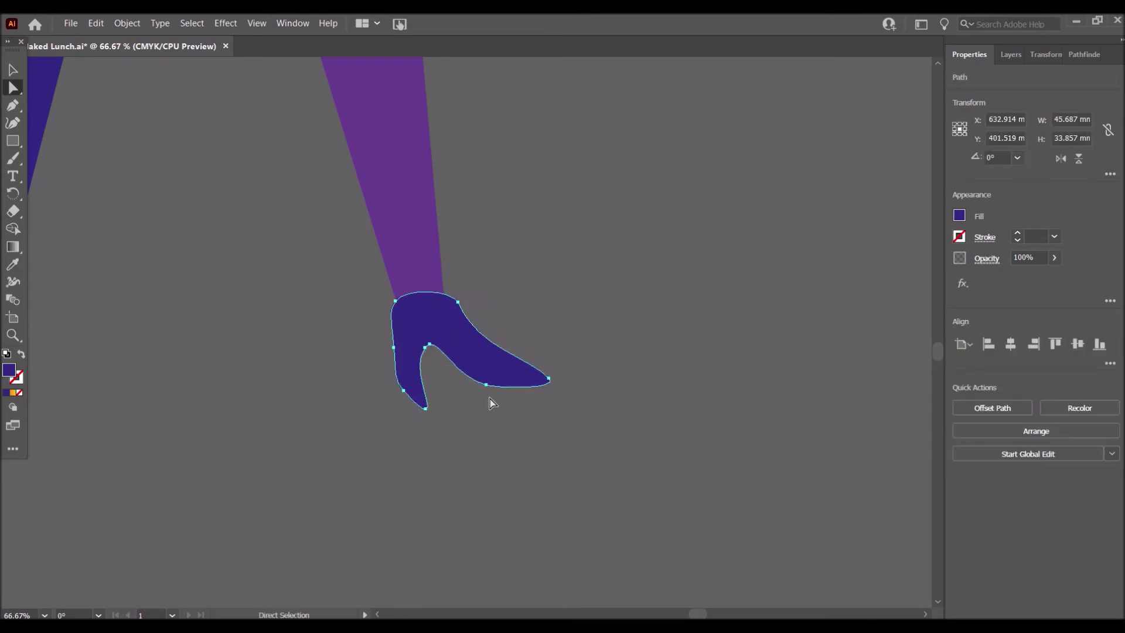
mouse_move(402, 385)
left_mouse_down()
mouse_move(390, 369)
mouse_move(412, 388)
mouse_move(410, 379)
left_mouse_up()
left_click(396, 374)
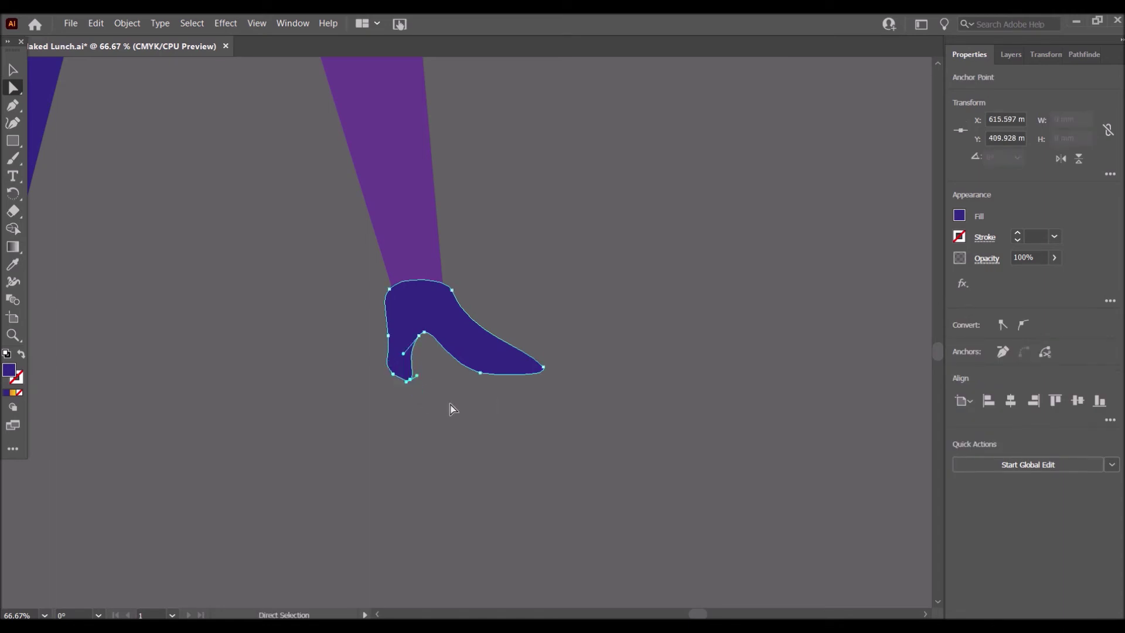
left_click(451, 406)
left_click(400, 376)
mouse_move(393, 374)
left_mouse_down()
mouse_move(399, 385)
mouse_move(393, 356)
left_mouse_up()
left_click(398, 369)
key("ctrl+z")
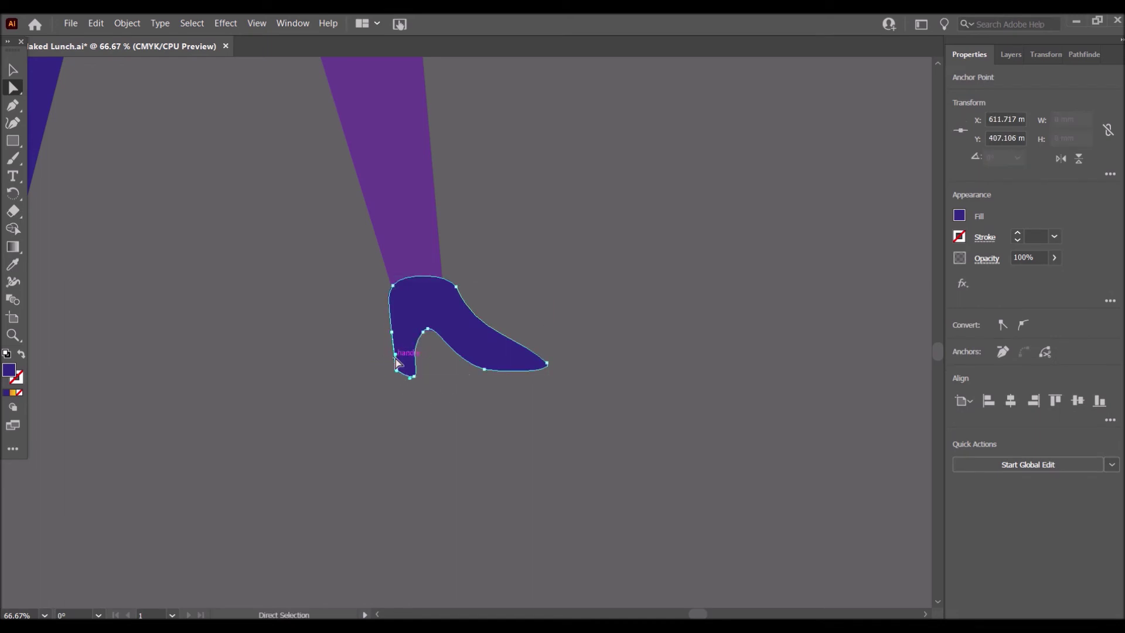
Adjust the back point of the shoe's heel and reposition the shoe vertically at the end of the purple leg
left_click(417, 376)
left_click(403, 375)
key("Up")
key("Up")
key("Up")
key("Up")
key("Up")
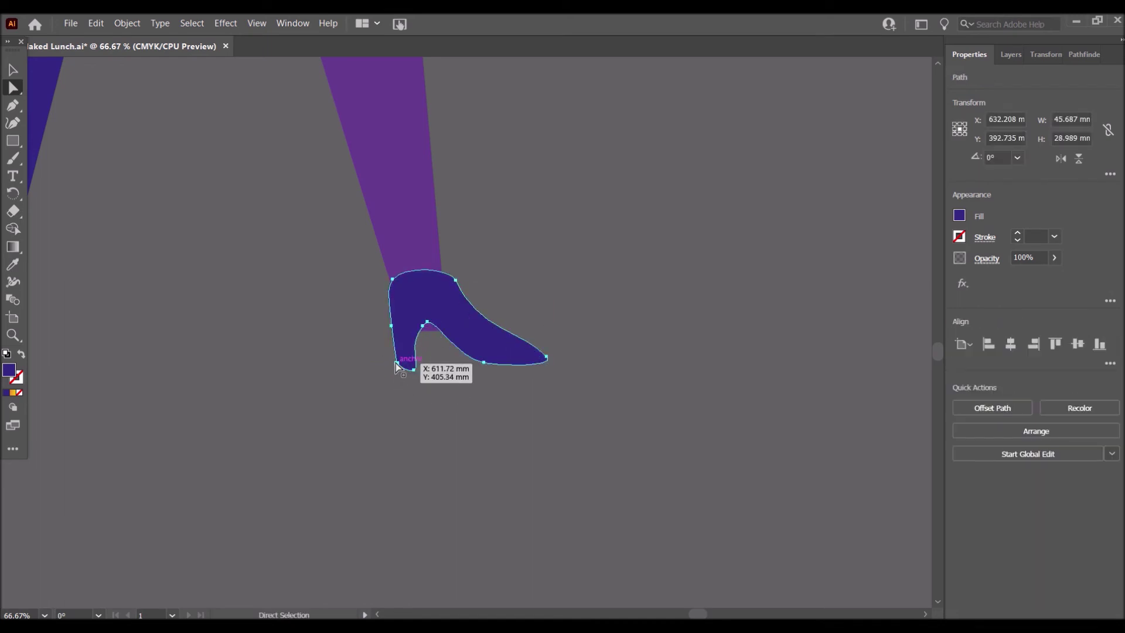
left_click(396, 364)
left_click_drag(397, 364, 394, 356)
left_click(465, 375)
left_click_drag(483, 339, 483, 350)
left_click(615, 421)
Place a copy of the shoe beneath the hem of the long dark blue leg
left_click(47, 615)
left_click(103, 480)
left_click(466, 343)
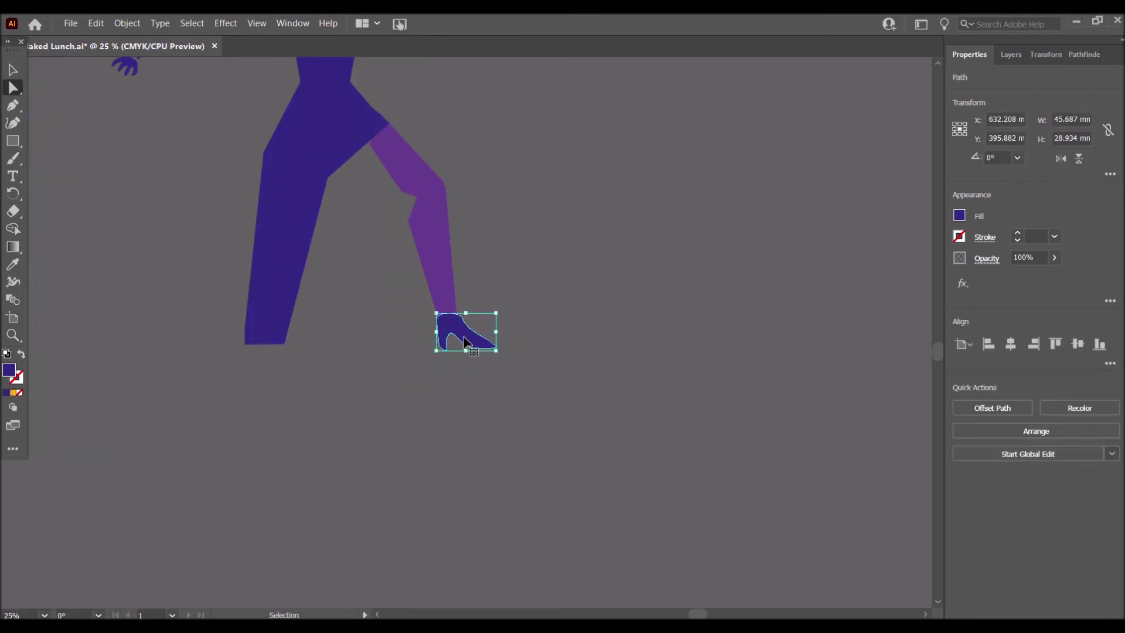
left_click_drag(471, 338, 287, 362)
left_click(389, 455)
left_click(403, 520)
left_click(457, 400)
left_click(440, 216)
left_click(628, 323)
Move the purple thigh's two upper points onto the slanted edge of the dress so the thigh meets it cleanly
left_click(455, 294)
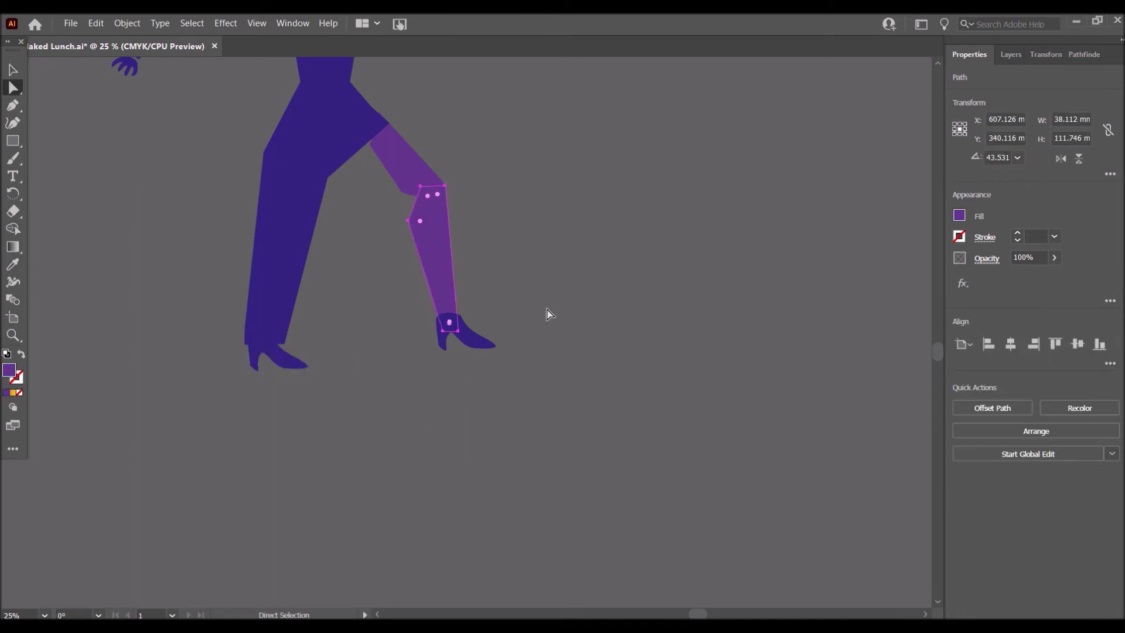
left_click(566, 322)
left_click(393, 161)
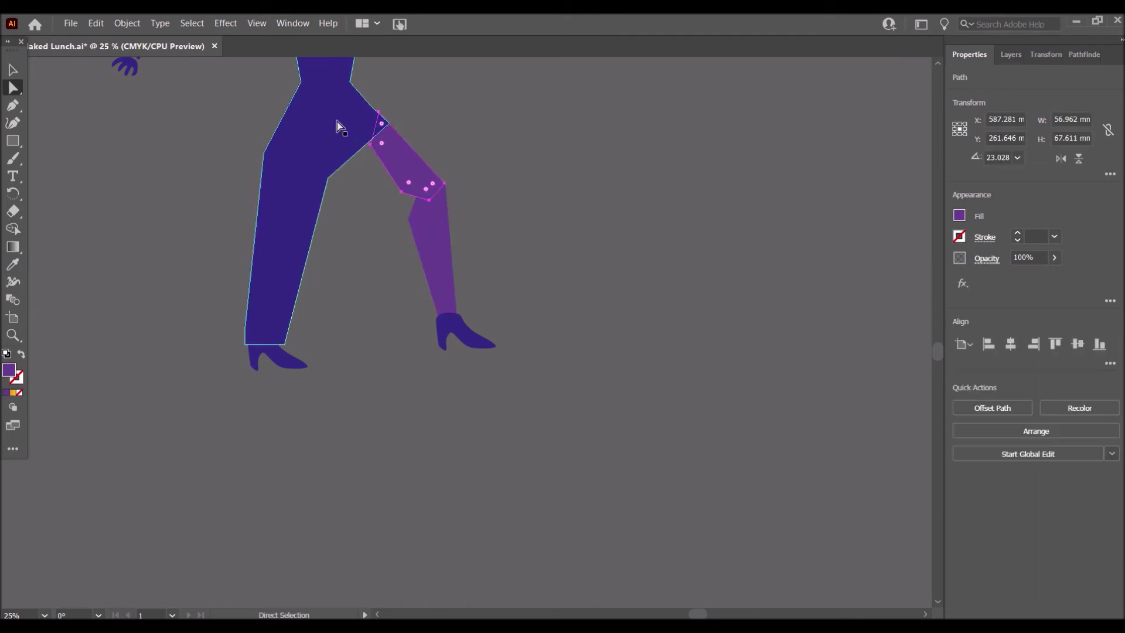
left_click_drag(380, 111, 389, 123)
left_click(565, 143)
left_click(394, 155)
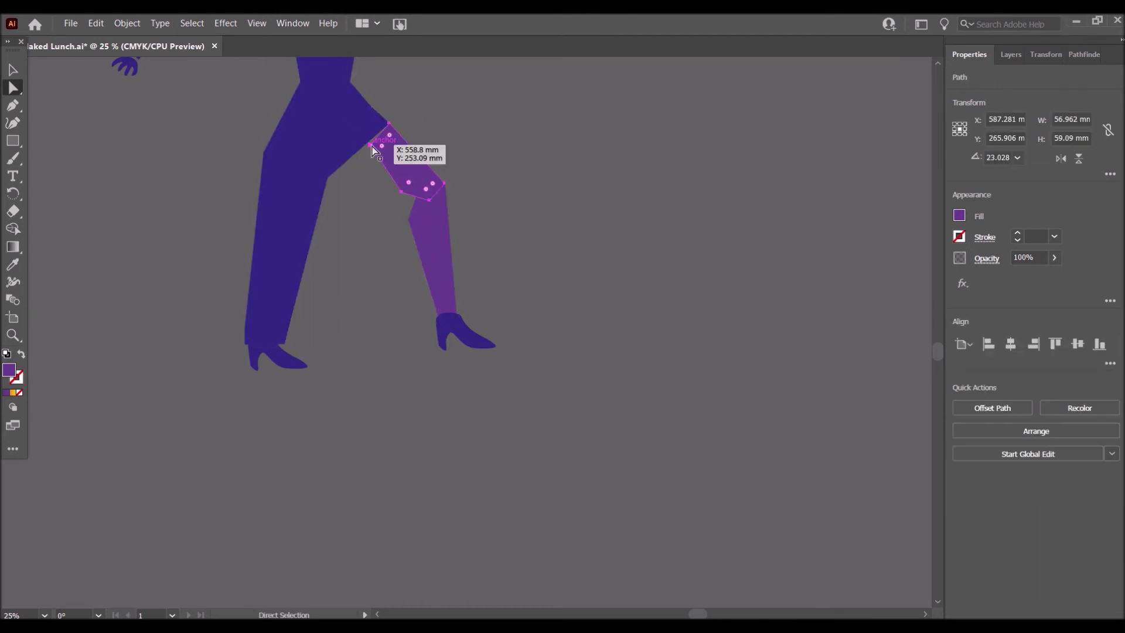
left_click(459, 203)
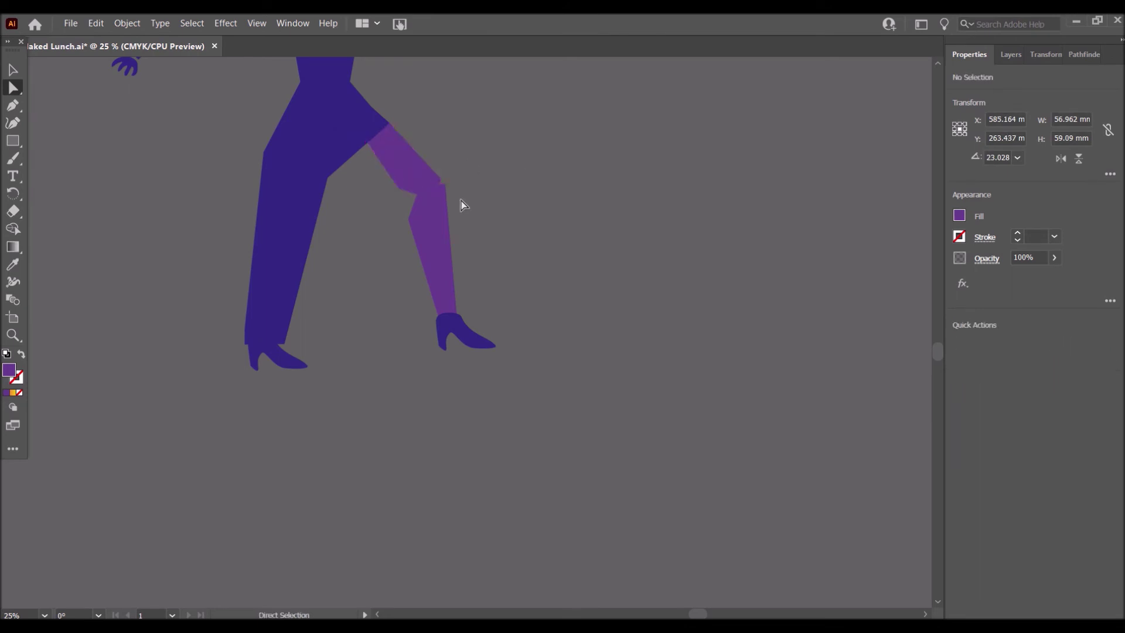
left_click(399, 173)
left_click_drag(370, 145, 366, 147)
left_click(492, 249)
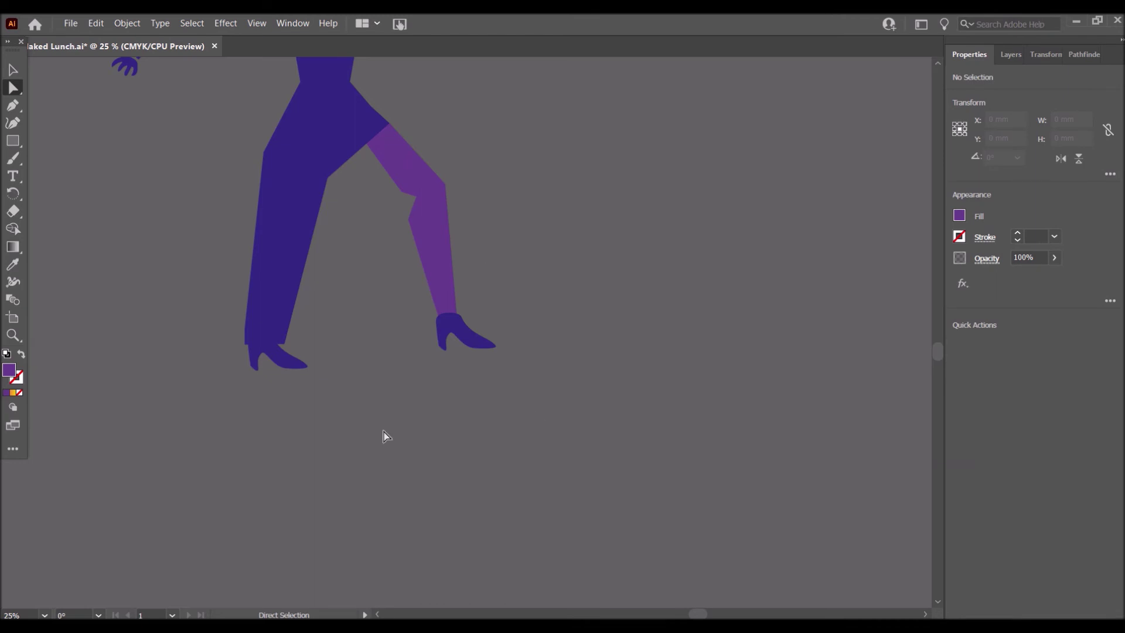
Draw a circle about 8.1 mm wide beside the figure's raised shoulder area and fill it with white
scroll(927, 331, "up", 5)
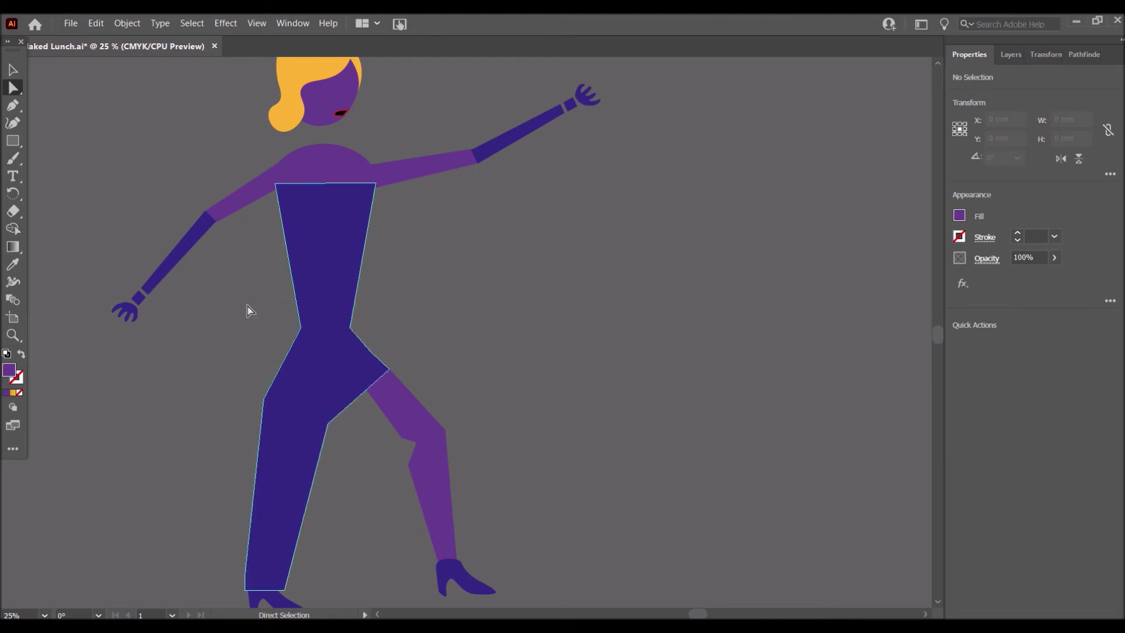
left_click_drag(17, 142, 70, 157)
left_click_drag(141, 161, 146, 167)
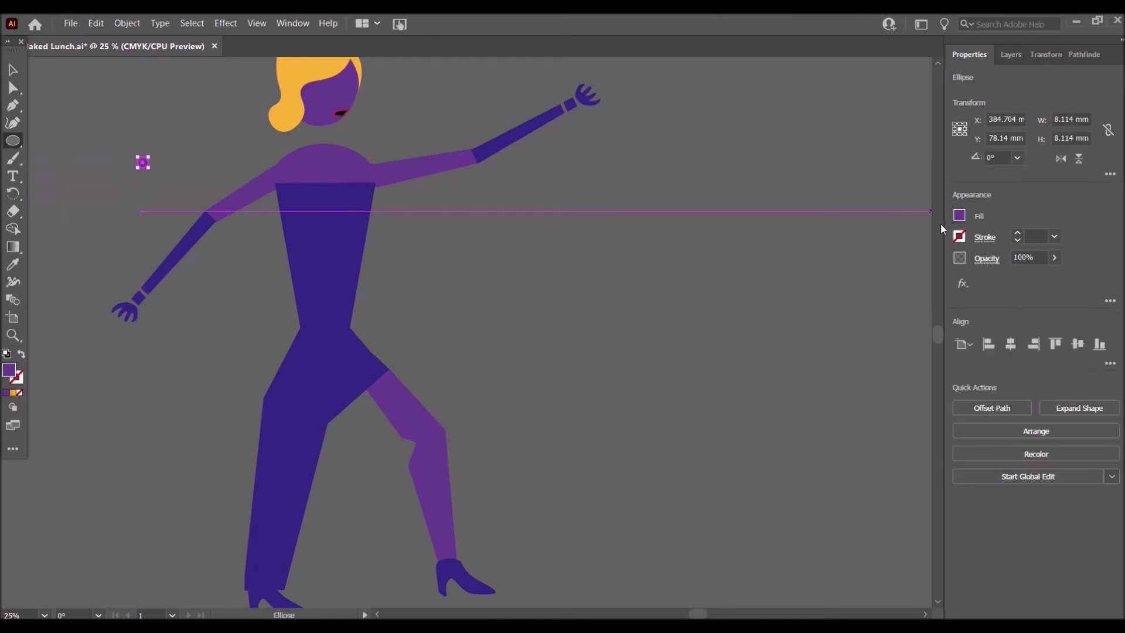
left_click(959, 215)
left_click(818, 269)
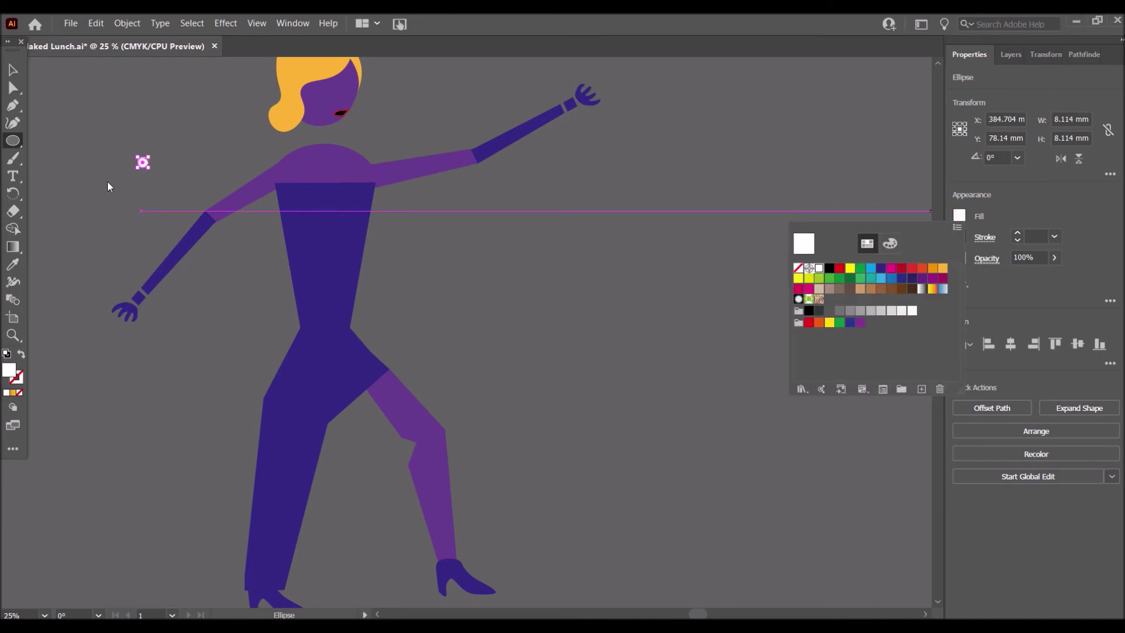
Shrink the white circle to about 4.9 mm and place three of them from the shoulder down to the dress's upper edge
left_click(44, 615)
left_click(59, 418)
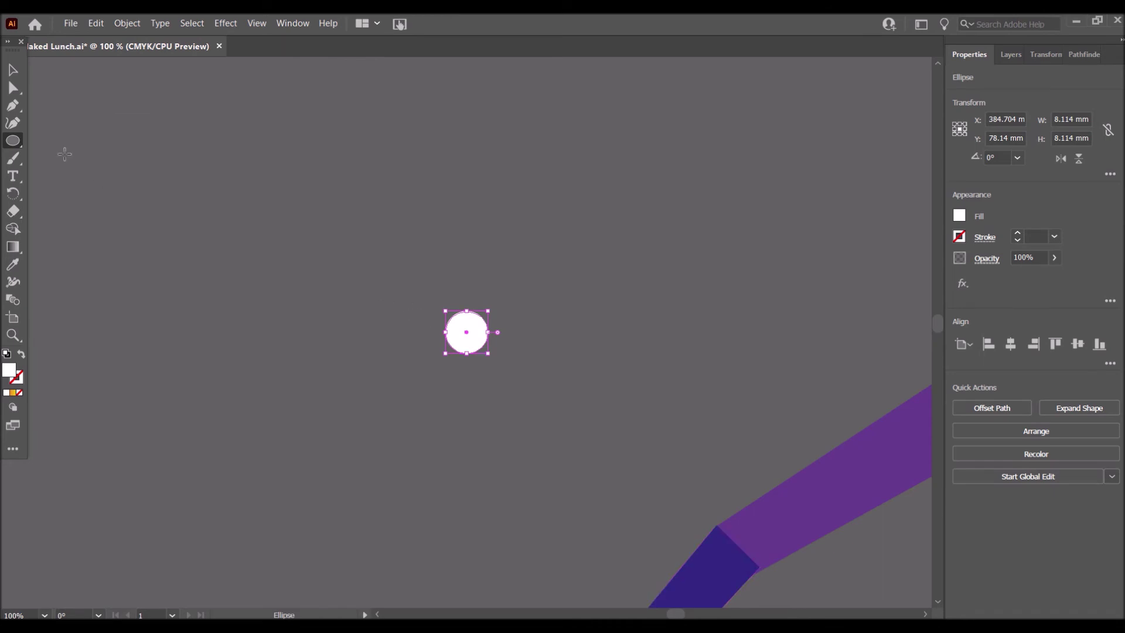
left_click_drag(465, 336, 874, 369)
left_click_drag(678, 614, 687, 613)
left_click_drag(359, 367, 530, 366)
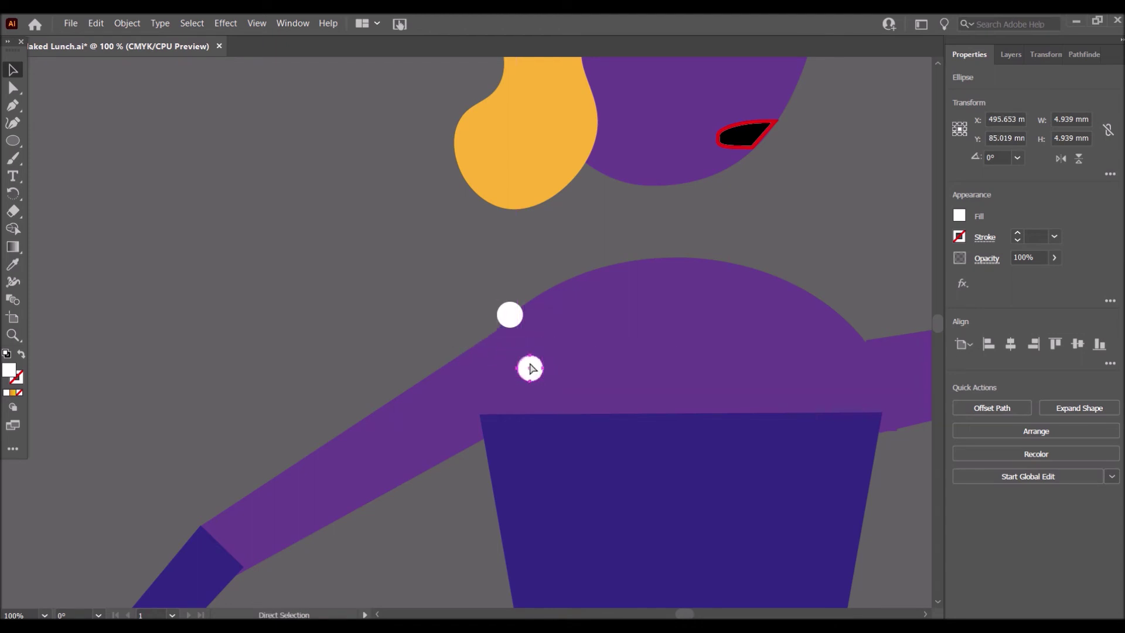
left_click_drag(467, 336, 572, 420)
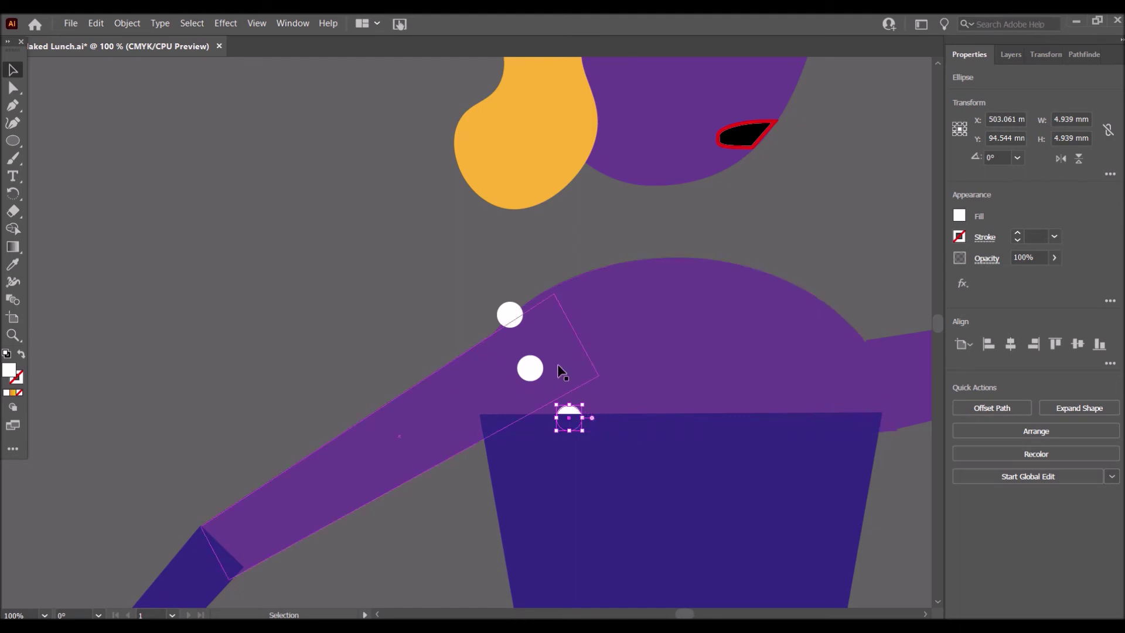
Cut the three white circles and paste them in place on the clothes layer
left_click(532, 370, "shift")
left_click(509, 314, "shift")
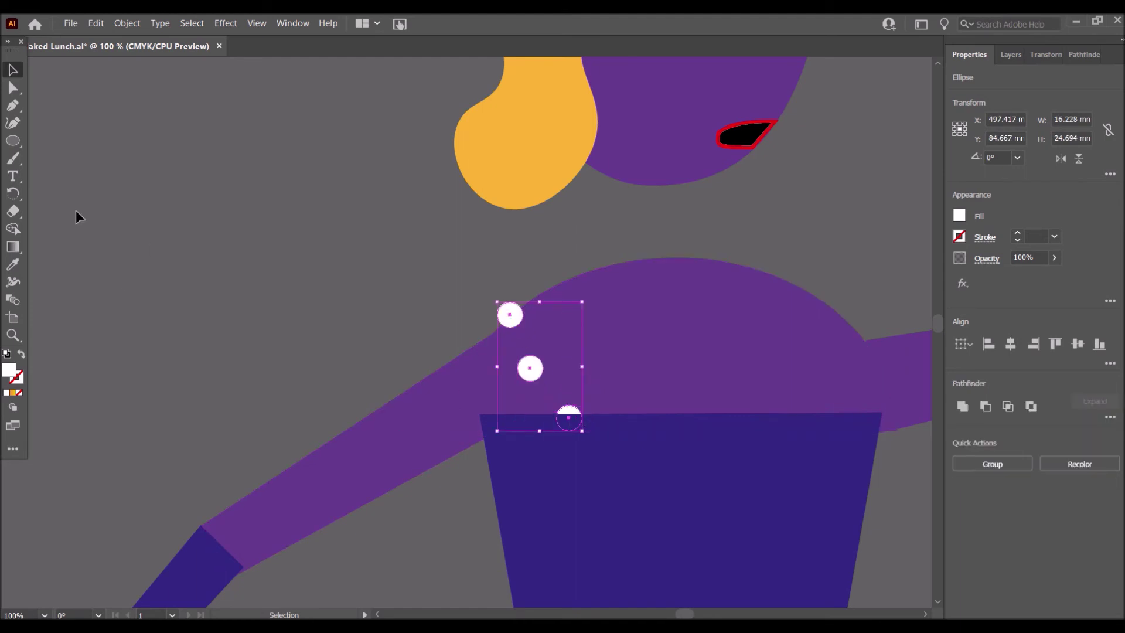
left_click(96, 25)
left_click(111, 70)
left_click(1010, 55)
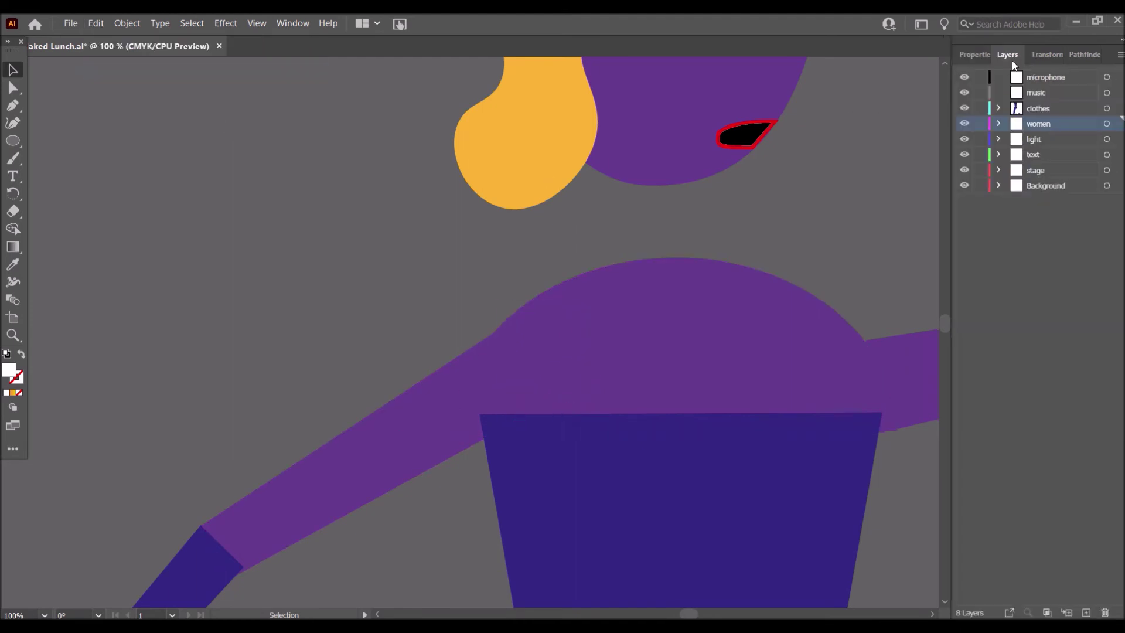
left_click(1034, 109)
left_click(96, 23)
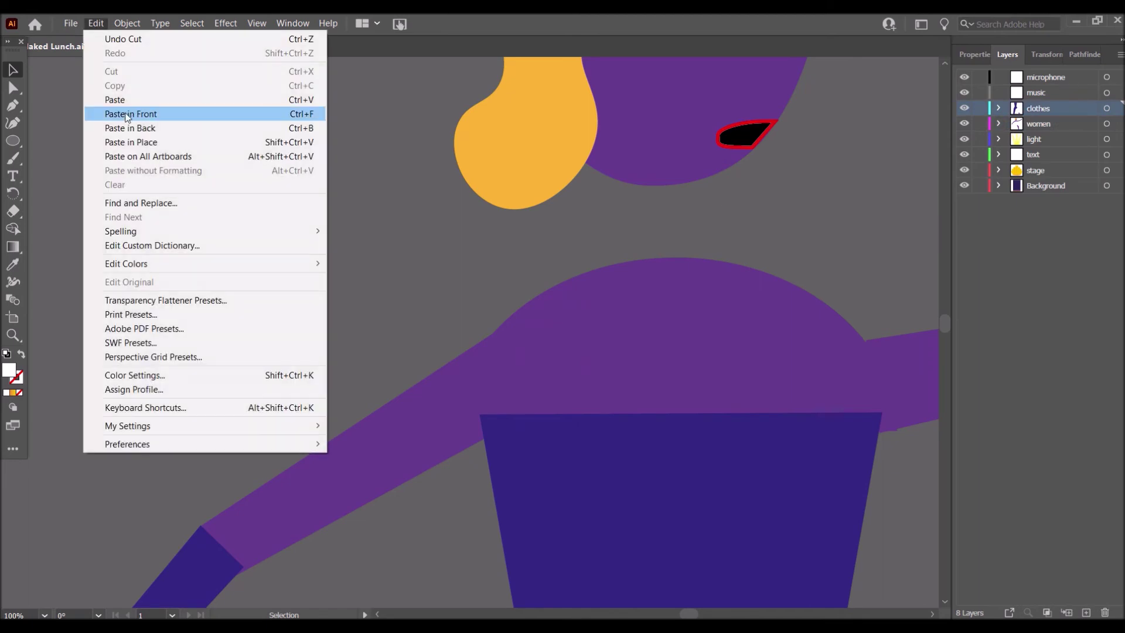
left_click(117, 142)
left_click(487, 300)
Narrow the purple chest shape and fit the raised arm's shoulder-end points to the chest curve and dress corner
left_click(884, 376)
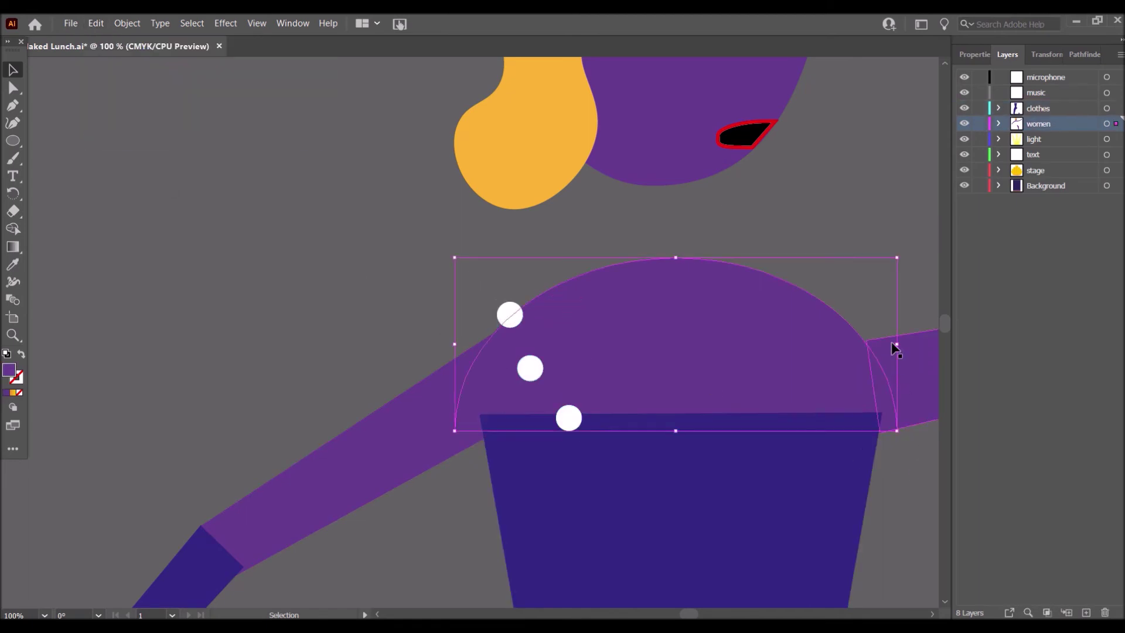
left_click_drag(899, 346, 879, 346)
left_click(907, 454)
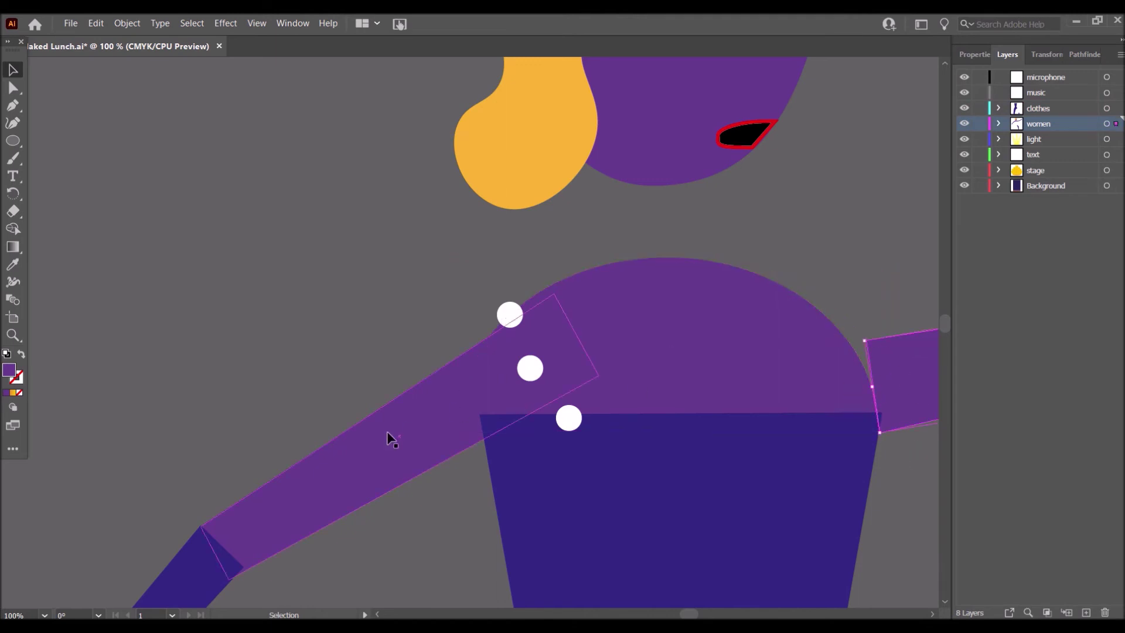
key("a")
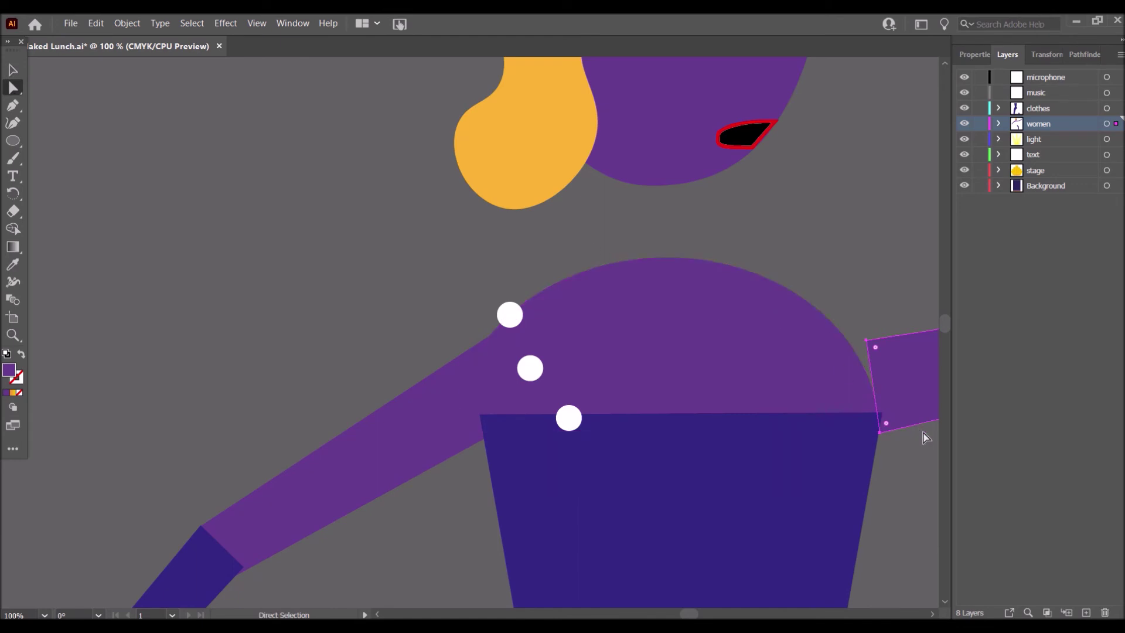
left_click_drag(880, 433, 880, 414)
left_click(868, 327)
left_click_drag(867, 326, 840, 330)
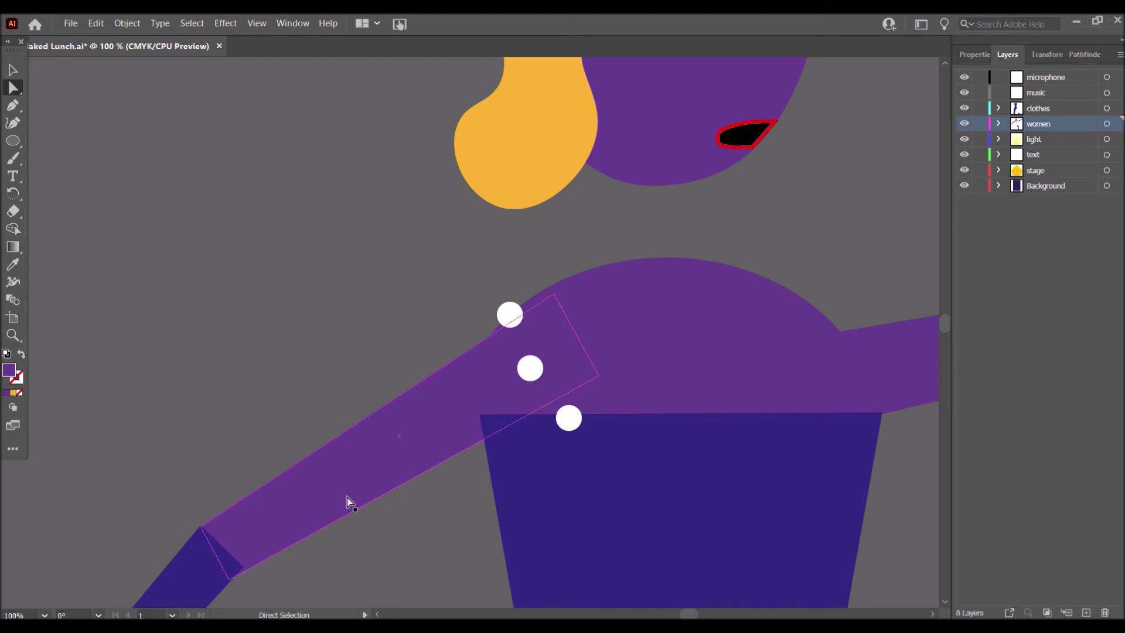
Place five copies of the white circle across the dress and up to the other shoulder to form a necklace
left_click(571, 421)
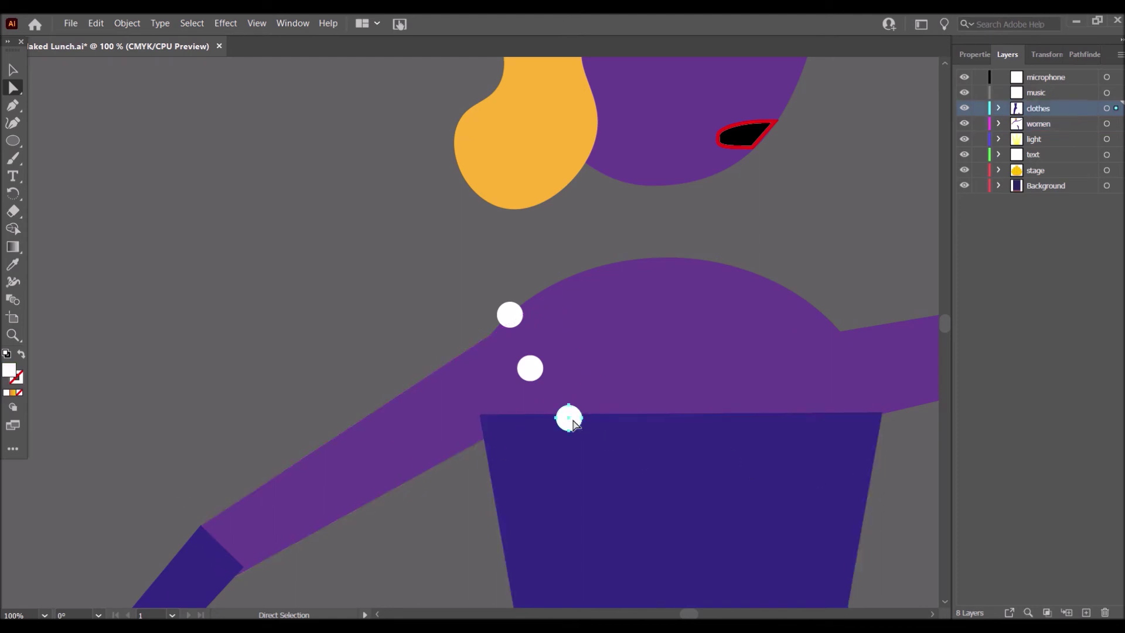
key("ctrl+c")
key("ctrl+v")
left_click_drag(470, 335, 637, 450)
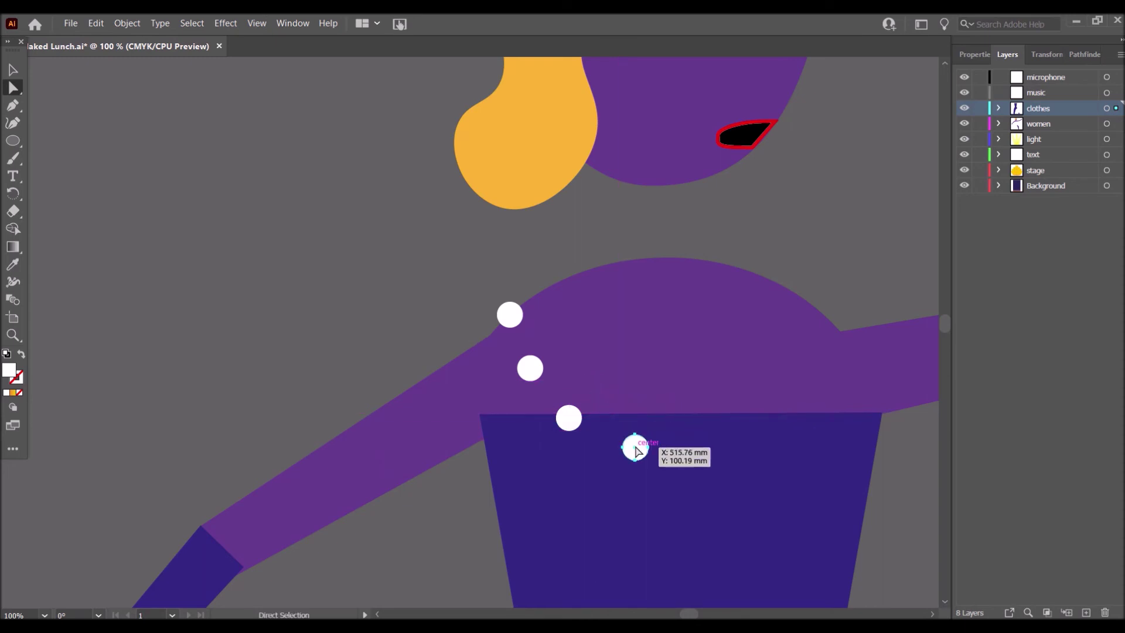
key("ctrl+v")
left_click_drag(468, 332, 816, 318)
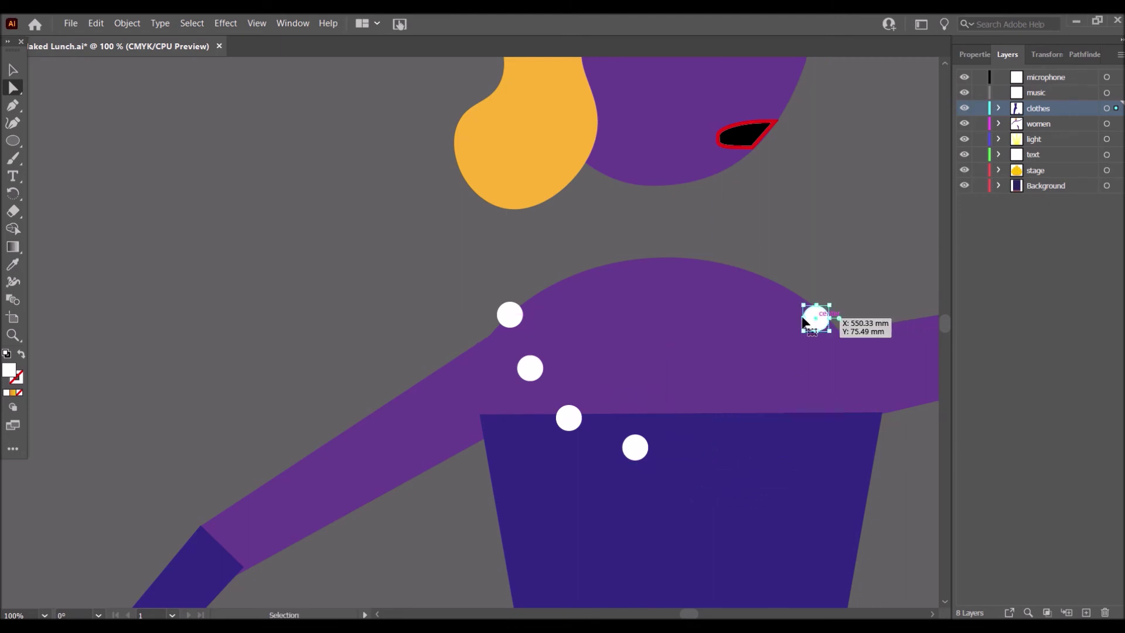
key("ctrl+v")
left_click_drag(482, 337, 791, 377)
key("ctrl+v")
left_click_drag(469, 334, 735, 448)
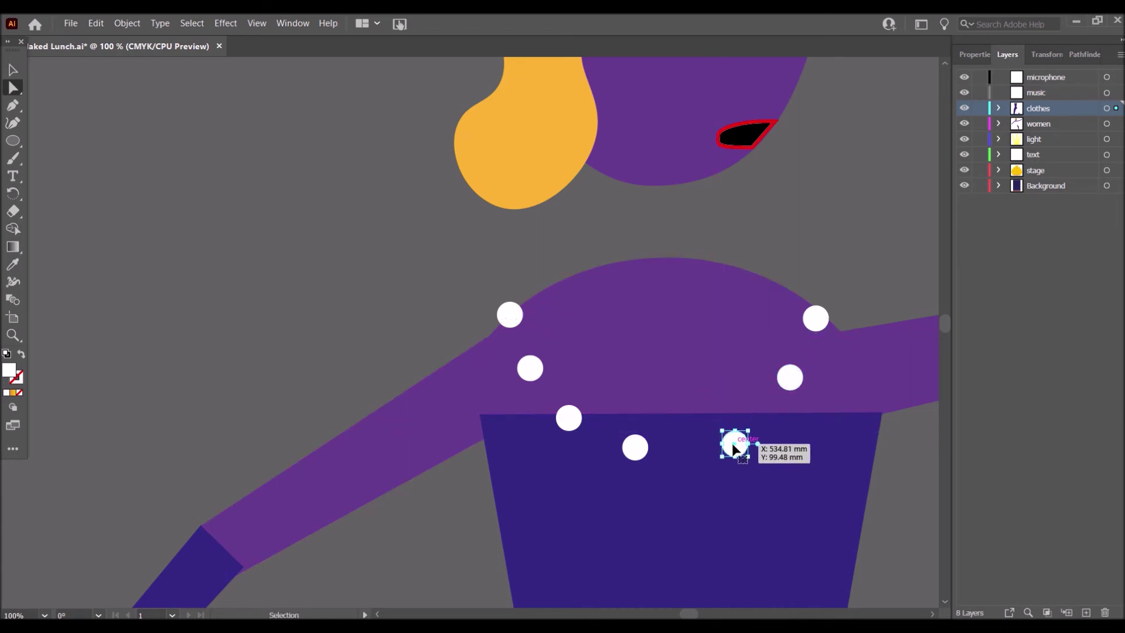
key("ctrl+v")
left_click_drag(469, 336, 619, 453)
Reposition the necklace's white circles so they are evenly spaced along a smooth U-shaped curve
left_click_drag(733, 443, 760, 441)
left_click_drag(690, 466, 706, 466)
left_click_drag(618, 452, 617, 455)
left_click_drag(705, 466, 696, 470)
left_click_drag(763, 444, 760, 452)
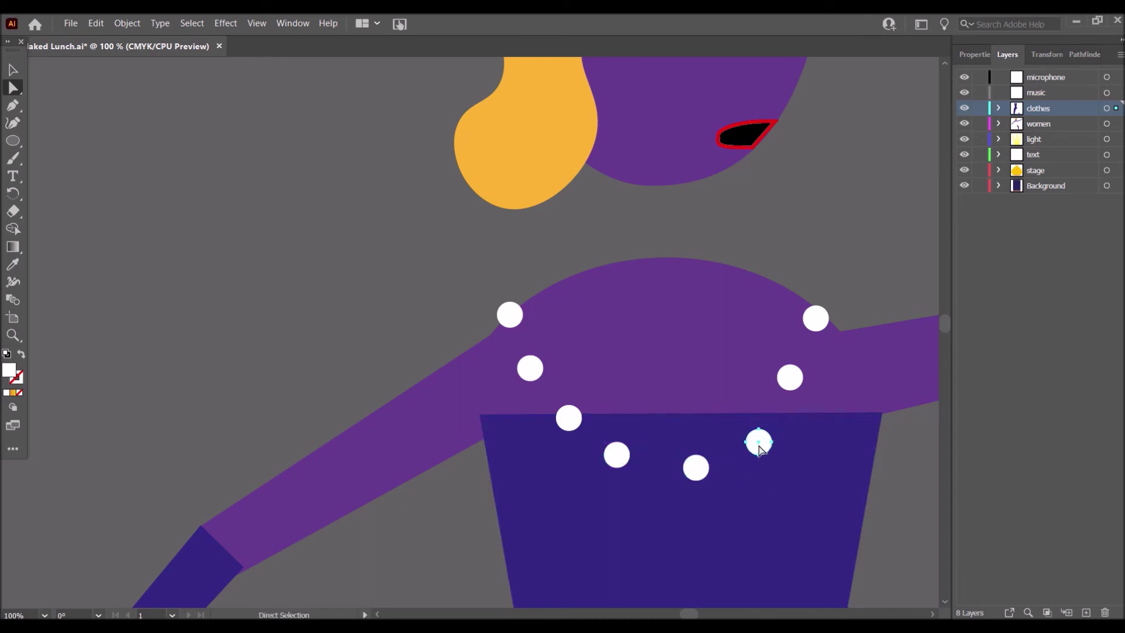
left_click_drag(703, 467, 699, 468)
left_click_drag(617, 454, 617, 461)
left_click_drag(567, 420, 568, 416)
left_click_drag(758, 443, 764, 443)
left_click_drag(790, 379, 797, 379)
left_click_drag(568, 413, 561, 418)
left_click_drag(530, 369, 522, 373)
left_click_drag(561, 419, 557, 425)
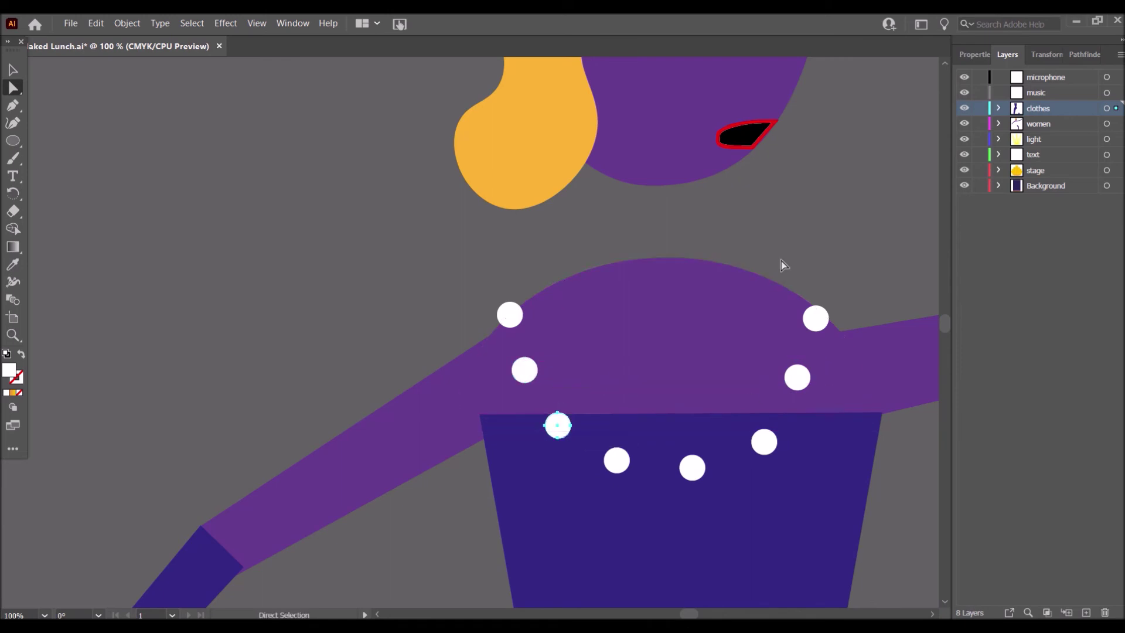
Move the raised arm's dark blue forearm into line with the elbow end of the purple upper arm
left_click(44, 614)
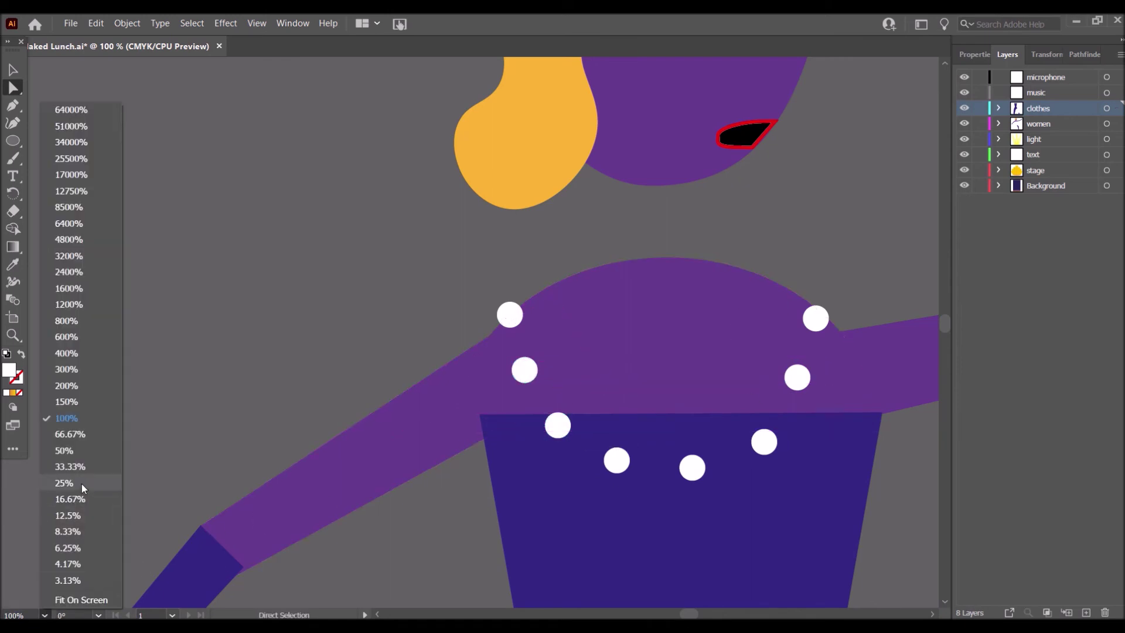
left_click(82, 483)
left_click(714, 321)
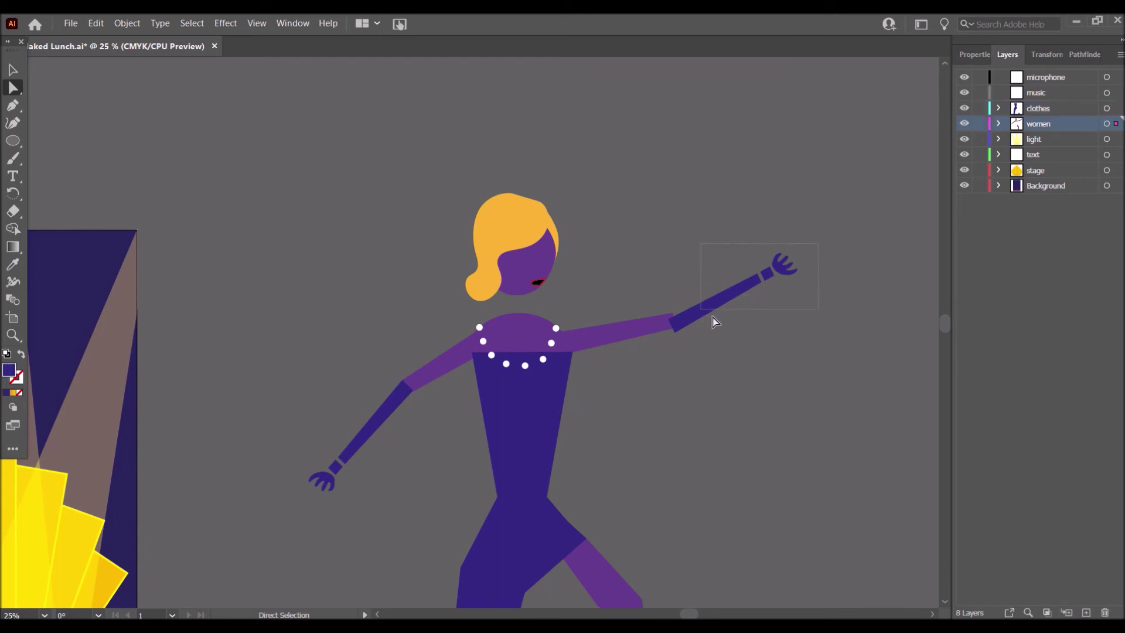
left_click(11, 72)
left_click(705, 322)
left_click_drag(704, 322, 695, 321)
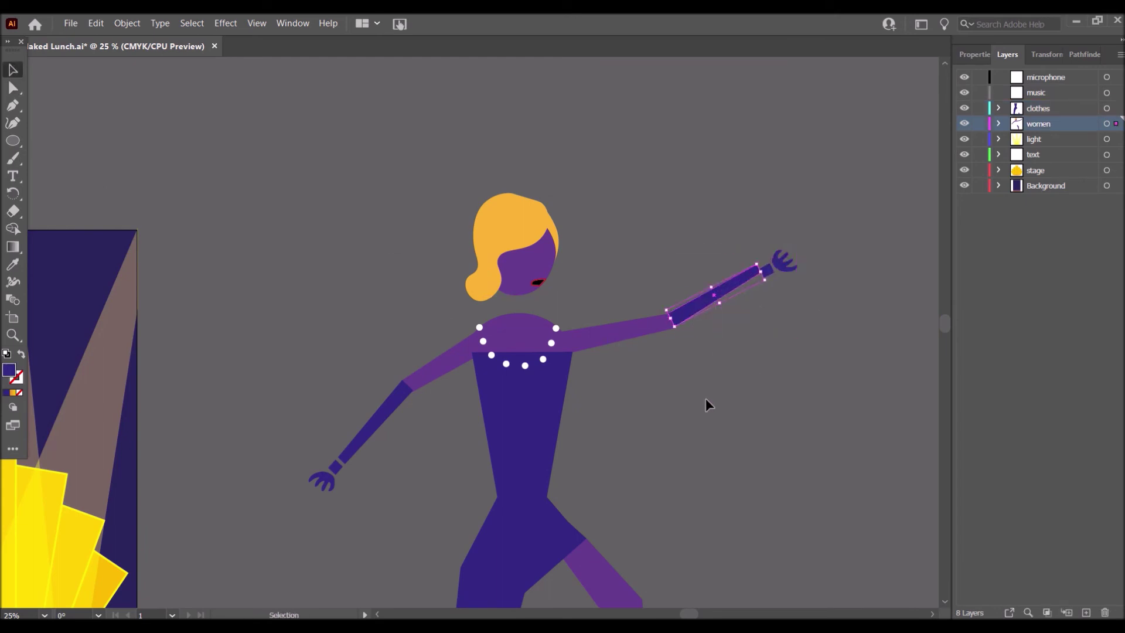
left_click(736, 406)
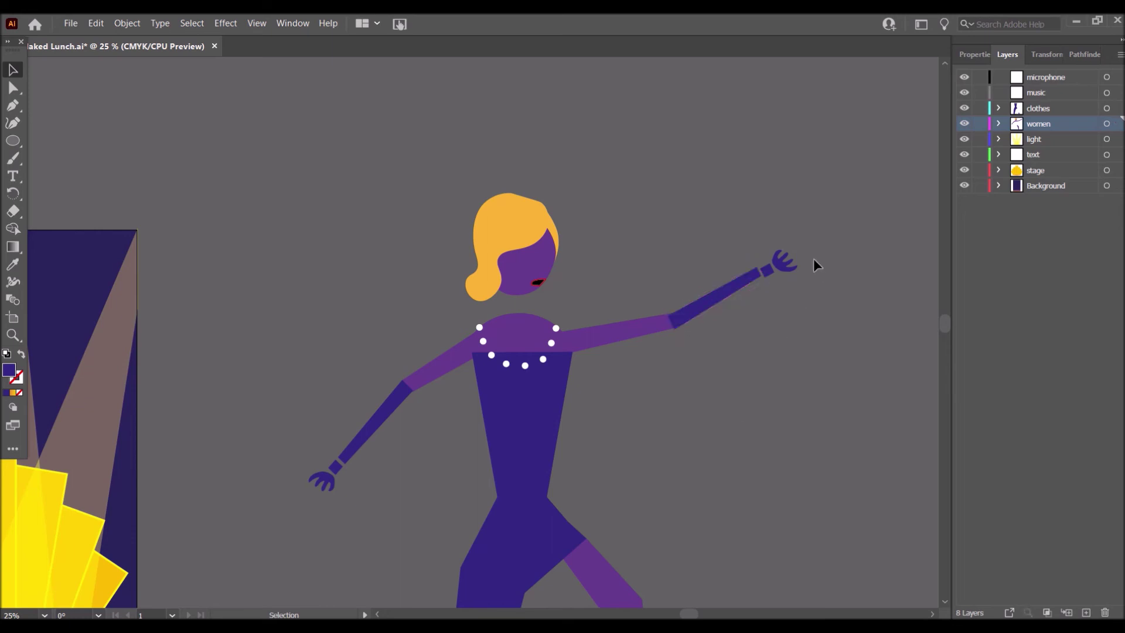
Move the raised arm's cuff and hand up slightly to line them up with the end of the forearm
left_click(715, 298)
left_click(44, 615)
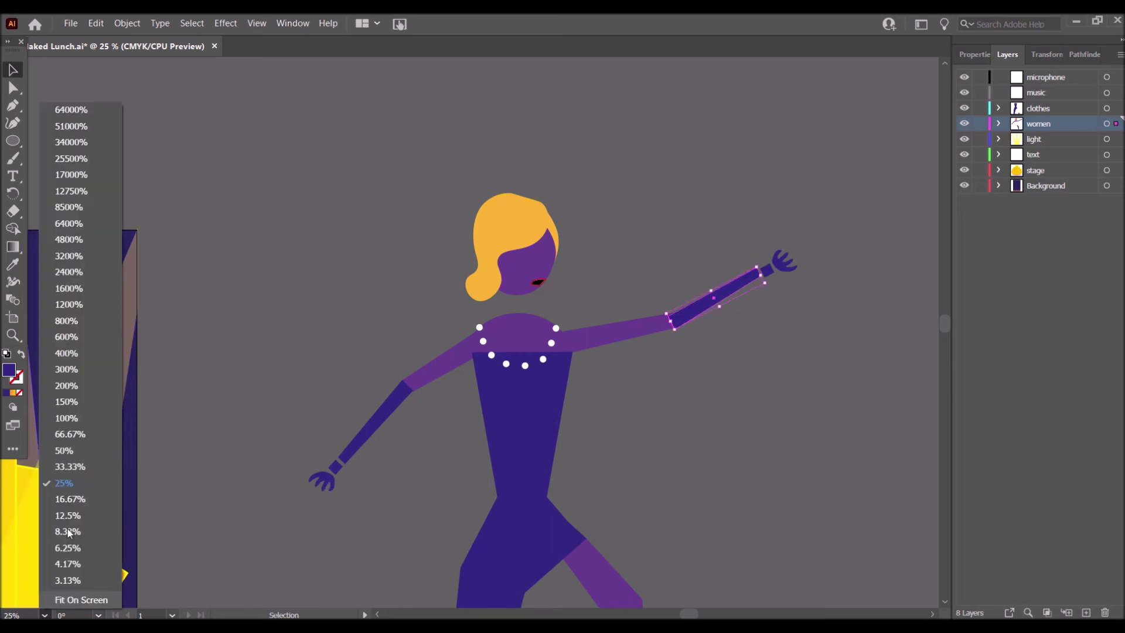
left_click(88, 389)
left_click_drag(364, 397, 316, 404)
left_click(662, 218)
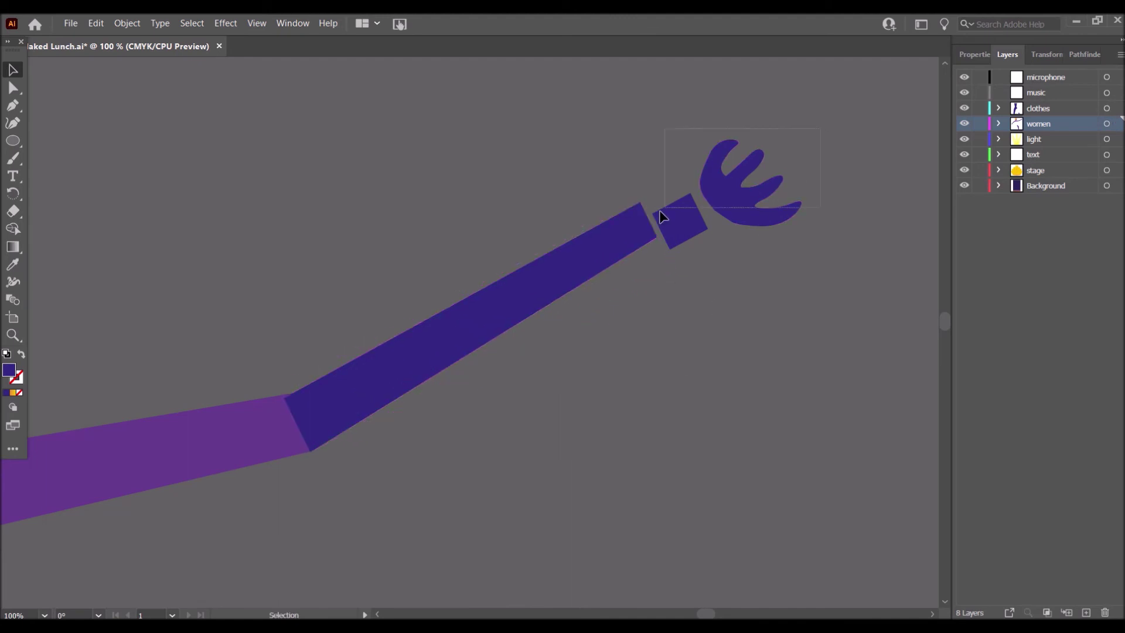
left_click_drag(673, 231, 671, 216)
left_click(424, 465)
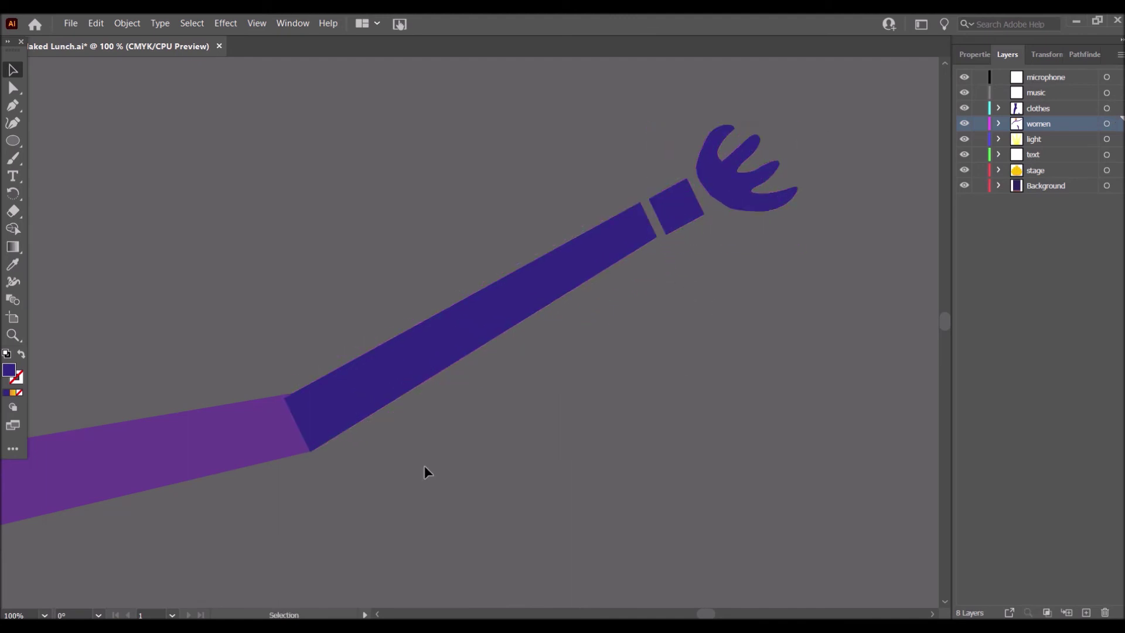
left_click(45, 614)
left_click(69, 498)
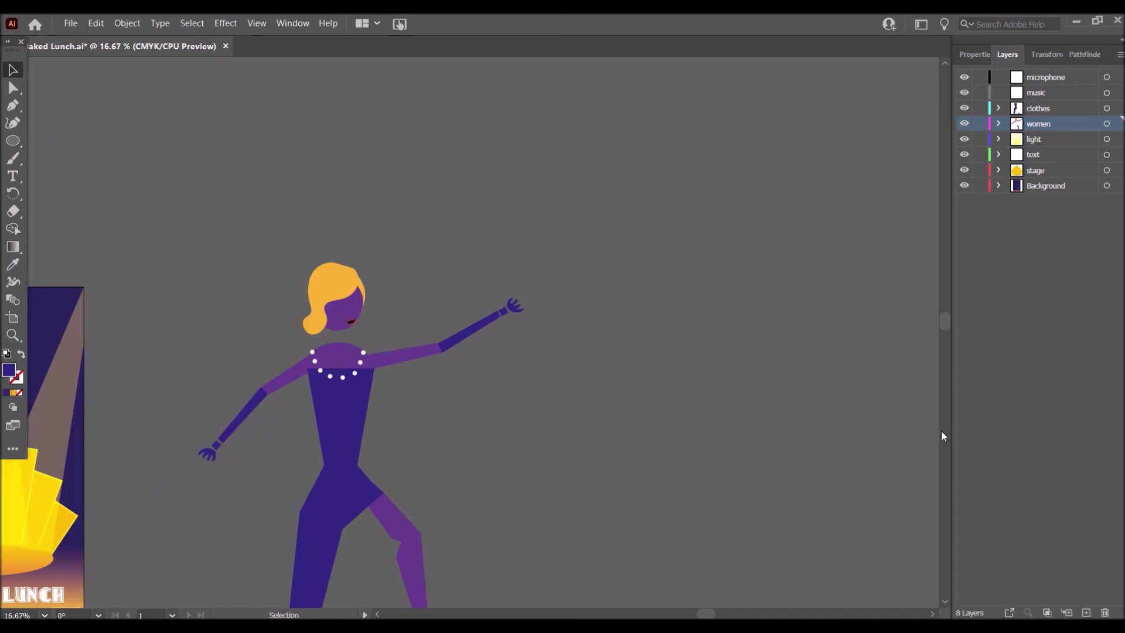
Select the whole dancing woman figure and scale it down proportionally to fit the poster's stage
left_click_drag(947, 318, 944, 328)
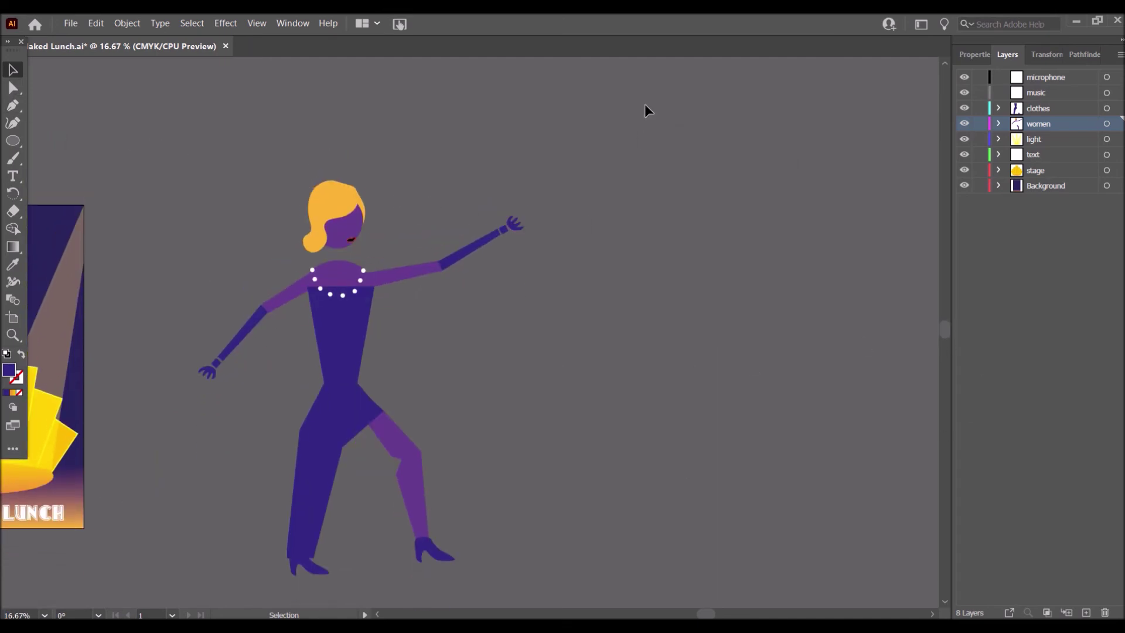
left_click_drag(192, 563, 347, 477)
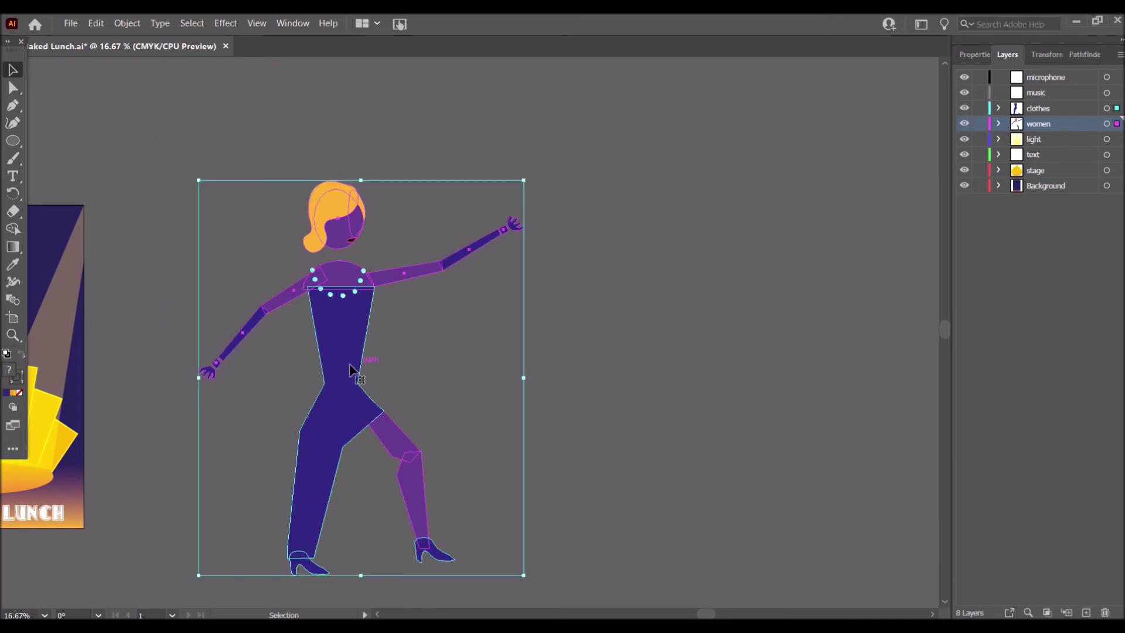
left_click_drag(525, 180, 326, 419)
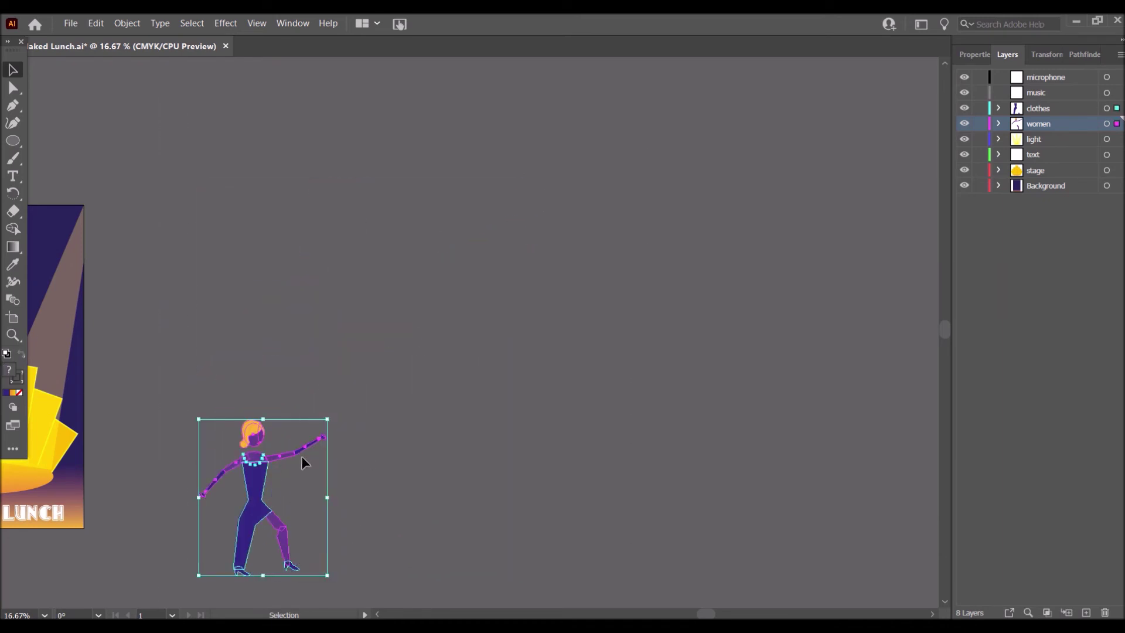
Place the woman on the poster's oval stage, enlarge her slightly, and centre her in front of the yellow panels
left_click_drag(259, 483, 116, 434)
left_click_drag(705, 614, 669, 616)
left_click_drag(454, 463, 316, 417)
left_click_drag(384, 334, 403, 313)
left_click_drag(318, 387, 303, 385)
left_click(49, 614)
left_click(59, 479)
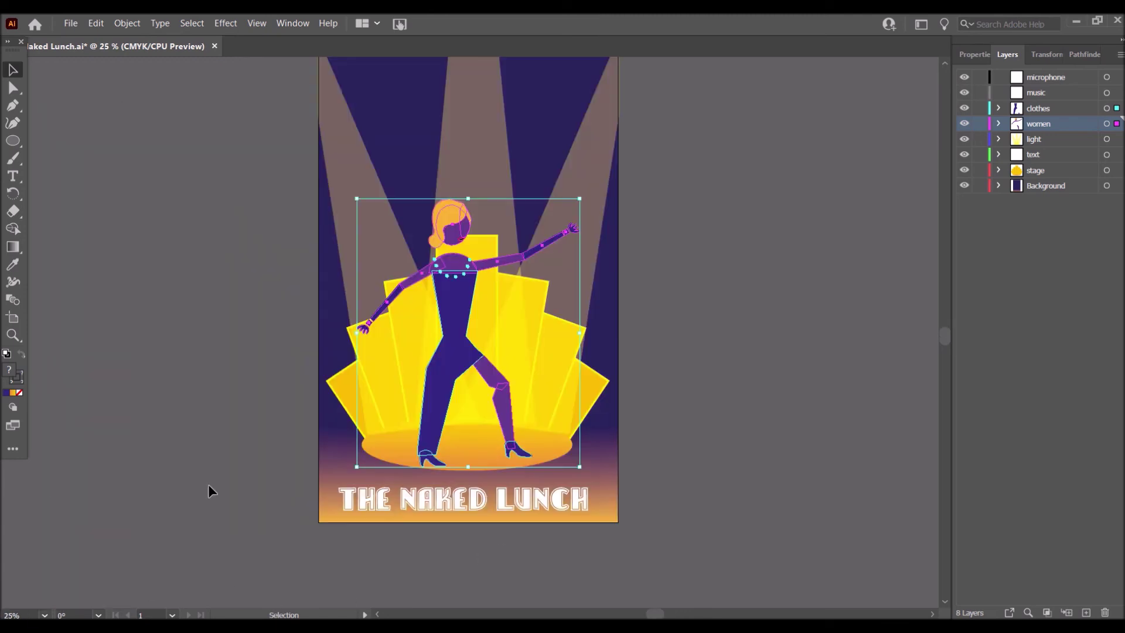
left_click(743, 477)
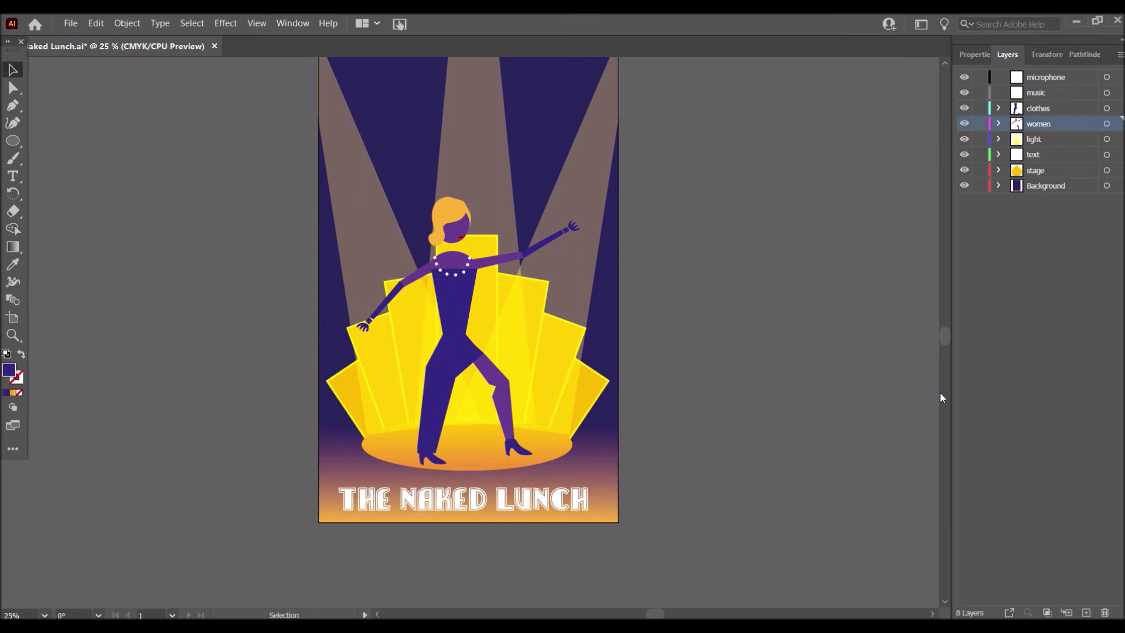
Activate the music layer and prepare the Curvature tool with no fill and a white stroke
left_click(1041, 92)
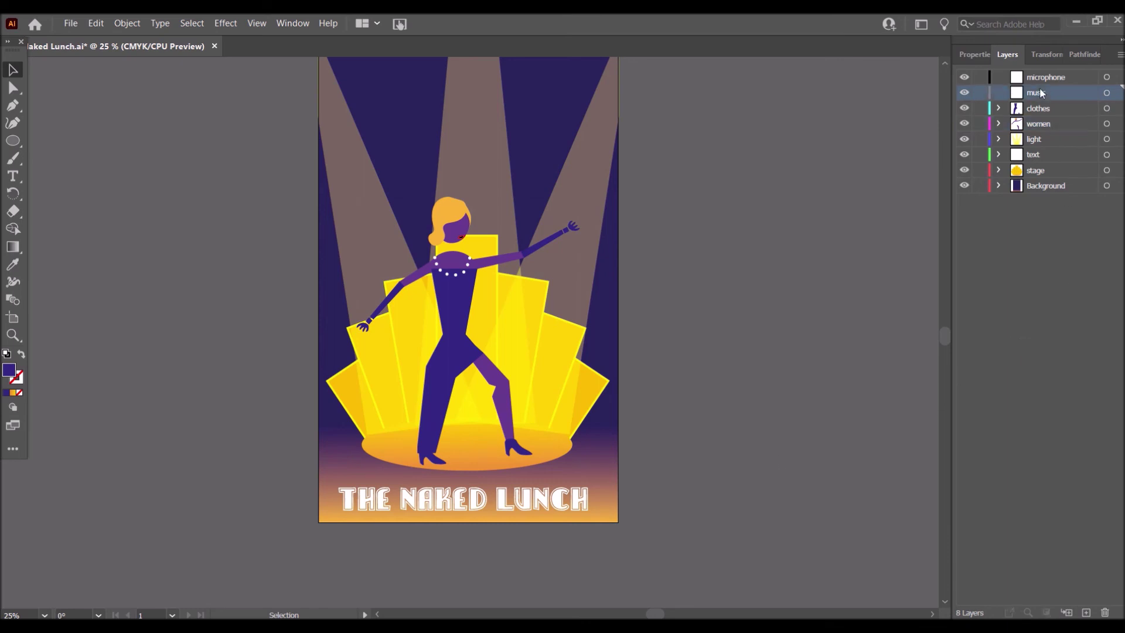
left_click(980, 56)
key("a")
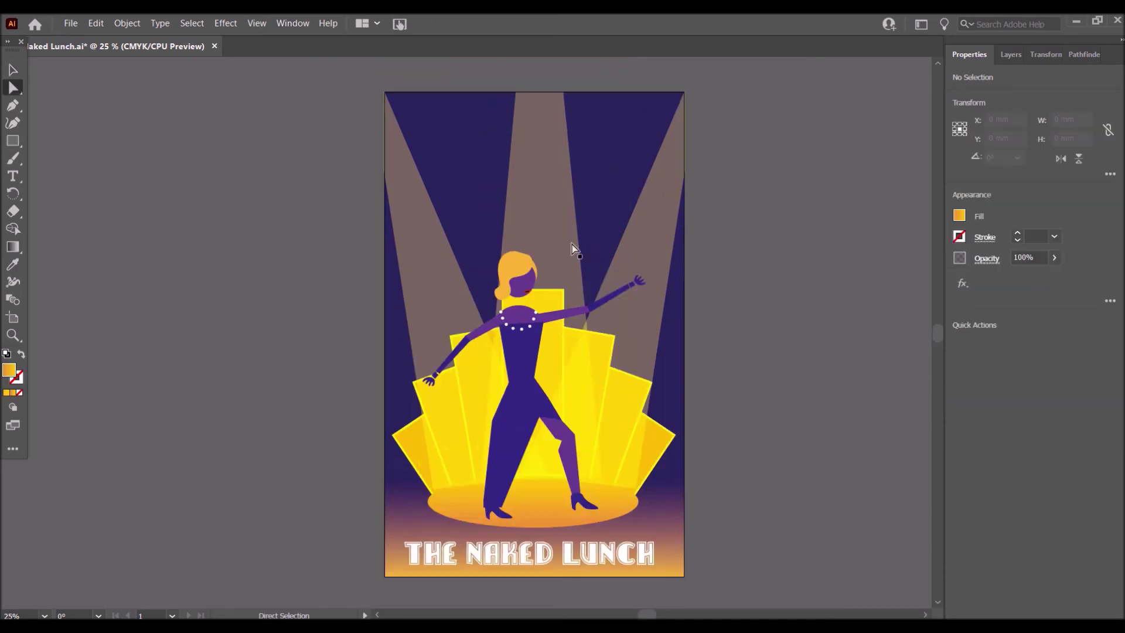
left_click(44, 615)
left_click(100, 402)
left_click(44, 615)
left_click(87, 418)
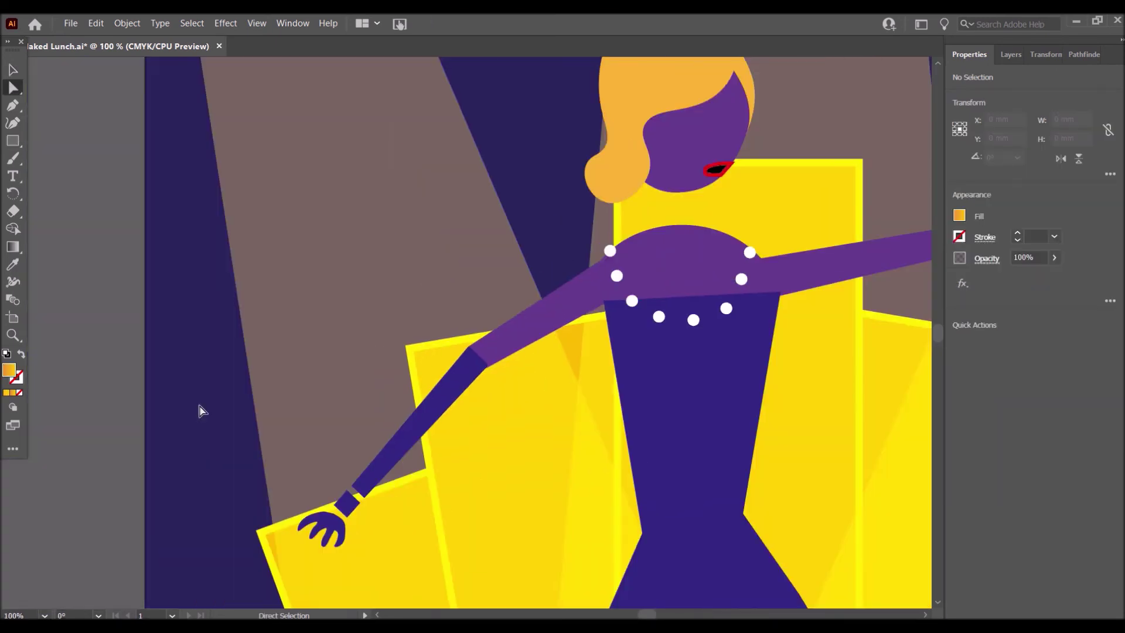
left_click(44, 615)
left_click(645, 615)
mouse_move(645, 615)
left_mouse_down()
mouse_move(618, 606)
mouse_move(653, 615)
left_mouse_up()
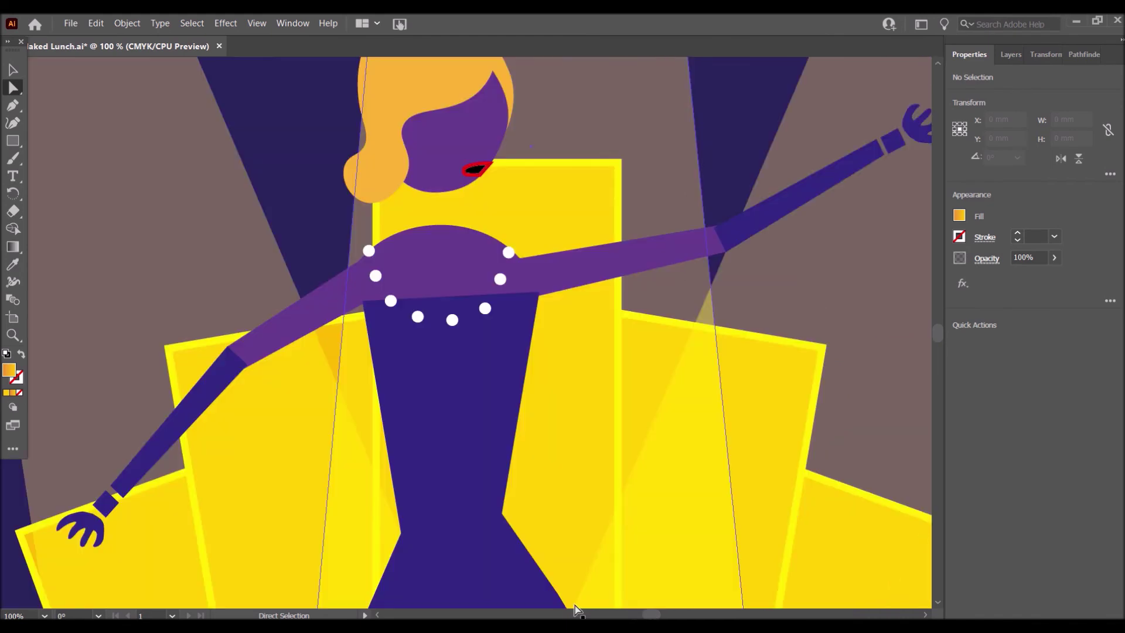
left_click(44, 615)
left_click(74, 435)
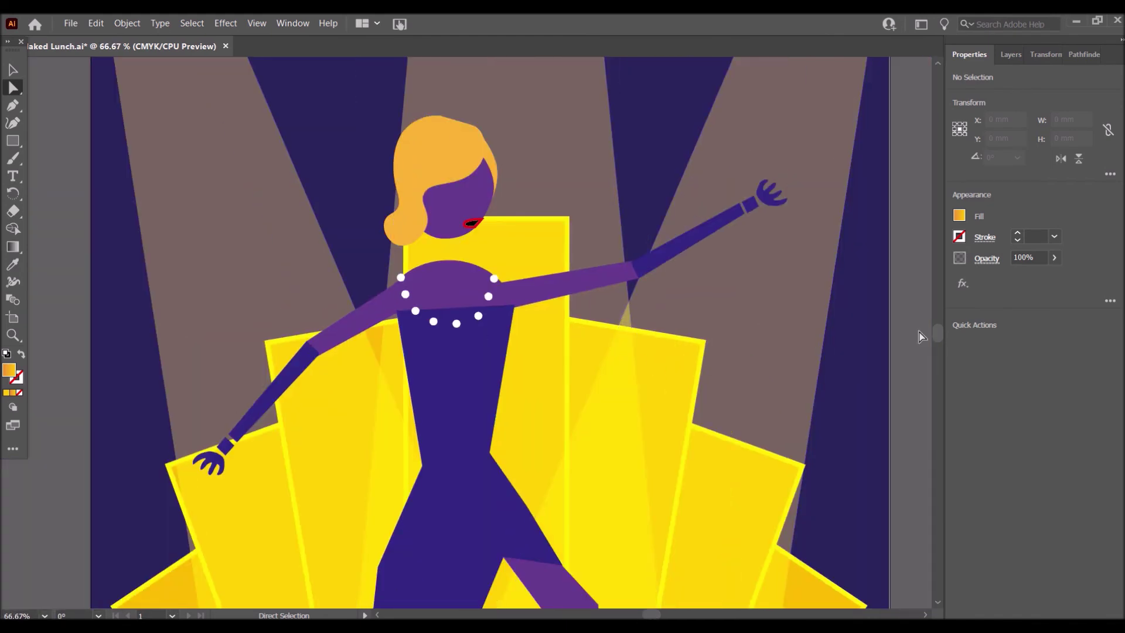
scroll(934, 333, "up", 10)
key("shift+grave")
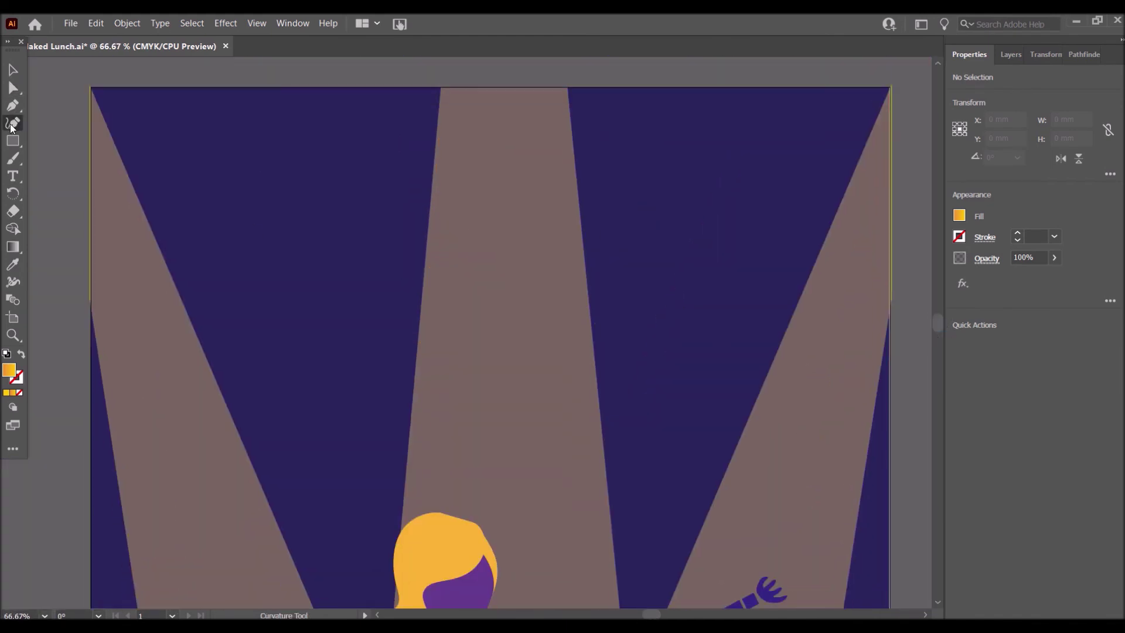
left_click(959, 215)
left_click(958, 237)
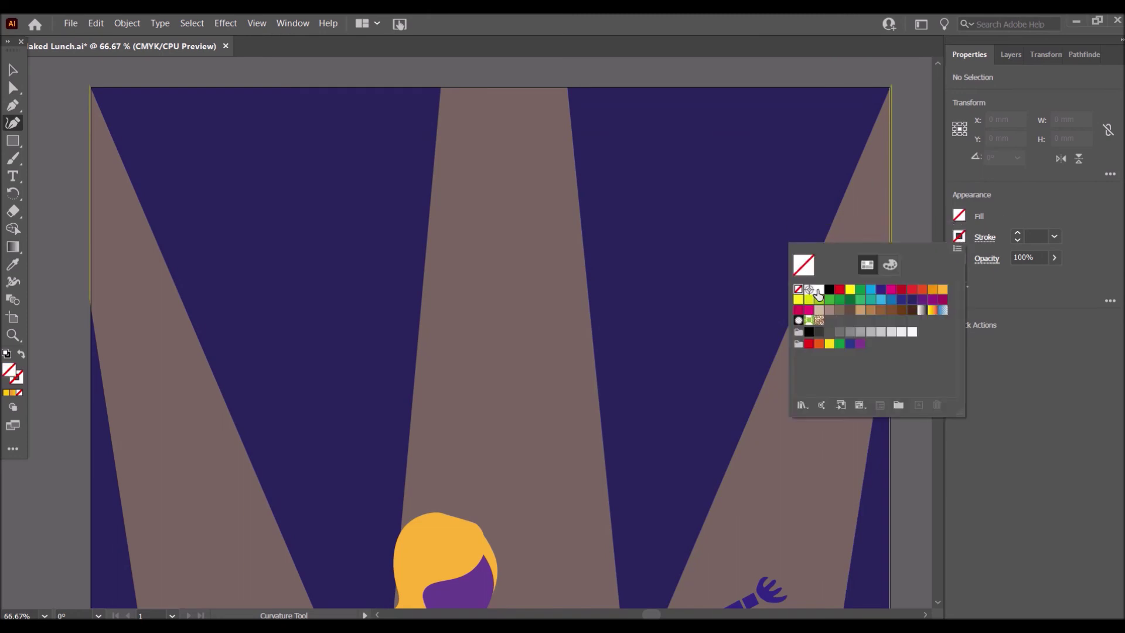
Draw an S-shaped line, about 80 by 152 mm, from the poster's upper edge to the woman's mouth and smooth its bend
left_click(714, 90)
left_click(688, 104)
left_click(652, 169)
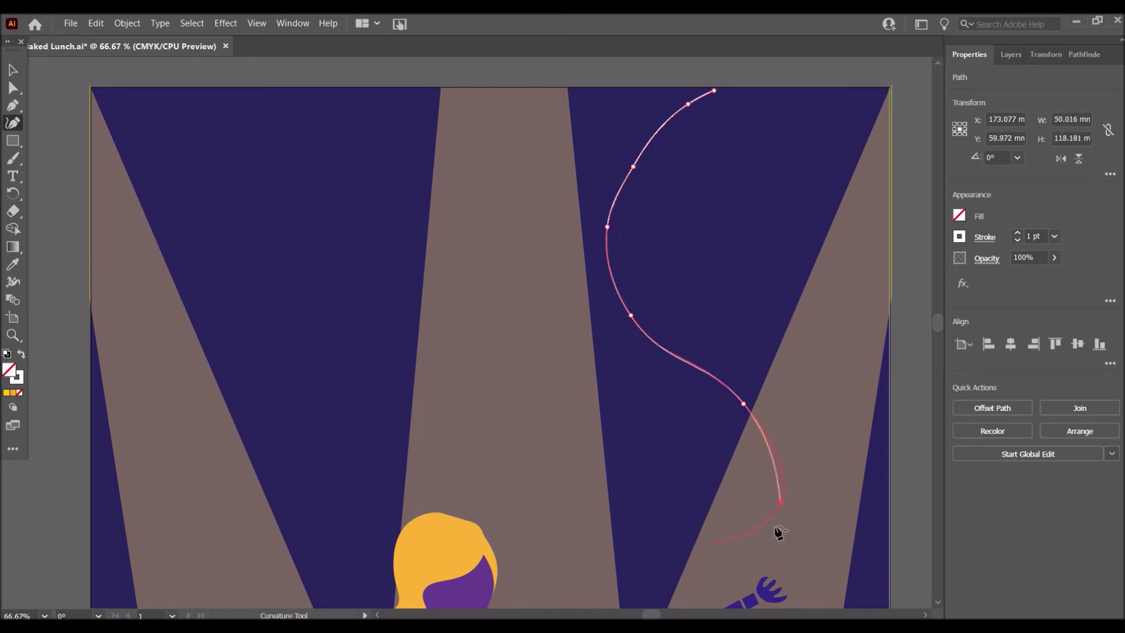
scroll(943, 326, "down", 3)
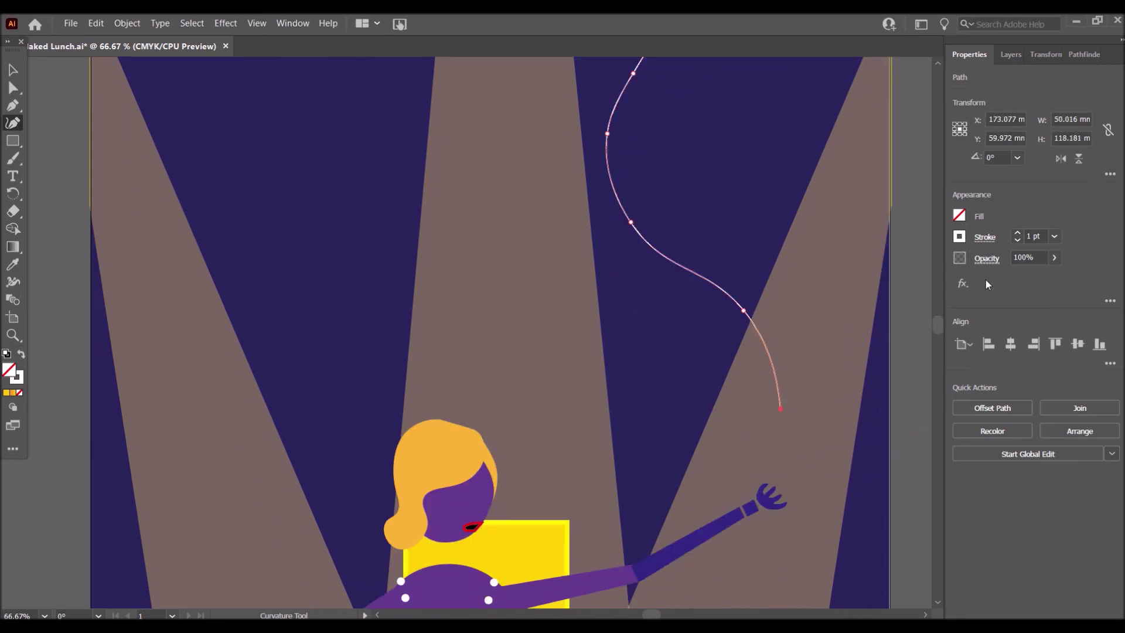
left_click(502, 525)
scroll(941, 328, "up", 5)
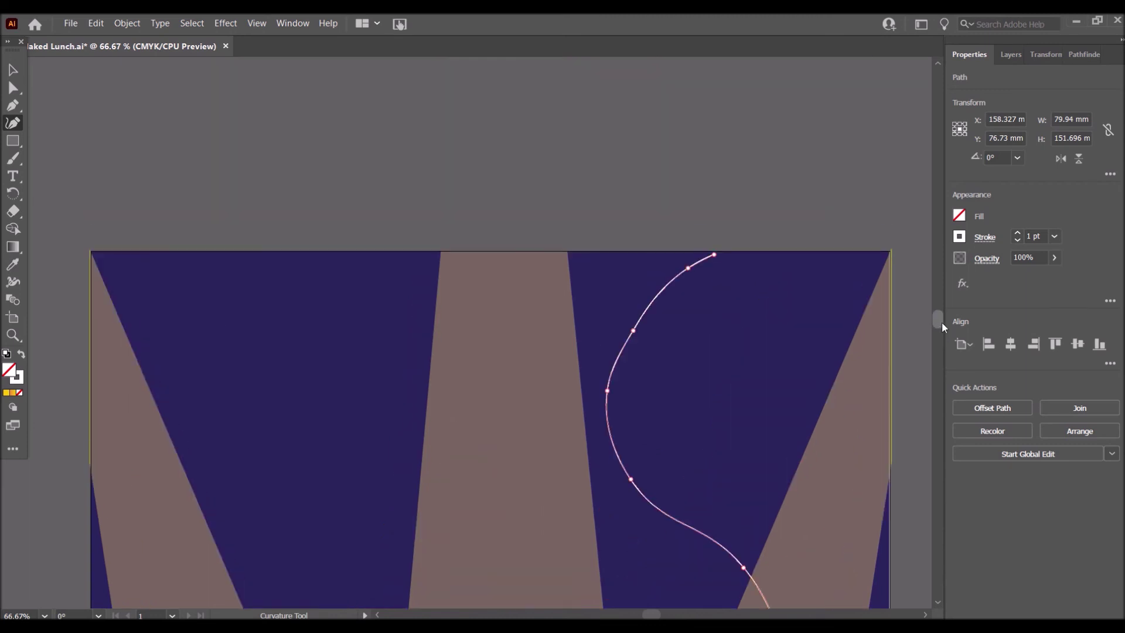
scroll(941, 326, "down", 4)
left_click_drag(631, 270, 619, 276)
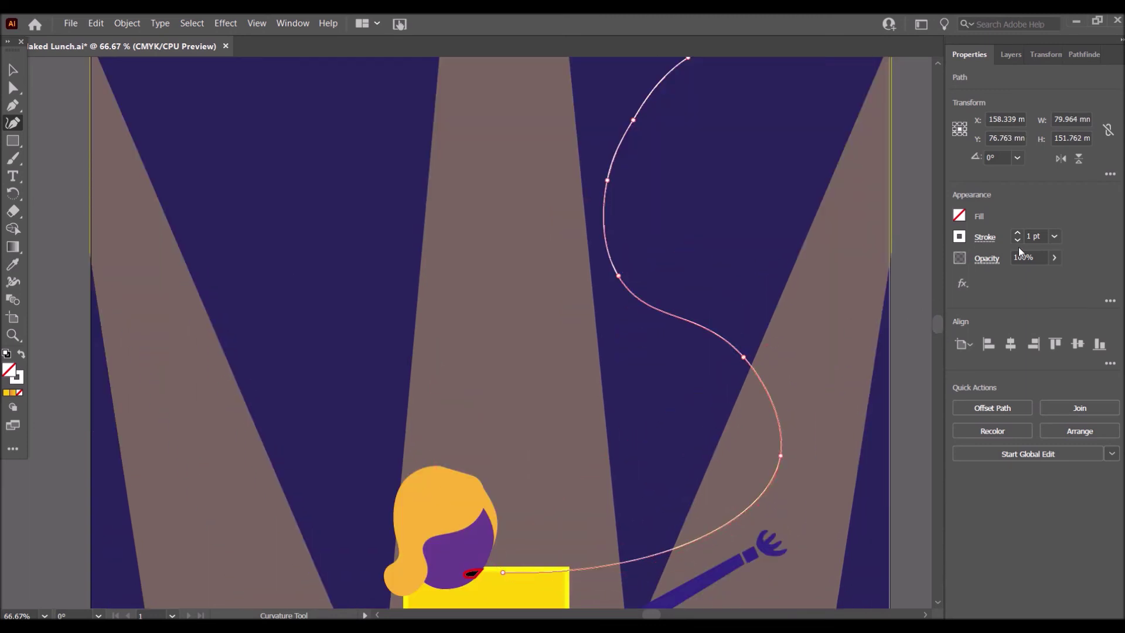
Give the curved line a 0.75 pt stroke with a variable width profile that tapers at its ends
left_click(986, 237)
left_click(952, 467)
left_click(926, 341)
left_click(11, 69)
left_click(12, 69)
Duplicate the curved line to its left and scale the copy to about 72 by 145 mm, ending near the mouth
left_click_drag(492, 331, 647, 329)
left_click_drag(618, 581, 620, 557)
left_click_drag(758, 304, 731, 304)
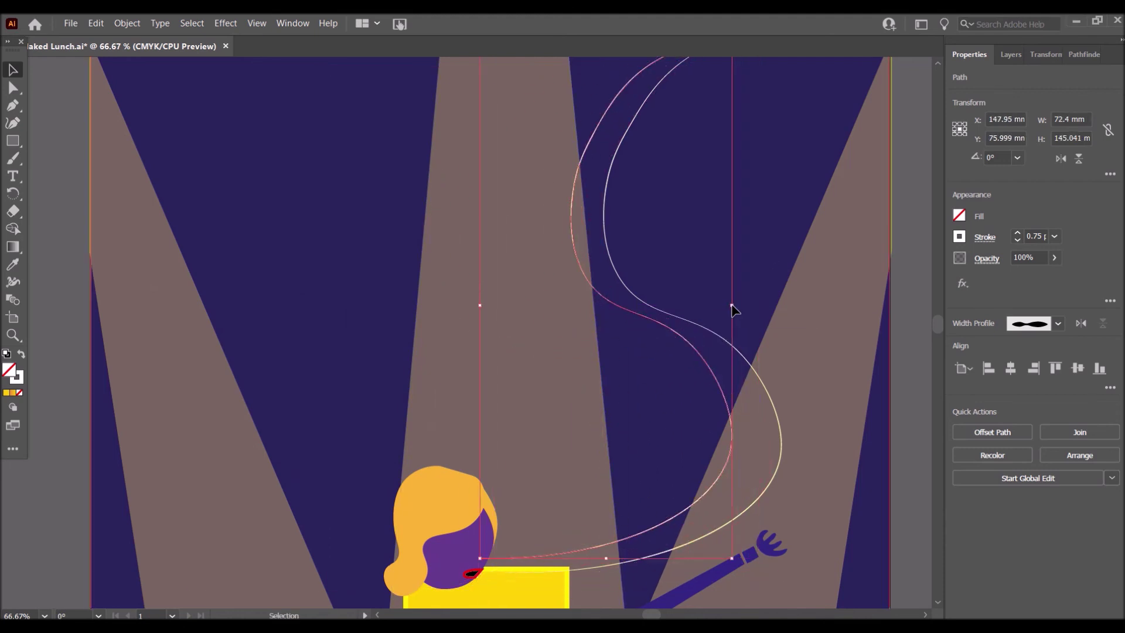
left_click_drag(726, 412, 726, 416)
left_click_drag(727, 309, 742, 312)
key("ctrl+z")
left_click(923, 346)
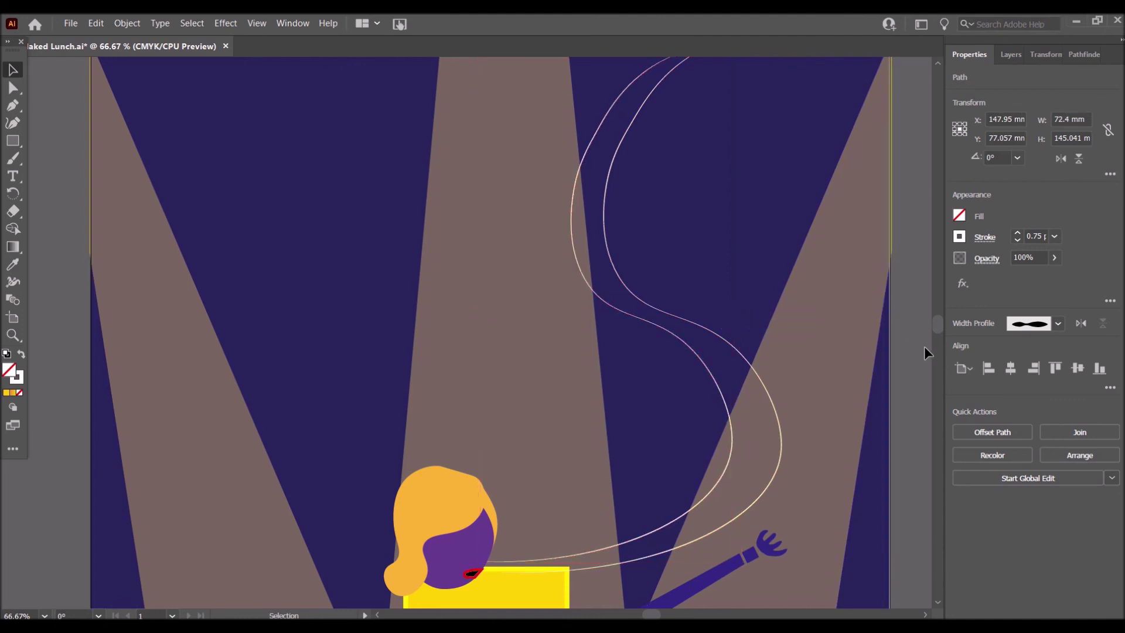
Copy and paste both curved lines, set the pair left of the originals, and narrow it to about 68 mm
left_click(721, 484)
left_click(614, 545)
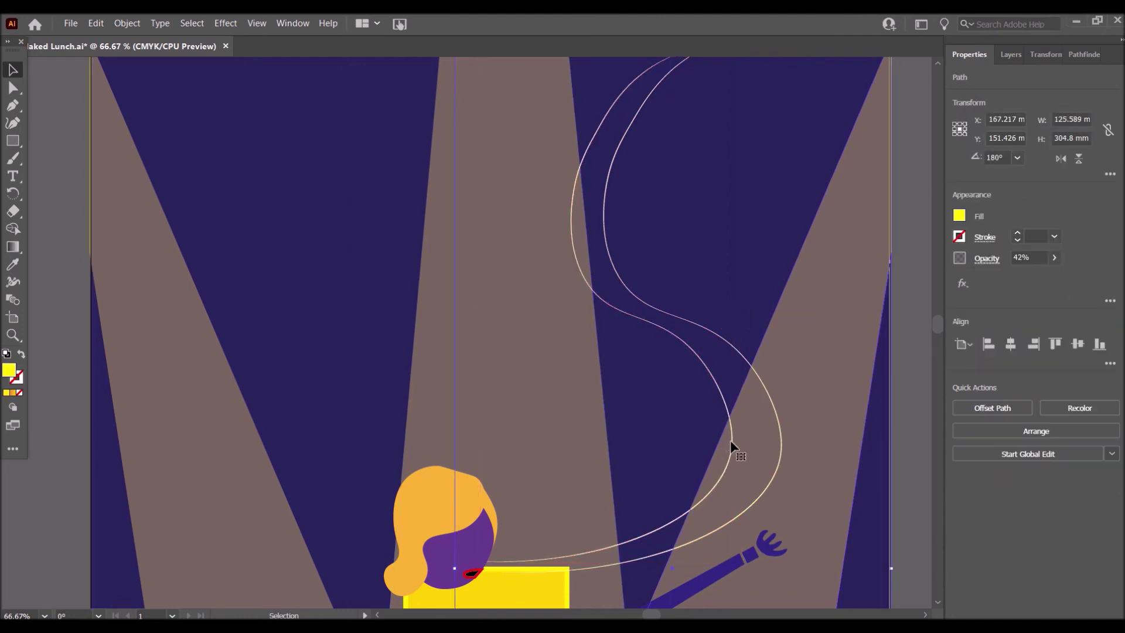
left_click(730, 441)
key("a")
key("v")
key("ctrl+c")
key("ctrl+v")
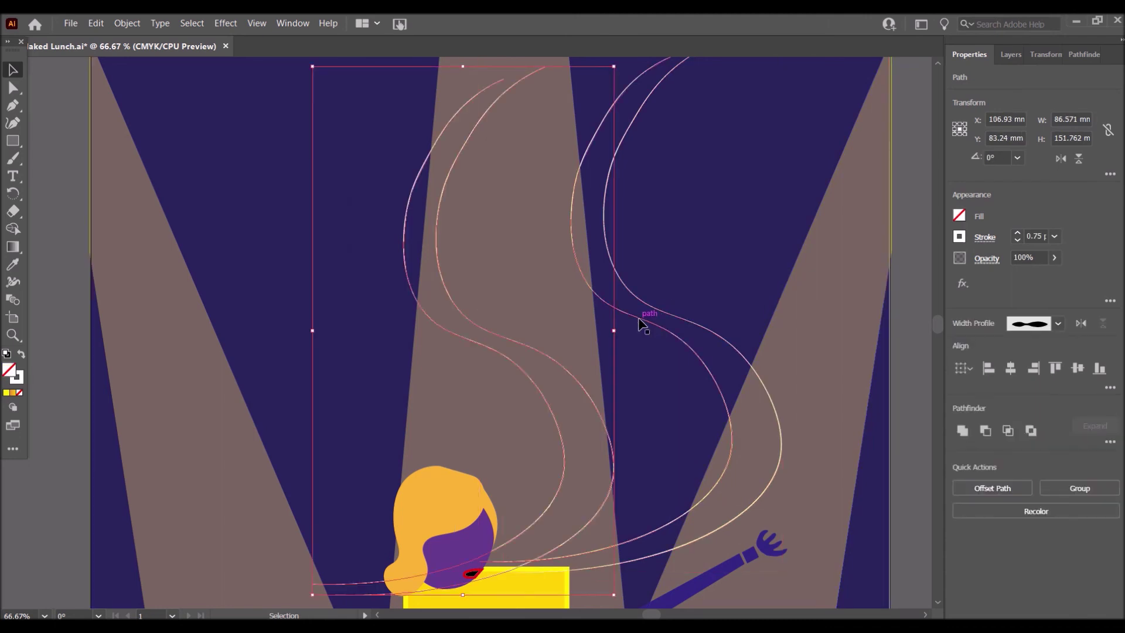
left_click_drag(480, 331, 433, 240)
left_click_drag(405, 314, 441, 316)
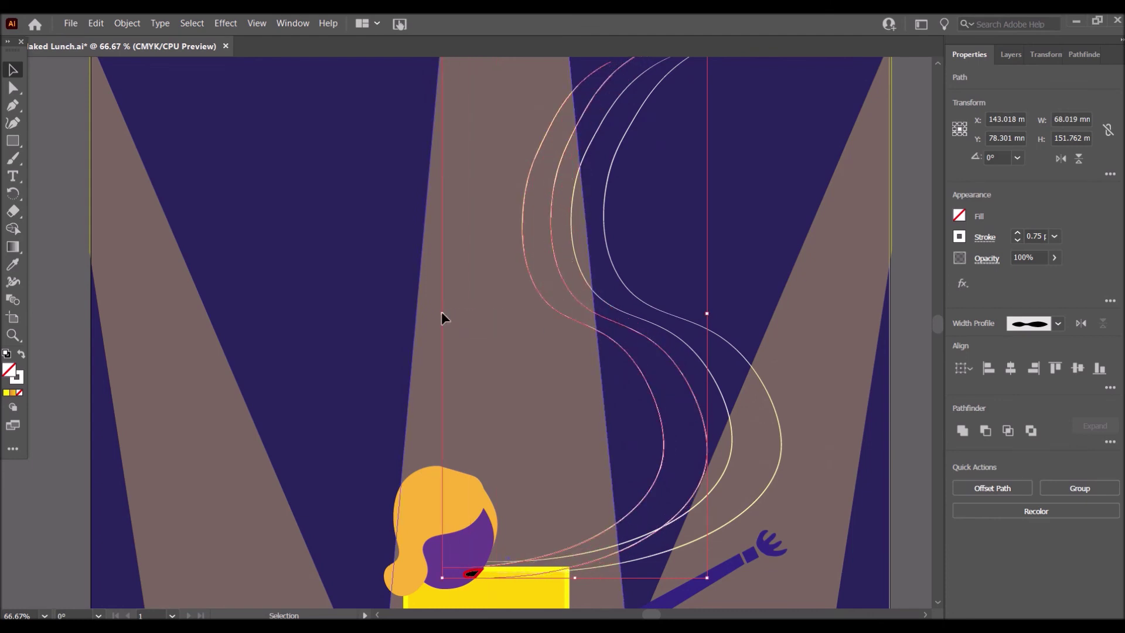
Resize and shift individual curved lines so the four run side by side and converge at the woman's mouth
left_click(682, 251)
left_click(755, 372)
left_click(615, 264)
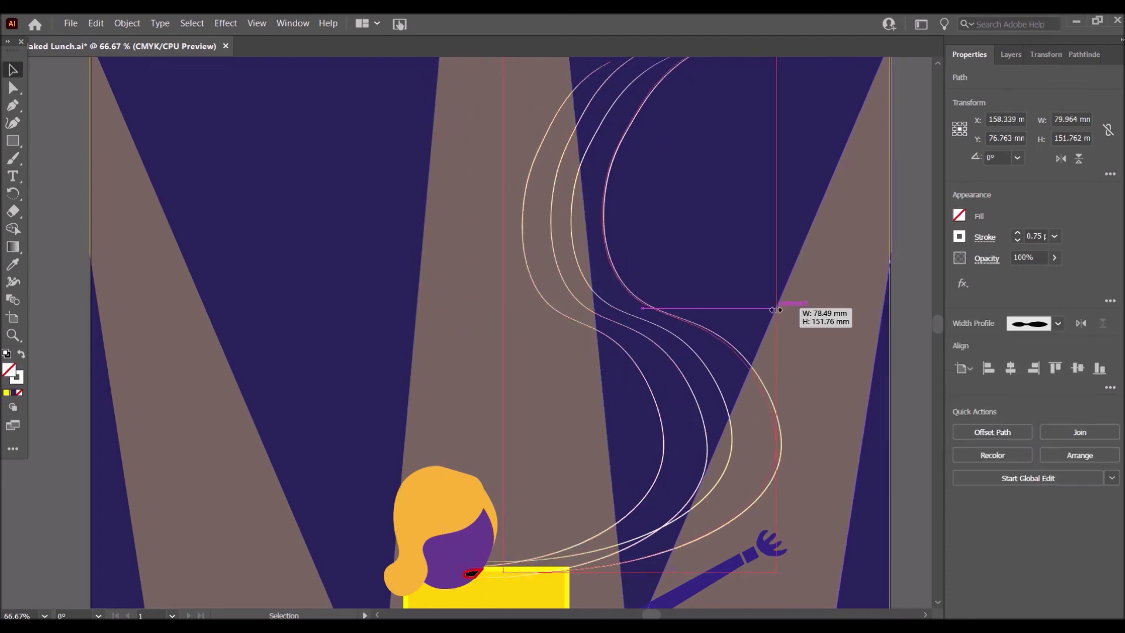
left_click(706, 448)
left_click_drag(706, 314, 742, 309)
left_click(729, 448)
left_click(720, 386)
left_click(728, 362)
left_click(680, 504)
left_click_drag(600, 563, 603, 579)
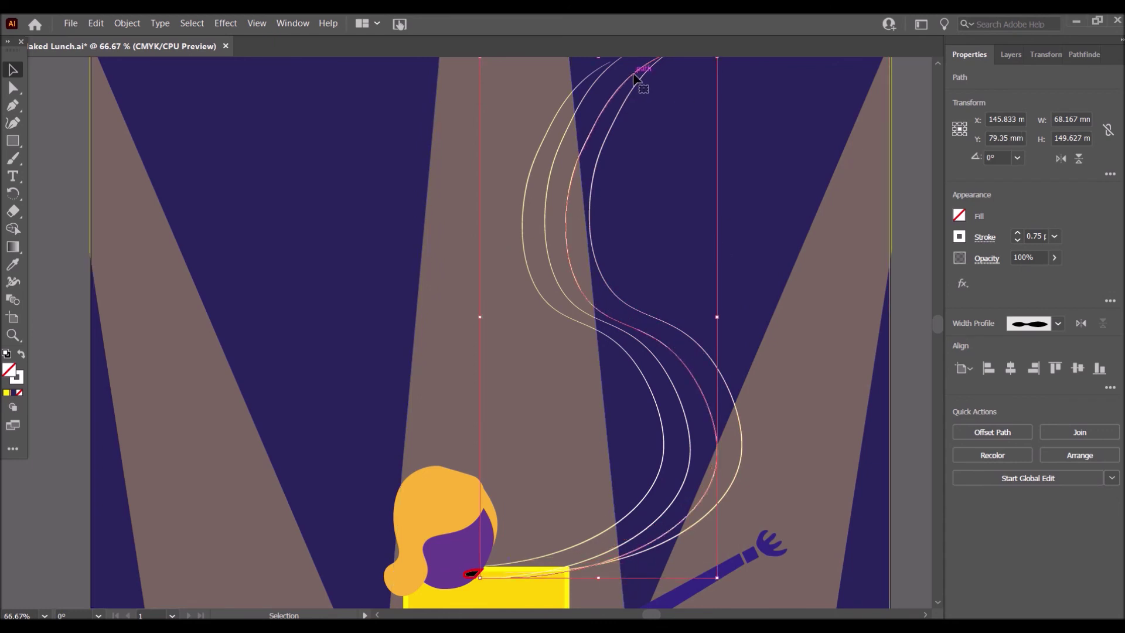
Move the third curved line up so its end reaches the poster's upper edge
left_click(598, 78)
left_click(13, 88)
left_click_drag(616, 61, 665, 92)
left_click(638, 120)
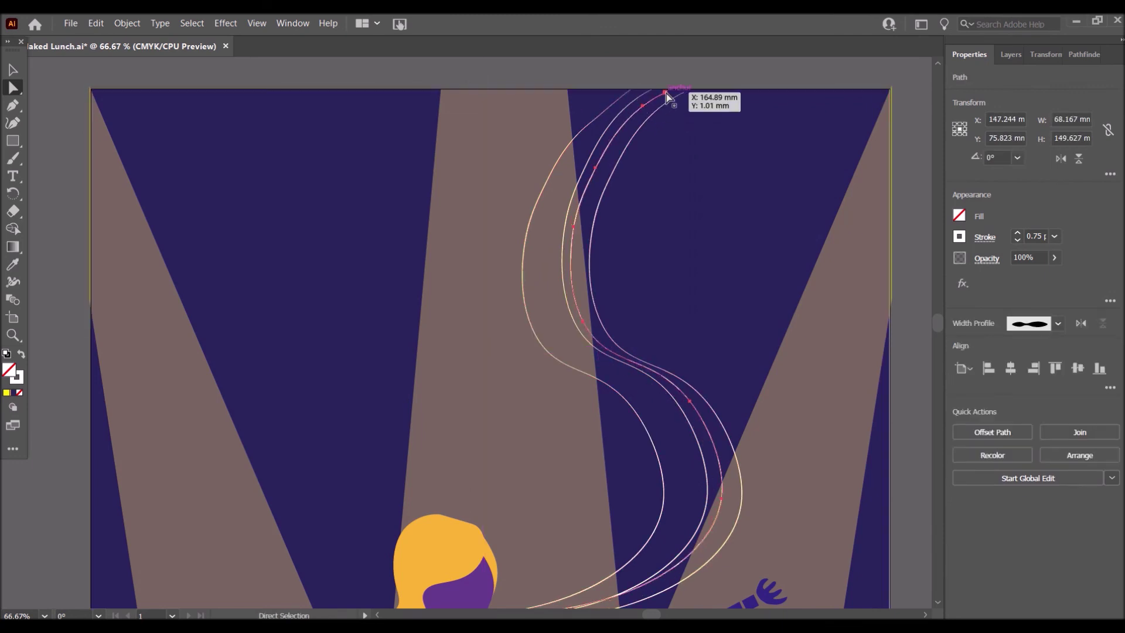
Nudge the second curved line to the left to even out its spacing from its neighbours
left_click(562, 268)
left_click(13, 70)
left_click(705, 453)
left_click_drag(706, 453, 698, 451)
key("Left")
key("Left")
key("Left")
key("Left")
key("Left")
key("Left")
key("Left")
key("Left")
key("Left")
key("Down")
key("Right")
key("Right")
Nudge the rightmost curved line further right to widen its gap from the third line
left_click(726, 429)
key("Right")
key("Right")
key("Right")
key("Right")
key("Right")
key("Right")
key("Right")
key("Right")
key("Right")
key("Right")
key("Right")
key("Right")
key("Right")
key("Right")
key("Right")
key("Right")
Shift the upper anchor points of the leftmost curved line so its top end sits apart from the other lines
left_click(523, 251)
left_click(585, 129)
left_click(585, 130)
left_click(585, 129)
left_click(13, 88)
left_click_drag(585, 125, 583, 120)
left_click_drag(626, 92, 616, 92)
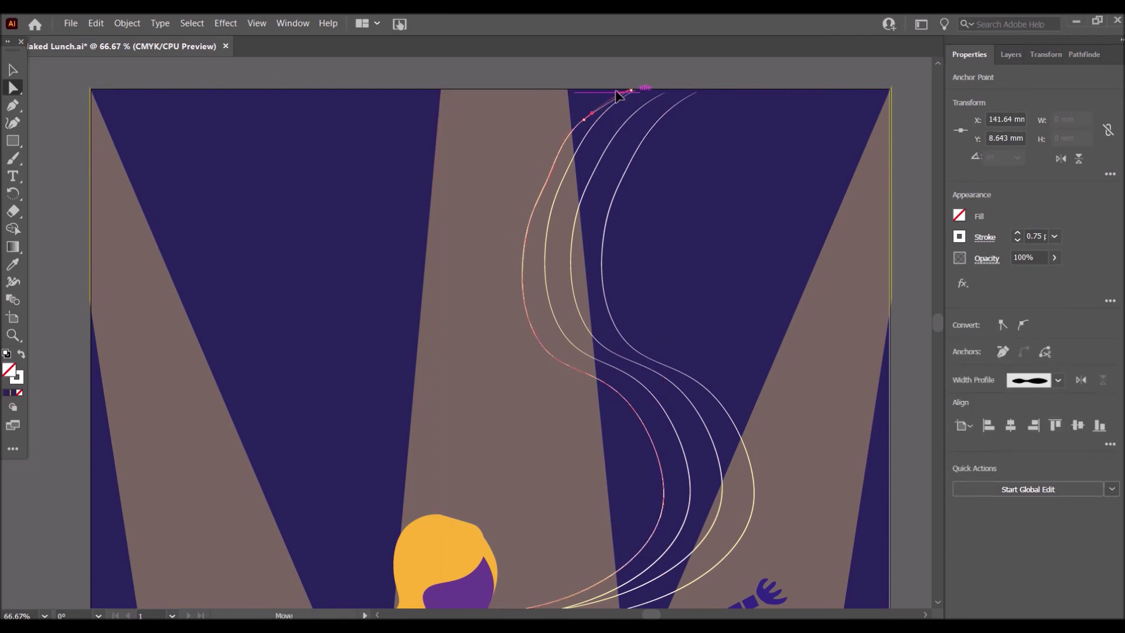
left_click(724, 79)
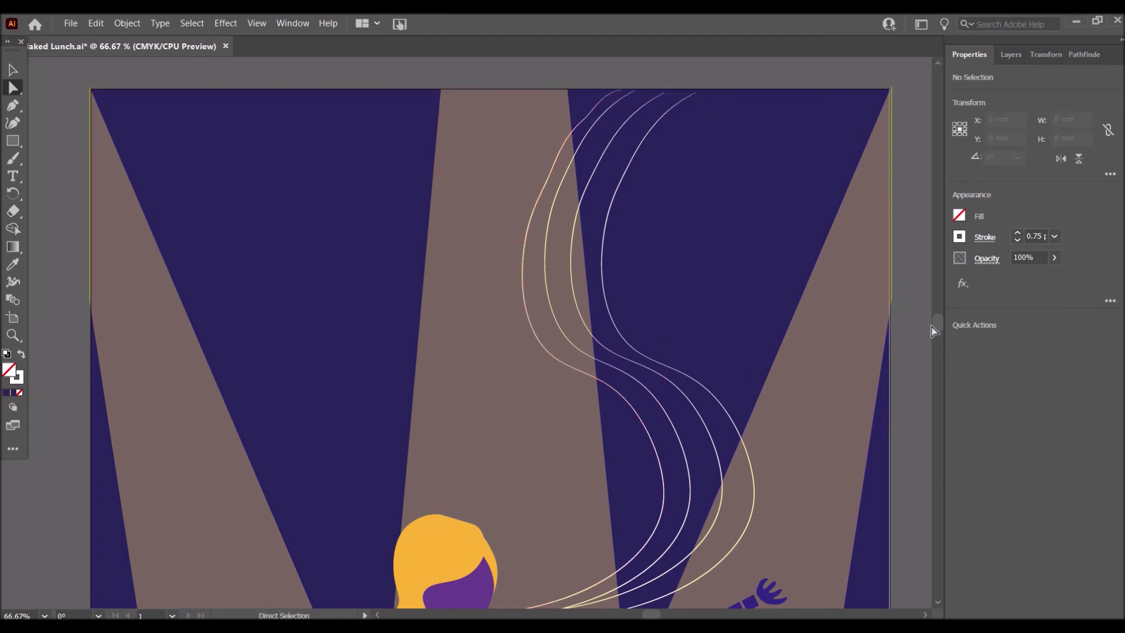
Draw the frame of a music note above the poster with the Pen tool: two vertical stems joined by a slanted beam
scroll(936, 327, "down", 5)
scroll(937, 327, "up", 8)
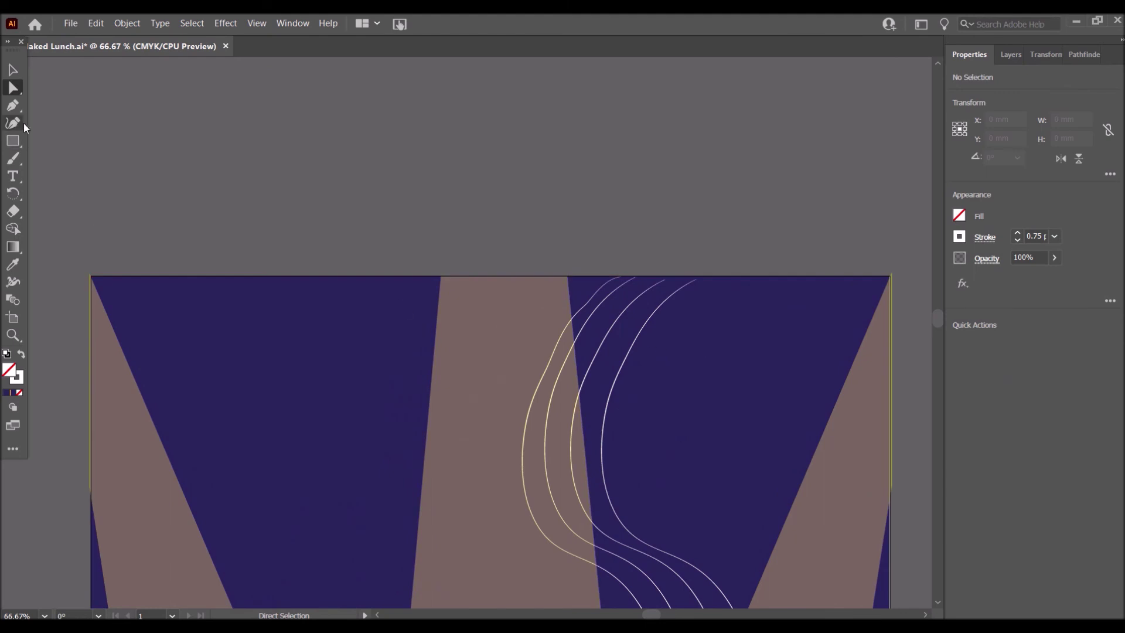
left_click(213, 156)
left_click(243, 136)
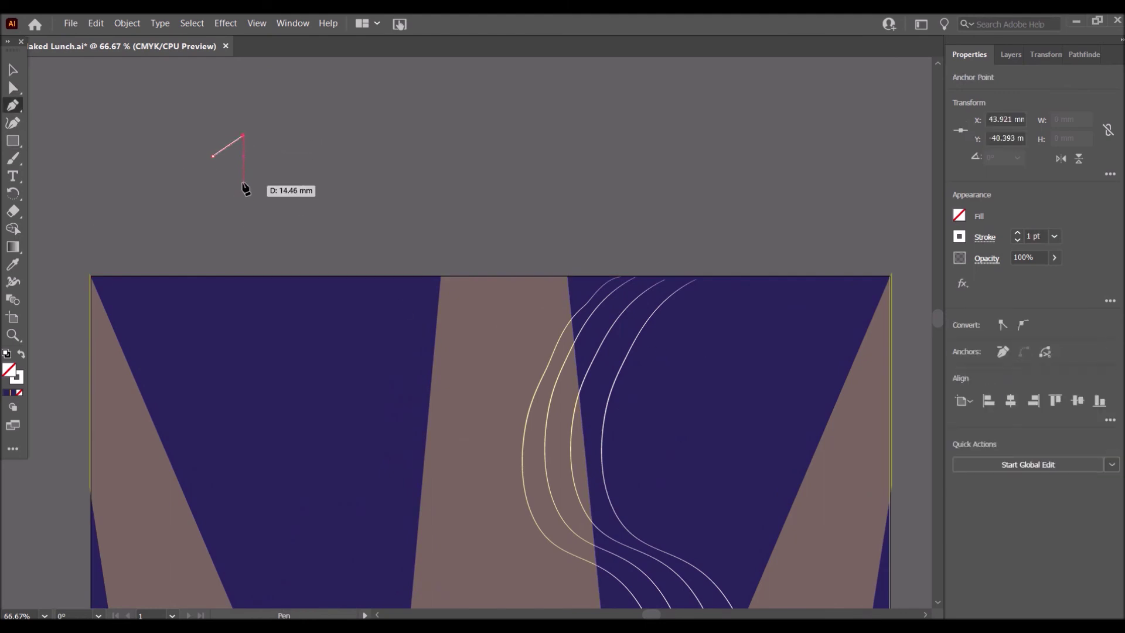
key("ctrl+z")
key("ctrl+z")
left_click(213, 123)
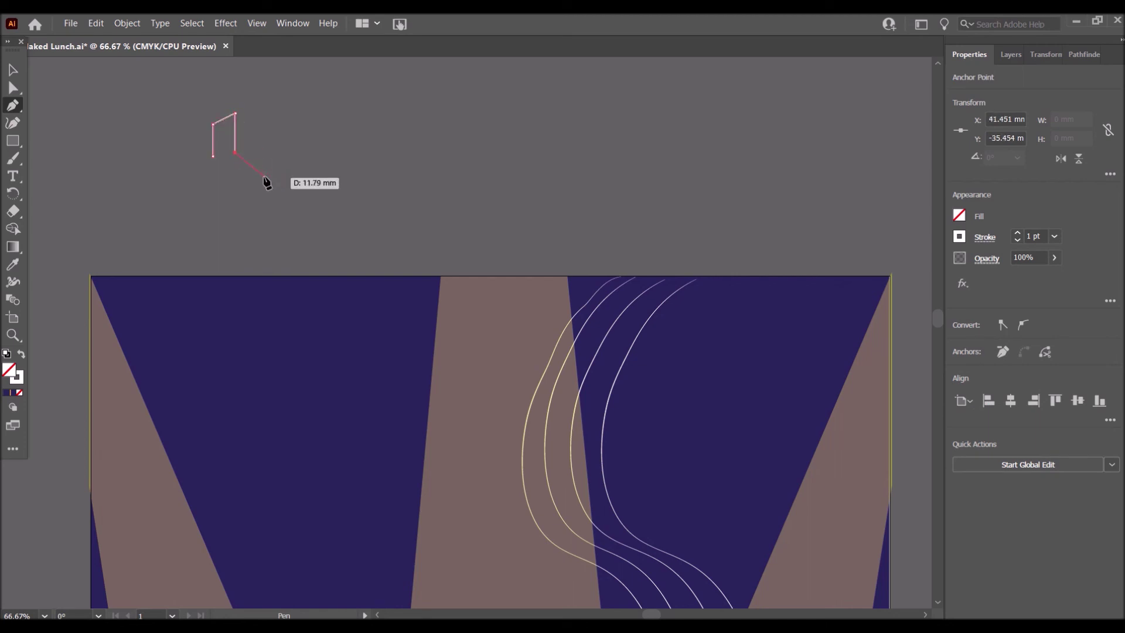
Draw an ellipse about 4.9 by 2.8 mm at the foot of the left stem as the note head
left_click_drag(12, 140, 64, 155)
left_click_drag(195, 155, 214, 168)
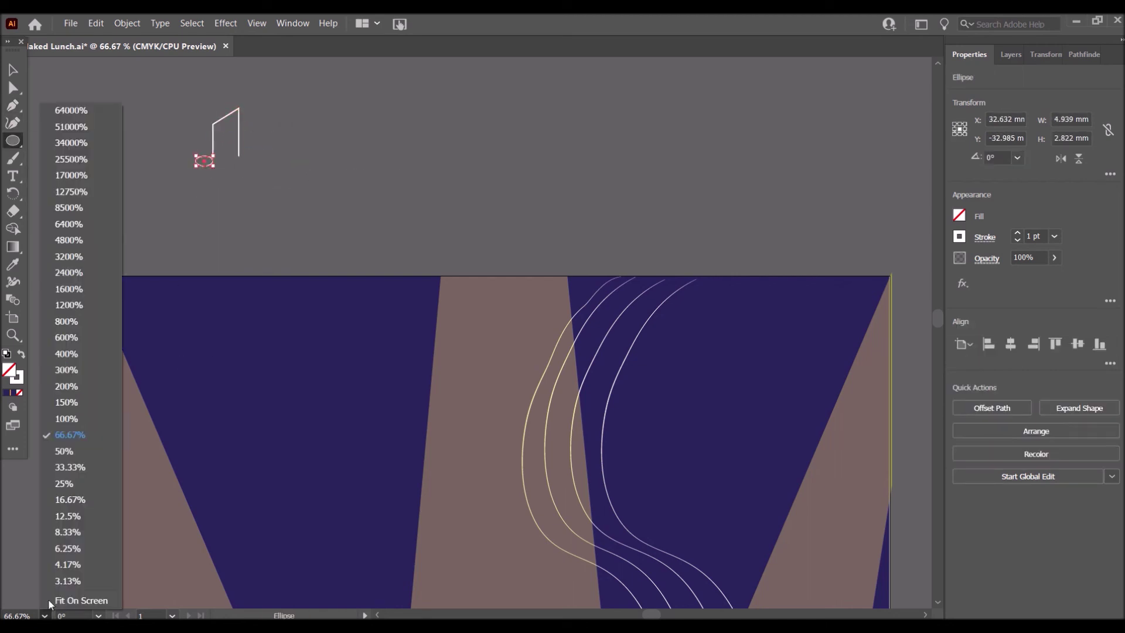
type("100")
key("Return")
Try shrinking the note head and nudging it against the left stem, and undo these adjustments
left_click_drag(460, 339, 460, 339)
left_click(499, 396)
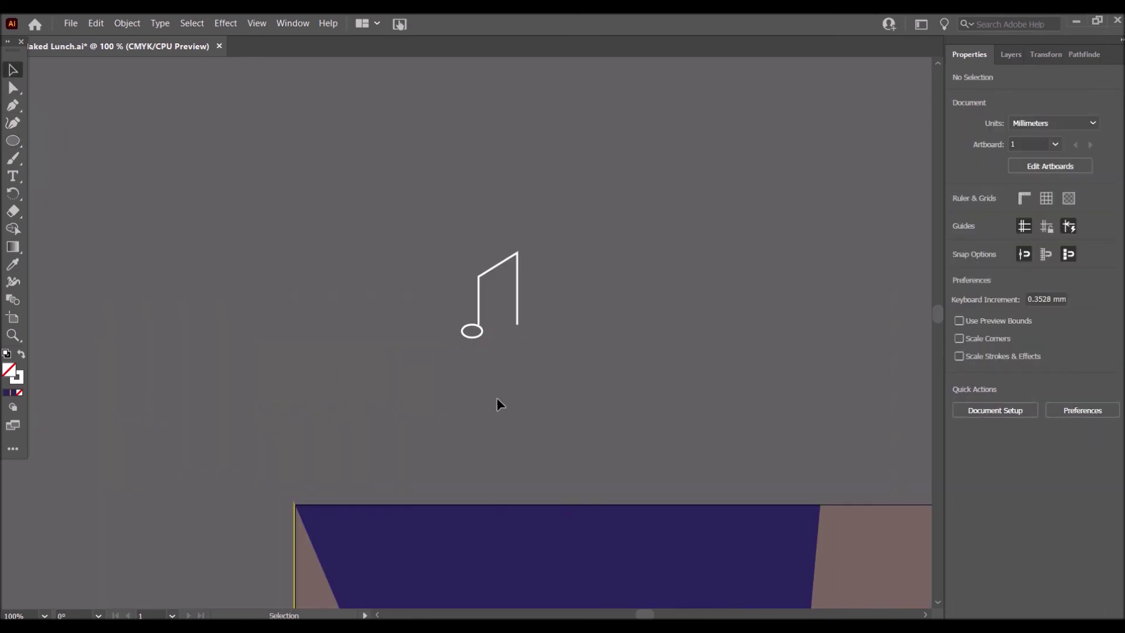
left_click(467, 337)
key("Up")
left_click(601, 382)
left_click(468, 335)
key("Left")
key("Left")
left_click(606, 424)
key("ctrl+z")
key("ctrl+z")
key("ctrl+z")
key("ctrl+z")
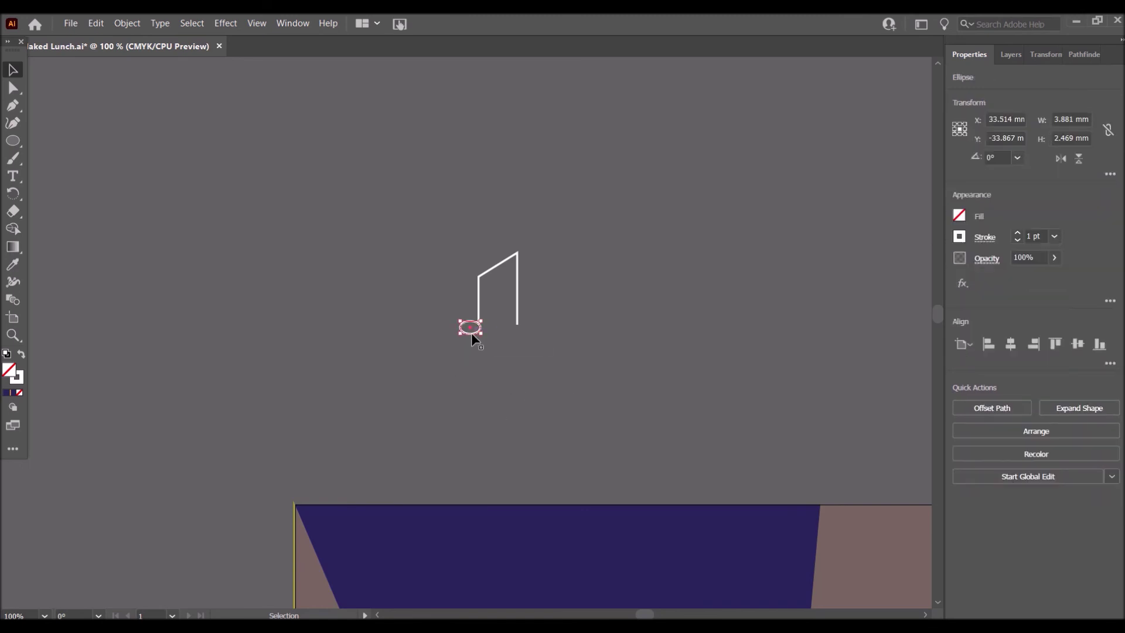
key("ctrl+z")
Duplicate the note head onto the foot of the right stem and fill both ellipses with white
left_click_drag(465, 333, 500, 348)
left_click(578, 358)
left_click(960, 216)
left_click(826, 268)
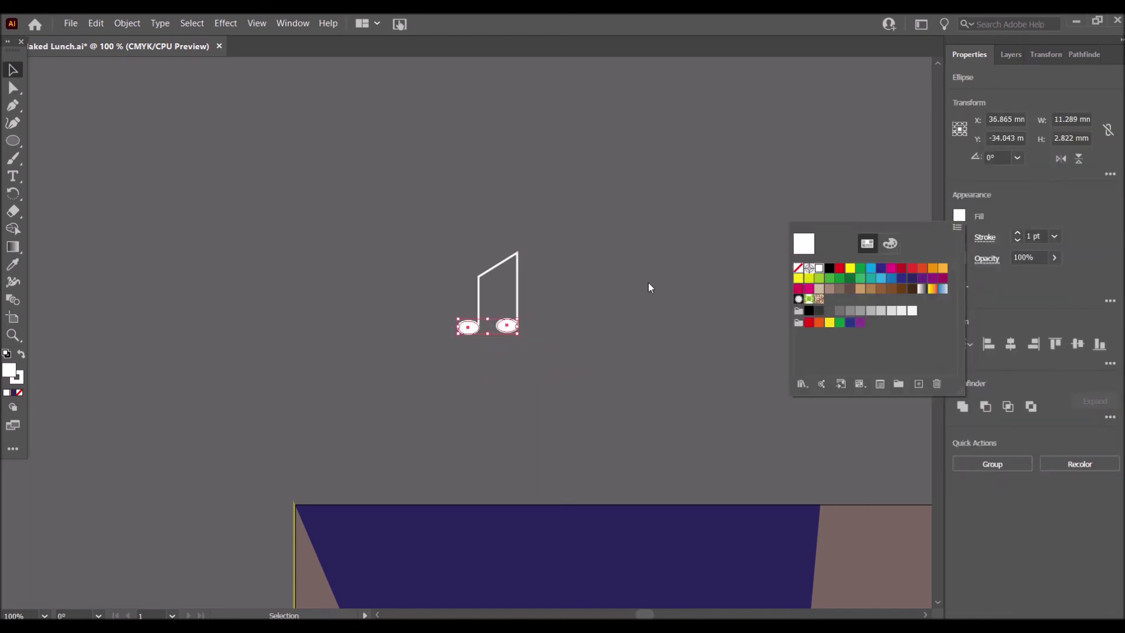
left_click(646, 285)
Group all parts of the music note and place it over the upper end of the curved lines
left_click_drag(553, 346, 847, 501)
right_click(502, 326)
left_click(538, 410)
left_click(45, 615)
left_click(69, 484)
left_click_drag(466, 334, 538, 358)
Change the outline colour of the grouped music note to yellow
left_click(44, 615)
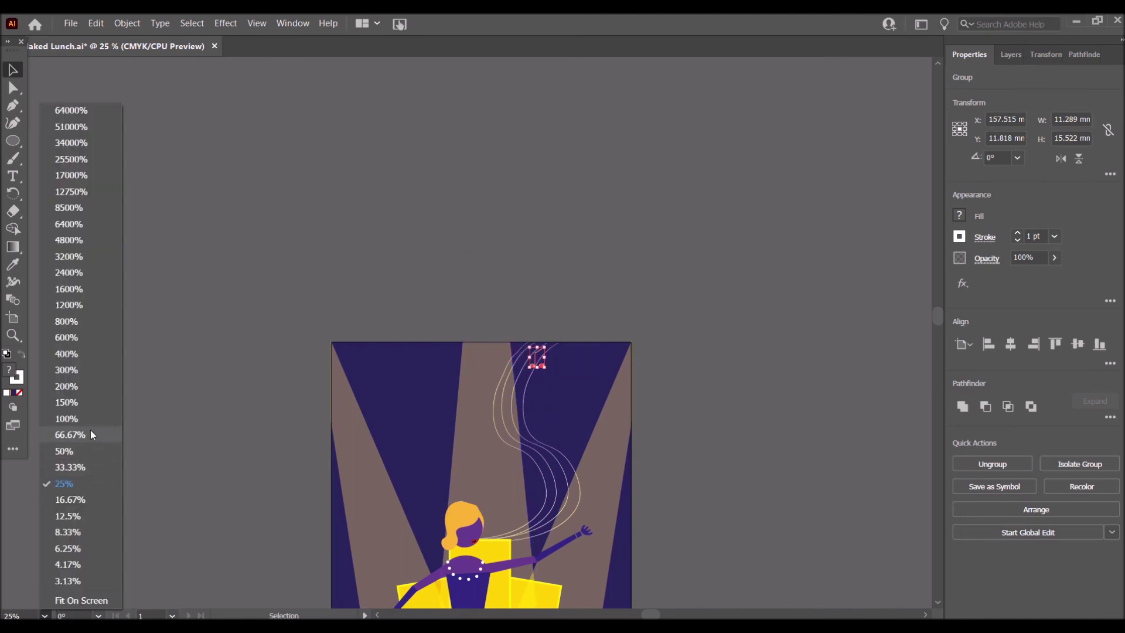
left_click(70, 446)
left_click(959, 236)
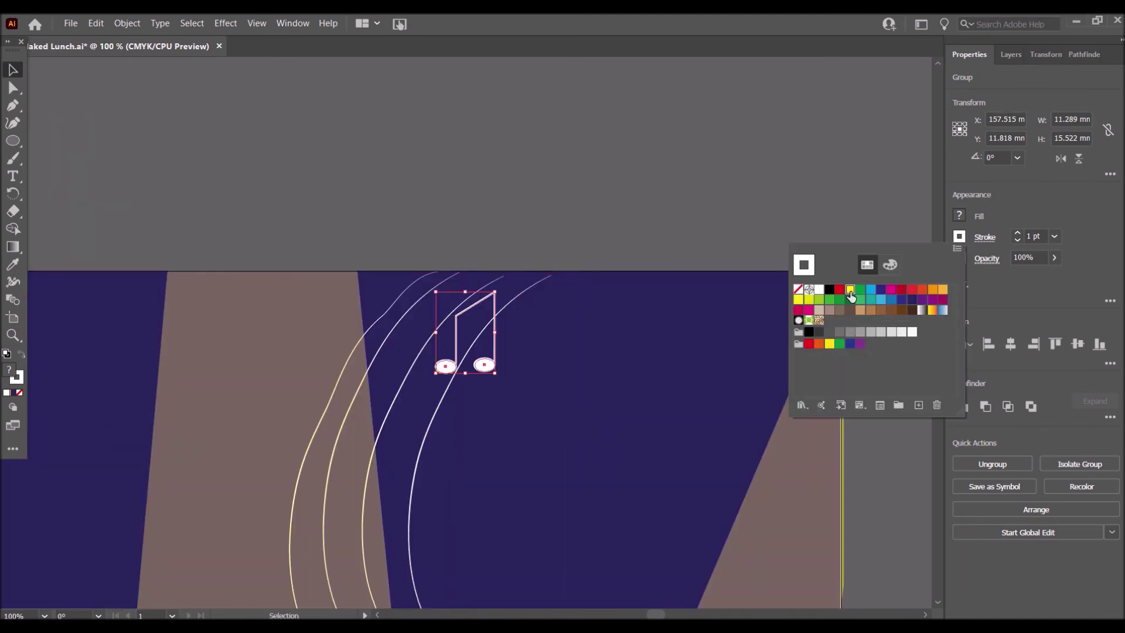
left_click(850, 291)
Try filling the whole music note group with yellow, and undo that fill
left_click(959, 216)
left_click(850, 270)
left_click(850, 277)
key("ctrl+z")
key("ctrl+z")
Fill both ellipse heads inside the music note group with yellow
double_click(485, 366)
left_click(959, 216)
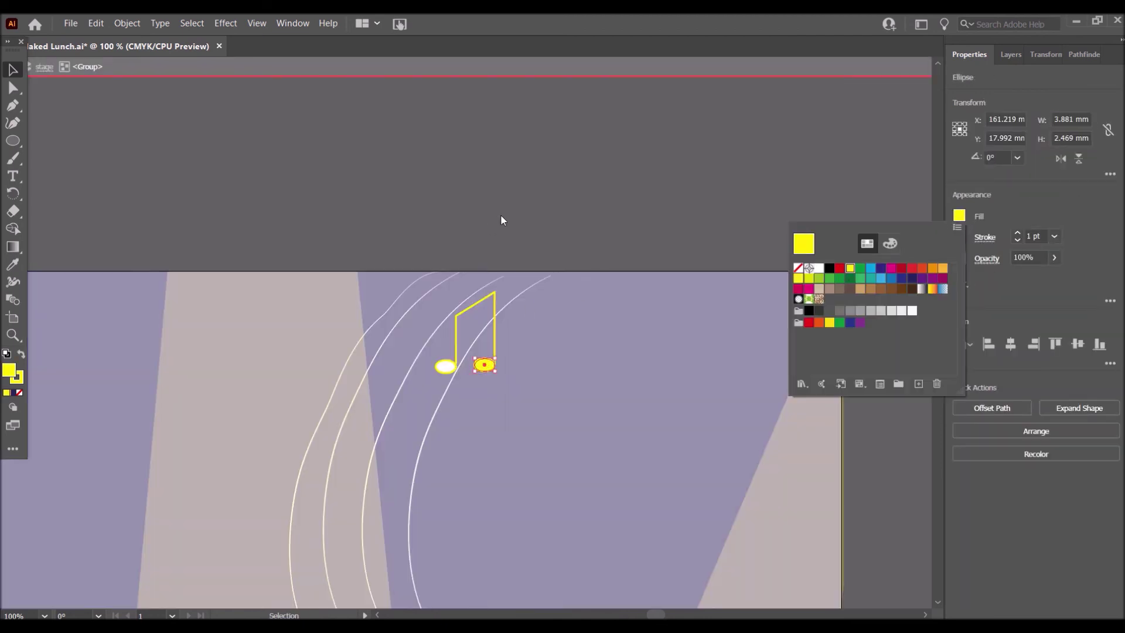
double_click(491, 227)
double_click(446, 366)
left_click(959, 215)
left_click(850, 268)
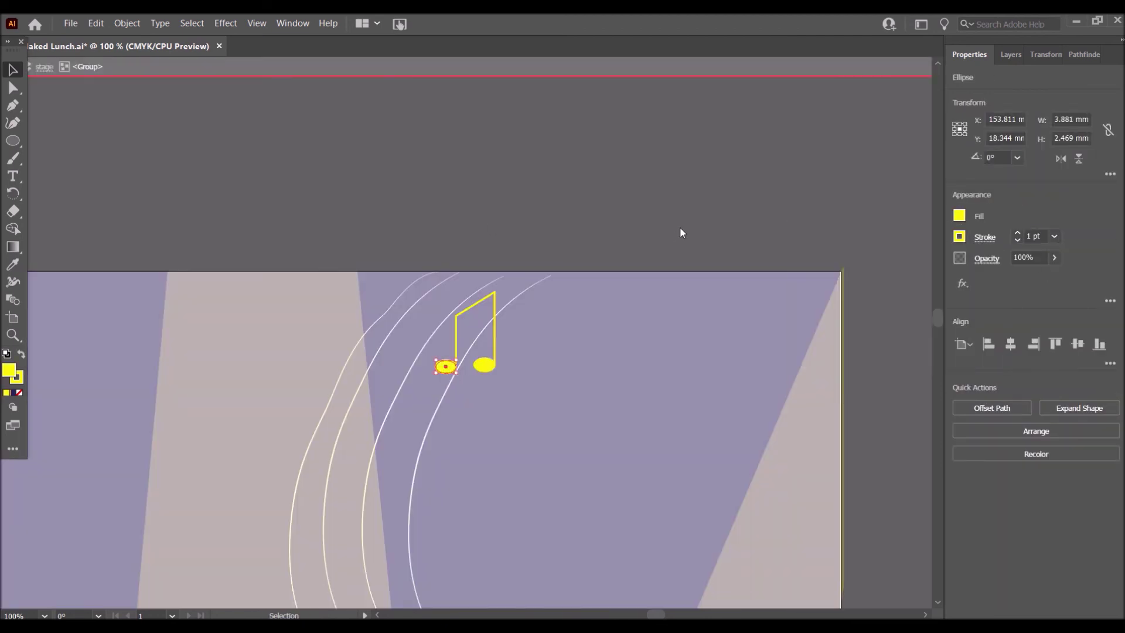
double_click(680, 230)
Rotate and shrink the yellow note so it lies across the upper end of the curved lines
left_click(493, 301)
left_click_drag(498, 287, 492, 375)
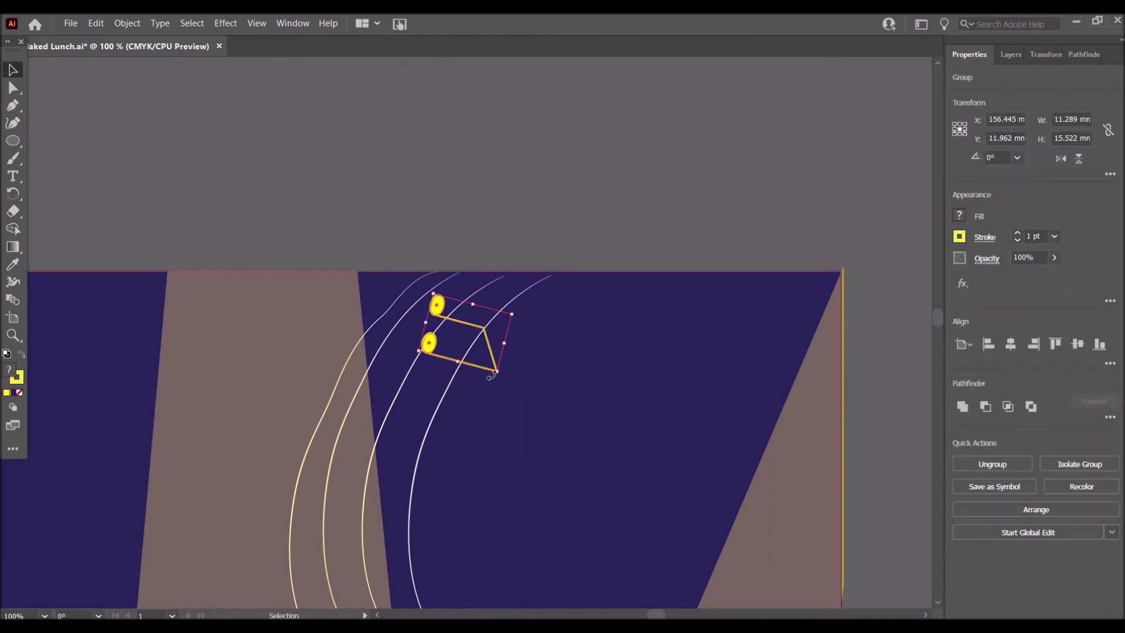
left_click_drag(427, 352, 457, 350)
left_click_drag(471, 354, 452, 316)
Add three copies of the note down the upper bend of the lines, rotating each to follow the curve
left_click_drag(476, 300, 363, 377)
key("ctrl+c")
key("ctrl+v")
left_click_drag(435, 347, 314, 485)
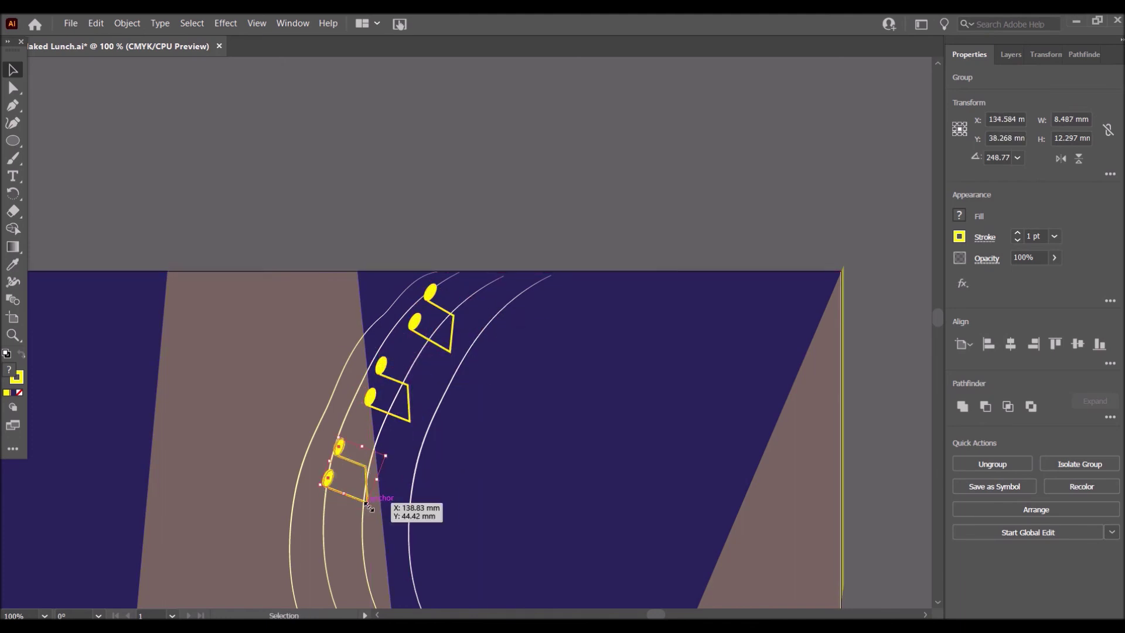
left_click_drag(445, 346, 318, 564)
left_click_drag(937, 316, 937, 318)
left_click_drag(324, 470, 331, 485)
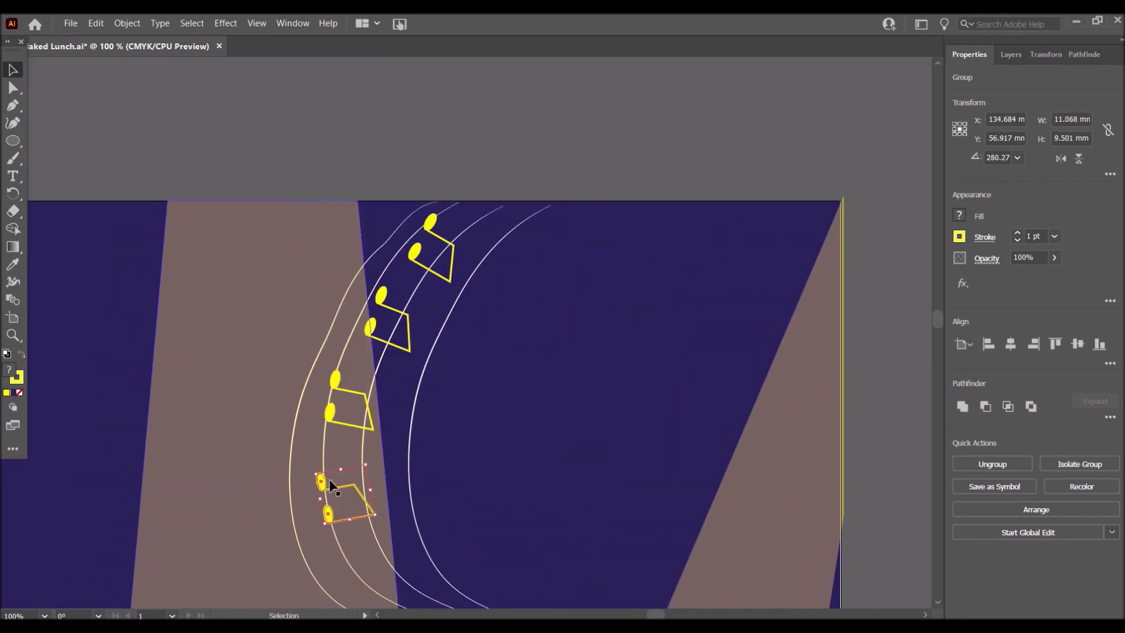
Add two more note copies where the lines swing towards the second bend, turning them along the curve
left_click_drag(448, 346, 361, 585)
left_click_drag(938, 319, 938, 323)
left_click_drag(403, 257, 387, 249)
left_click_drag(357, 293, 439, 353)
left_click(473, 317)
left_click(446, 355)
left_click_drag(475, 313, 480, 314)
Place two larger note copies around the second bend of the lines, rotated to match the curve
left_click_drag(444, 352, 503, 403)
left_click(431, 350)
left_click(430, 348)
left_click_drag(521, 456, 513, 466)
left_click_drag(543, 362, 550, 365)
key("ctrl+c")
key("ctrl+v")
left_click_drag(446, 352, 533, 528)
left_click_drag(603, 521, 568, 465)
Place two smaller, rotated note copies along the lower end of the lines near the woman's mouth
scroll(940, 325, "down", 5)
left_click_drag(525, 219, 430, 361)
left_click_drag(511, 297, 451, 359)
left_click_drag(461, 285, 505, 283)
left_click_drag(542, 315, 548, 317)
left_click_drag(508, 283, 438, 331)
left_click_drag(429, 407, 433, 379)
left_click_drag(440, 328, 438, 336)
Examine how the chain of notes follows the curved lines on the whole poster and close up
left_click(44, 615)
left_click(63, 483)
left_click(673, 300)
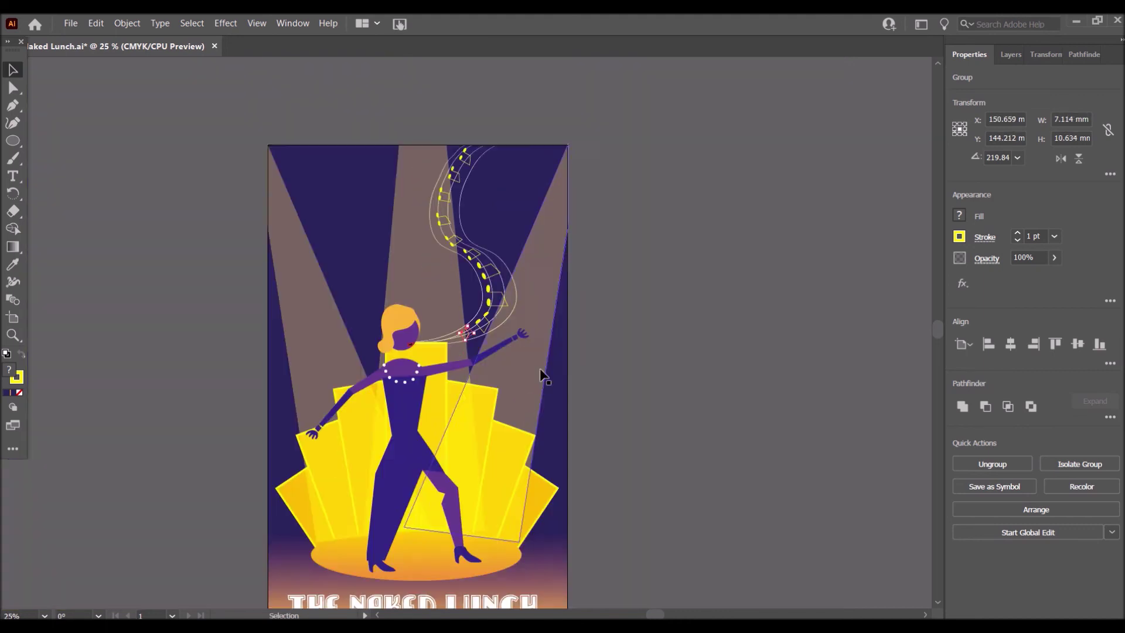
left_click(456, 173)
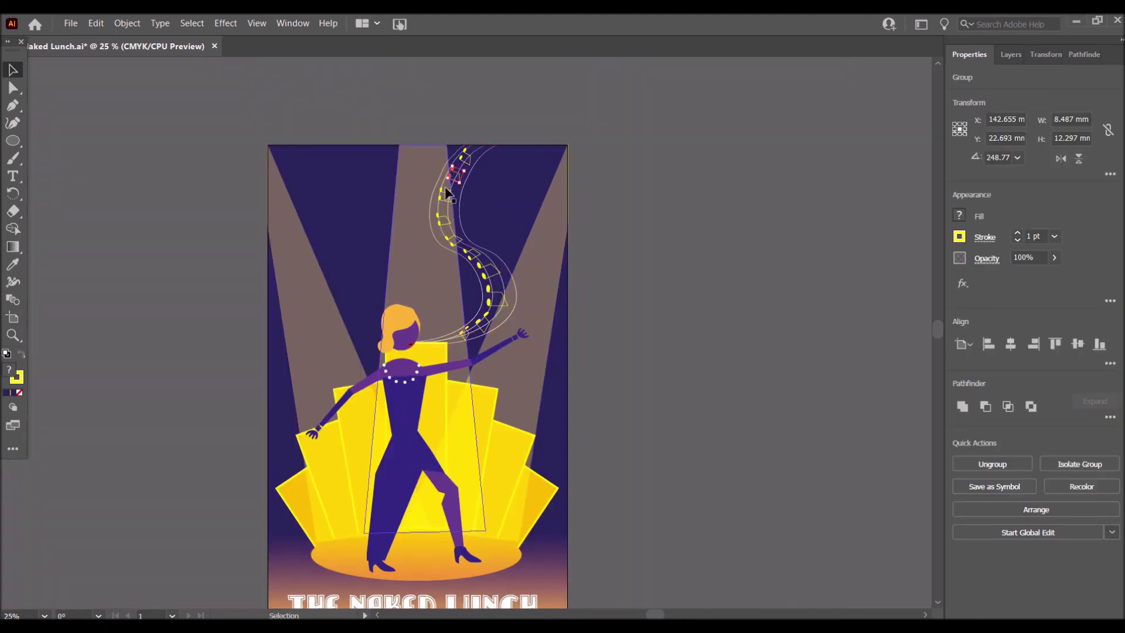
left_click(44, 615)
left_click(64, 451)
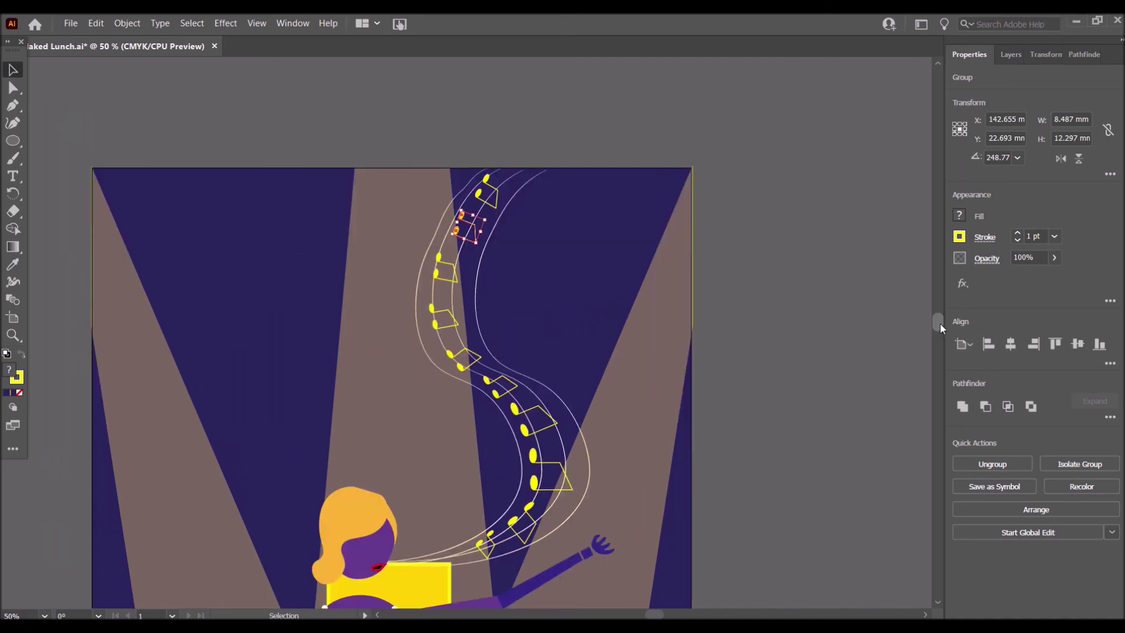
left_click_drag(939, 324, 940, 326)
left_click(497, 177, "shift")
left_click(444, 238, "shift")
left_click(584, 237)
left_click(439, 242)
Lock the clothes, women, light, text and Background layers, leaving the stage layer unlocked
left_click(1009, 56)
left_click_drag(979, 189, 979, 108)
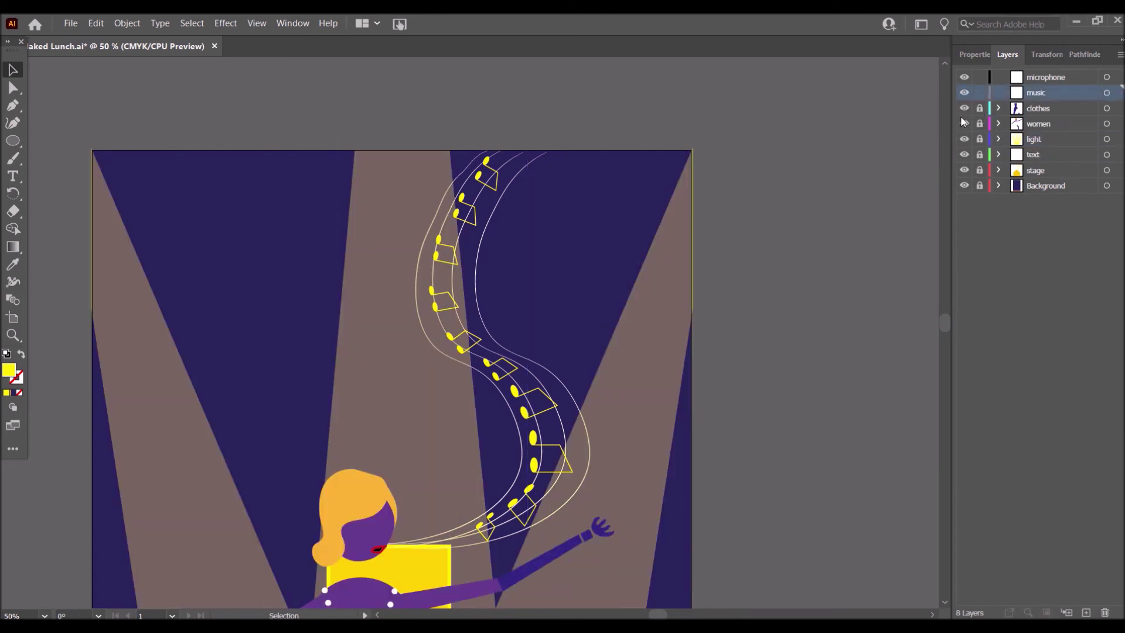
left_click(964, 171)
left_click(980, 171)
left_click(965, 171)
Cut all curved lines and notes from the stage layer and paste them in place on the music layer
left_click_drag(254, 111, 511, 394)
left_click_drag(660, 96, 481, 450)
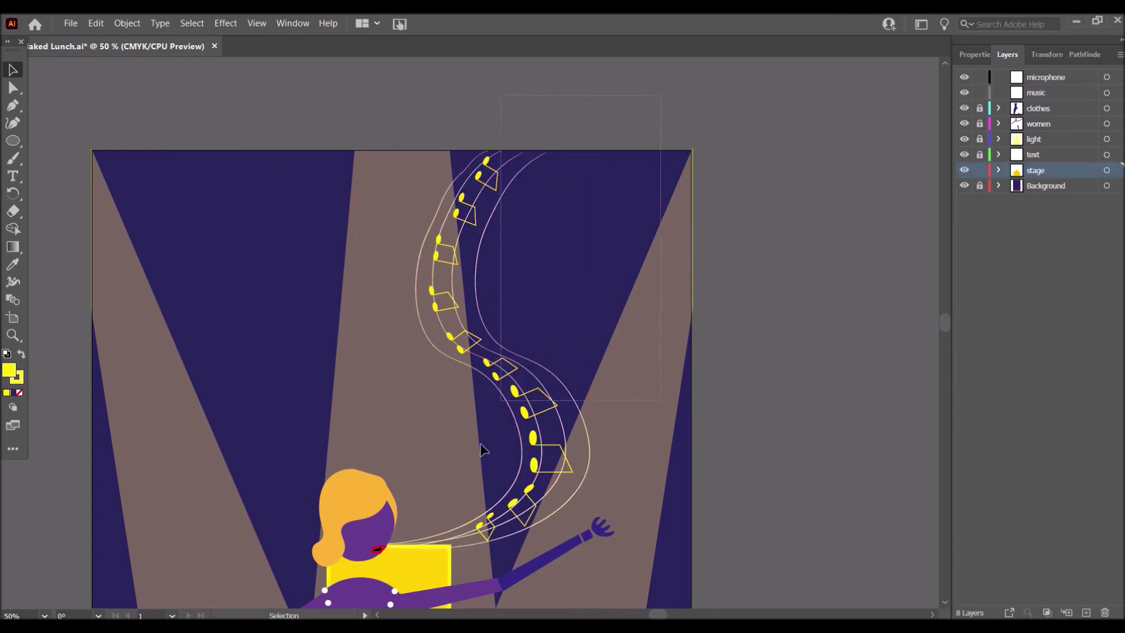
left_click(95, 23)
left_click(112, 70)
key("ctrl+f")
left_click(251, 154)
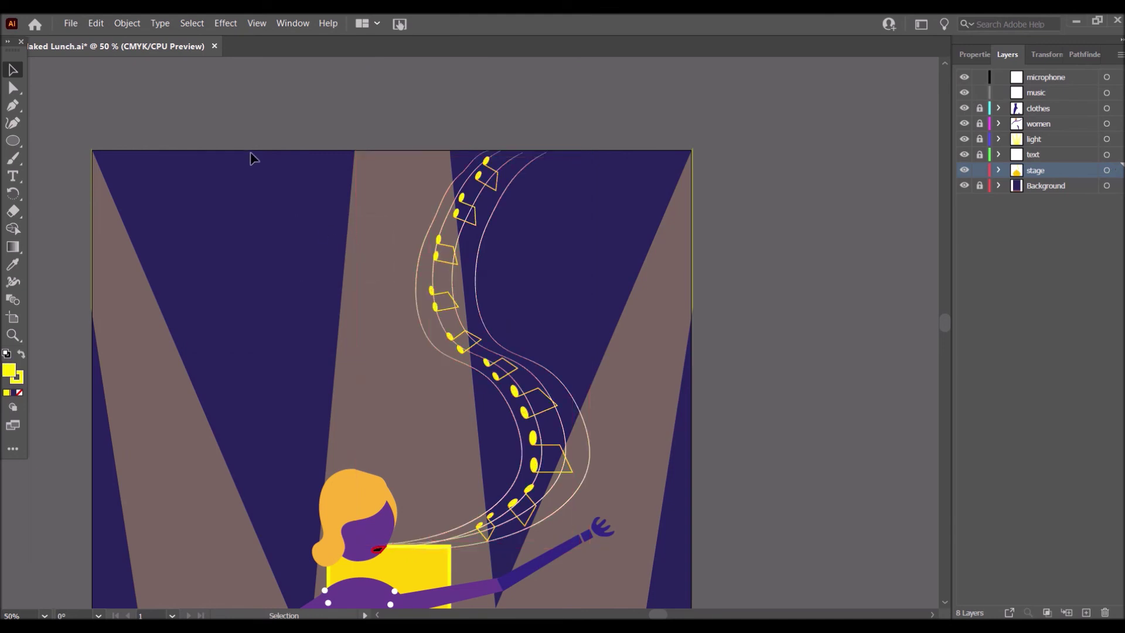
left_click_drag(581, 540, 583, 541)
left_click(96, 23)
left_click(111, 70)
left_click(1020, 93)
left_click(95, 23)
left_click(130, 148)
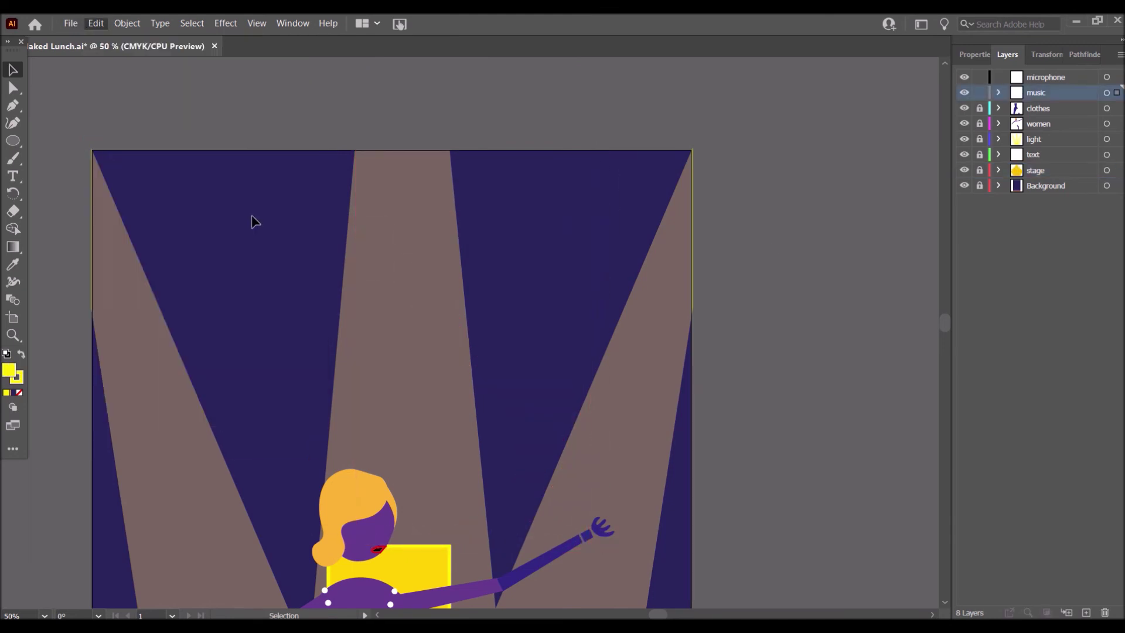
Select the curved lines with their notes and place a copy over the lower-left part of the poster
left_click_drag(468, 192, 544, 306)
mouse_move(942, 325)
left_mouse_down()
mouse_move(931, 352)
mouse_move(931, 337)
left_mouse_up()
left_click_drag(587, 251, 639, 448)
left_click_drag(725, 95, 515, 426)
left_click_drag(562, 227, 216, 318)
left_click(43, 615)
left_click(65, 480)
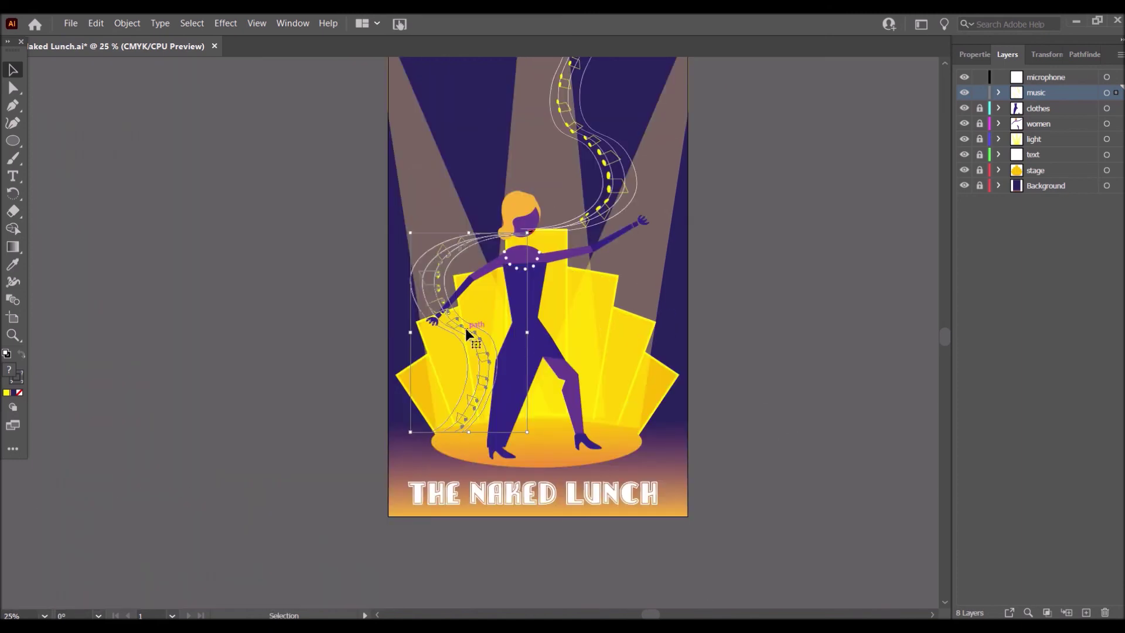
Try flipping the copied music lines and fitting them beside the woman's head, and undo these changes
left_click(983, 59)
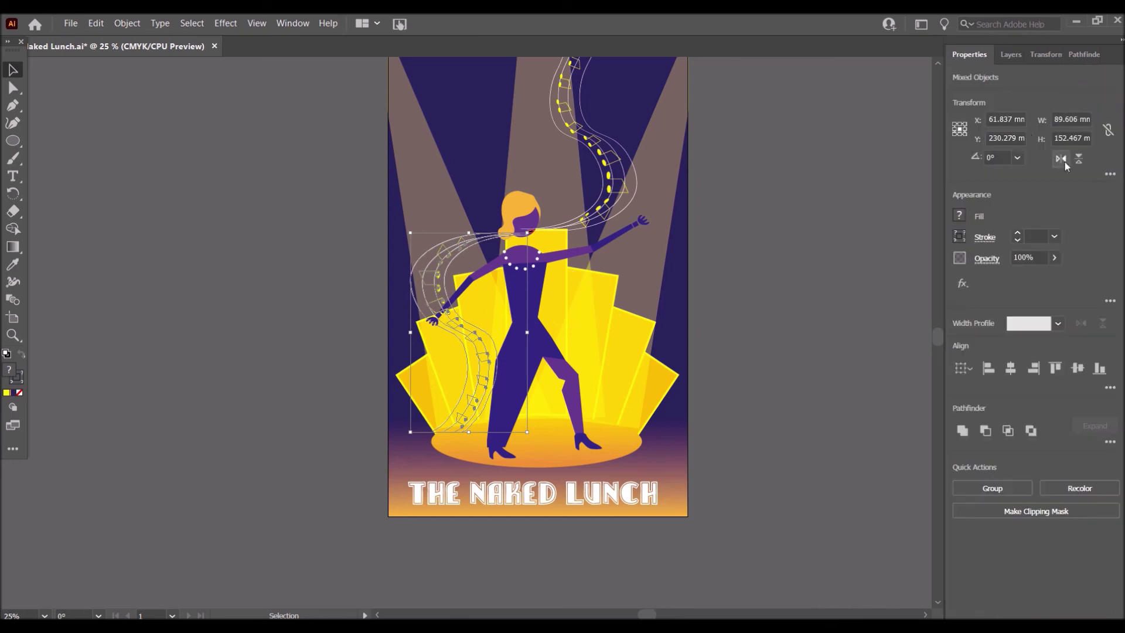
left_click_drag(467, 356, 444, 182)
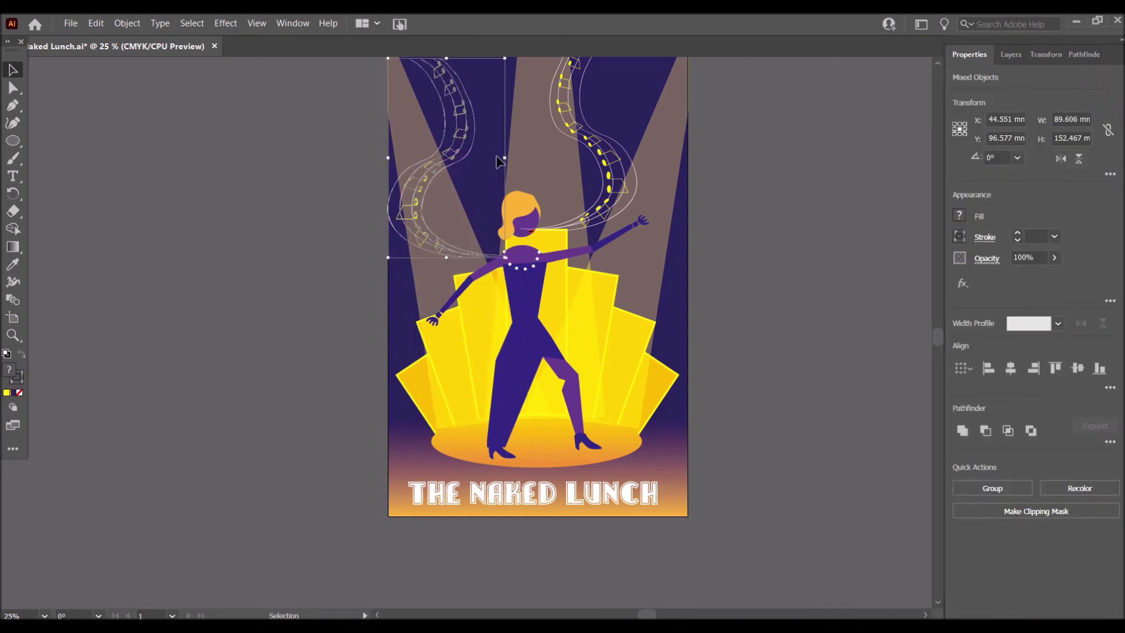
left_click_drag(388, 257, 431, 237)
left_click(584, 230)
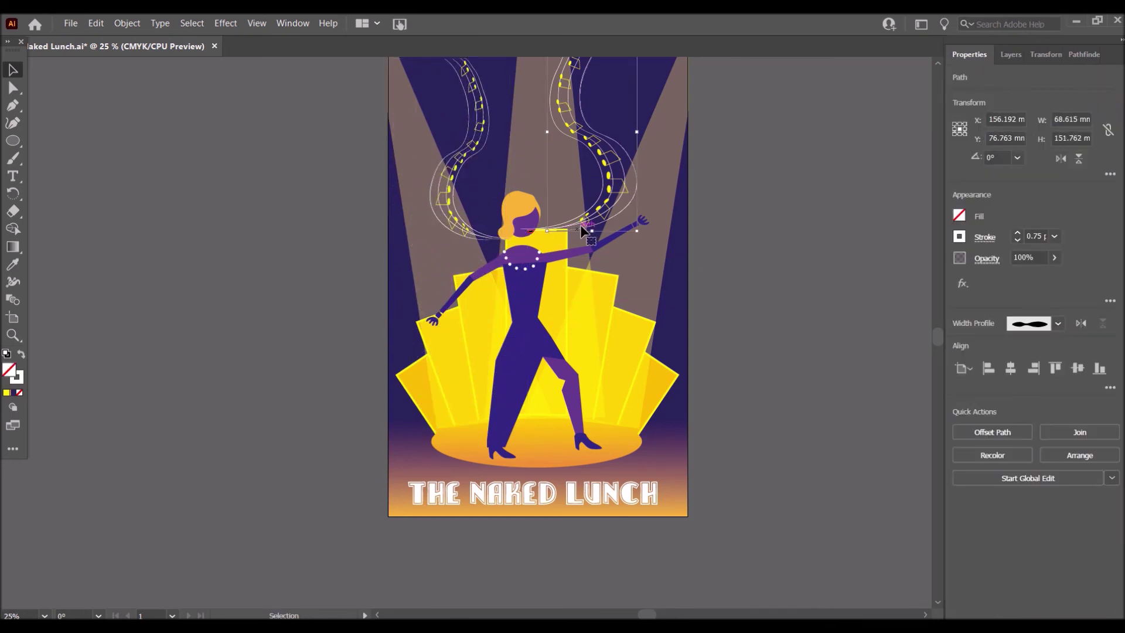
key("ctrl+z")
key("ctrl+z")
key("ctrl+z")
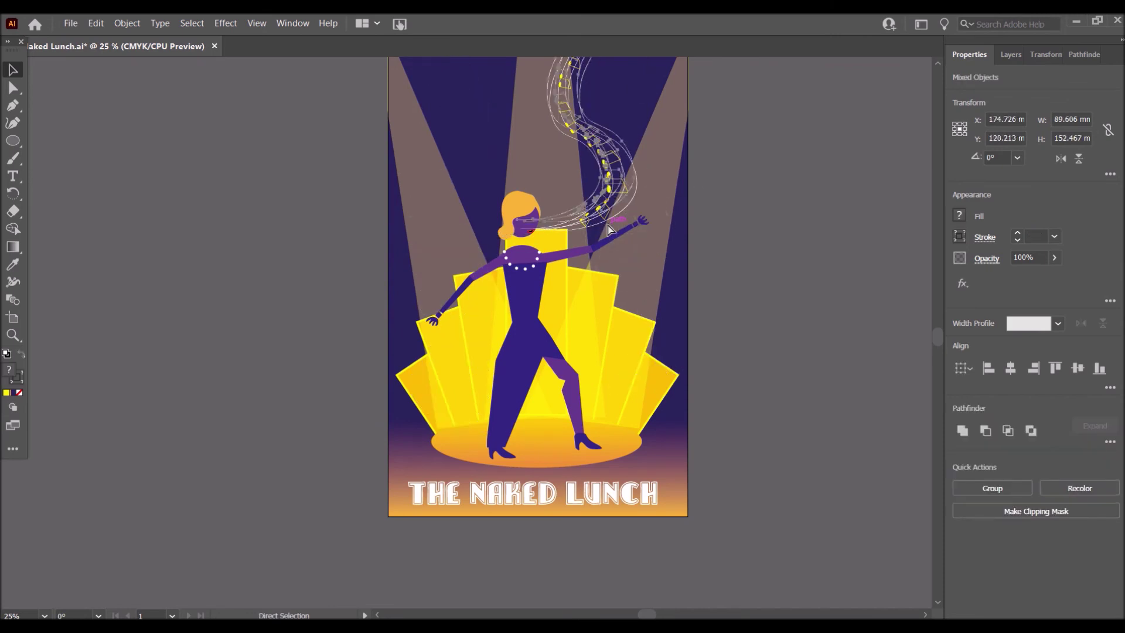
Place a half-turned copy of the lines and notes flowing from the woman's head down the poster's left side
right_click(604, 214)
left_click(702, 304)
left_click(637, 283)
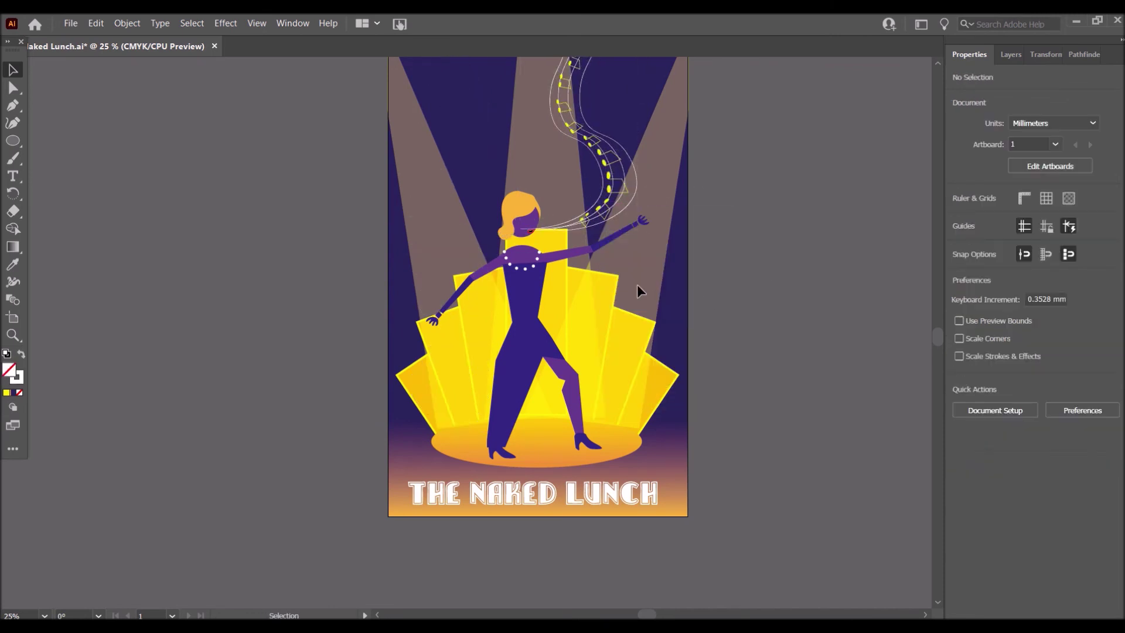
left_click_drag(607, 199, 479, 393)
left_click_drag(414, 427, 388, 463)
left_click(772, 406)
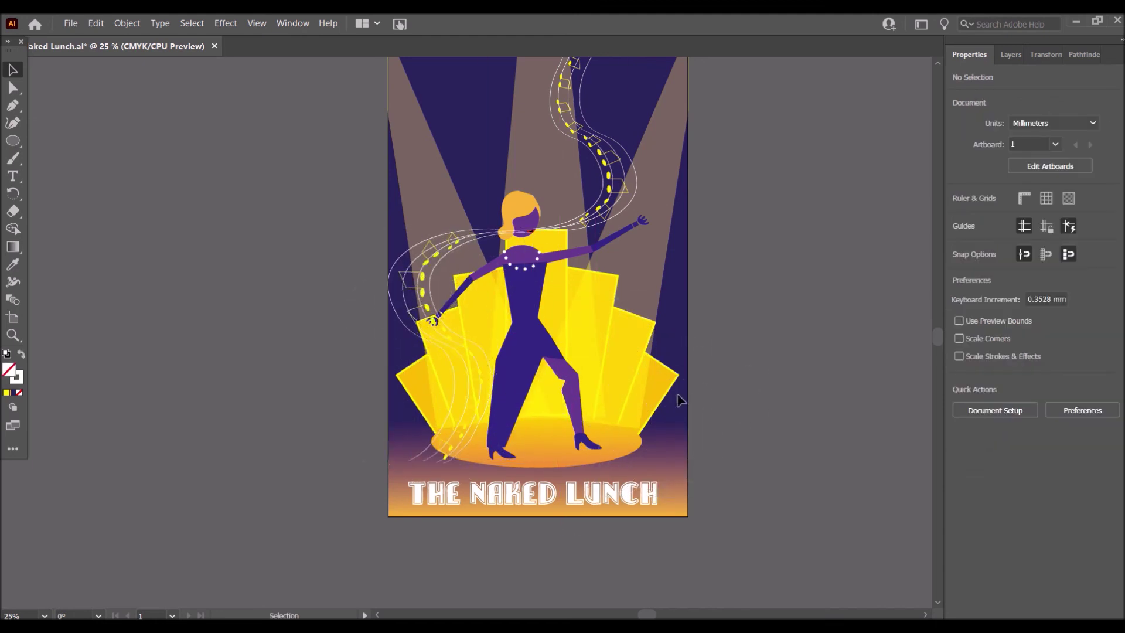
Shift the original music lines and notes slightly right so they start at the woman's mouth
left_click(1008, 53)
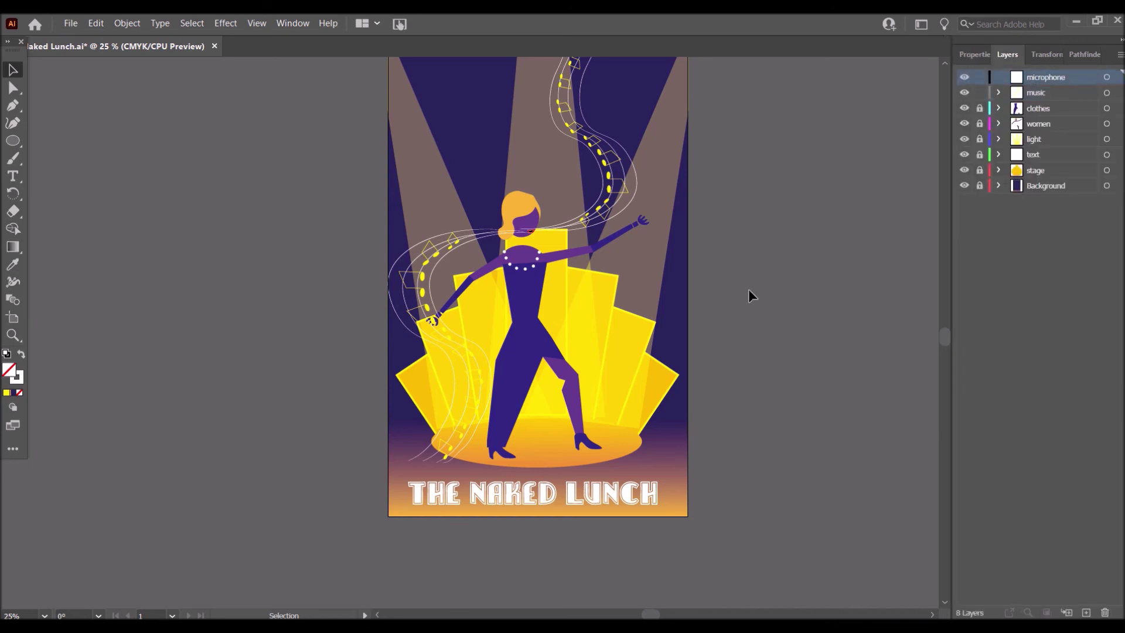
left_click(44, 615)
left_click(88, 451)
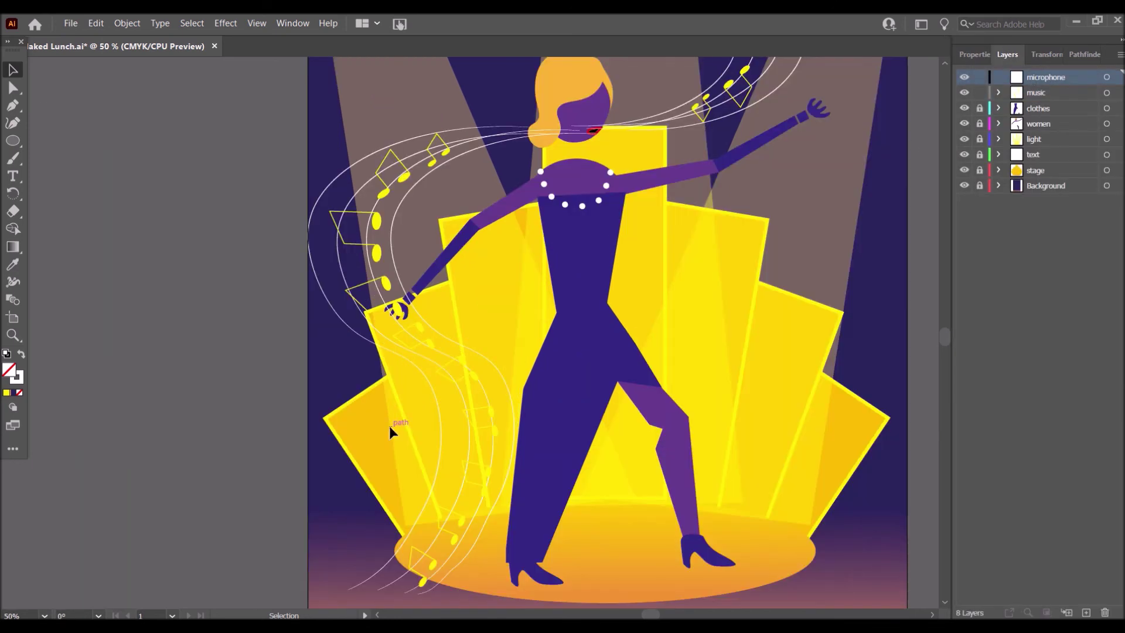
left_click(664, 120)
left_click_drag(572, 130, 601, 131)
left_click(636, 362)
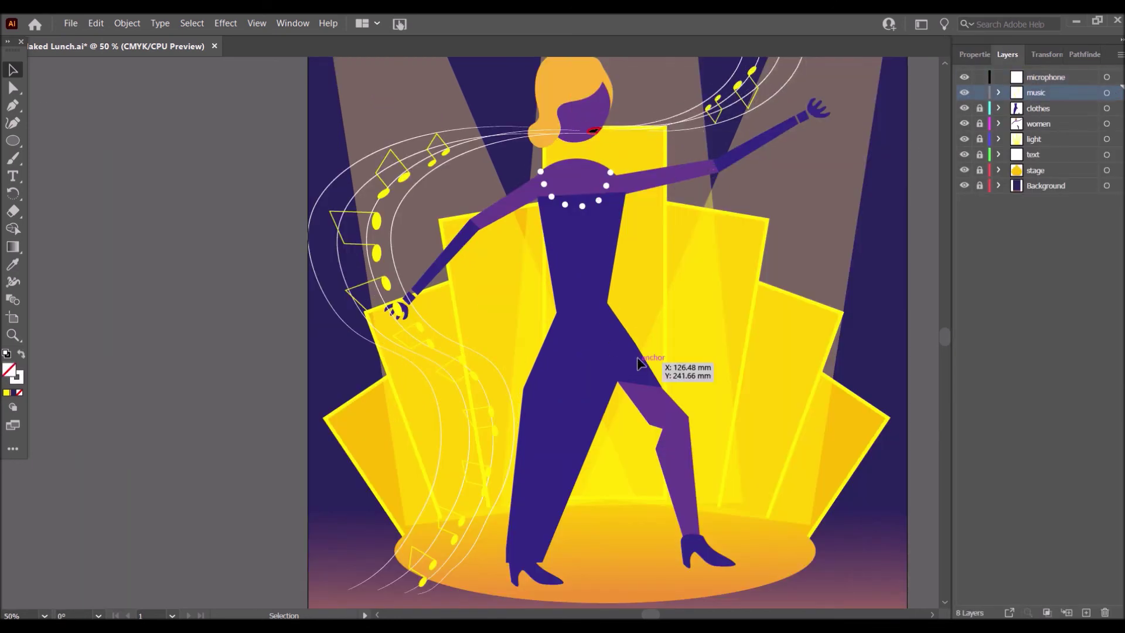
Draw an ellipse about 30 mm wide beside the poster on the microphone layer and fill it with white
key("l")
left_click_drag(86, 192, 167, 236)
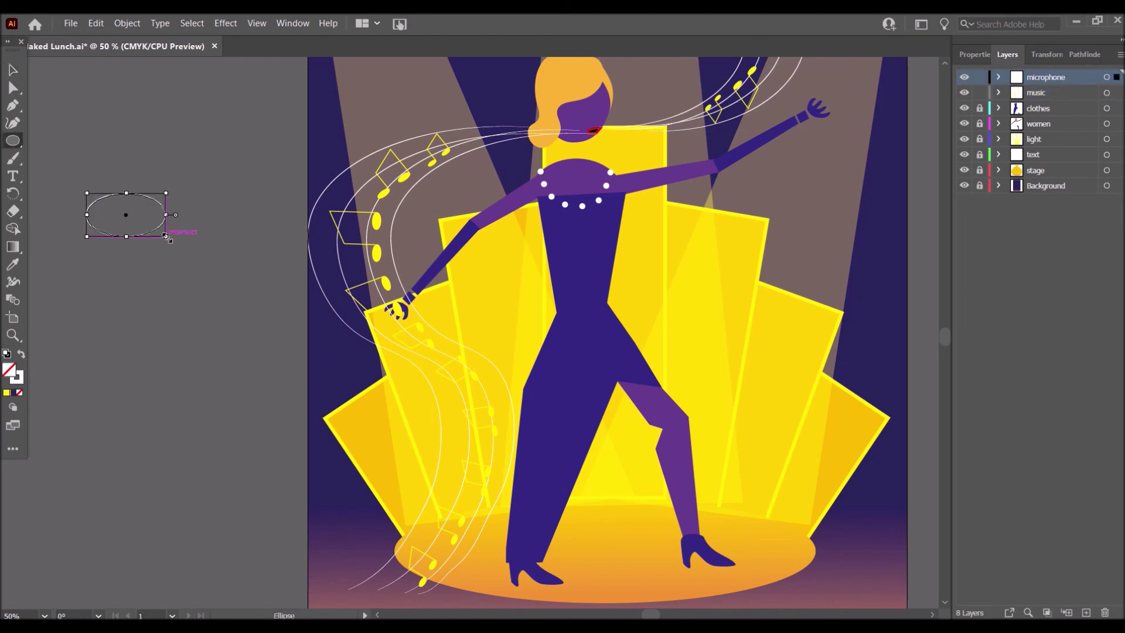
left_click(970, 54)
left_click(958, 216)
left_click(819, 268)
Cut away the lower half of the white ellipse with a rectangle to leave a dome-shaped microphone base
left_click_drag(12, 141, 76, 139)
left_click_drag(70, 221, 205, 245)
left_click_drag(138, 221, 139, 216)
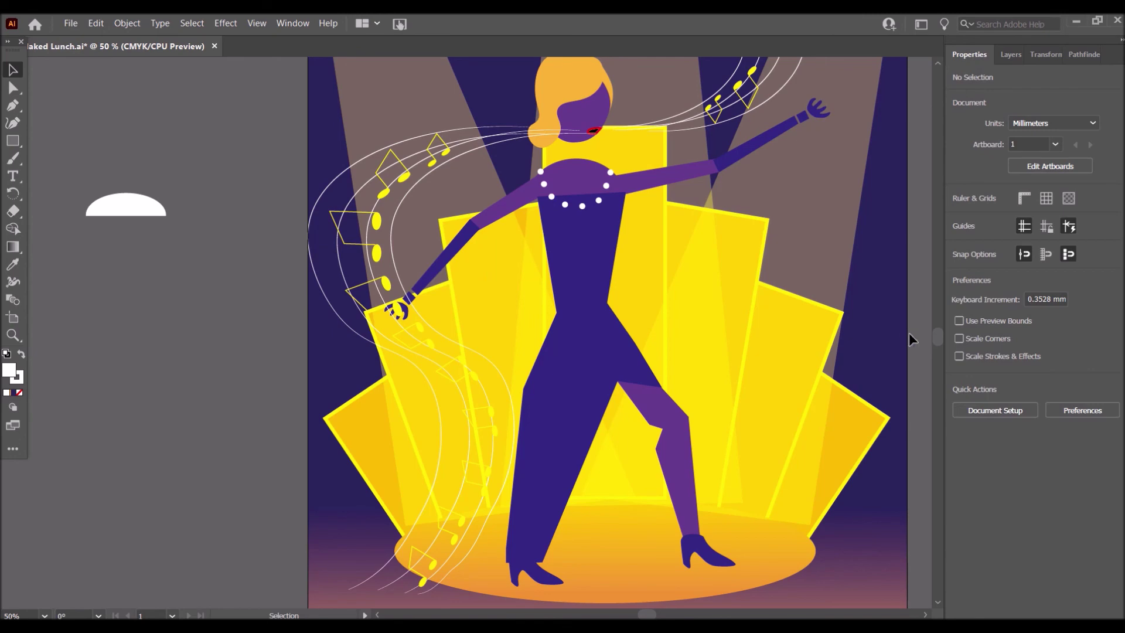
Move the white dome onto the orange stage floor between the woman's shoes
left_click_drag(940, 339, 941, 332)
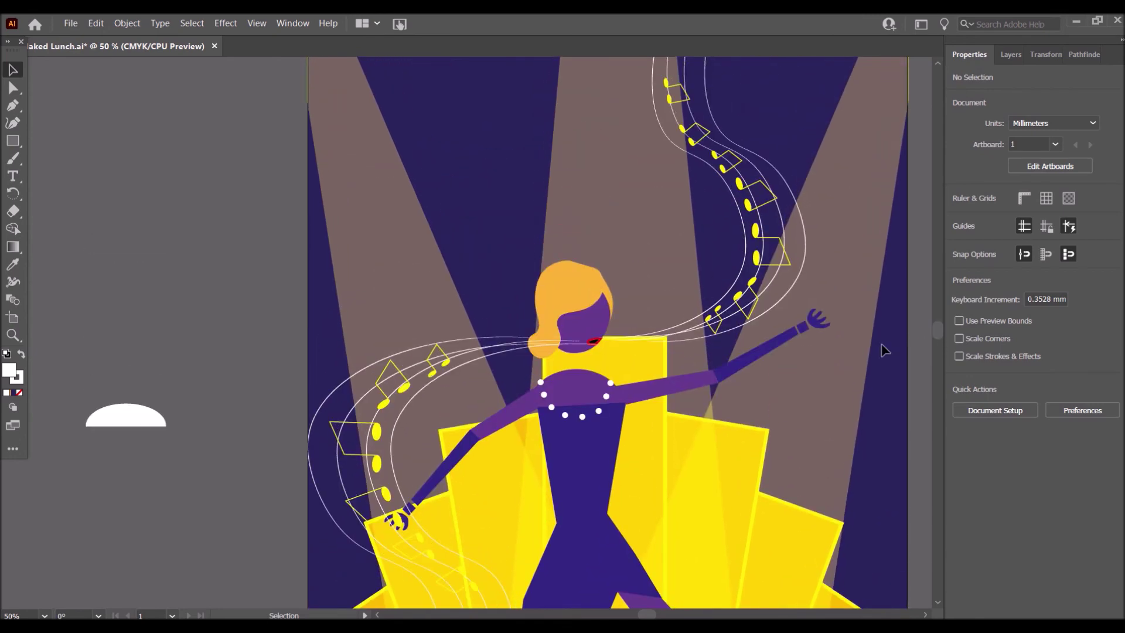
left_click(13, 140)
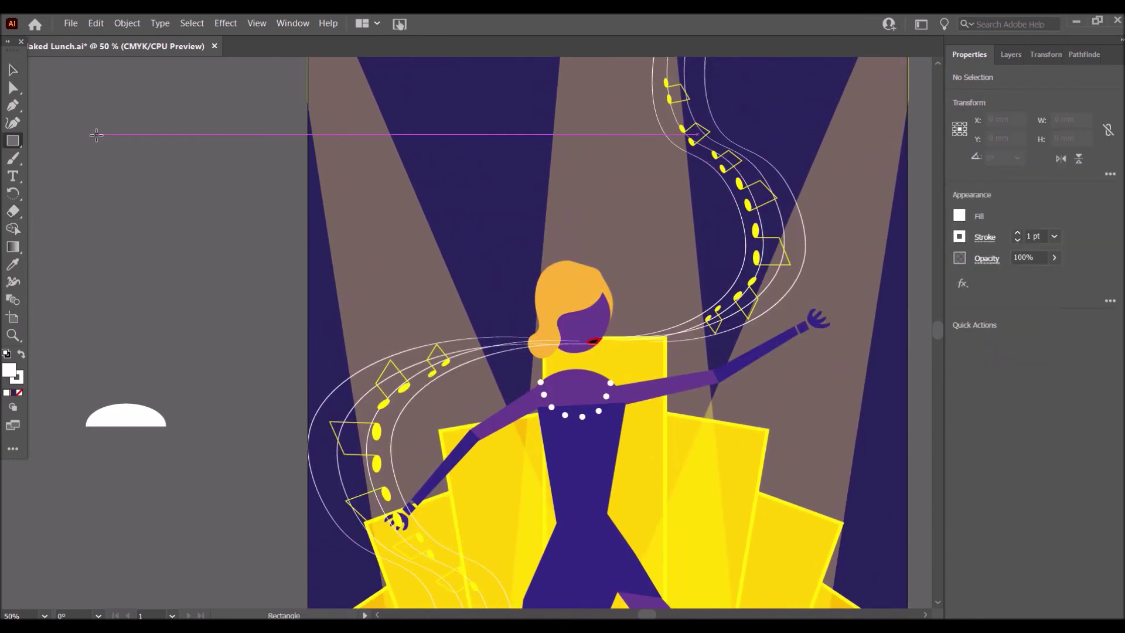
left_click(15, 71)
left_click_drag(133, 419, 689, 493)
left_click_drag(941, 330, 933, 340)
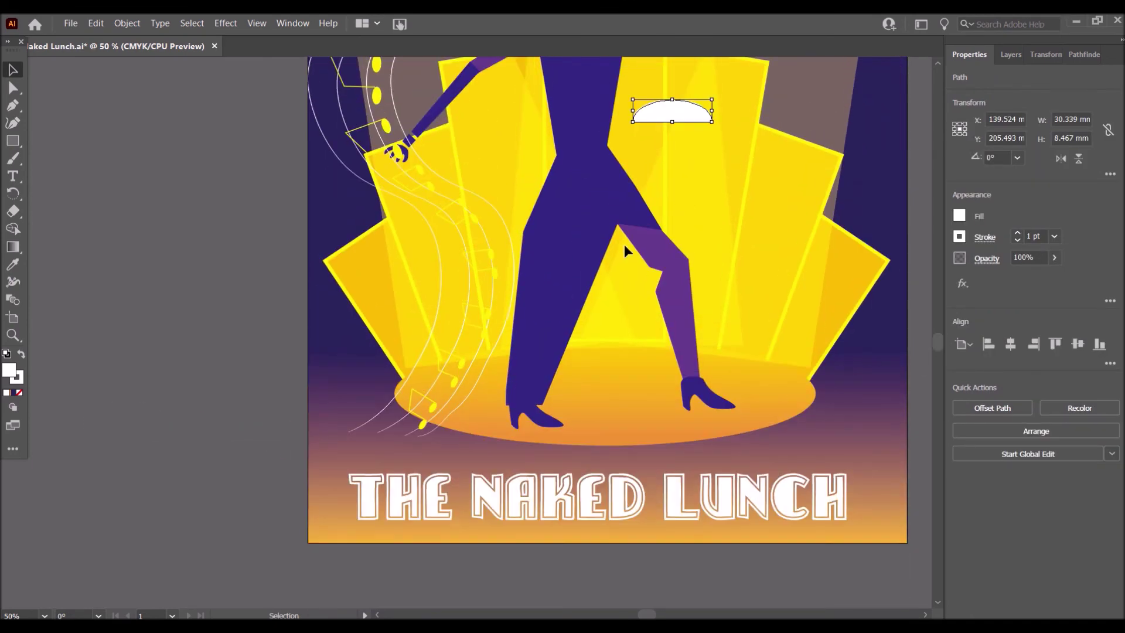
left_click_drag(670, 111, 670, 409)
scroll(933, 339, "up", 2)
left_click_drag(683, 466, 652, 463)
Draw a vertical white line about 119 mm long above the dome, with round caps and a 7 pt stroke
left_click_drag(13, 141, 82, 212)
left_click_drag(630, 128, 629, 440)
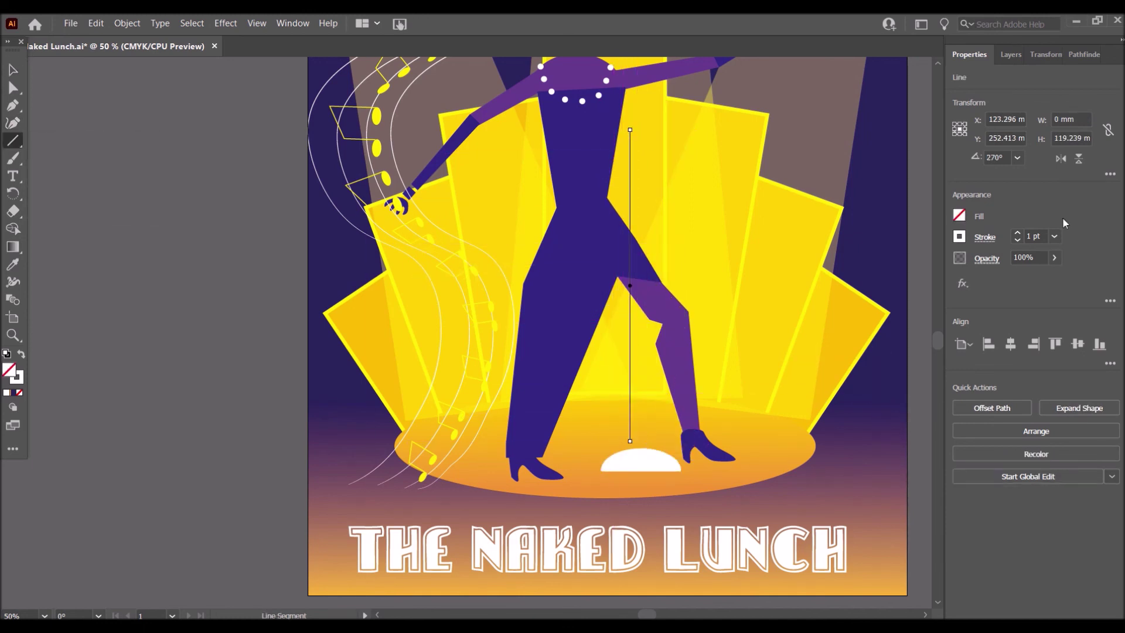
left_click(1018, 233)
left_click(1017, 233)
left_click(1017, 233)
left_click(984, 237)
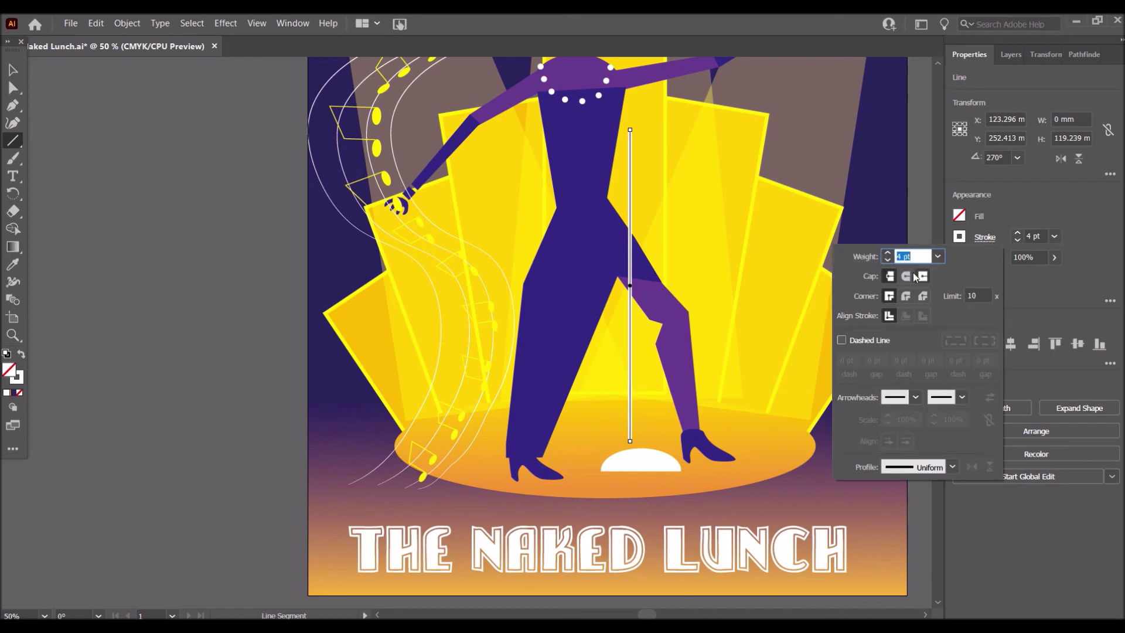
left_click(905, 276)
left_click(1019, 233)
left_click(1019, 232)
left_click(1019, 233)
Extend the microphone stand's line upward to a height of about 142 mm
scroll(936, 331, "up", 5)
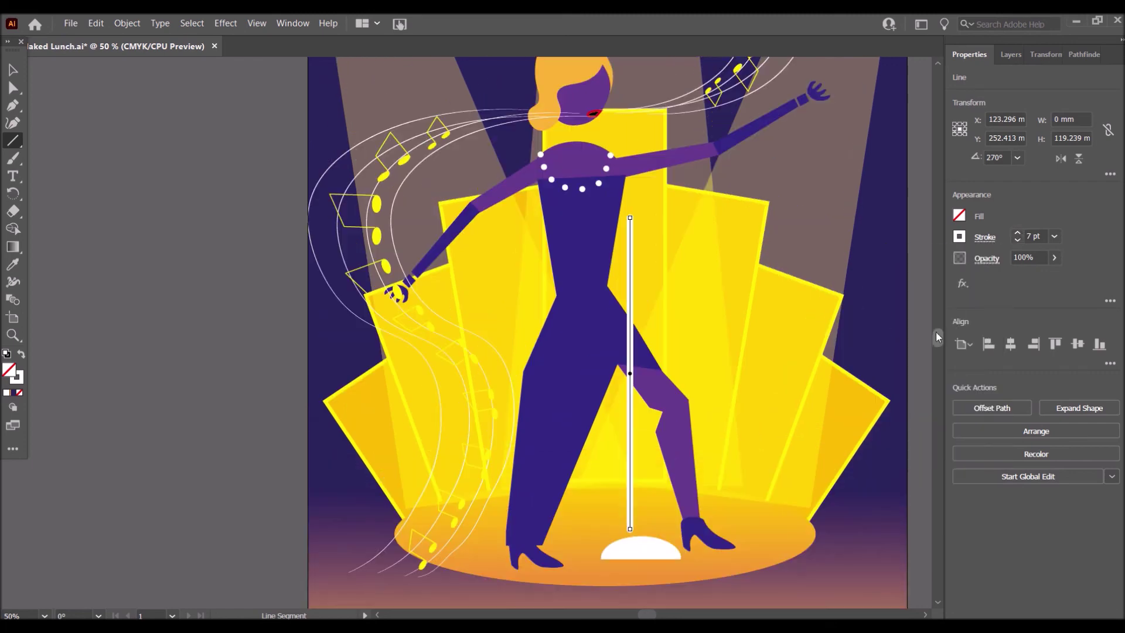
left_click(10, 71)
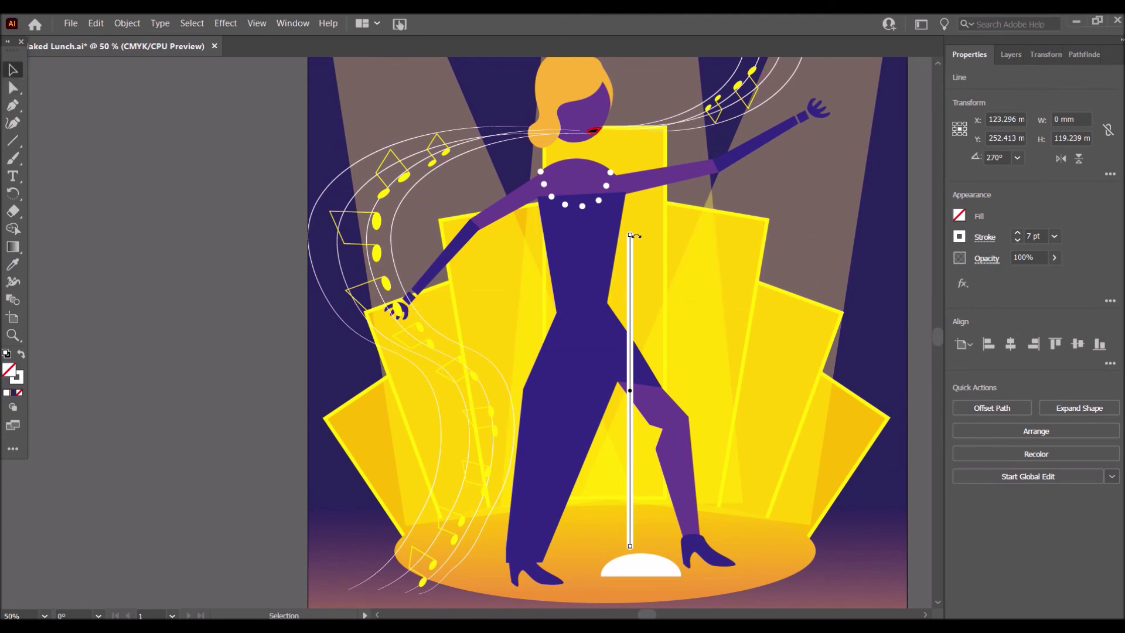
left_click_drag(630, 234, 632, 174)
Nudge the stand's line right until it is centred over the dome-shaped base
key("Right")
key("Right")
key("Right")
key("Right")
key("Right")
key("Right")
key("Right")
key("Right")
key("Right")
key("Right")
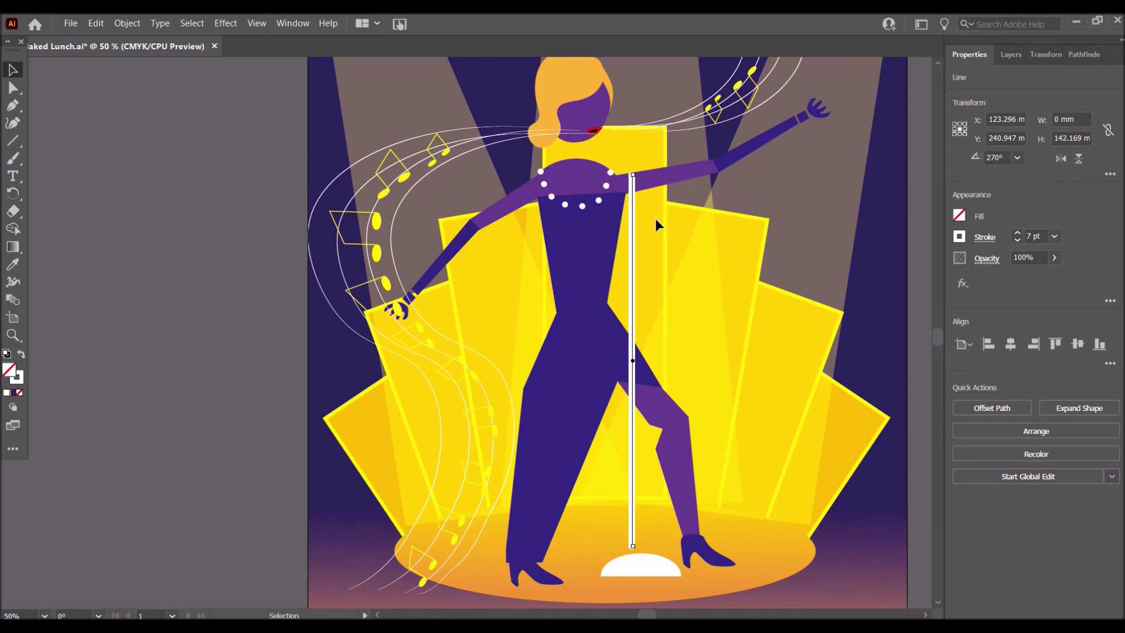
key("Right")
key("Right")
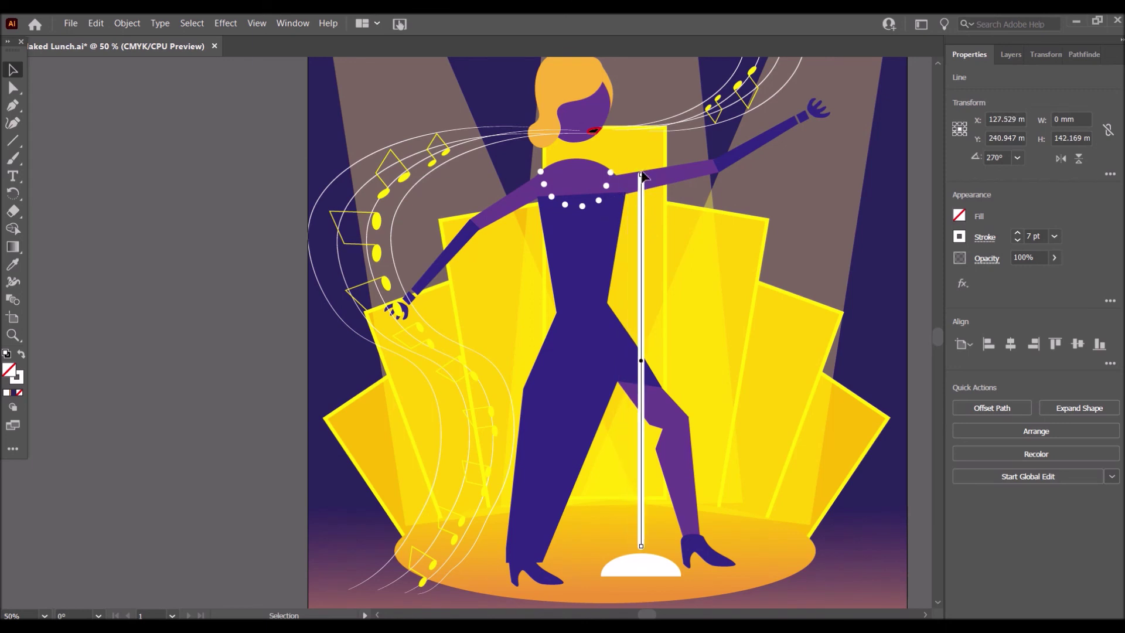
Extend the microphone stand's line upward to a height of about 149 mm
left_click_drag(641, 174, 640, 158)
Draw a rectangle about 15.5 by 33.5 mm beside the artboard, with a white fill and a 1 pt stroke
left_click_drag(13, 140, 104, 252)
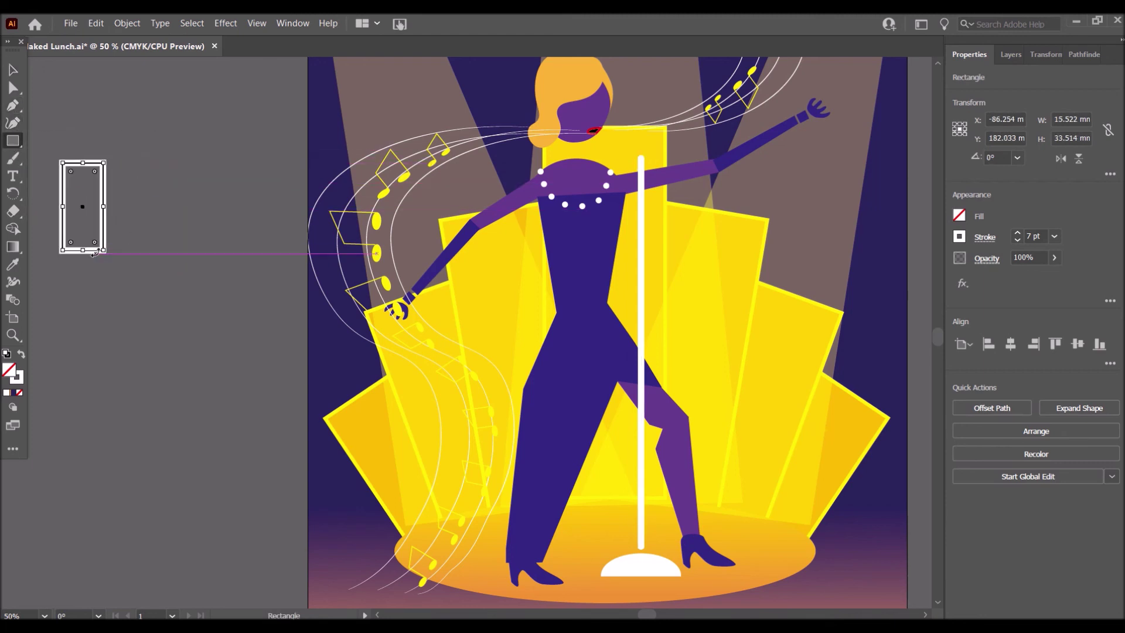
left_click(959, 216)
left_click(816, 272)
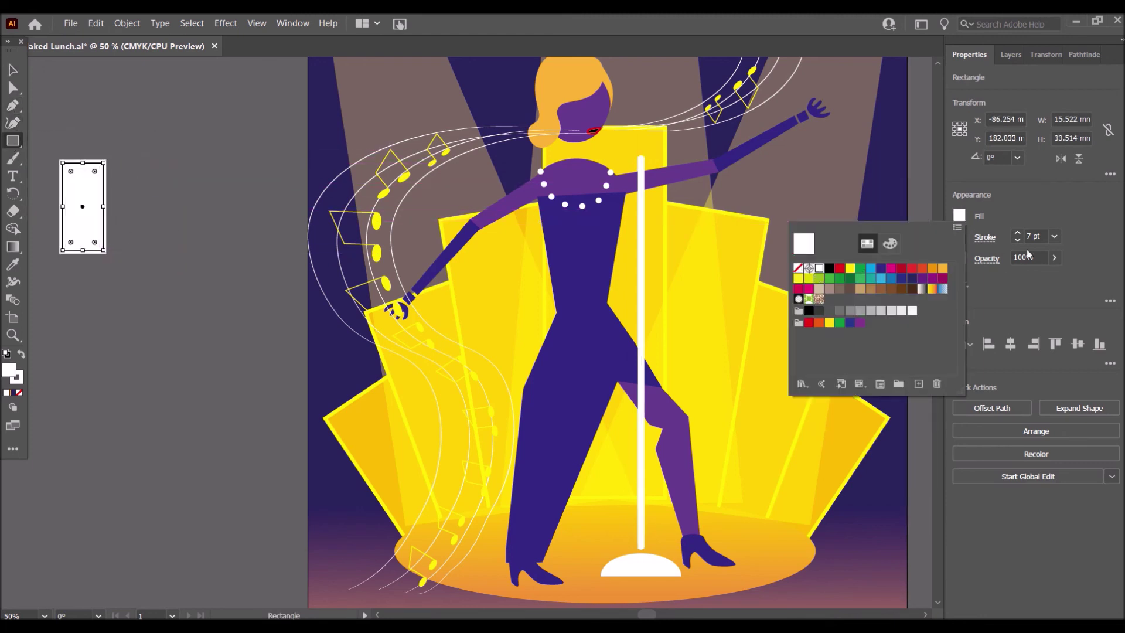
left_click(1018, 240)
left_click(1018, 240)
left_click(1017, 240)
left_click(1017, 239)
left_click(1018, 239)
left_click(1017, 239)
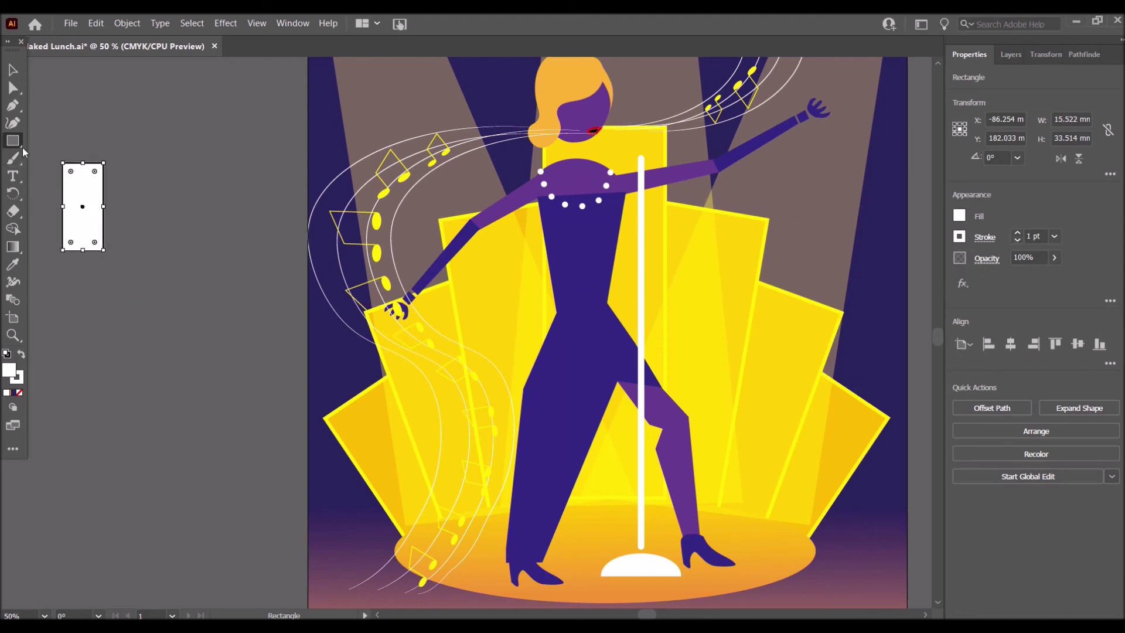
Taper the white rectangle by moving its two lower corners inward to shape the microphone's handle
key("v")
left_click(13, 88)
left_click_drag(63, 249, 90, 249)
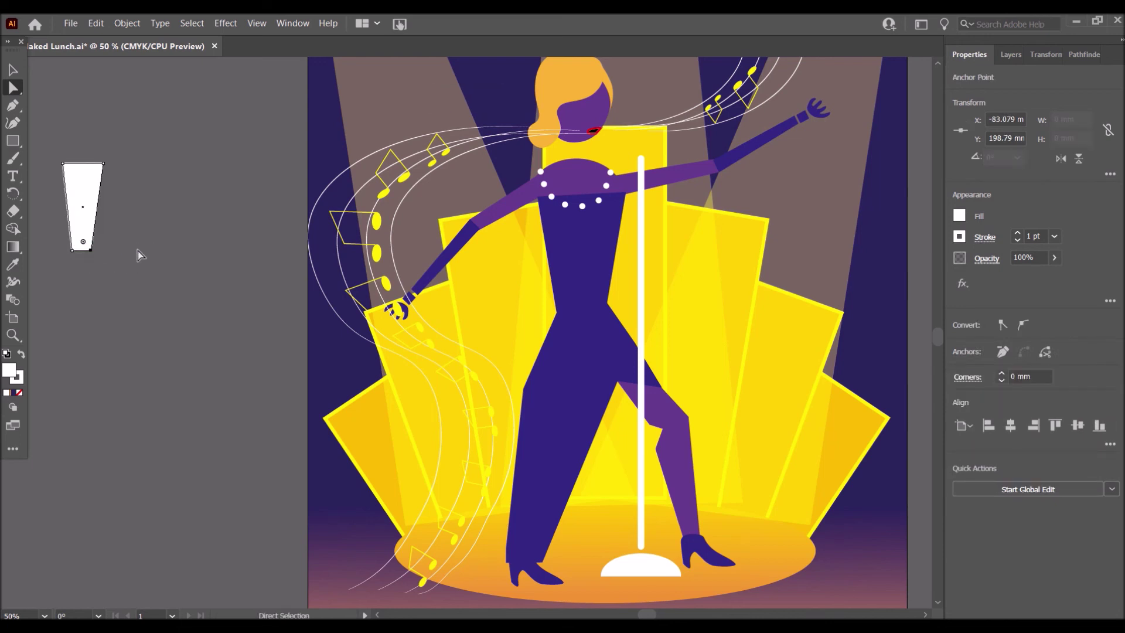
left_click(136, 249)
Rotate the tapered handle counterclockwise and move it onto the upper end of the microphone stand
left_click(76, 188)
key("v")
left_click_drag(103, 163, 65, 186)
left_click_drag(75, 221, 634, 143)
Shorten the stand's line from above and scale down the handle so its narrow end meets the line
left_click(640, 187)
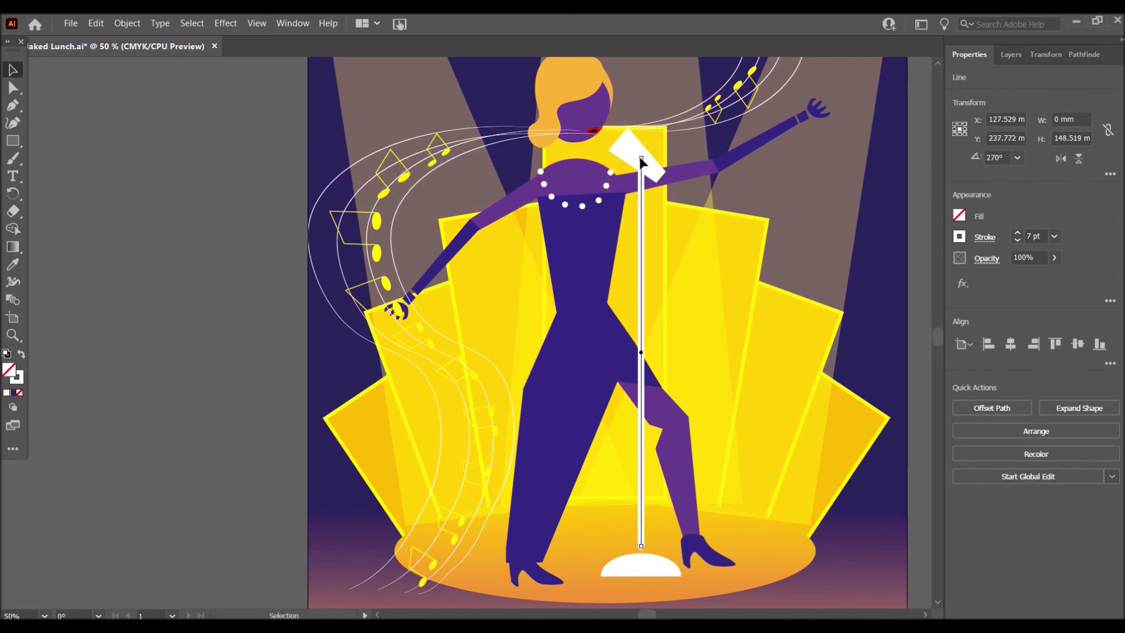
mouse_move(641, 158)
left_mouse_down()
mouse_move(641, 186)
mouse_move(639, 152)
mouse_move(607, 151)
mouse_move(628, 169)
mouse_move(619, 150)
mouse_move(634, 150)
mouse_move(627, 167)
left_mouse_up()
left_click(671, 162)
Draw a white circle about 8.8 mm across and place it beyond the handle's wide end, near the woman's mouth
left_click(12, 141)
left_click(96, 163)
left_click_drag(102, 162, 126, 186)
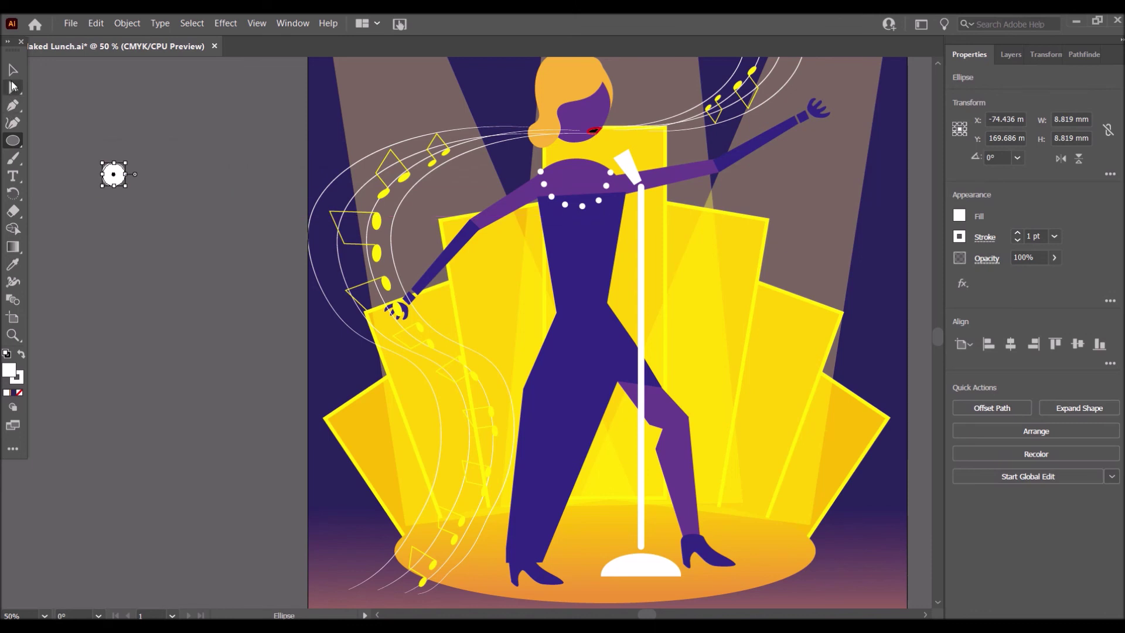
left_click(13, 70)
left_click_drag(117, 174, 609, 138)
left_click(695, 193)
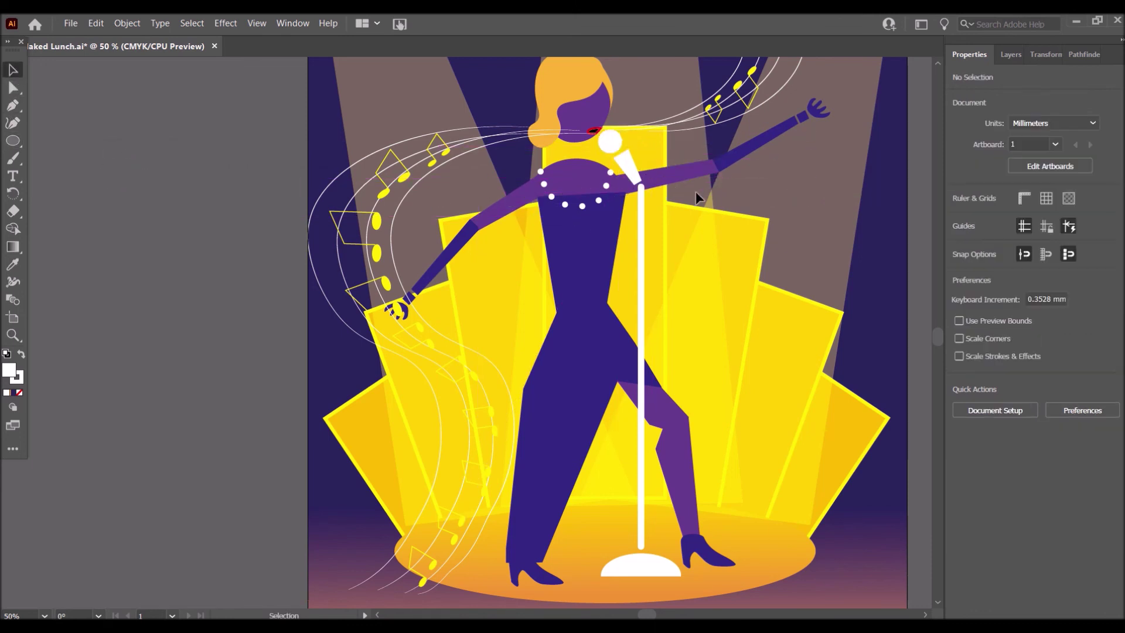
View the whole poster and save the Naked Lunch document
left_click(45, 616)
left_click(76, 484)
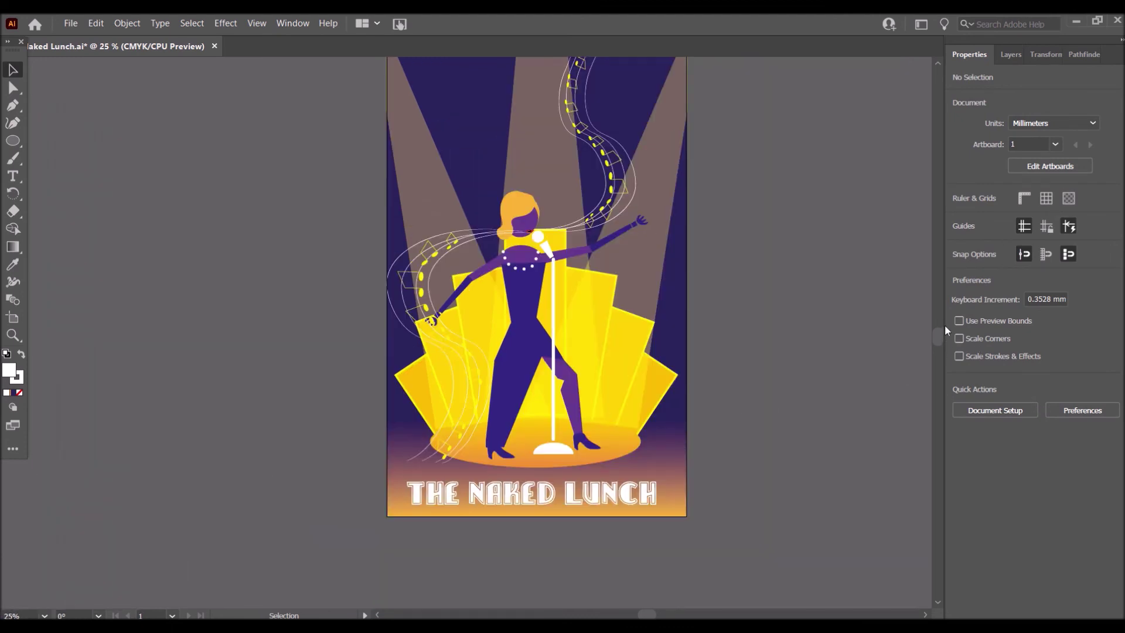
left_click_drag(940, 337, 940, 331)
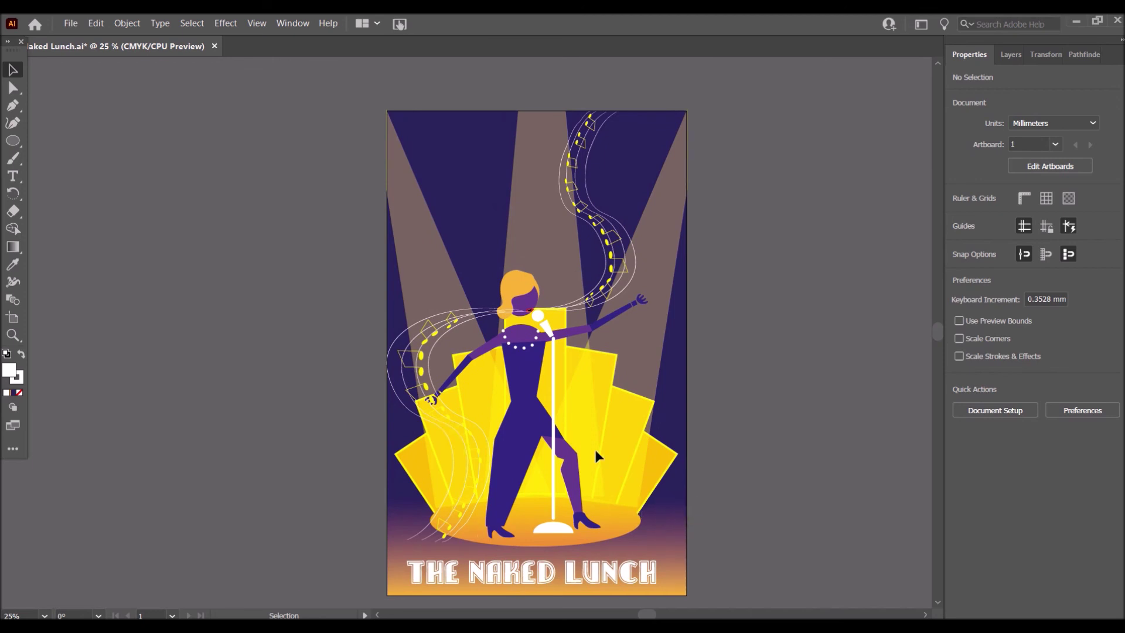
left_click(71, 23)
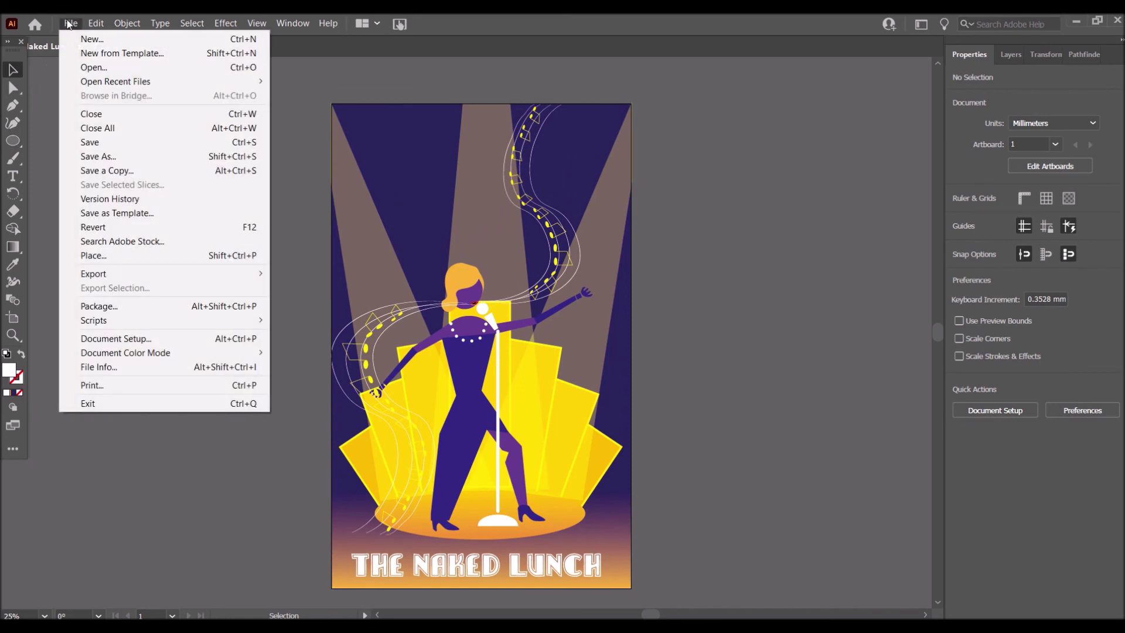
left_click(92, 144)
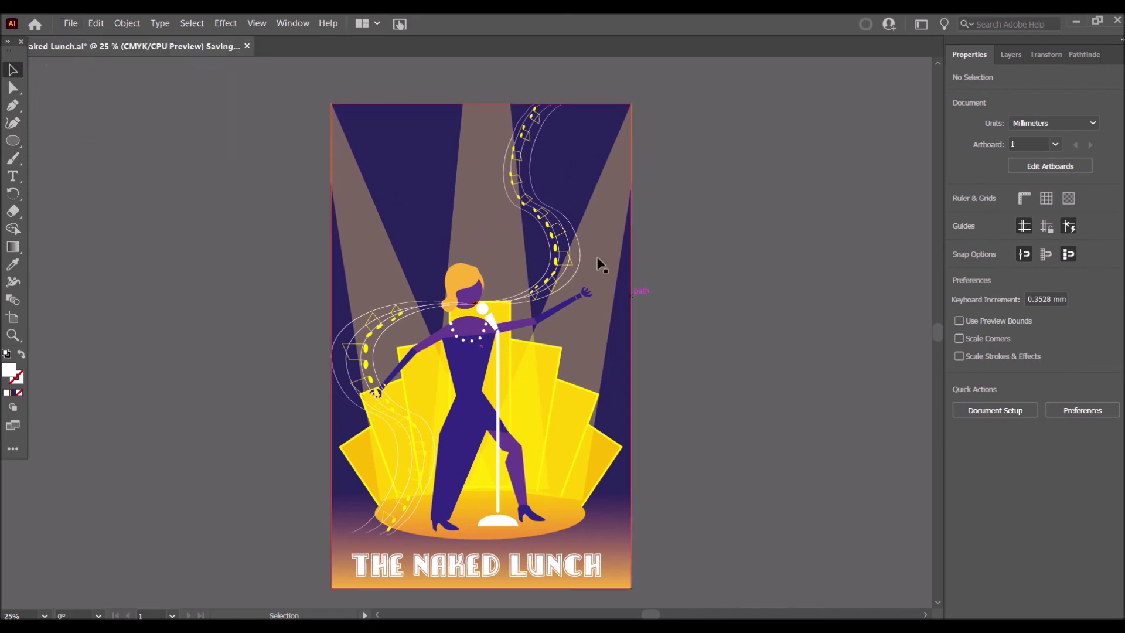